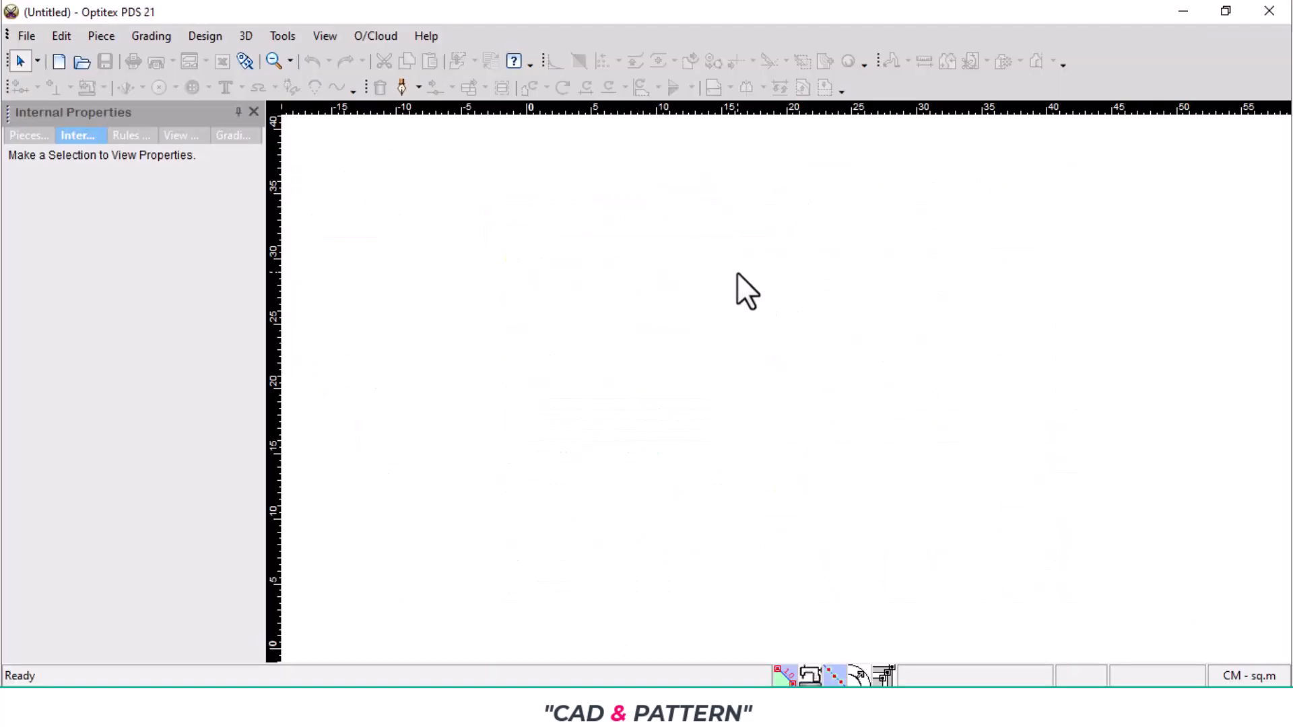
- Create a rectangular piece with a length of 25 cm and a width of 50 cm
right_click(738, 267)
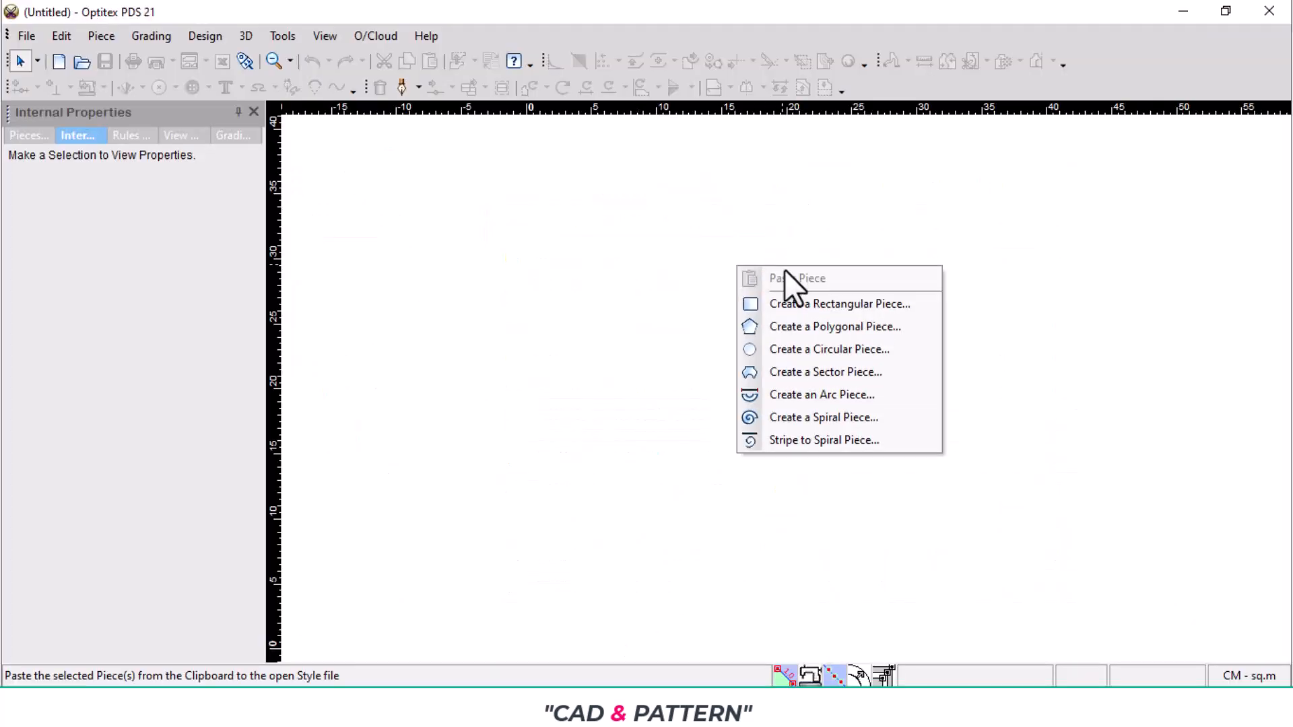
click(819, 310)
drag(973, 236, 902, 237)
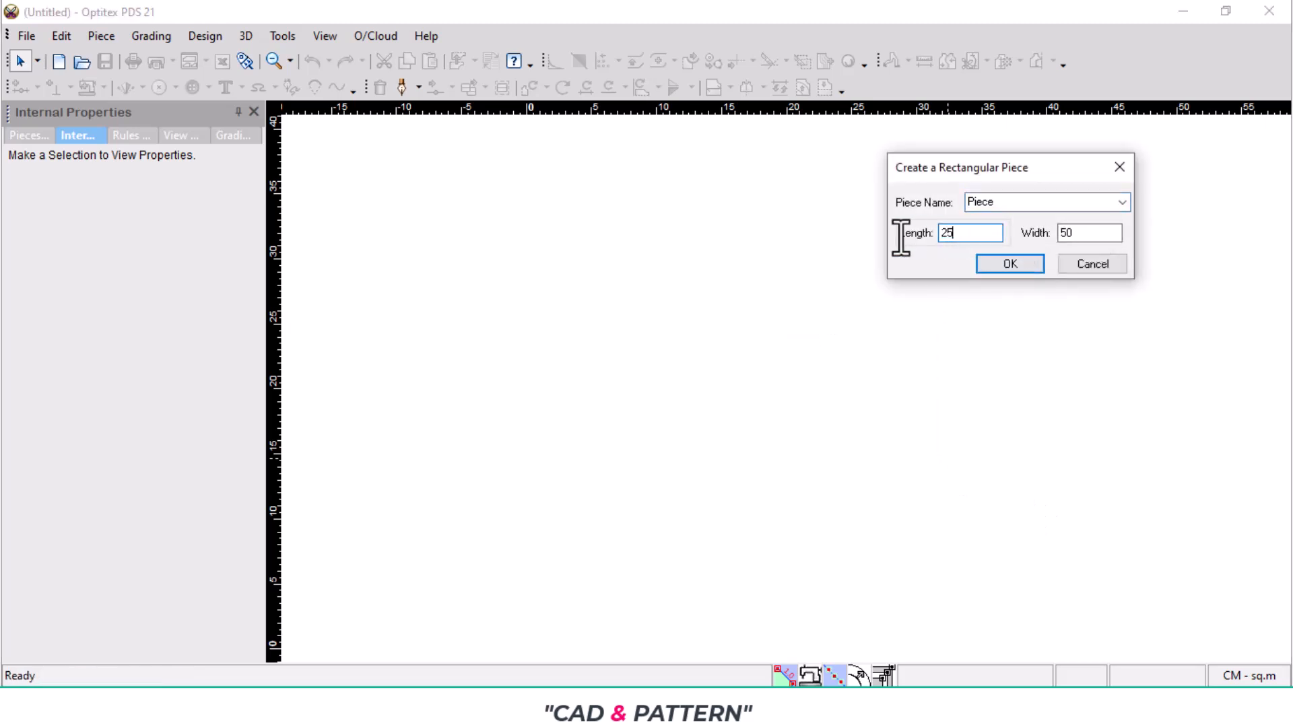
click(1010, 263)
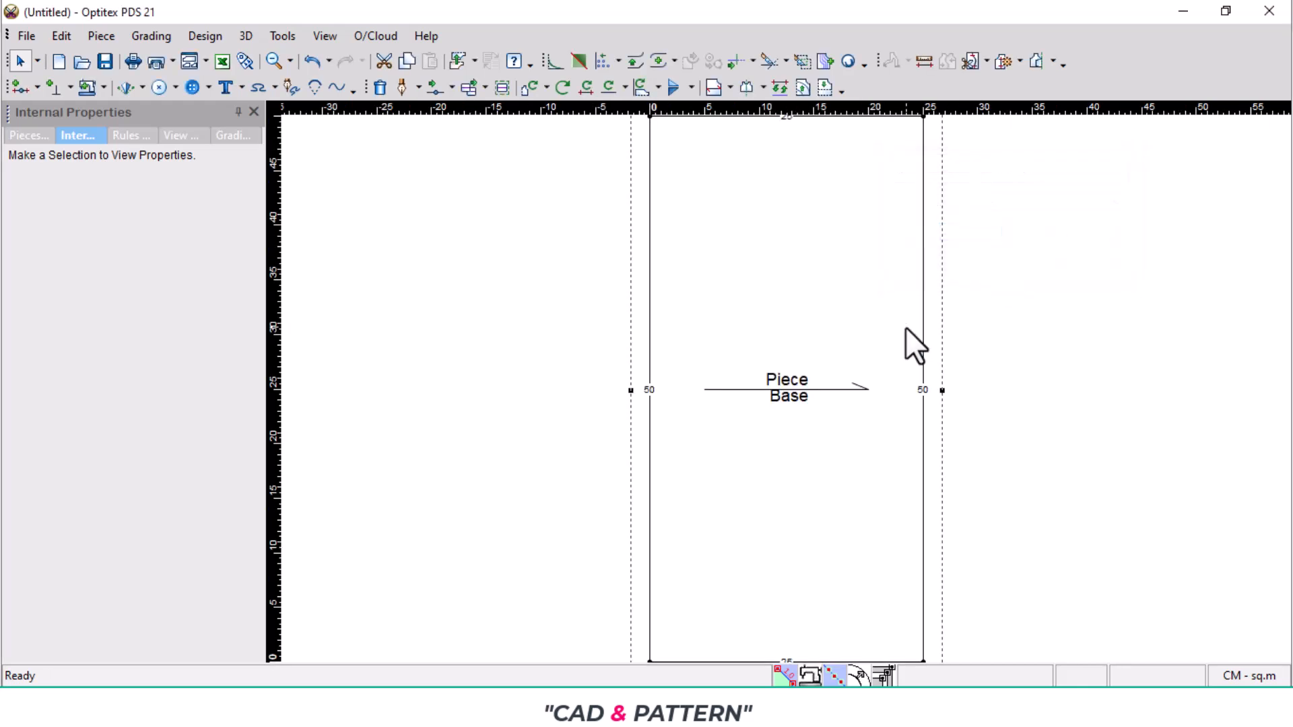
- Add a grading point on the piece's top edge, 8.25 cm from the upper-left corner, for half the size S neck width
scroll(772, 391, up, 2)
scroll(791, 392, down, 1)
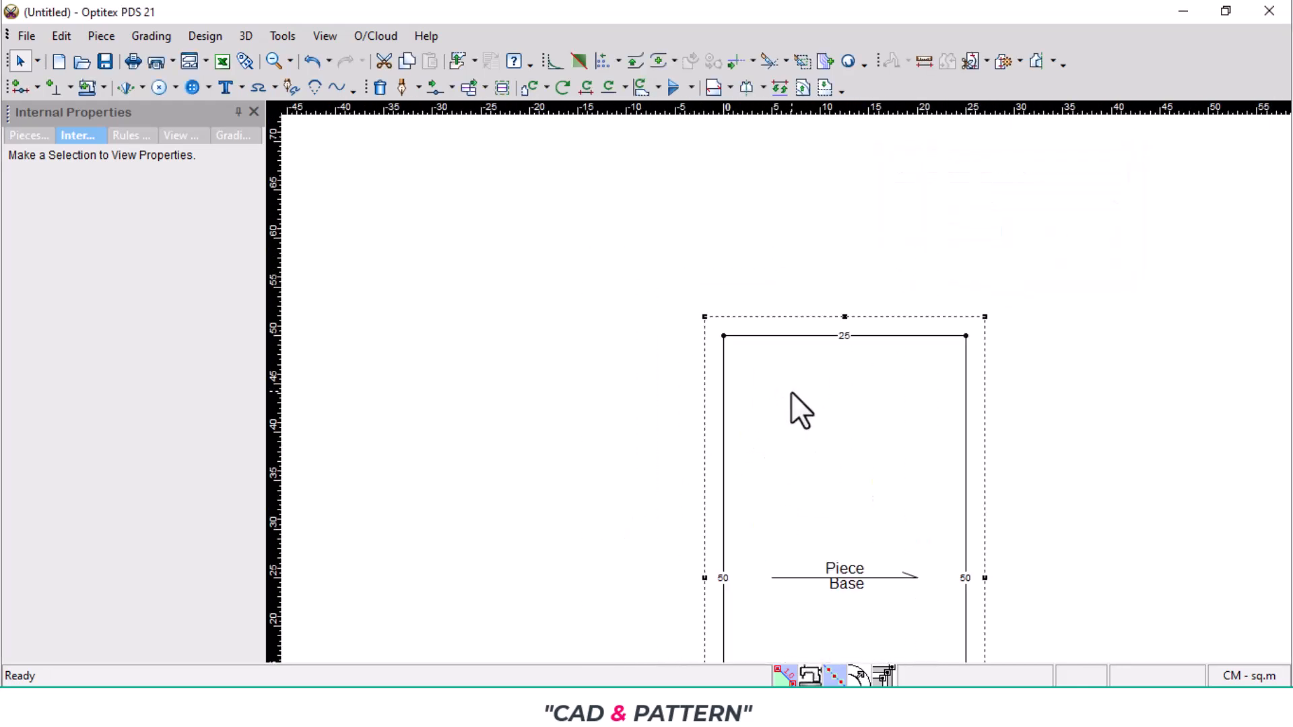
key(o)
click(772, 335)
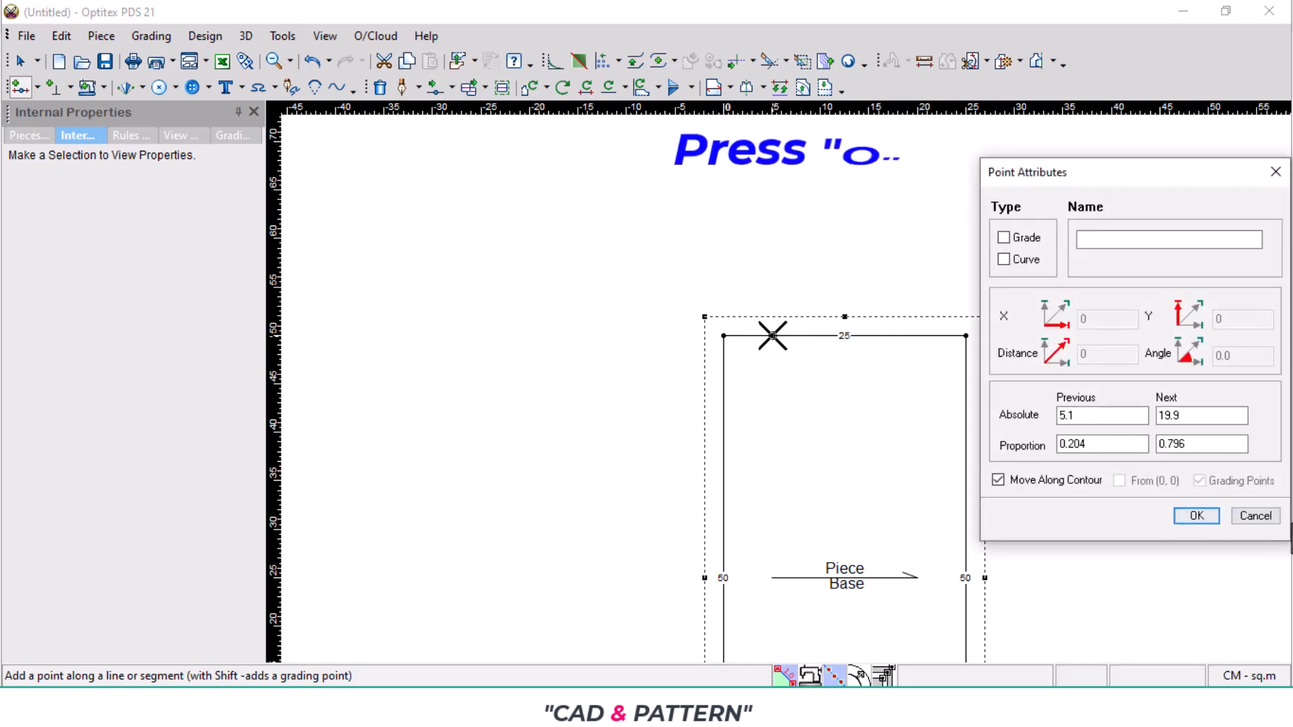
click(1004, 237)
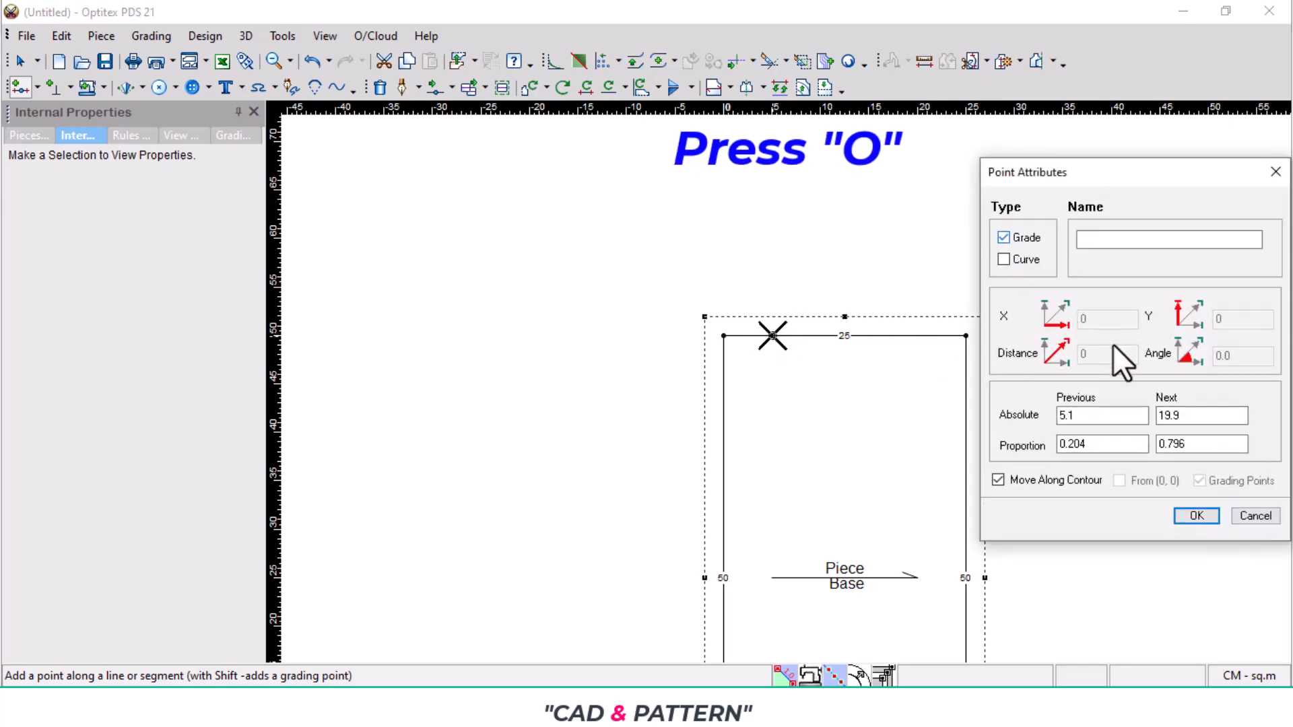
double_click(1097, 415)
click(737, 706)
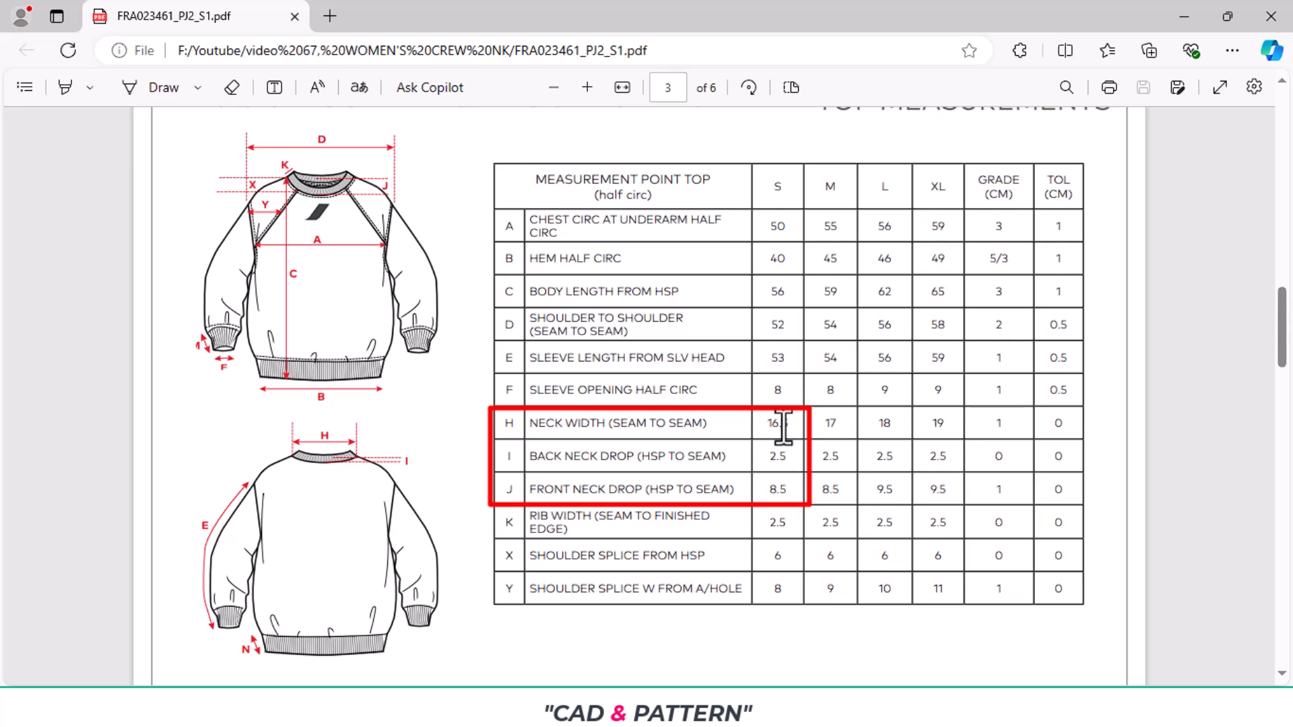
click(630, 706)
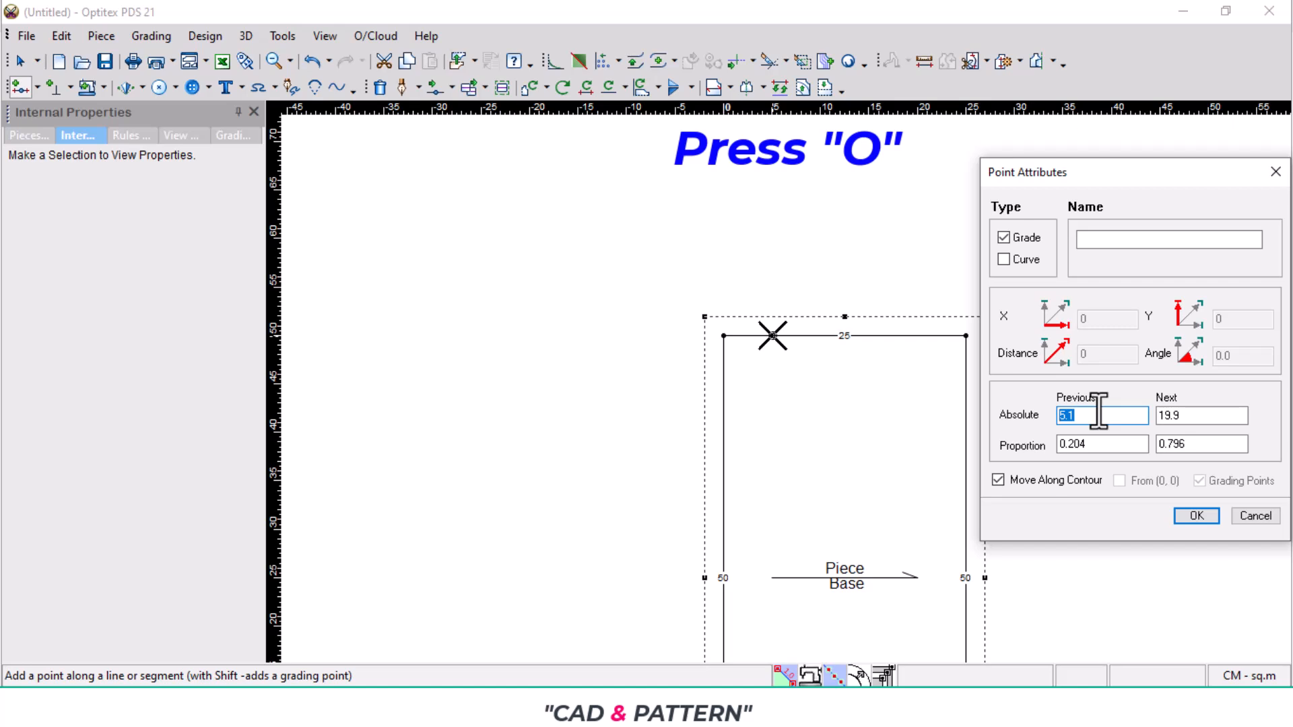
text(8.25)
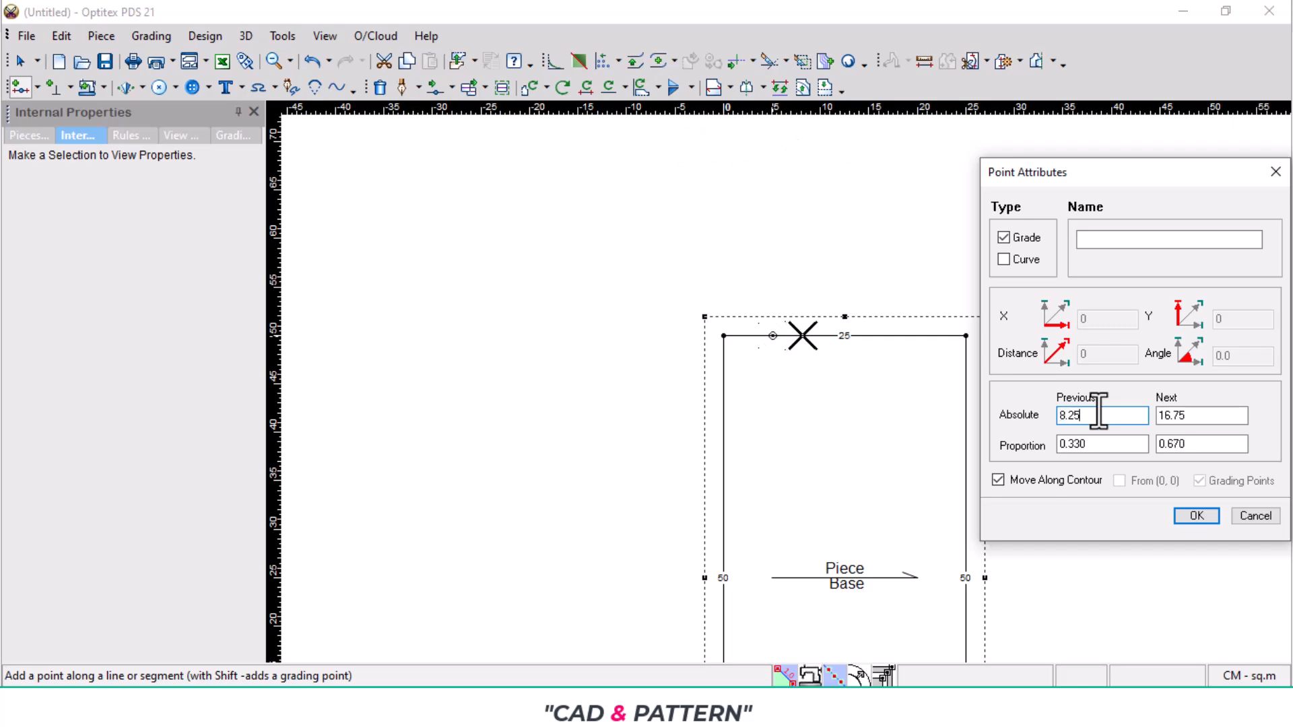
key(Return)
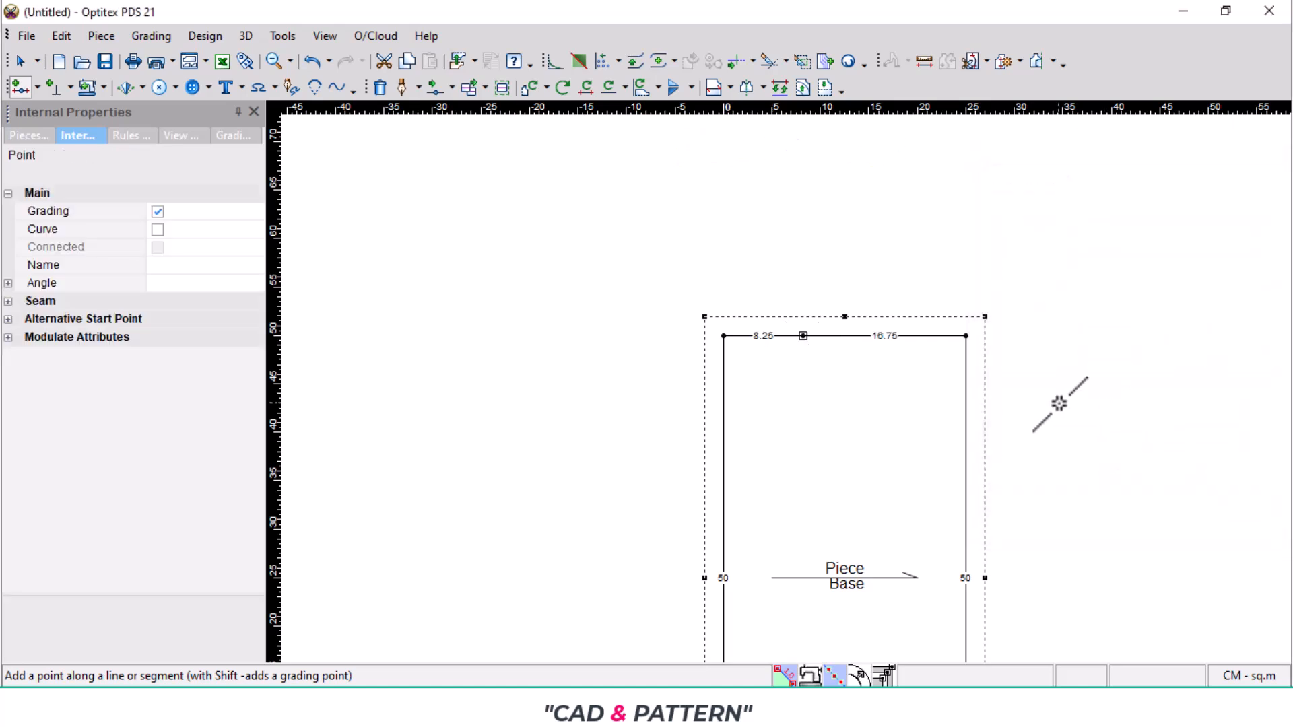
- Add a grading point on the piece's left edge, 8.5 cm below the upper-left corner, for the front neck drop
click(720, 357)
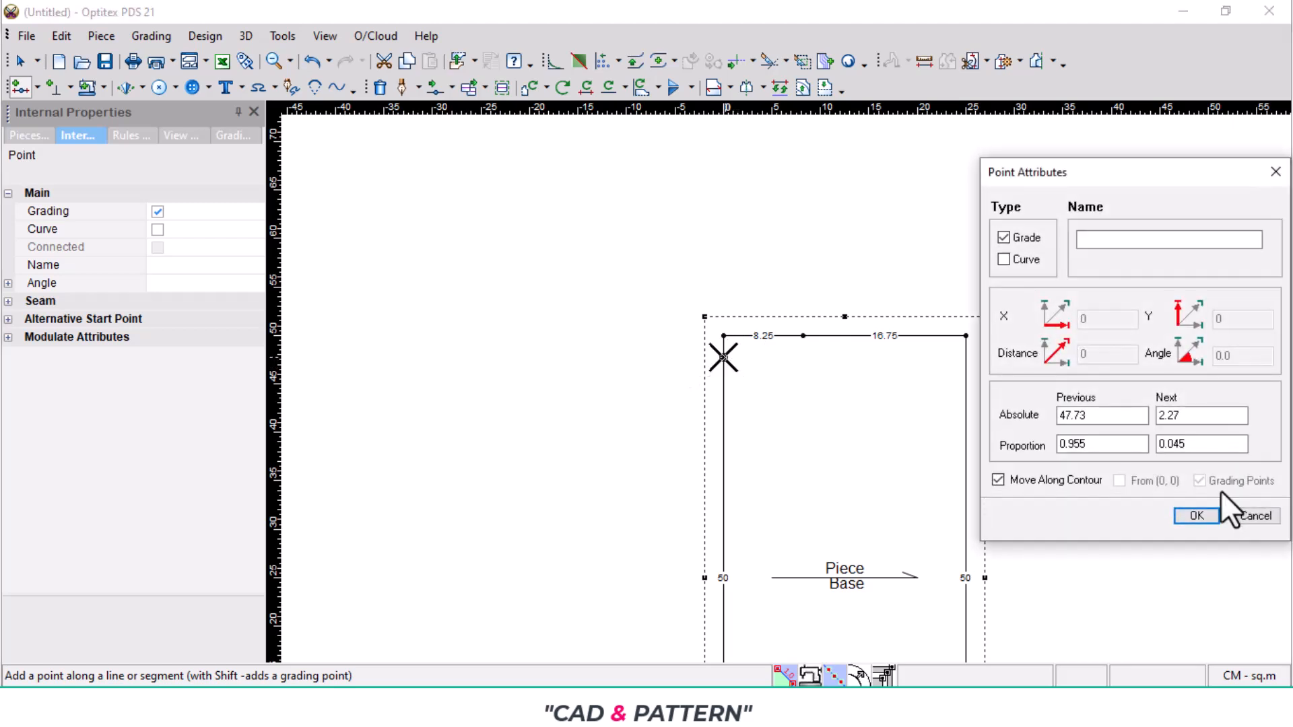
drag(1181, 418, 1094, 424)
text(8.5)
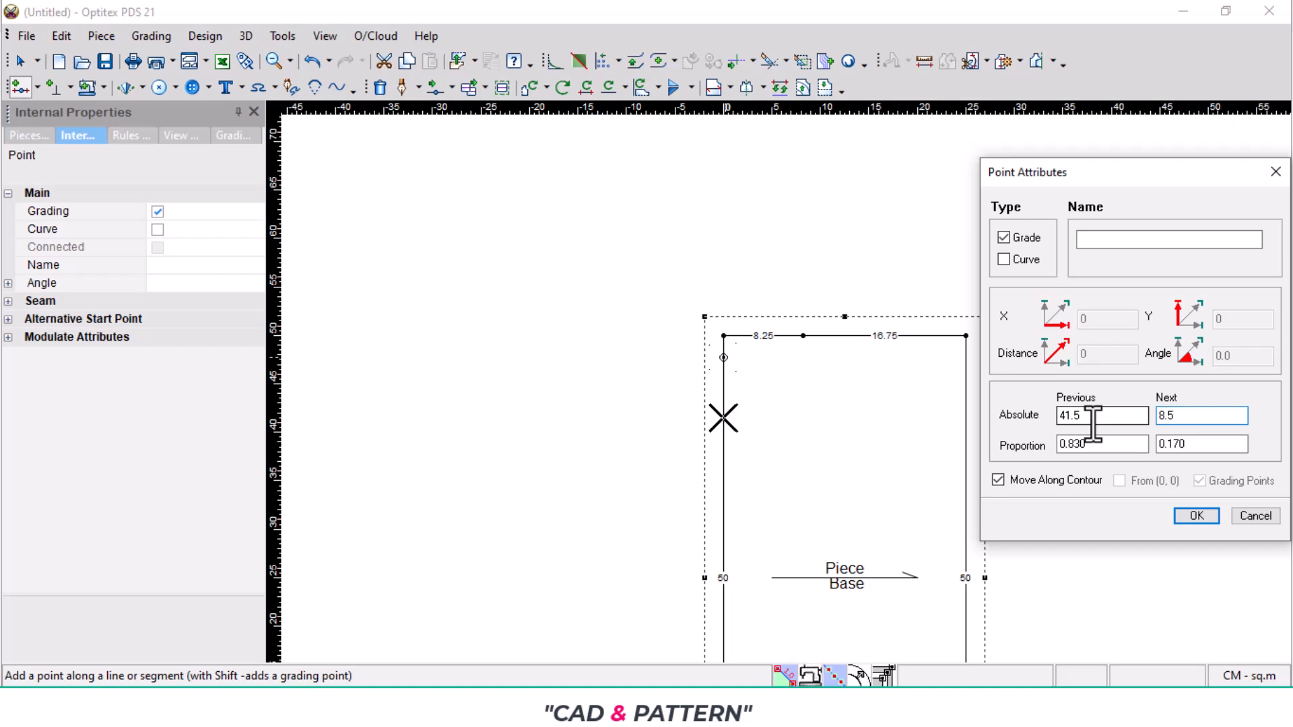
key(Return)
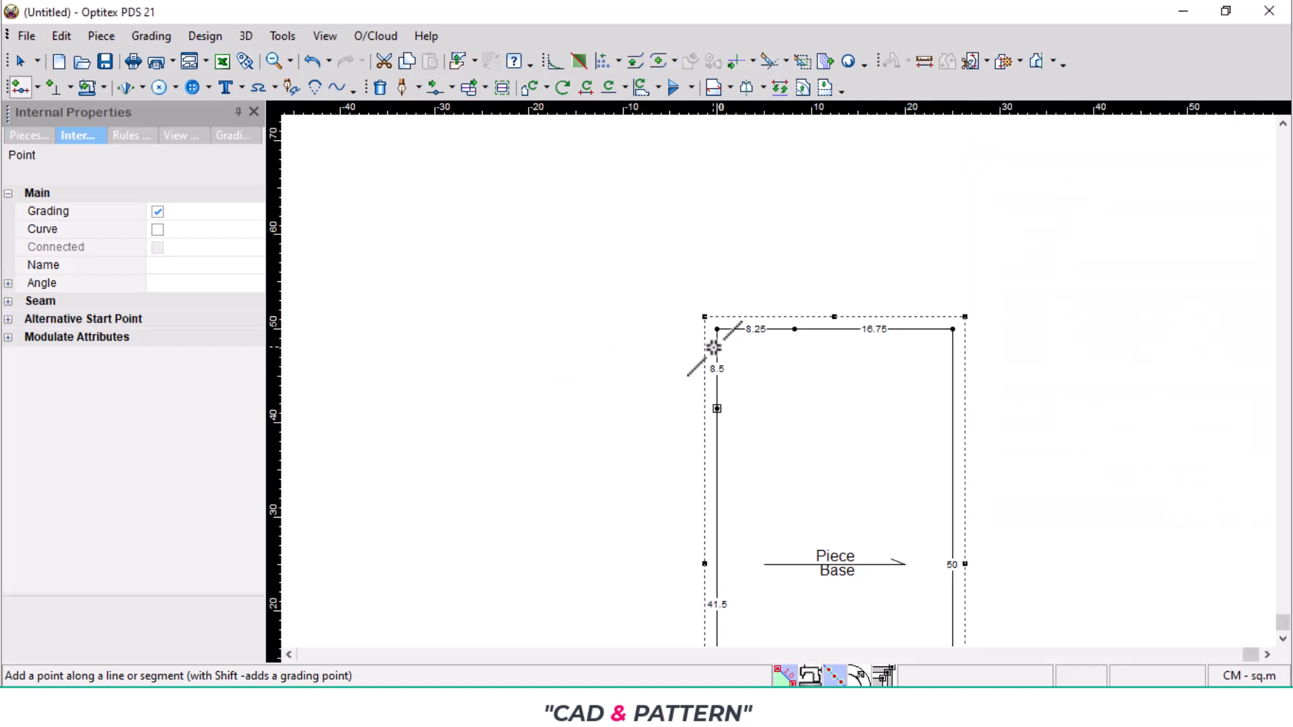
- Add a grading point on the piece's left edge, 2.5 cm below the upper-left corner, for the back neck drop
click(714, 348)
drag(1174, 416, 1108, 414)
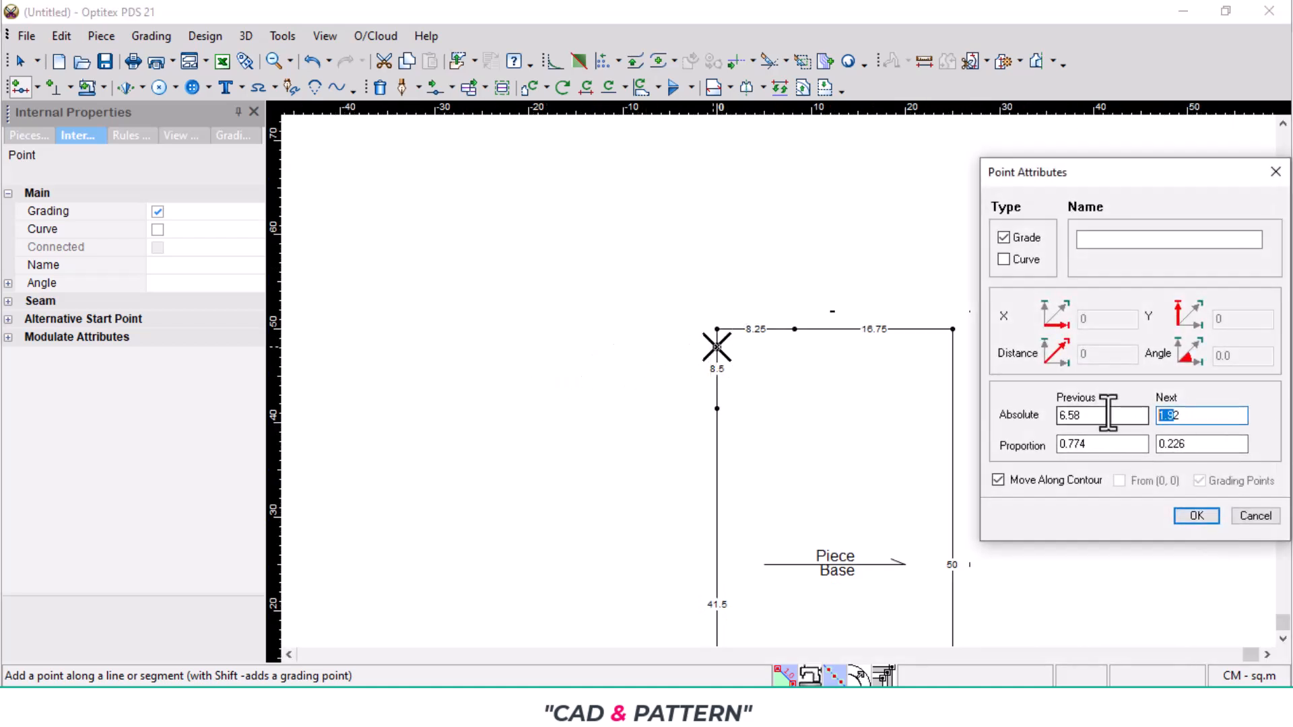
drag(1196, 419, 1120, 412)
text(2.5)
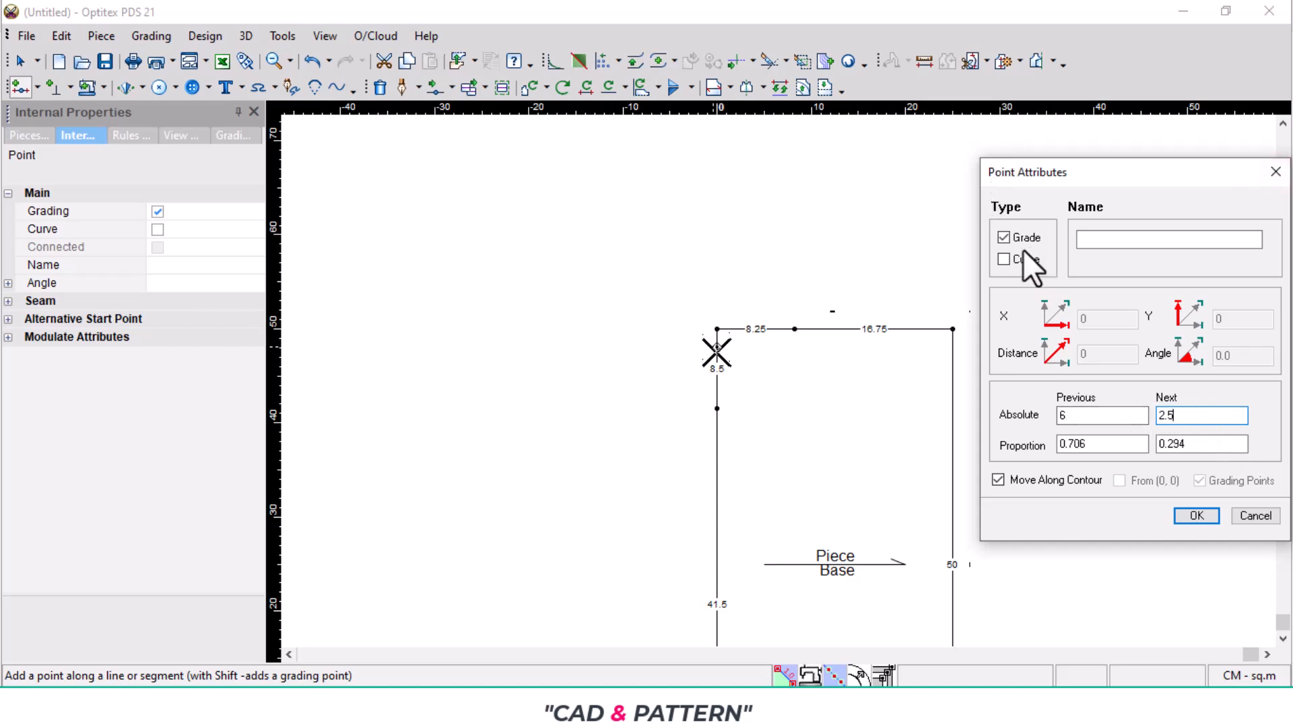
click(1213, 521)
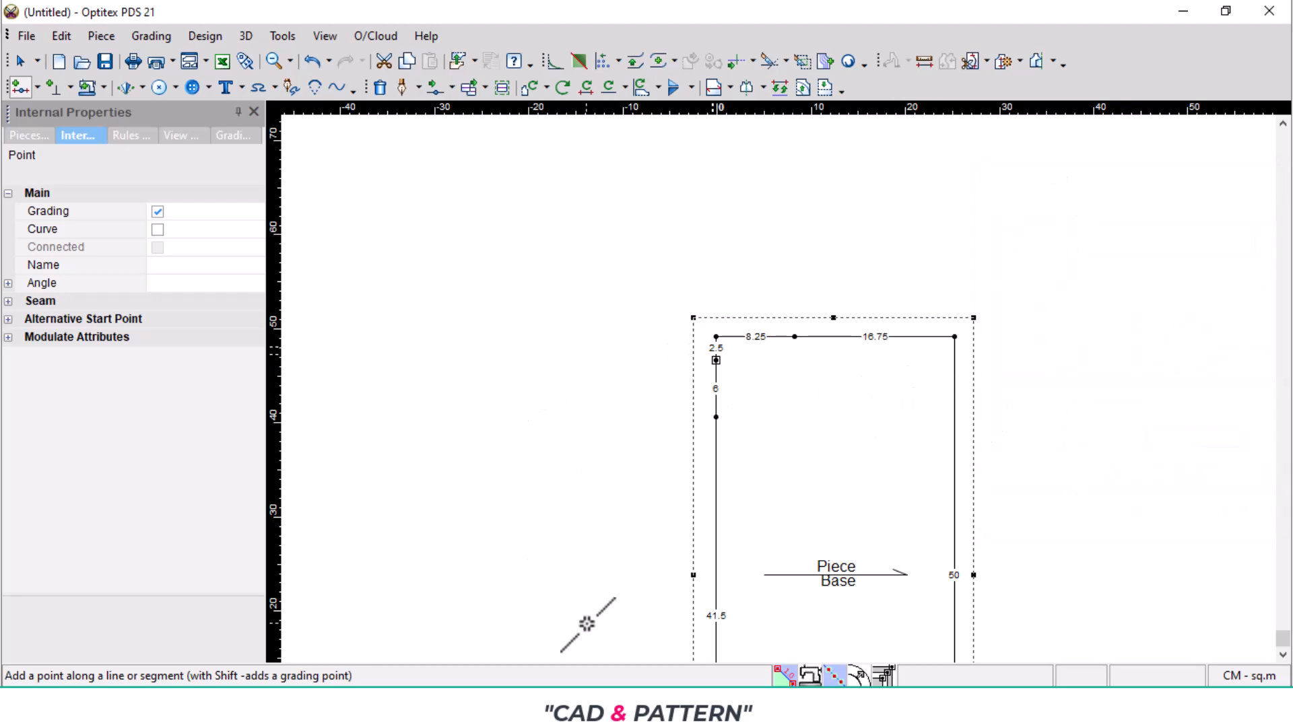
- Check the size S chest measurement in the PDF, then add a grading point on the piece's right edge 20 cm below the upper corner
click(630, 707)
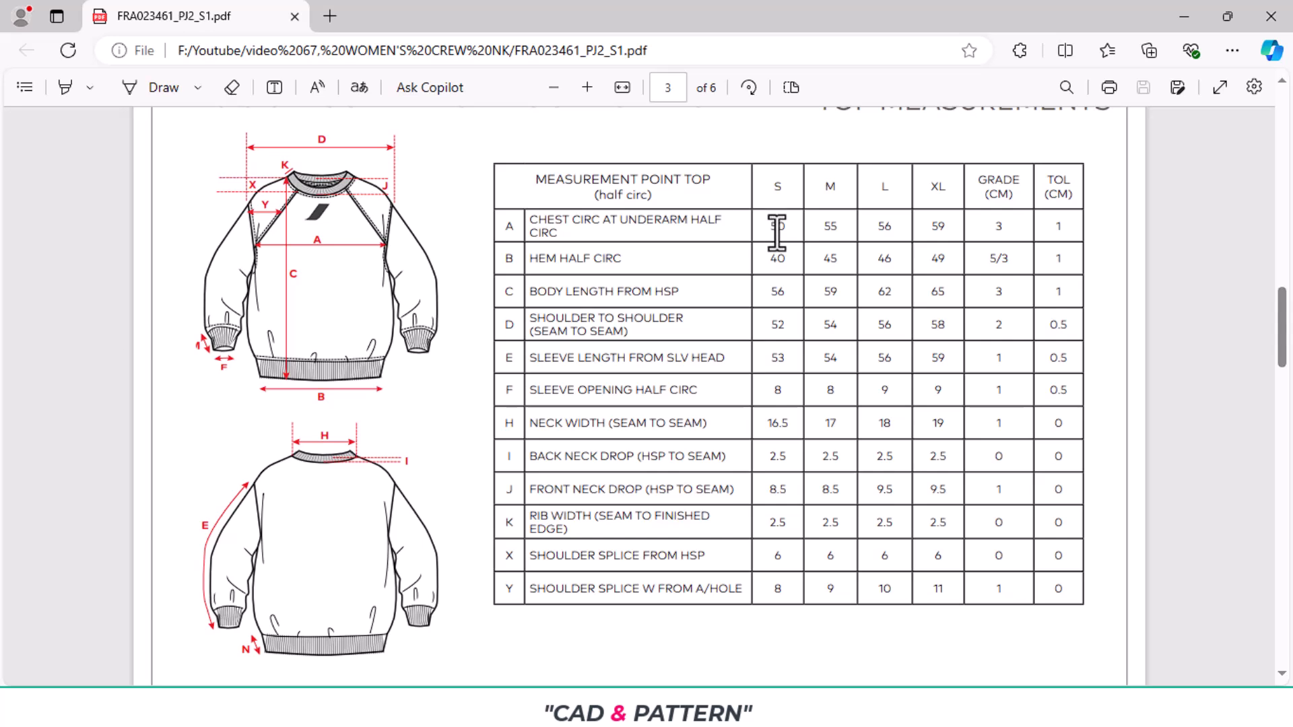
click(610, 708)
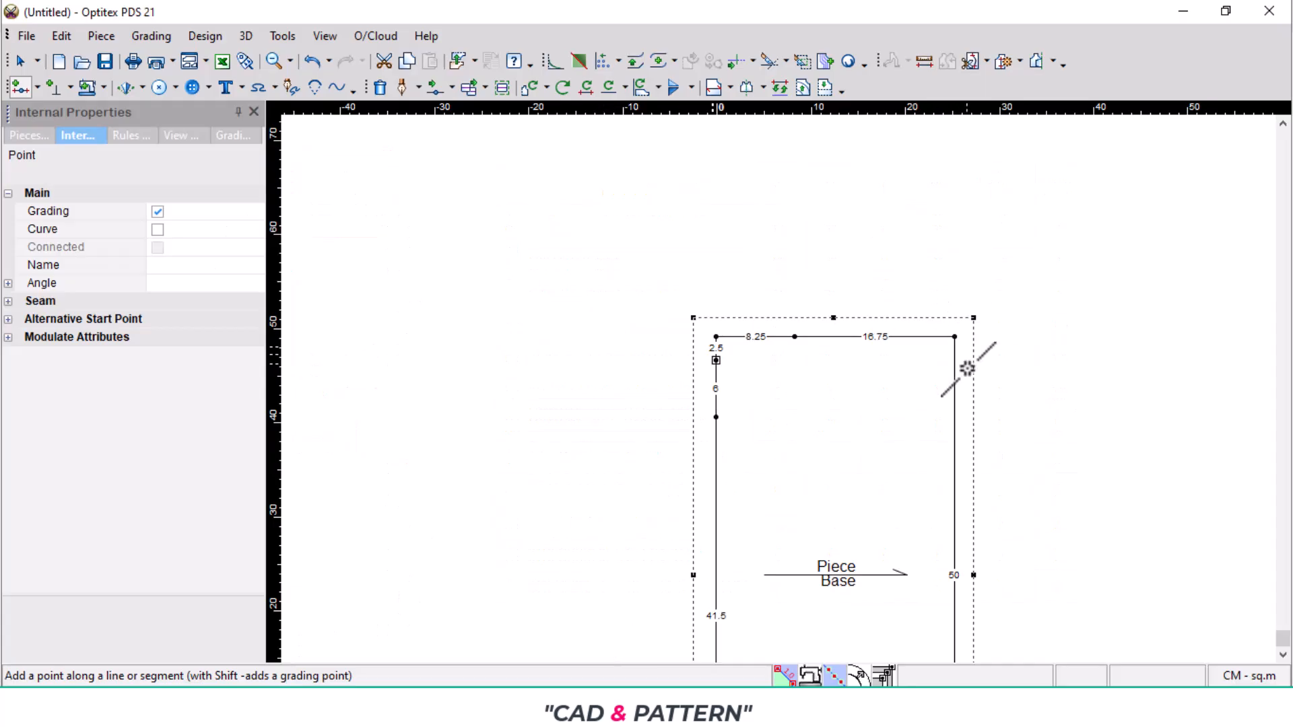
scroll(962, 403, up, 1)
click(769, 340)
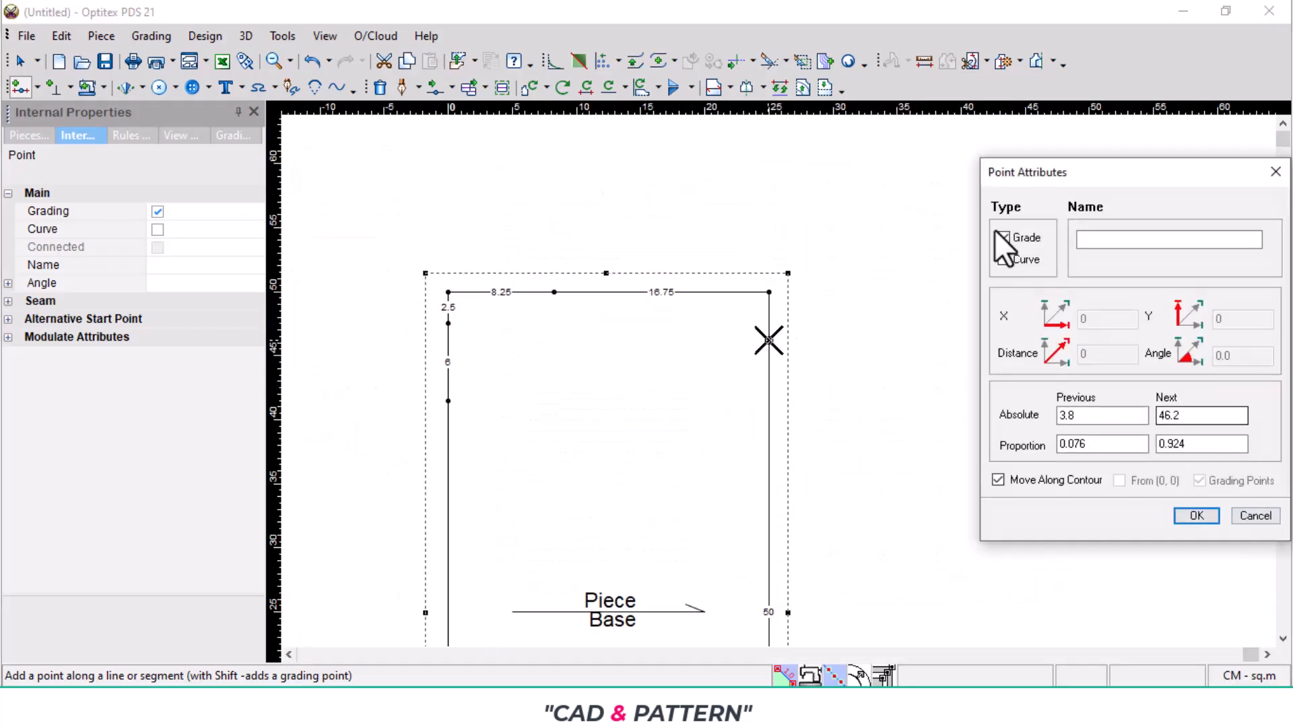
drag(1126, 421, 988, 419)
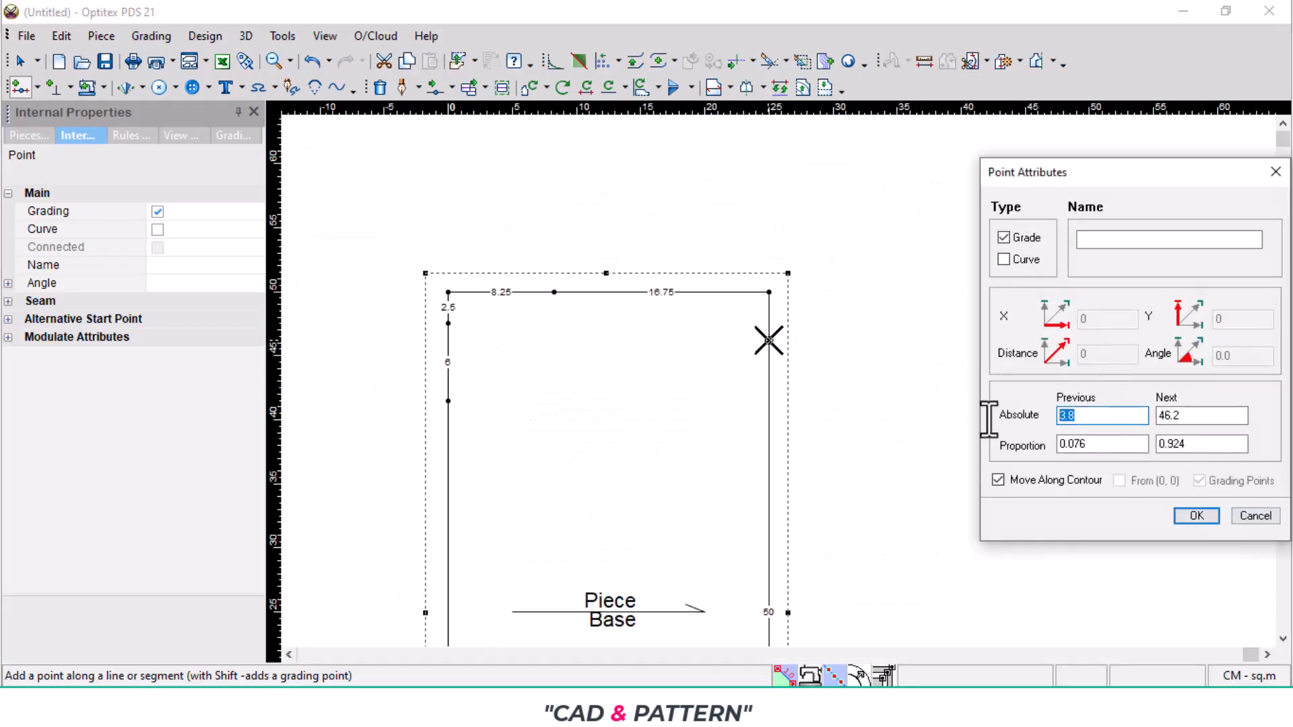
text(20)
key(Return)
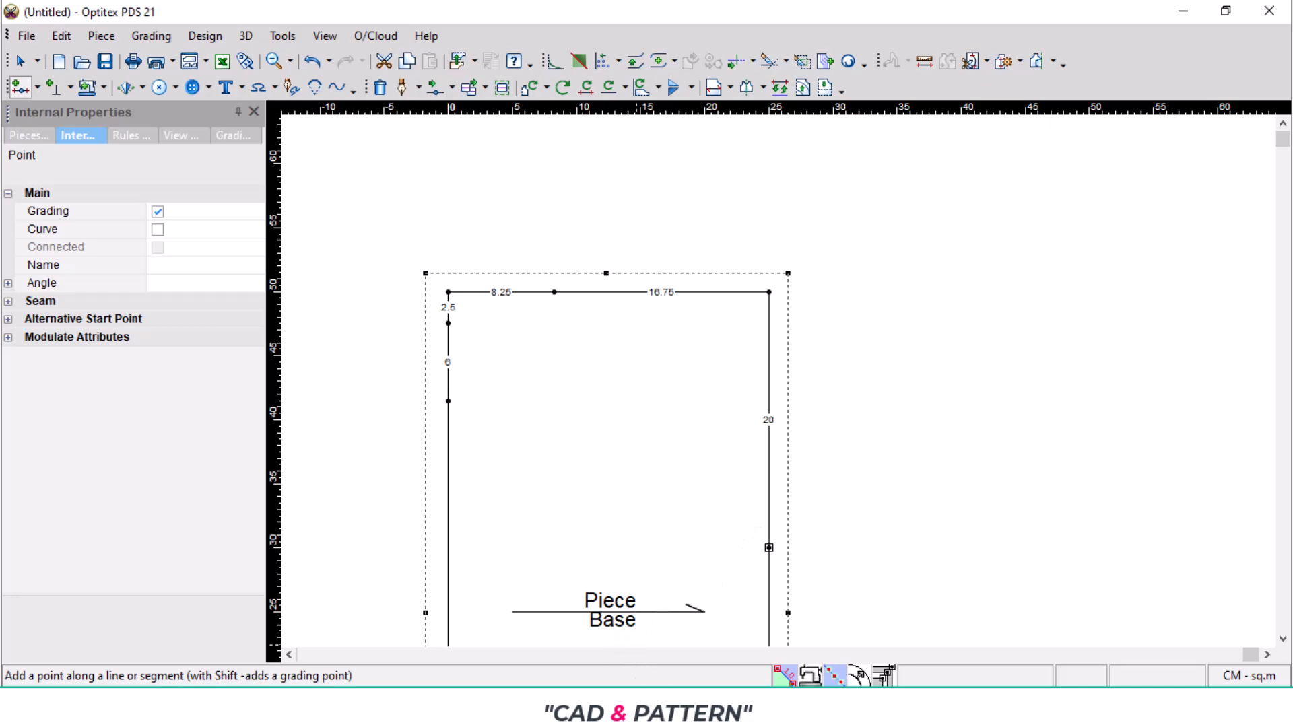
- Move the upper-right corner and the right-edge point below it together by -5.5 cm in Y
click(552, 707)
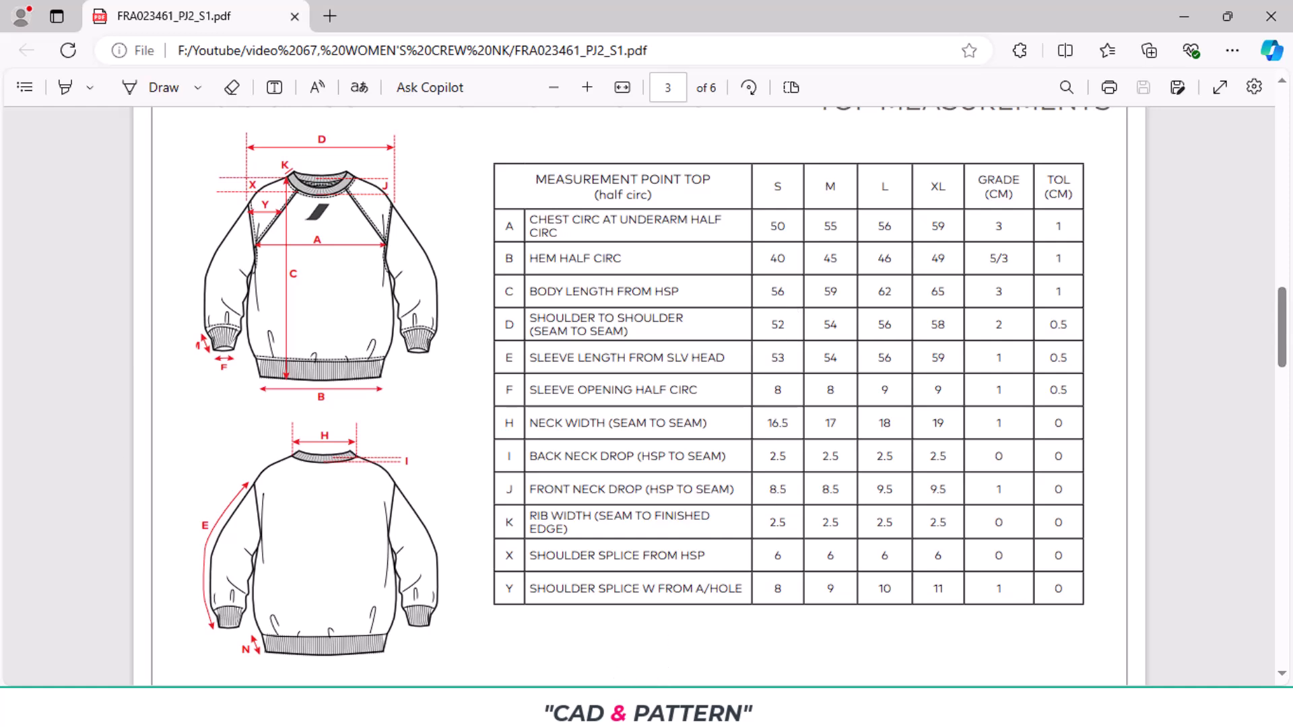
click(606, 704)
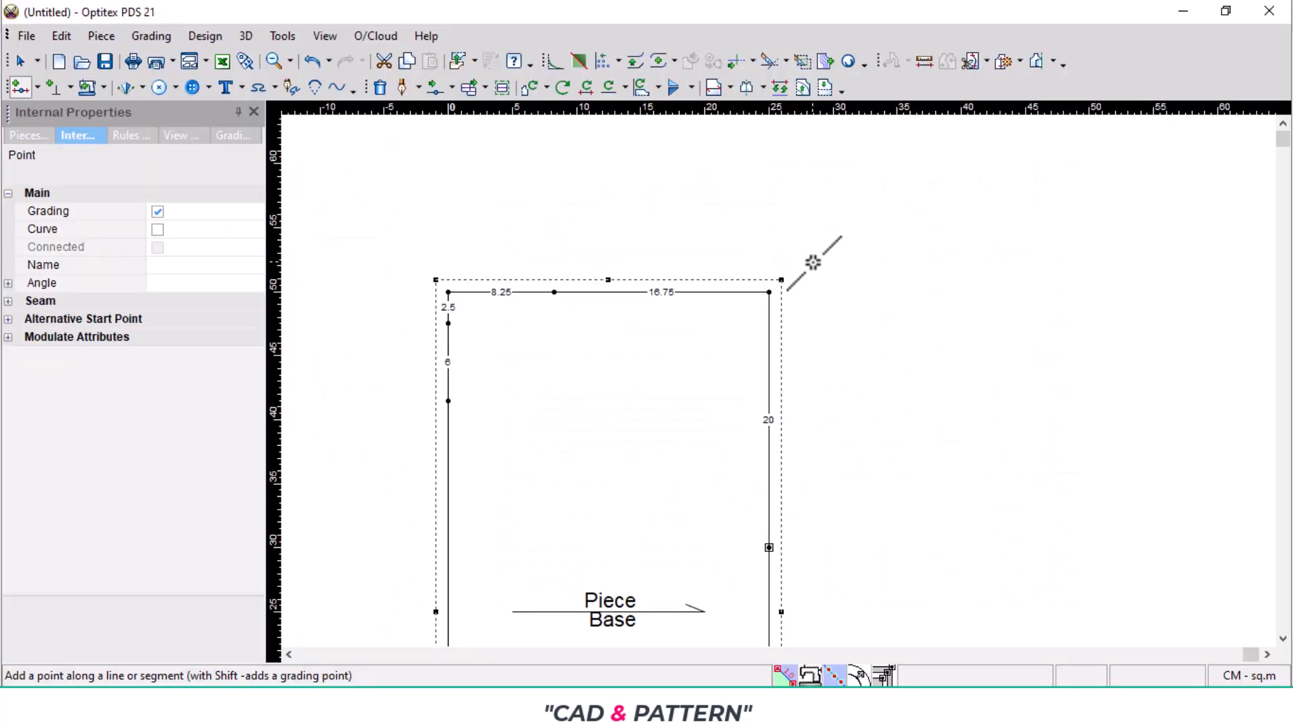
key(q)
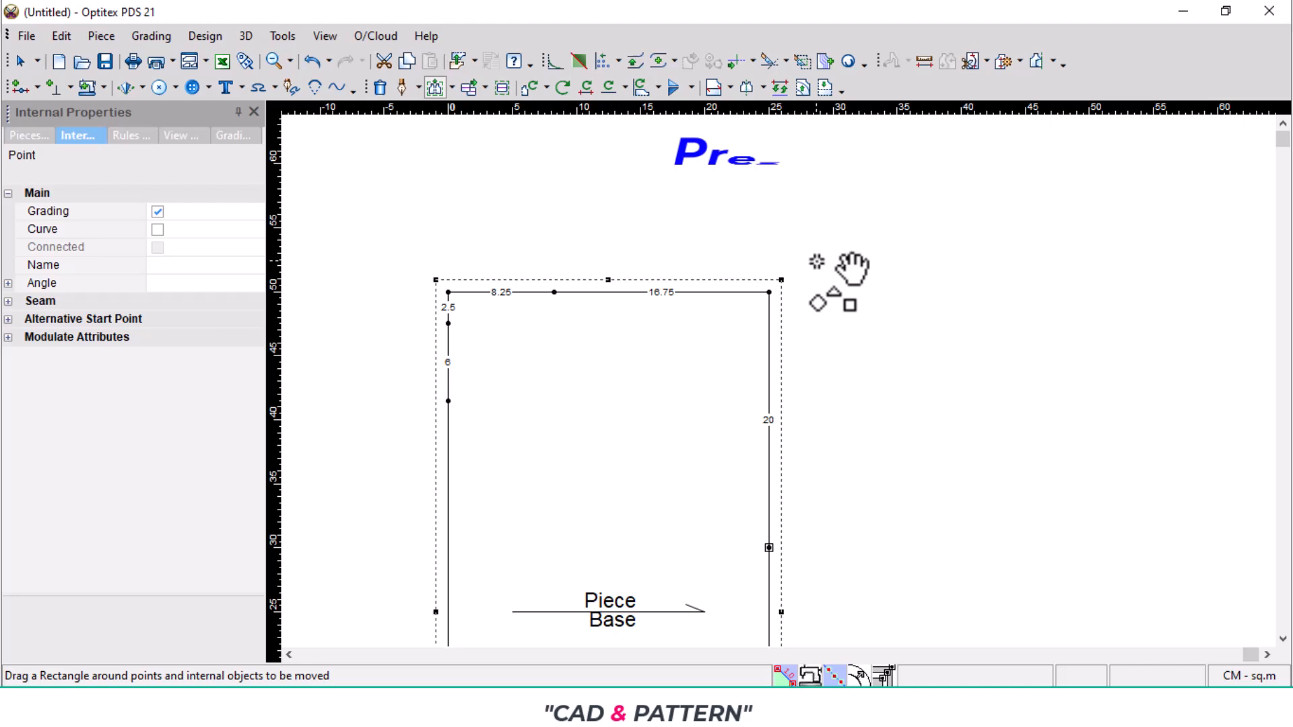
click(450, 87)
click(461, 232)
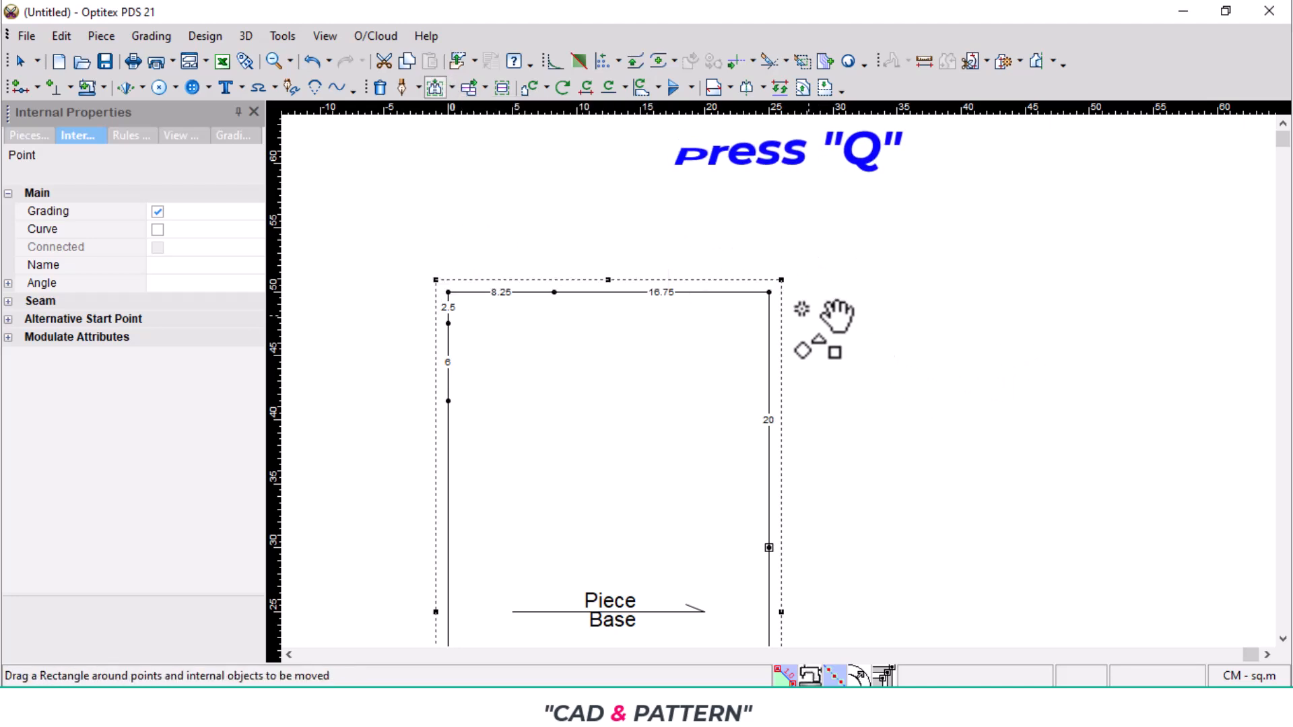
drag(751, 281, 774, 591)
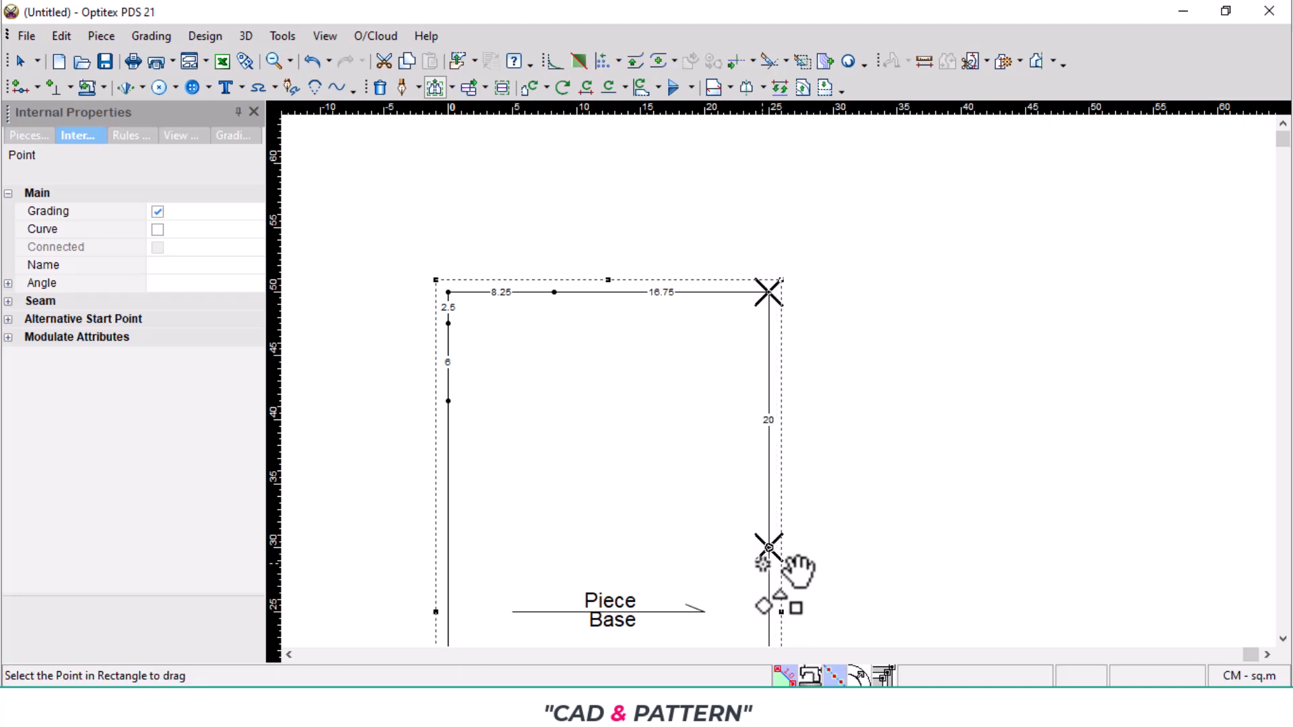
scroll(763, 563, up, 2)
click(772, 341)
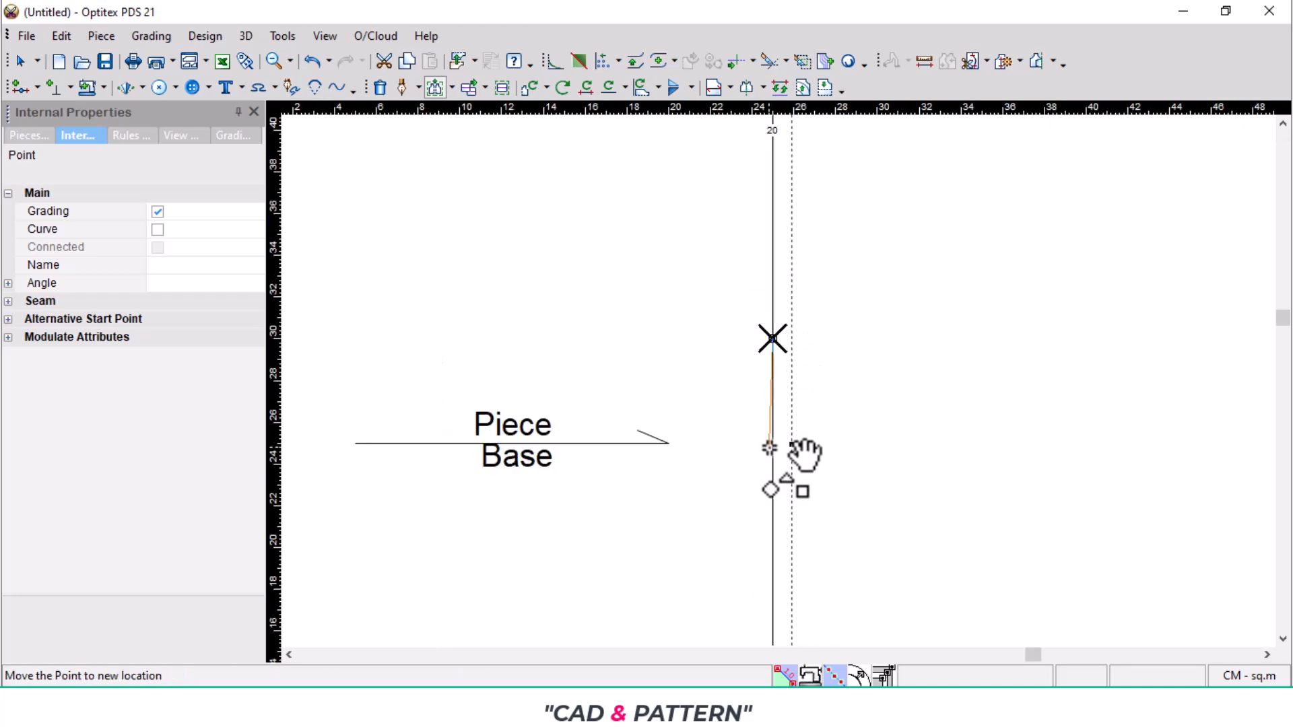
click(773, 456)
click(1201, 197)
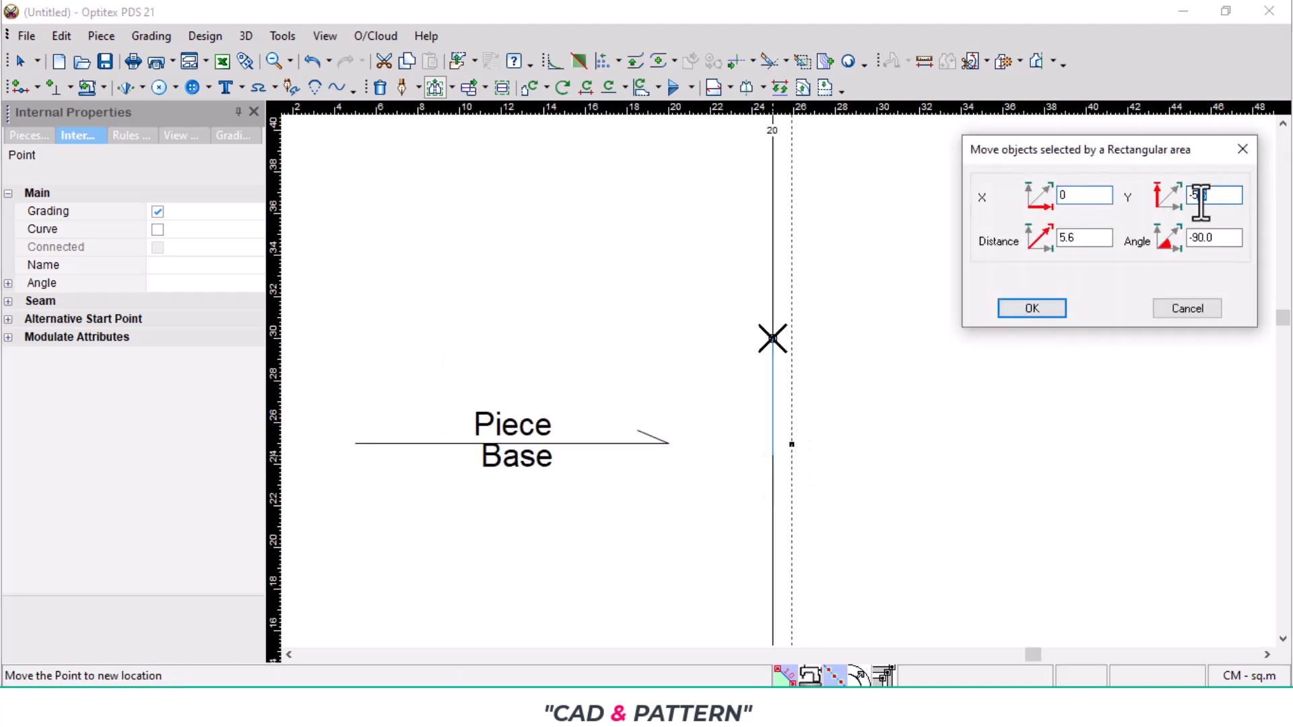
key(BackSpace)
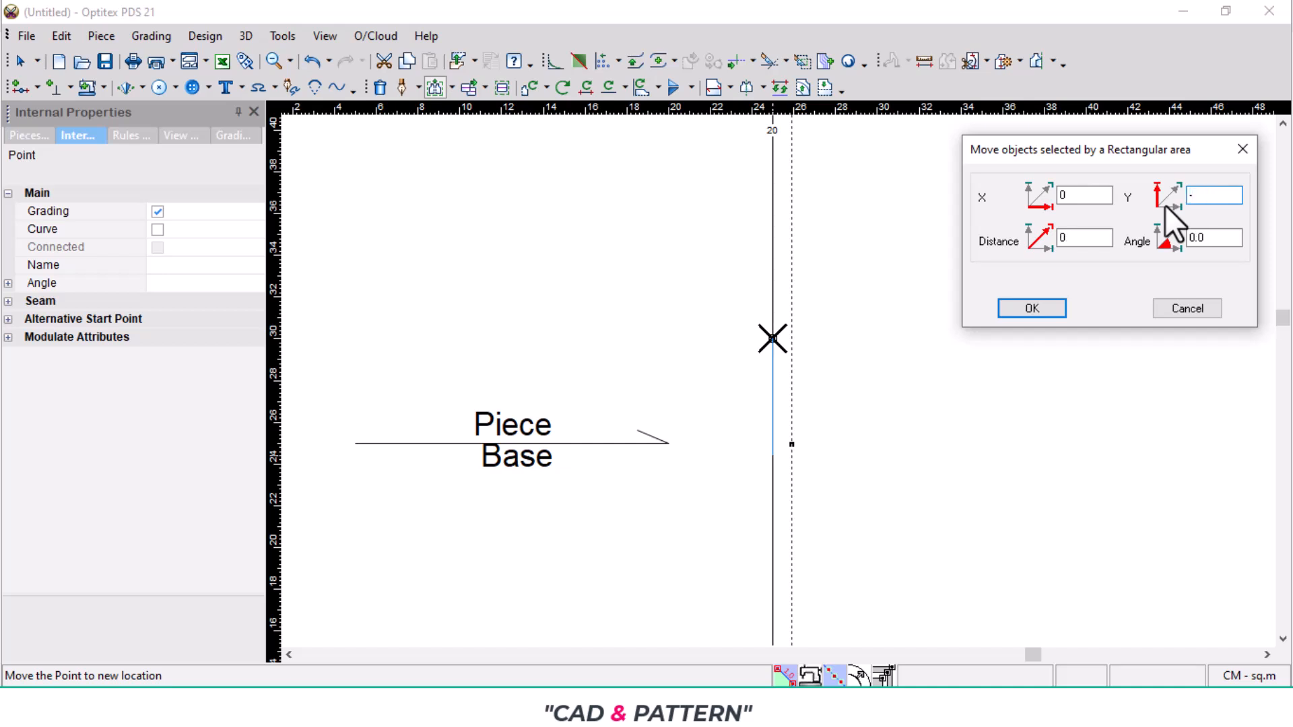
text(5.5)
key(Return)
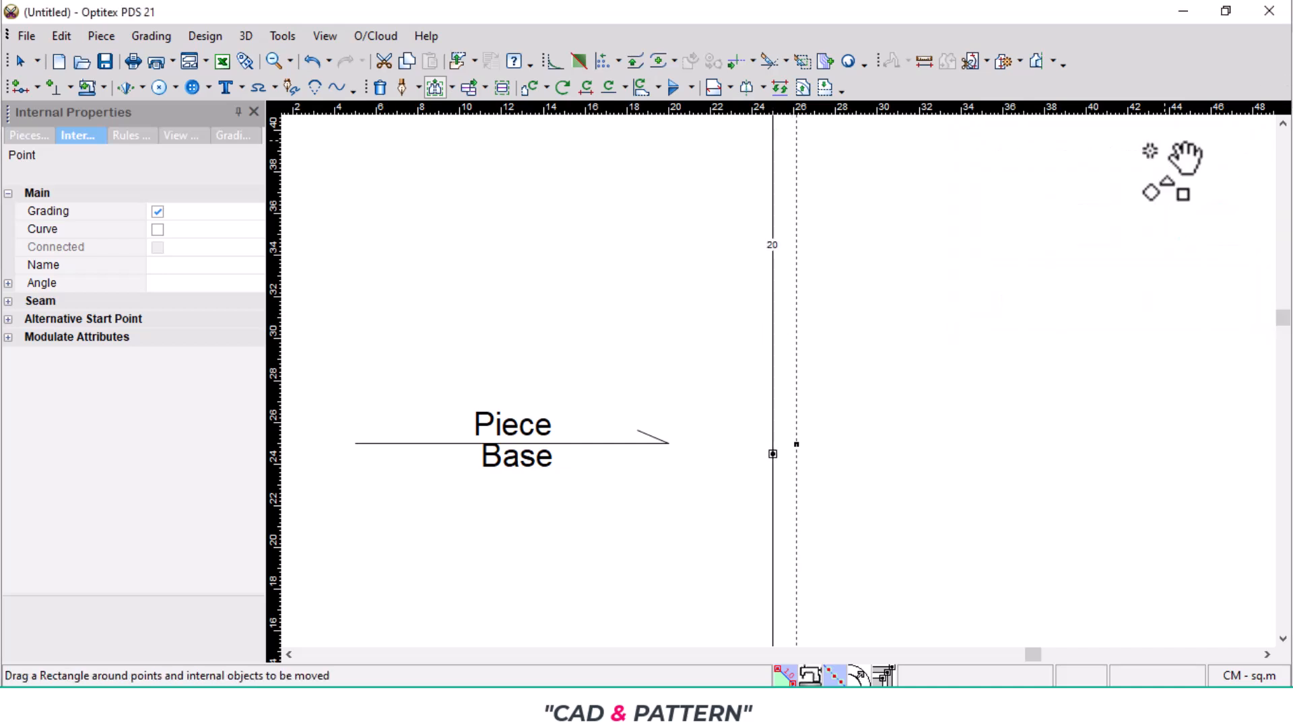
- Place a vertical guideline along the piece's left edge and check the size S shoulder-to-shoulder measurement in the PDF
scroll(990, 265, down, 3)
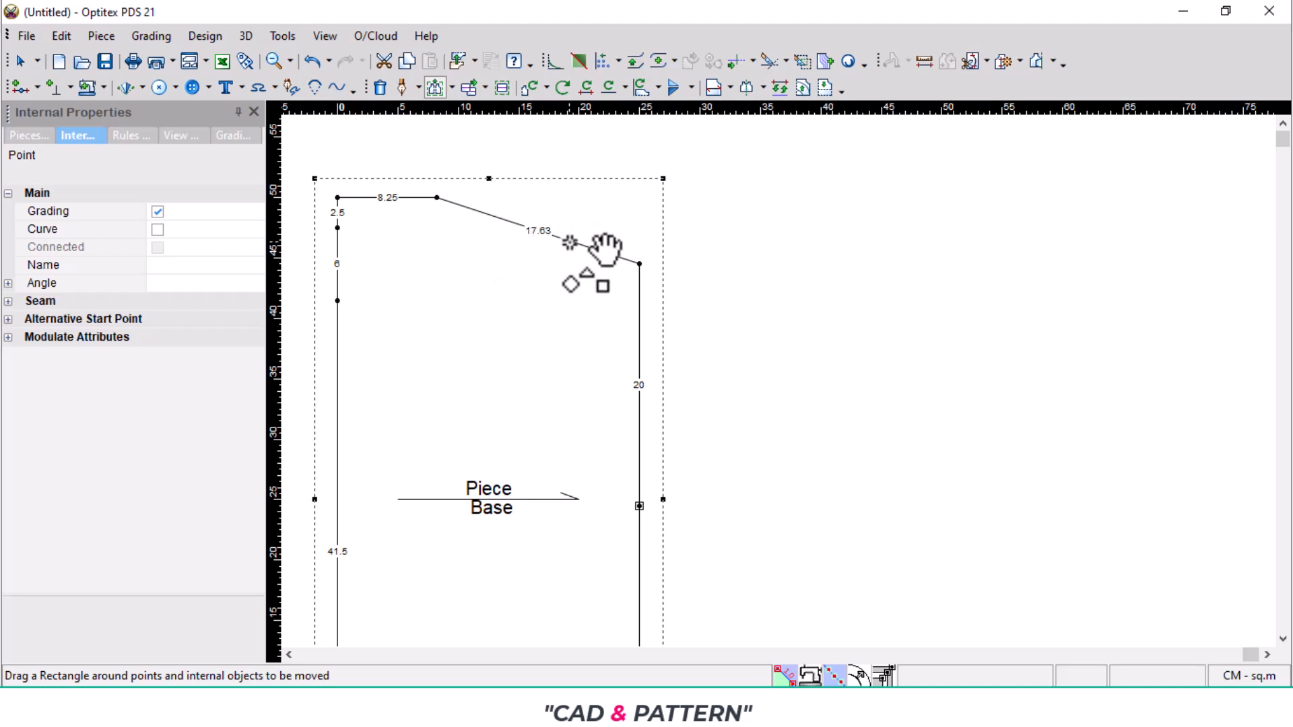
scroll(442, 245, up, 3)
scroll(1059, 515, down, 2)
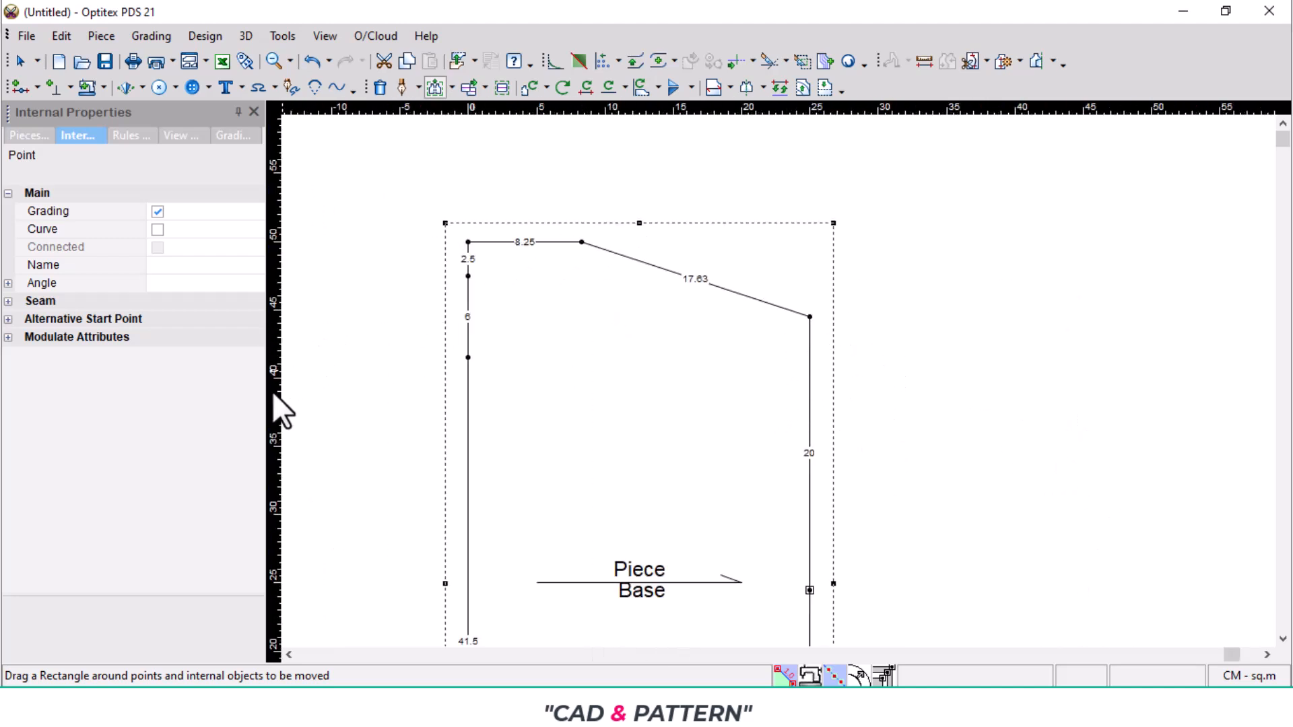
drag(274, 393, 468, 375)
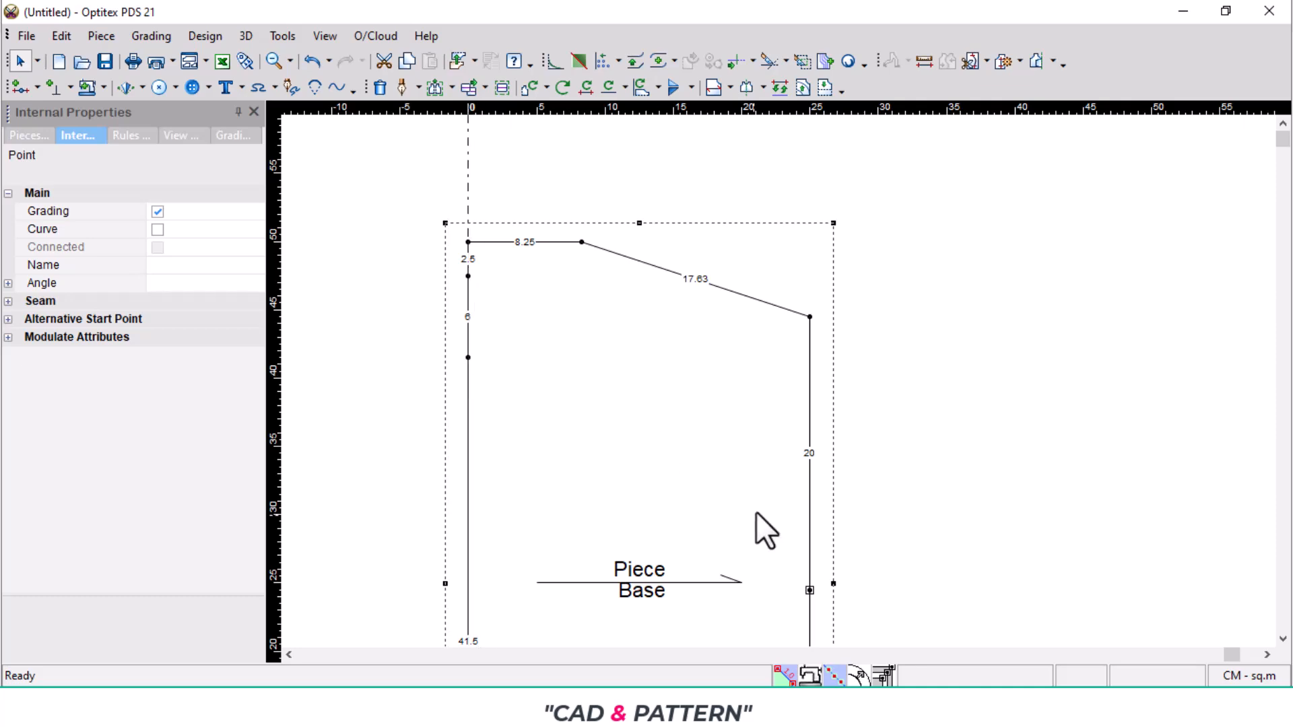
click(846, 707)
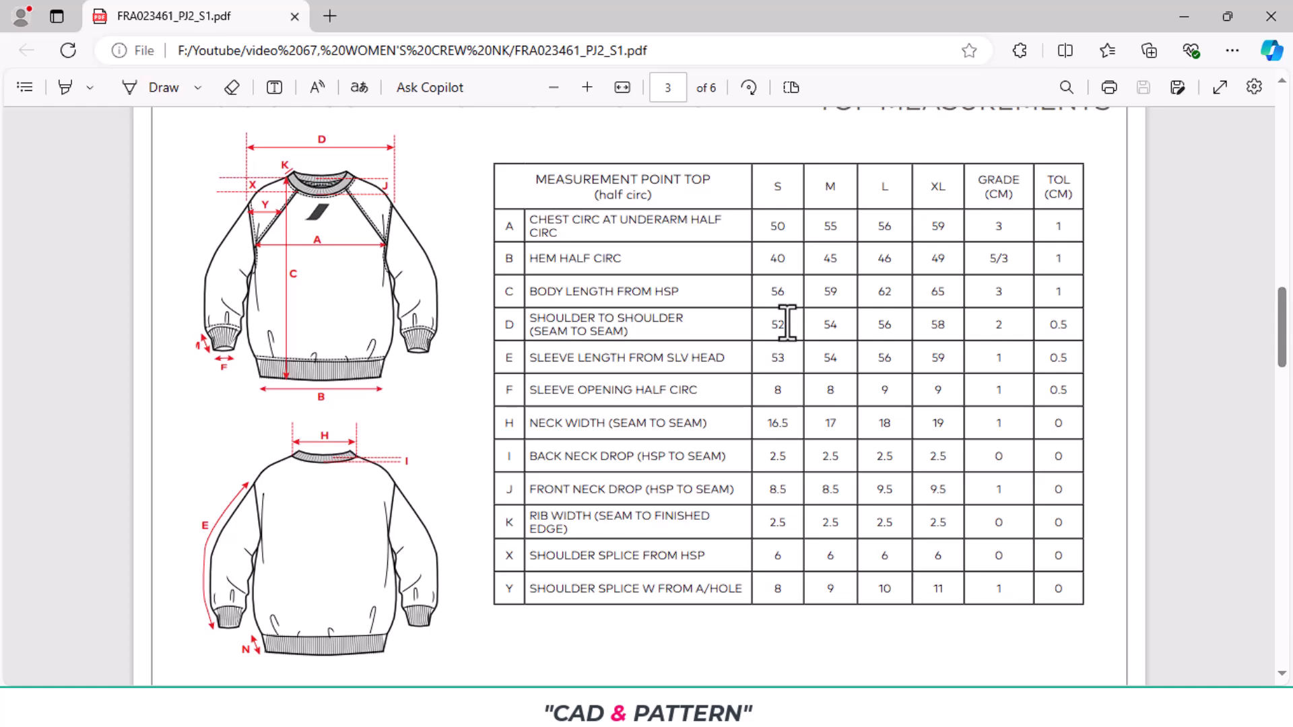
click(774, 707)
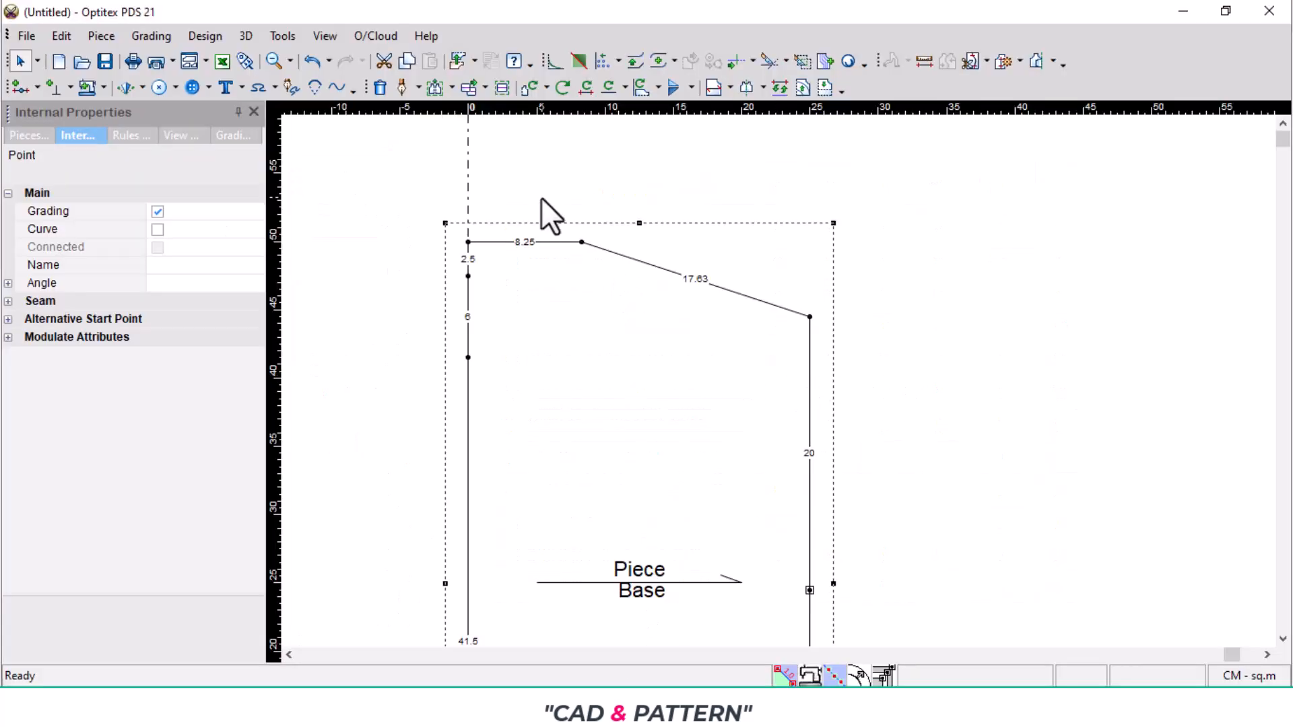
- Offset a vertical guideline 26 cm from the piece's left edge and place a horizontal guideline through the upper-right corner
double_click(468, 182)
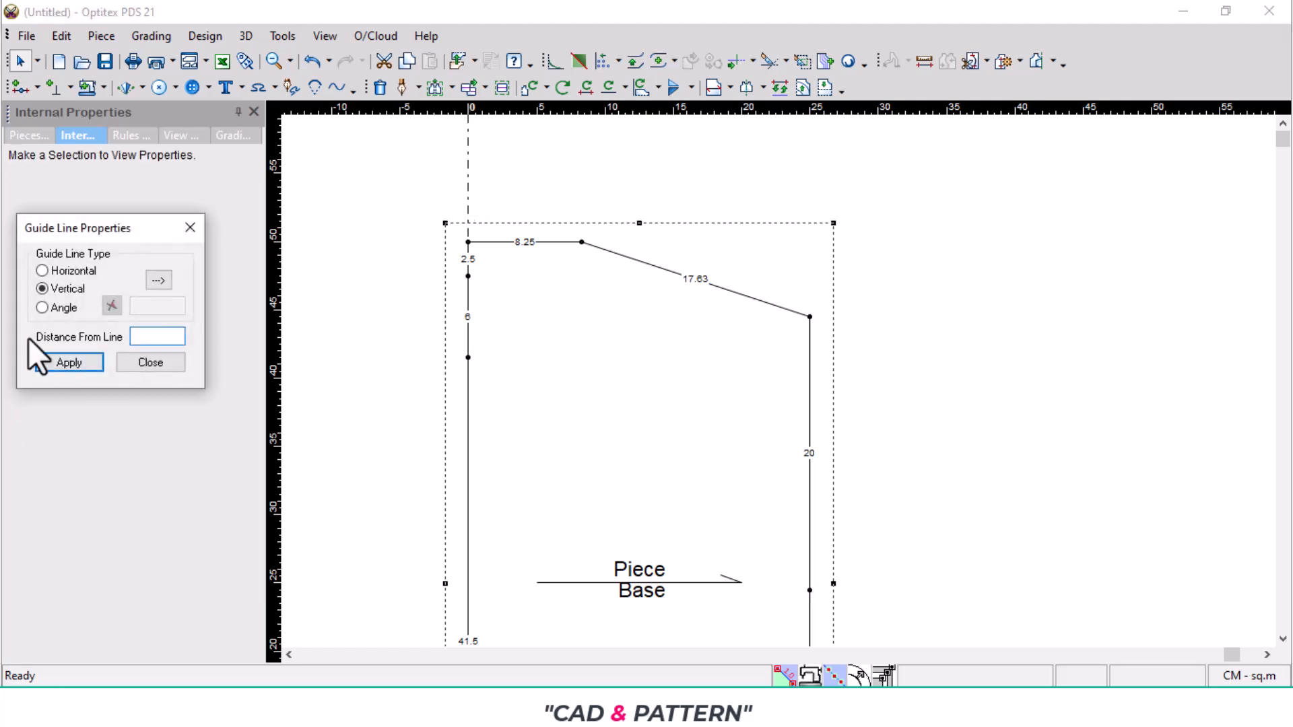
drag(115, 228, 1037, 171)
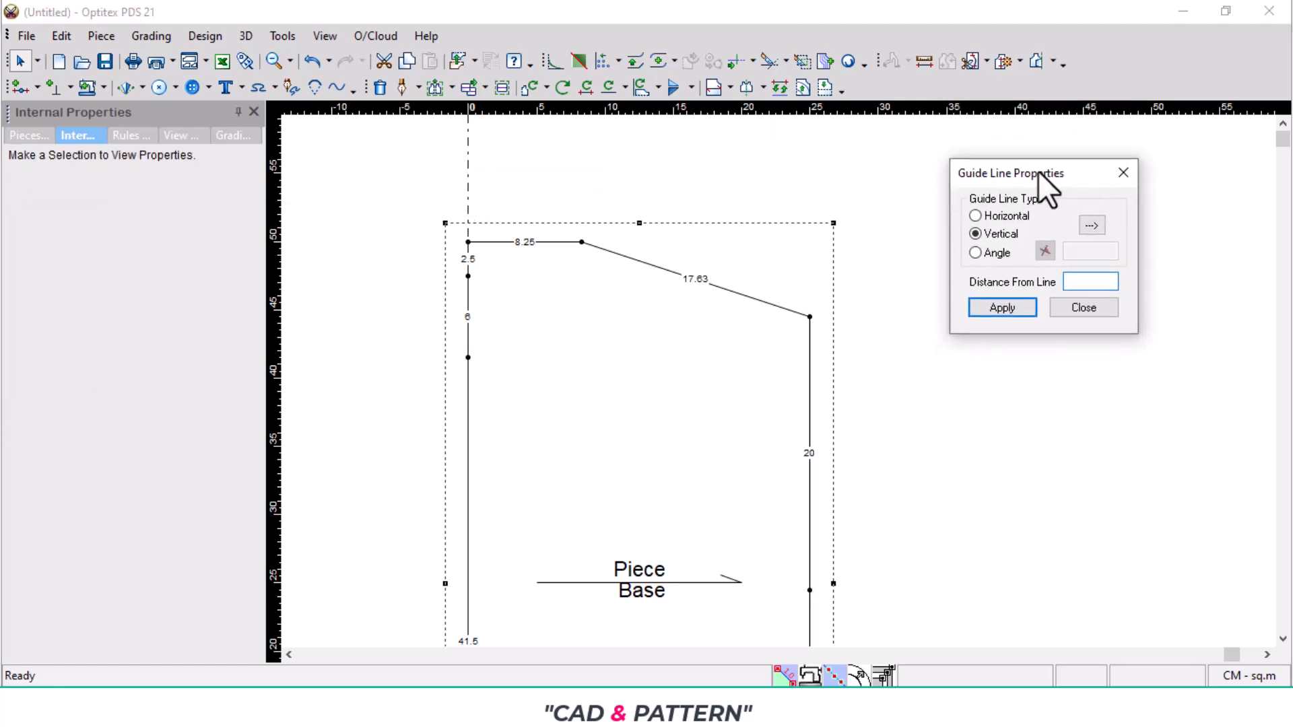
text(26)
click(1134, 175)
scroll(793, 317, up, 2)
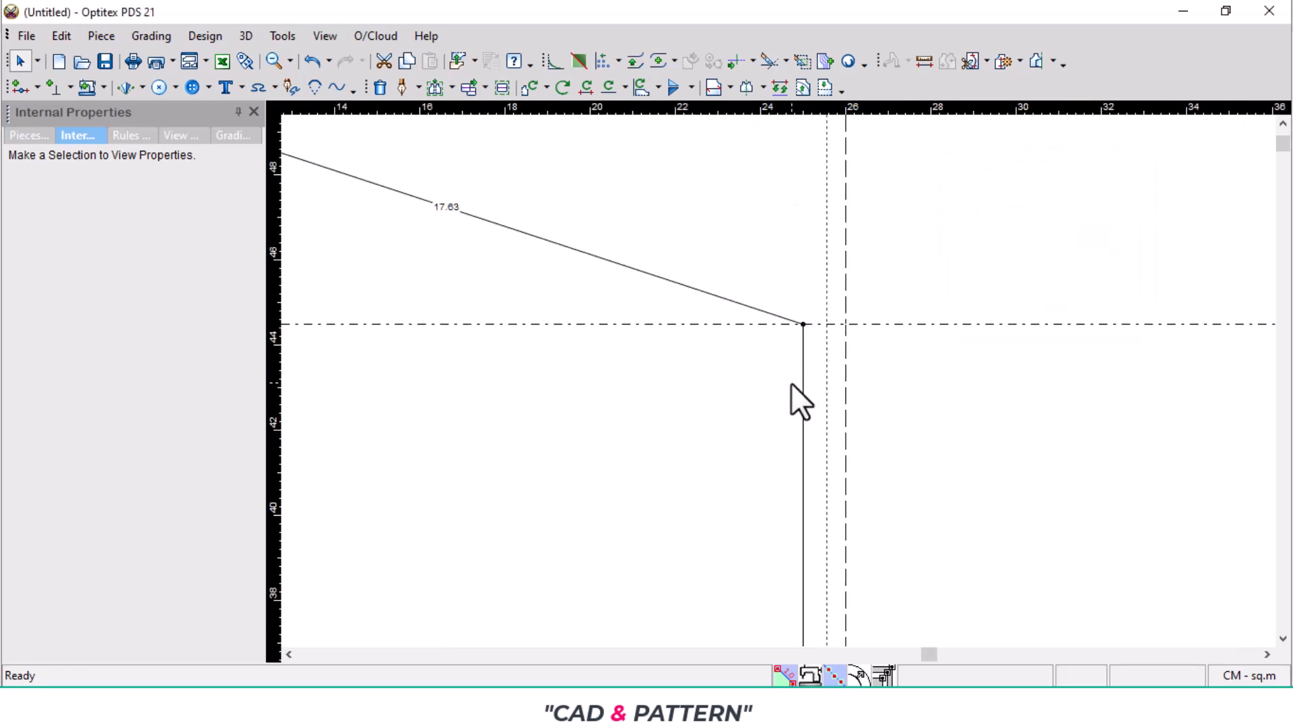
key(space)
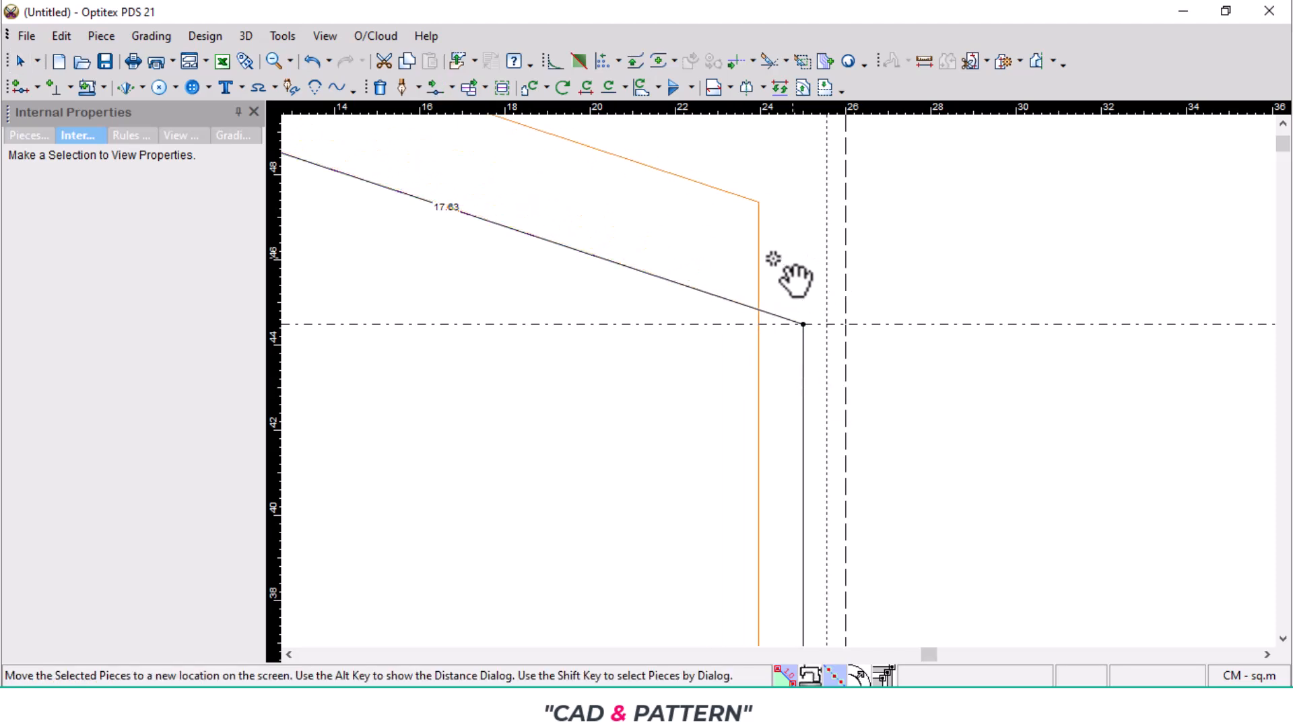
click(799, 365)
key(m)
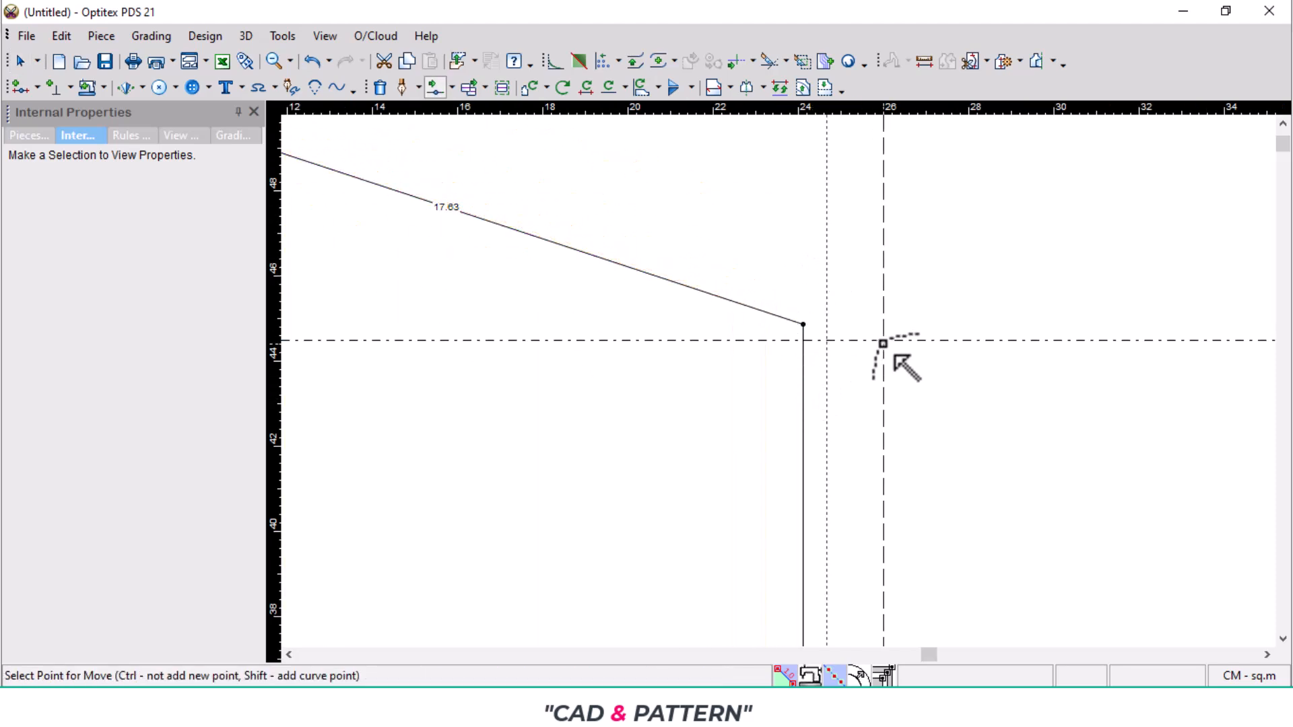
key(ctrl+z)
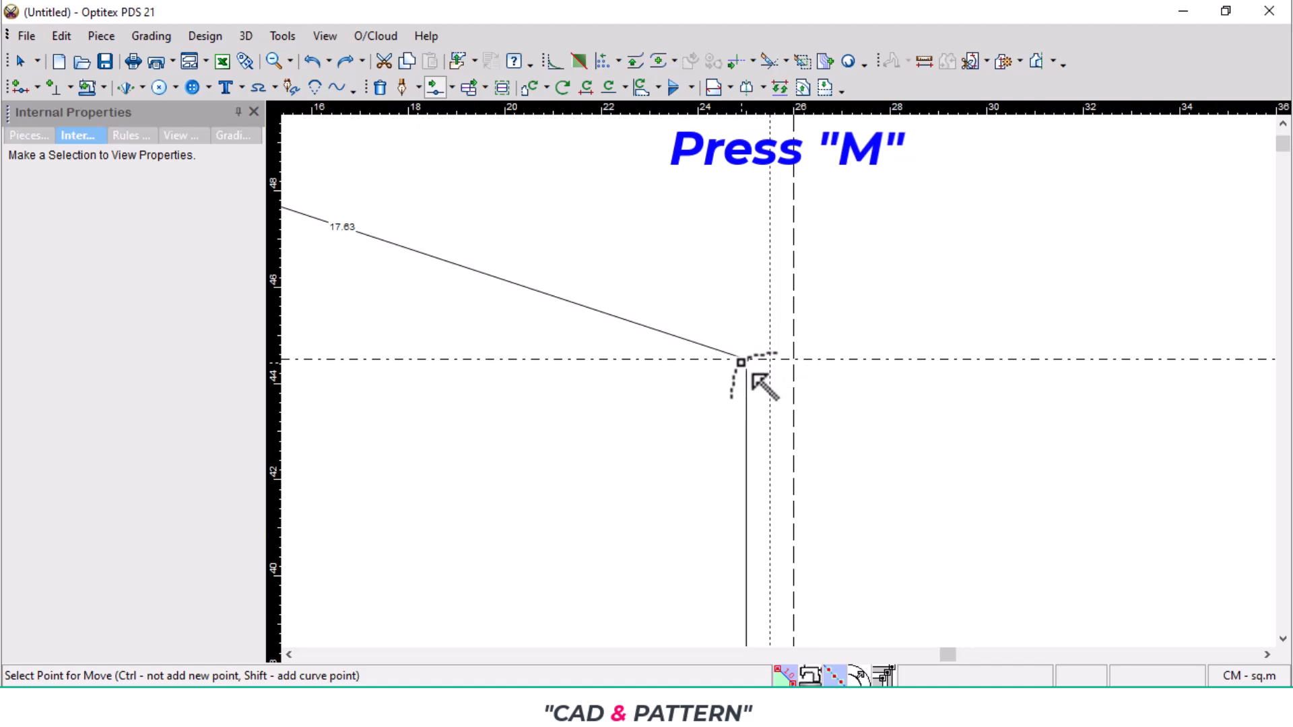
- Move the piece's upper-right corner point outward to the intersection of the horizontal guideline and the 26 cm vertical guideline
click(751, 363)
scroll(788, 367, up, 1)
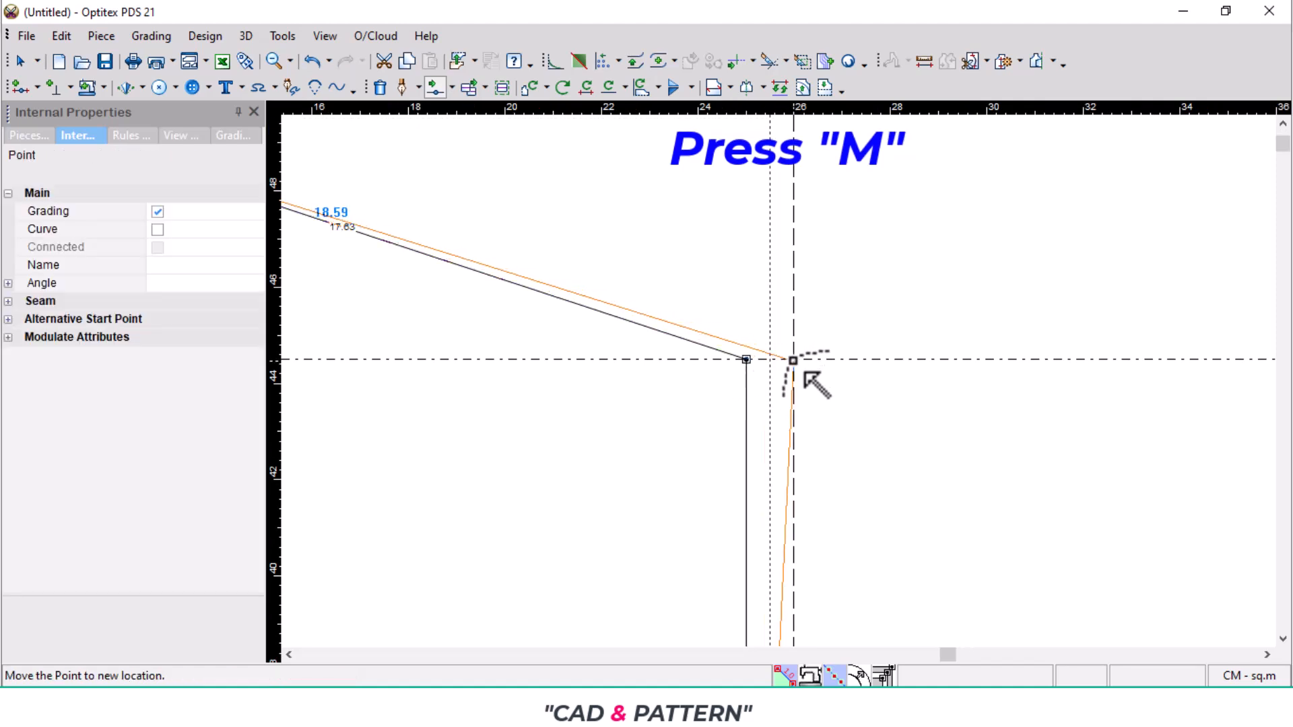
key(m)
click(317, 492)
scroll(774, 387, down, 7)
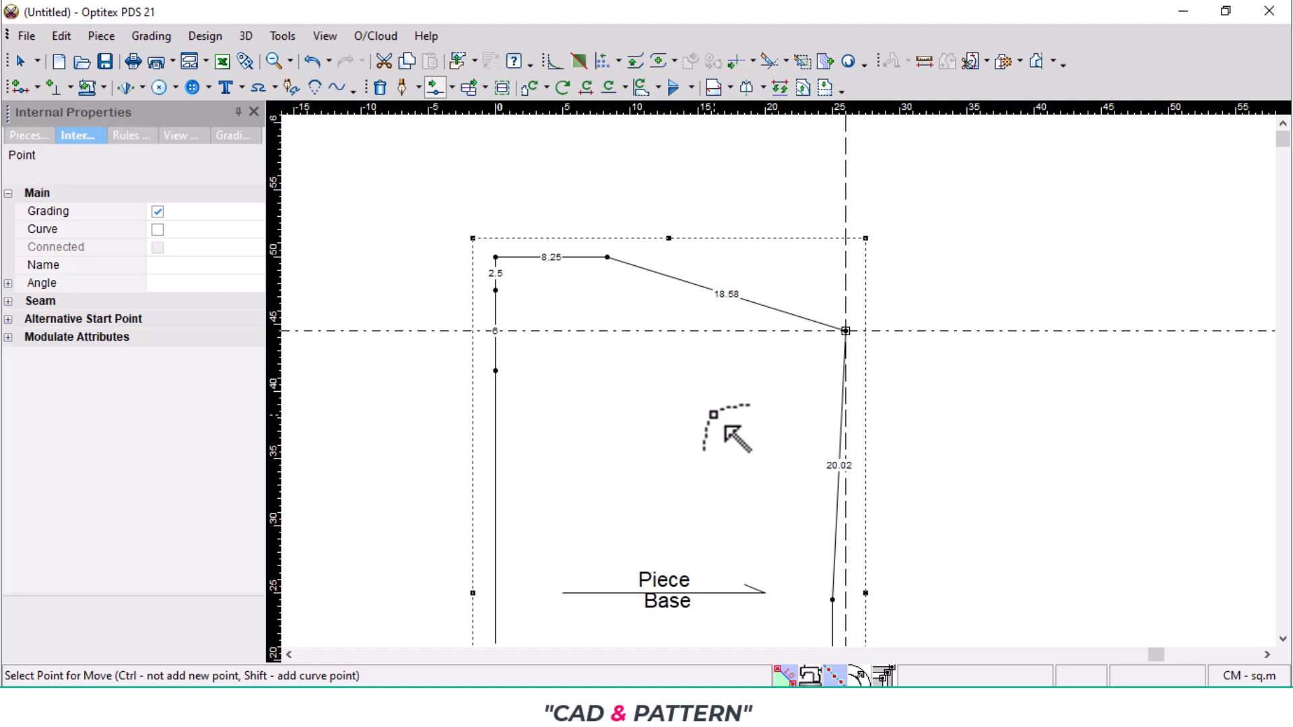
- Delete the upper-left corner point and draft an internal straight line from the front neck drop point to the shoulder neck point
key(Delete)
click(496, 257)
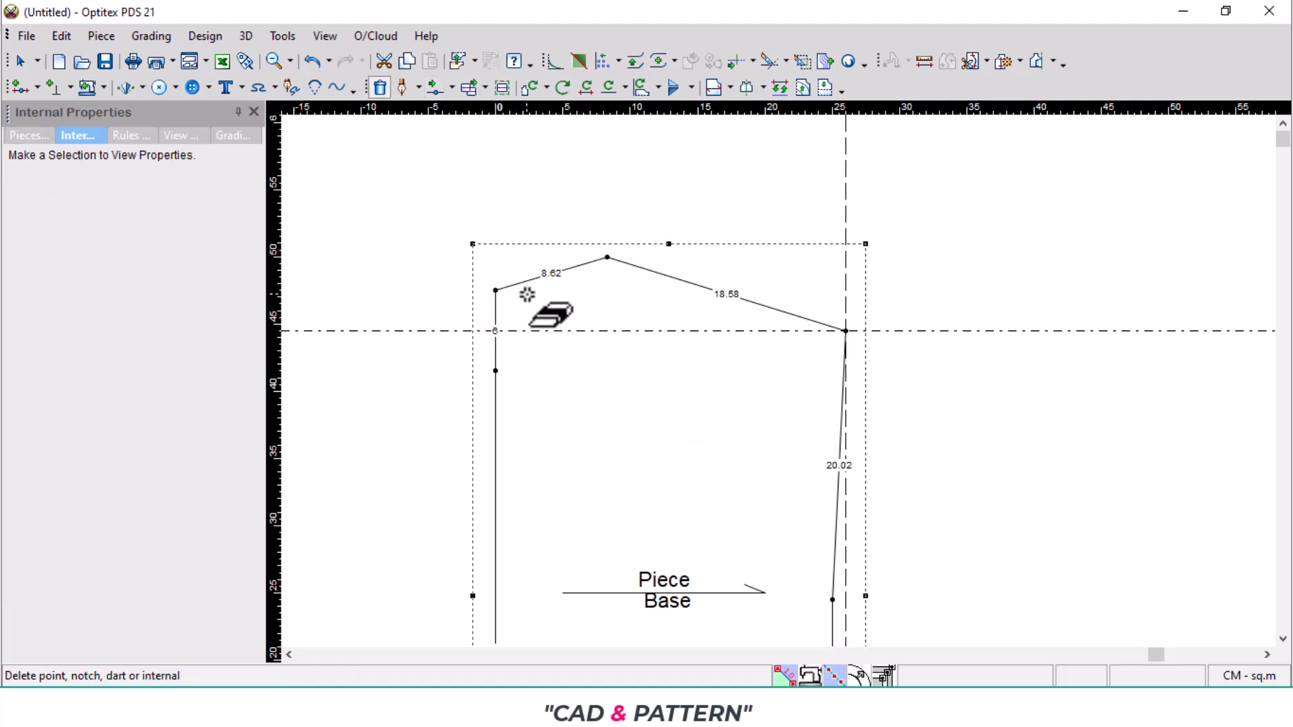
key(d)
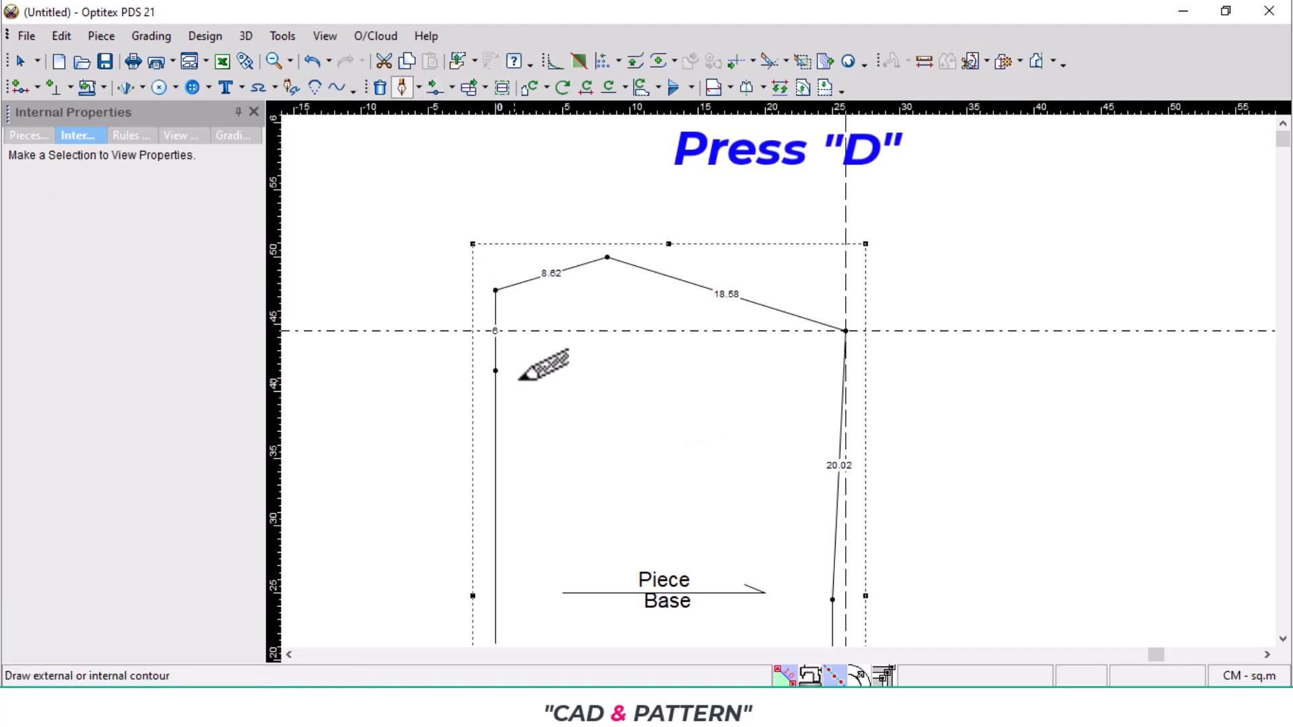
click(496, 370)
click(582, 478)
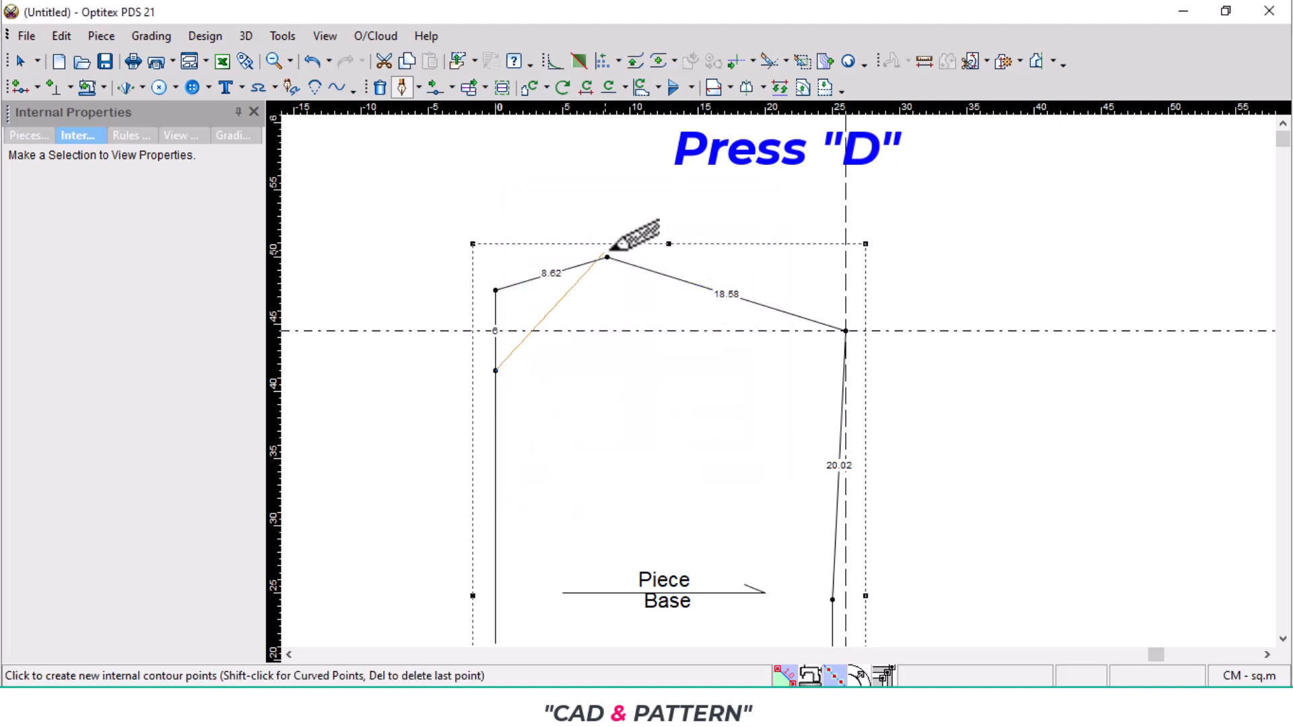
click(607, 257)
click(329, 492)
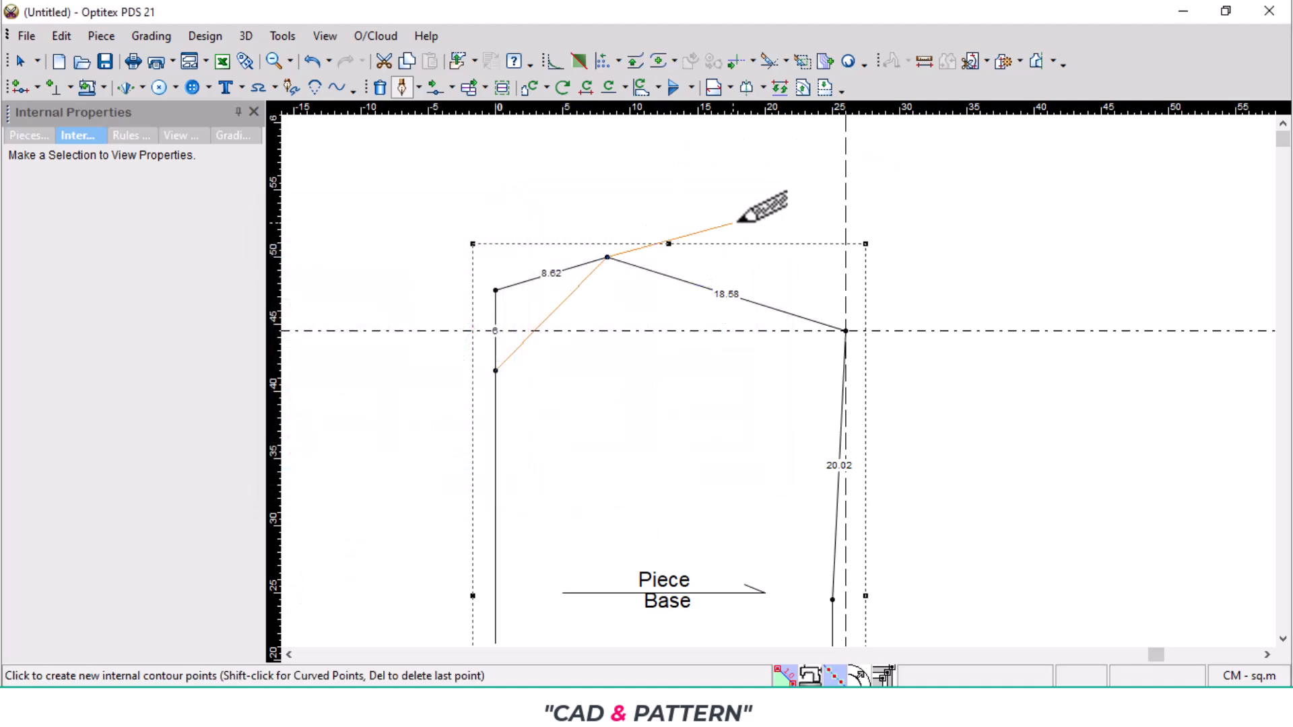
right_click(733, 224)
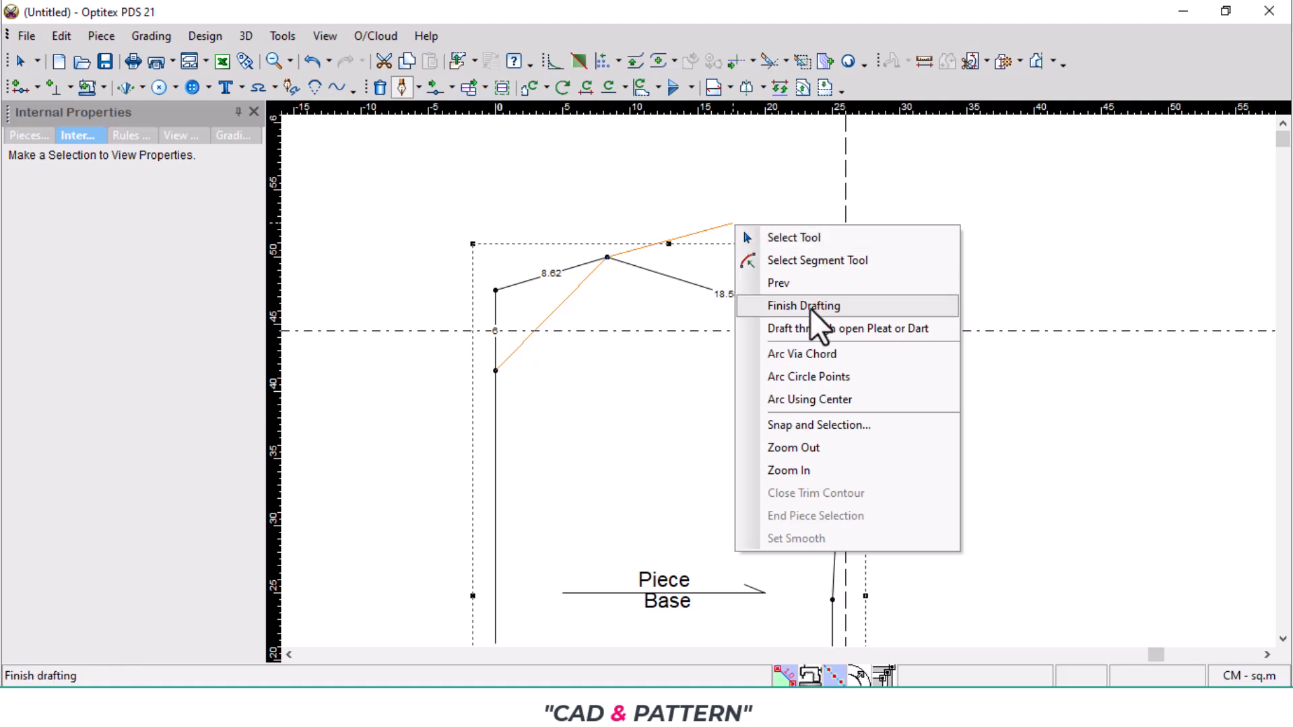
click(817, 238)
- Remove the guidelines and mirror the piece across its left edge with a half line from the hem corner to the back neck point
scroll(734, 429, down, 2)
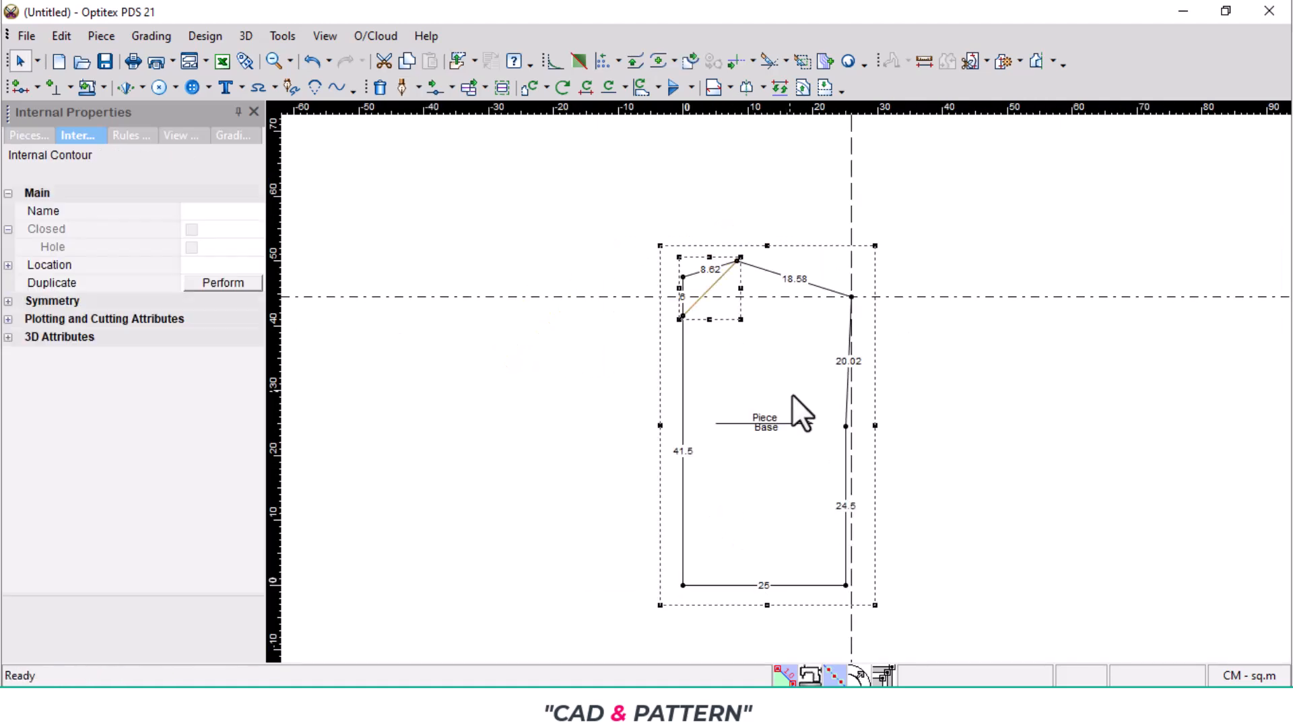
click(952, 297)
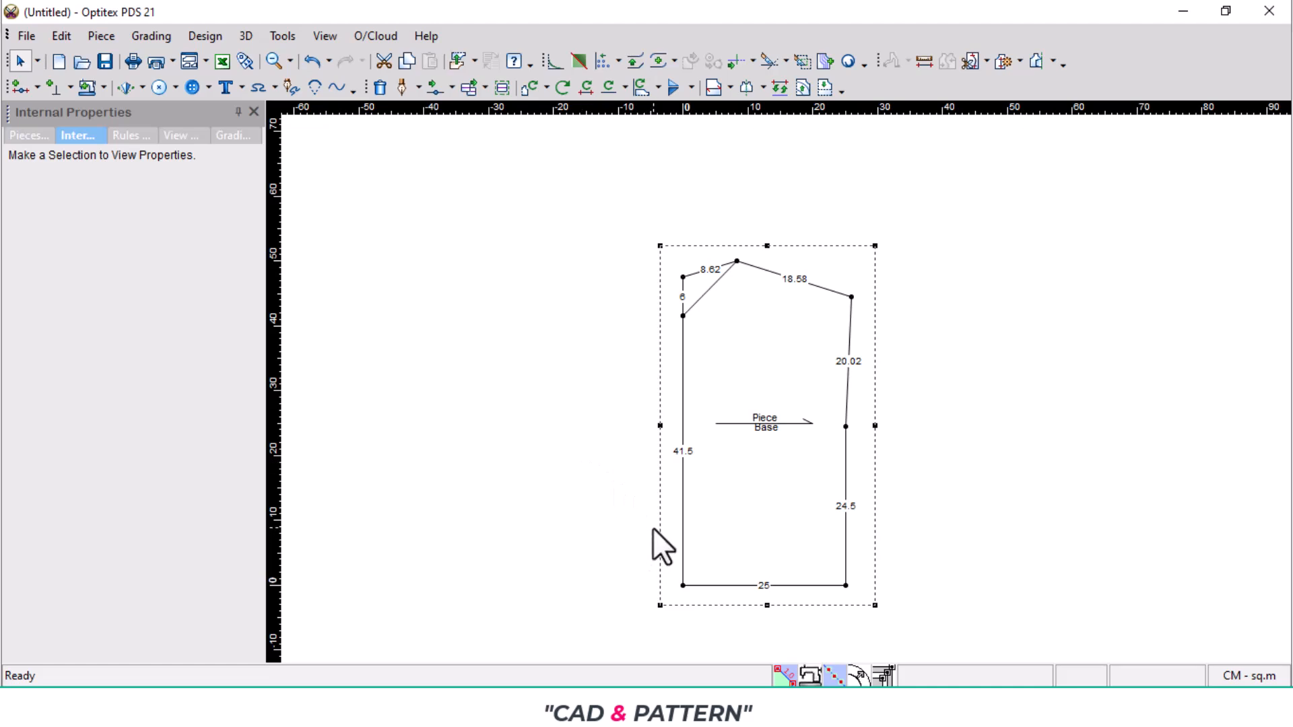
key(h)
click(683, 585)
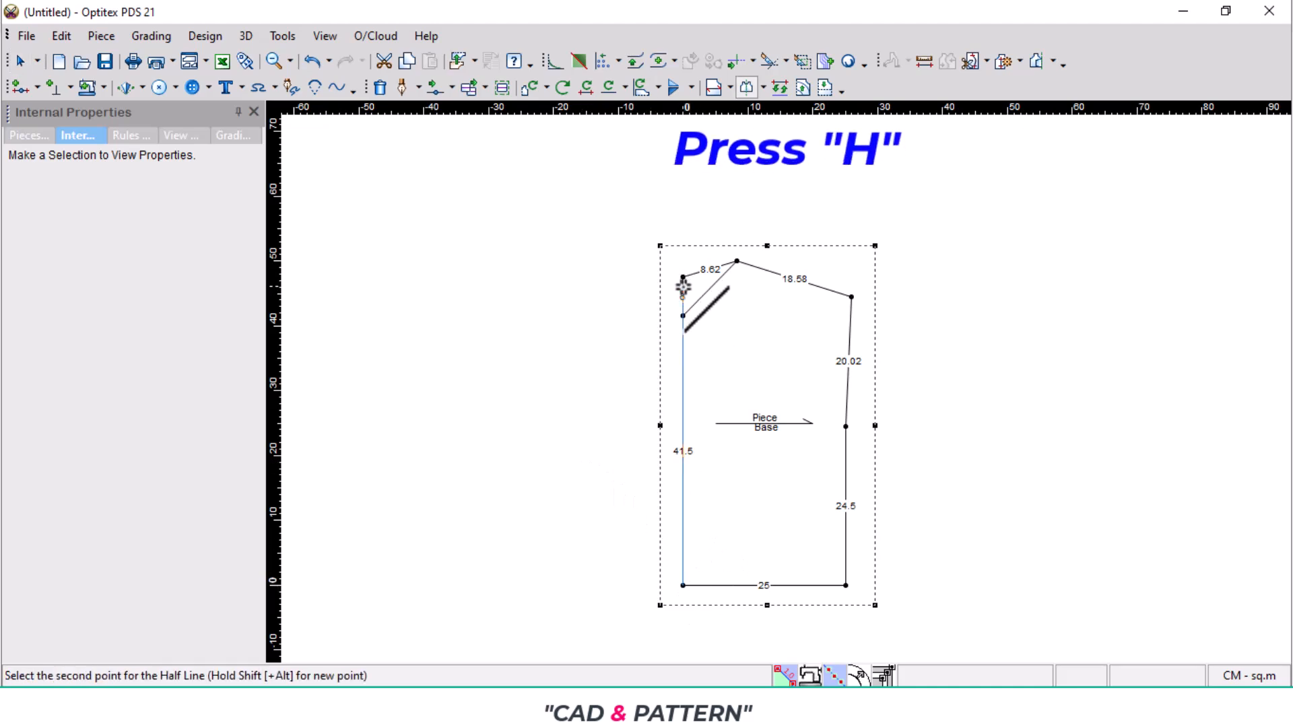
click(683, 277)
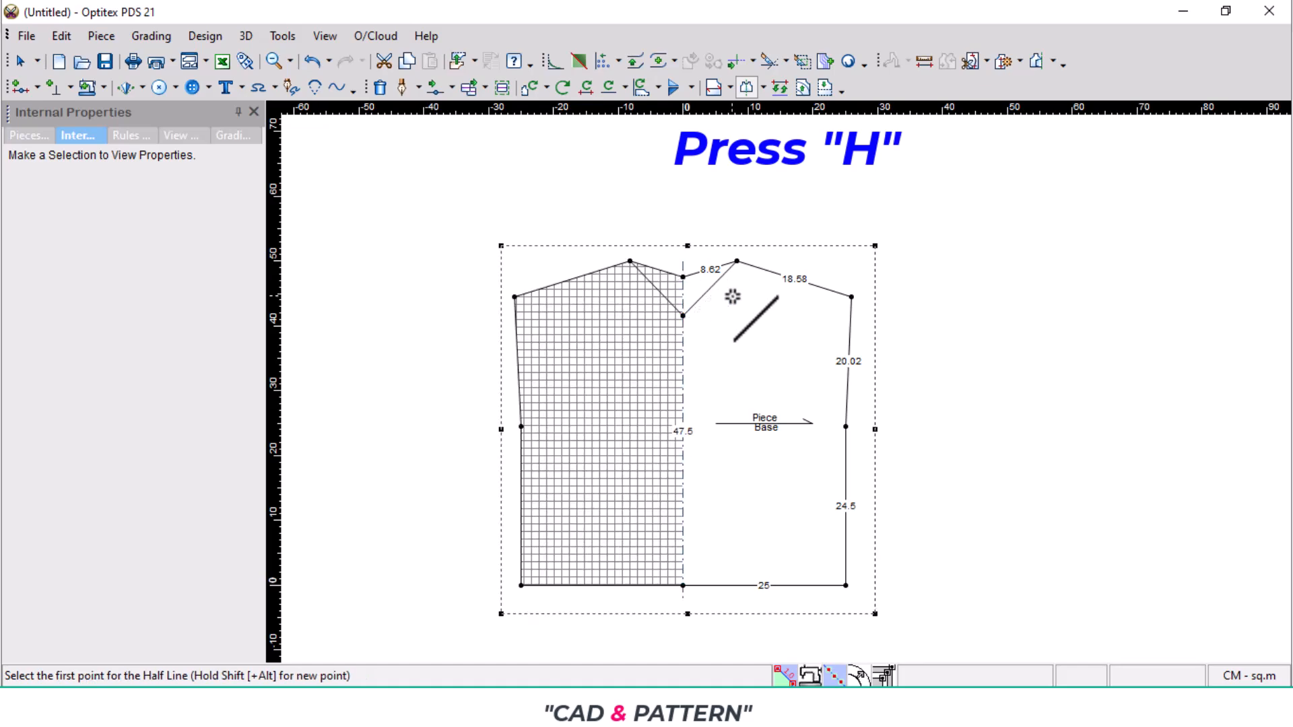
- Add a curve point on the internal front neck line and move it down and inward, level with the neck drop beside the centre line
scroll(733, 297, up, 3)
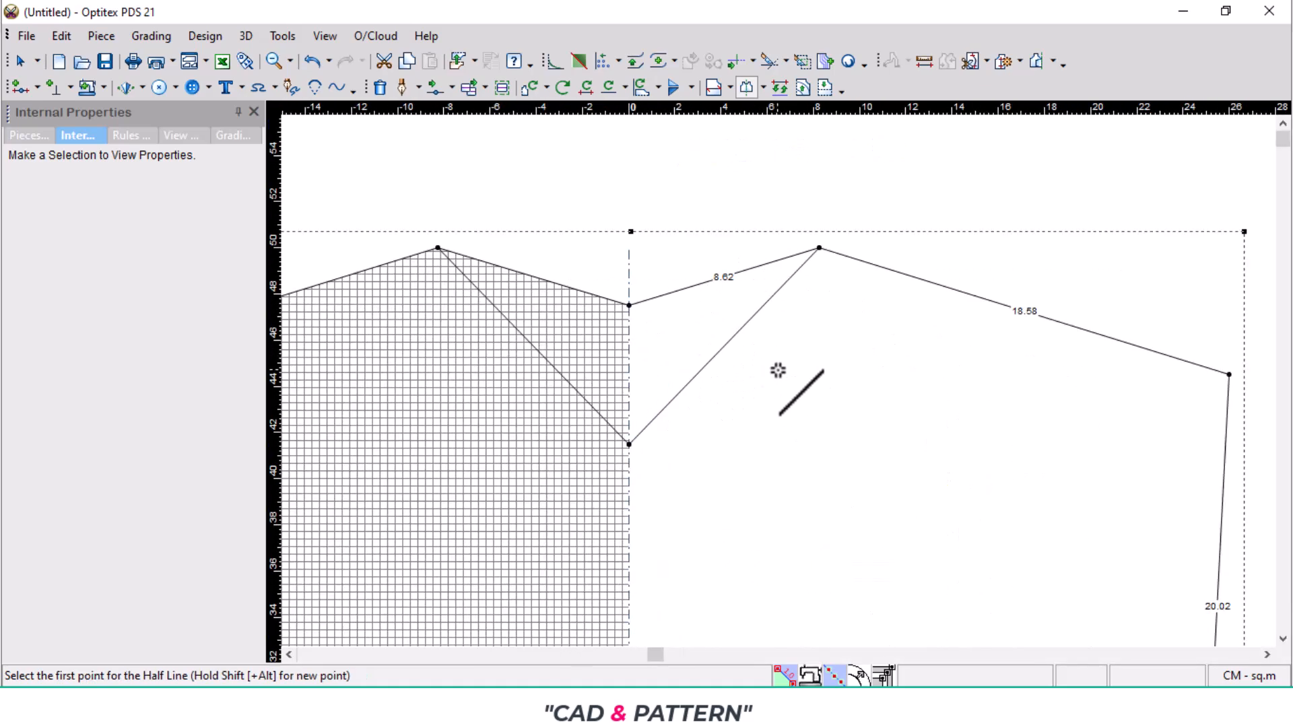
key(m)
shift+click(689, 382)
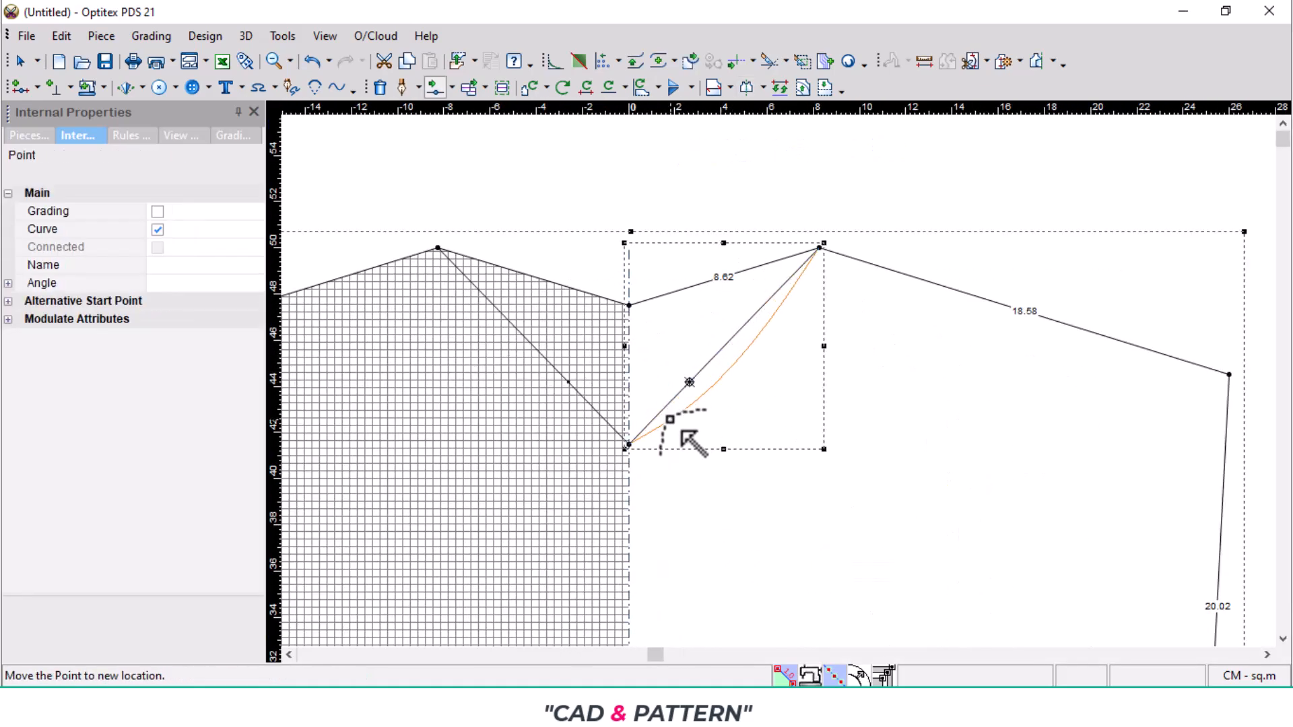
scroll(683, 433, up, 3)
click(700, 411)
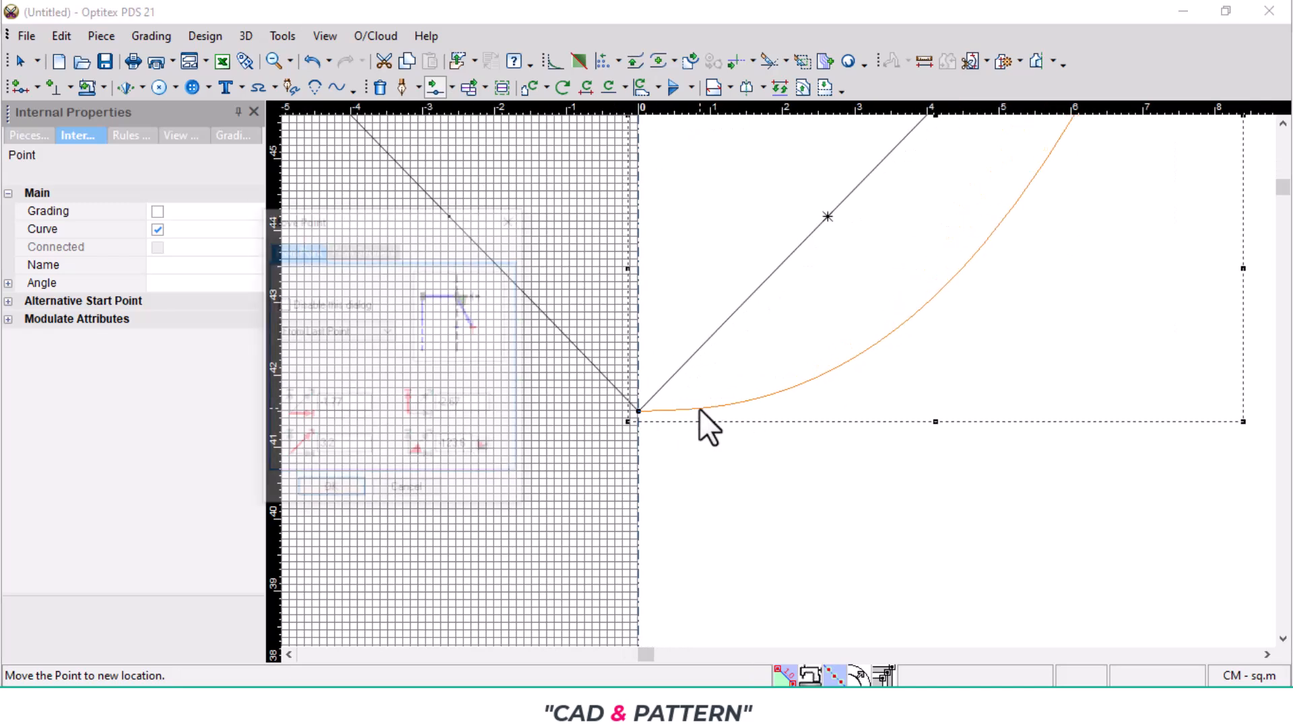
click(332, 486)
scroll(883, 355, down, 1)
scroll(799, 395, down, 1)
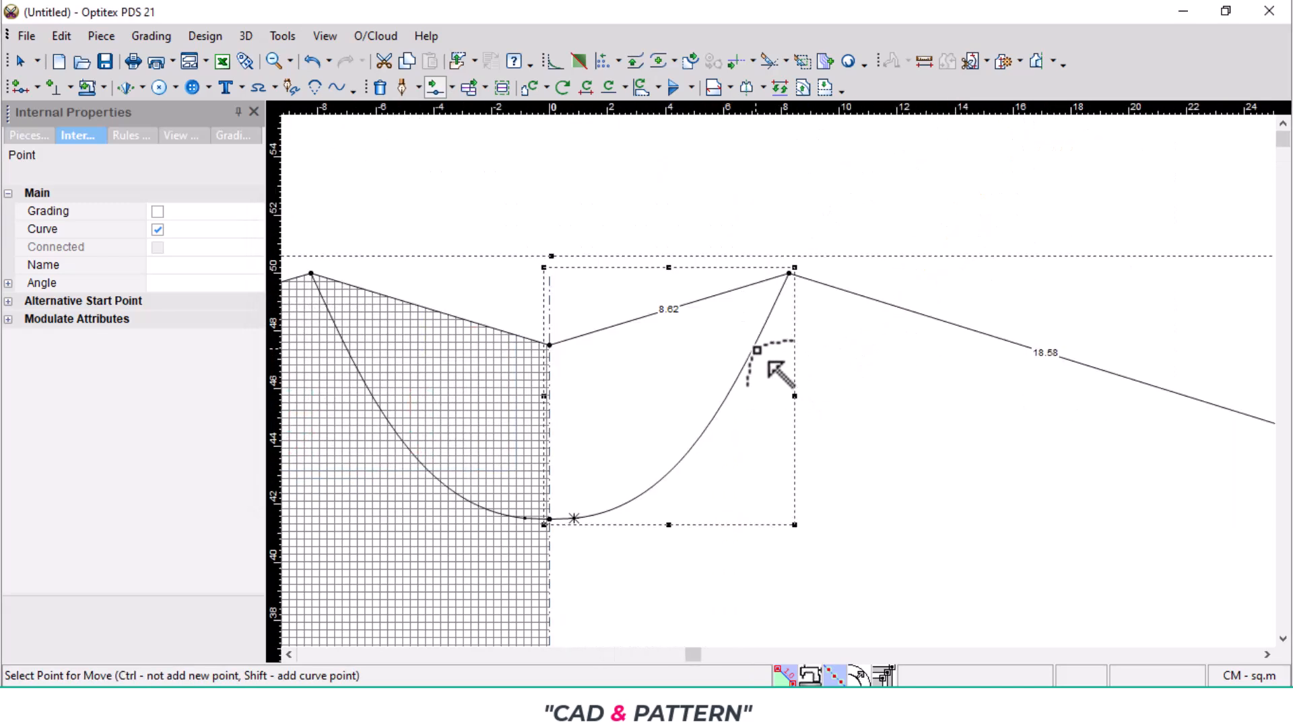
- Add two more curve points on the front neckline, one near the shoulder and one lower down, and move both outward to round it
click(757, 351)
click(756, 340)
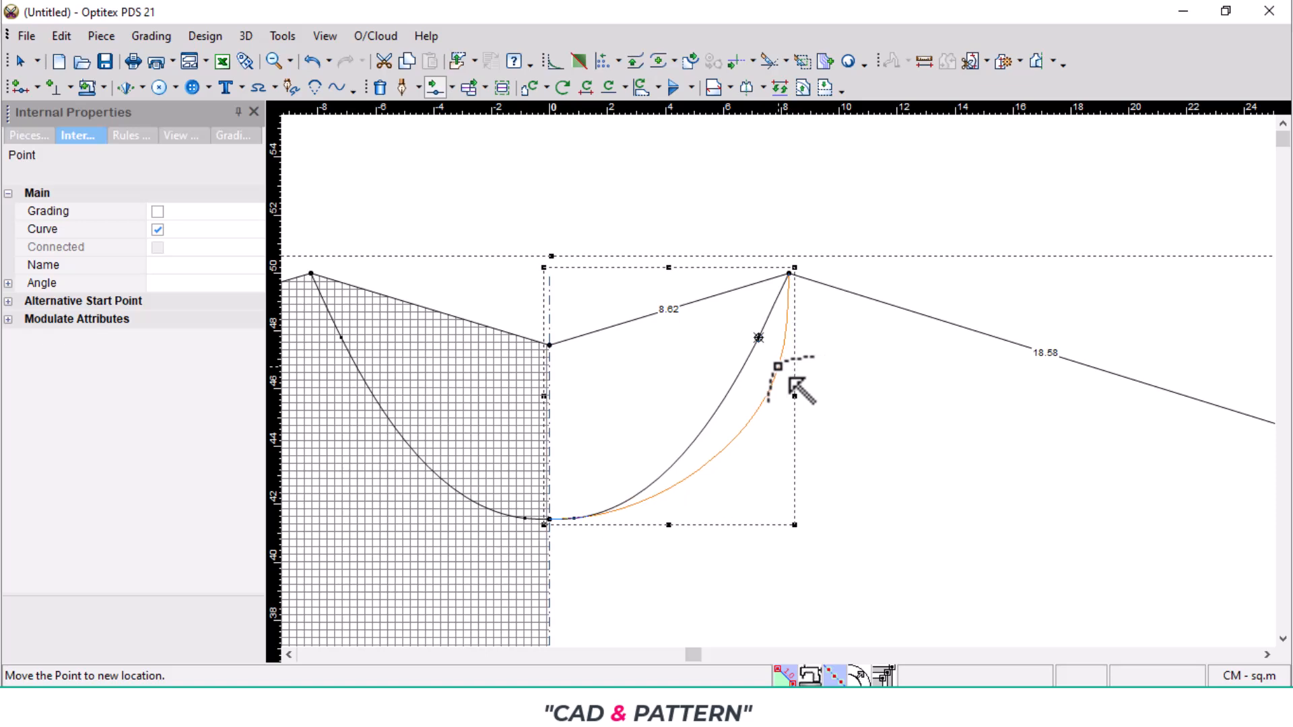
click(778, 366)
click(321, 495)
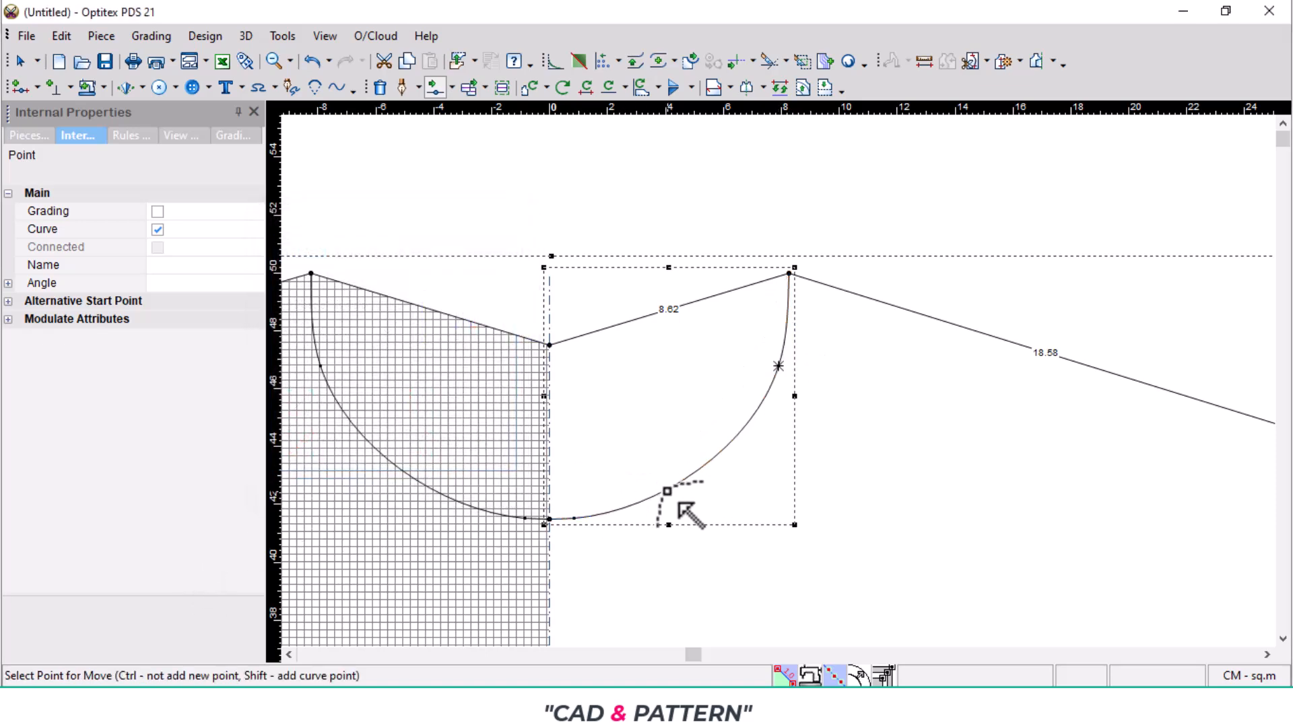
click(670, 491)
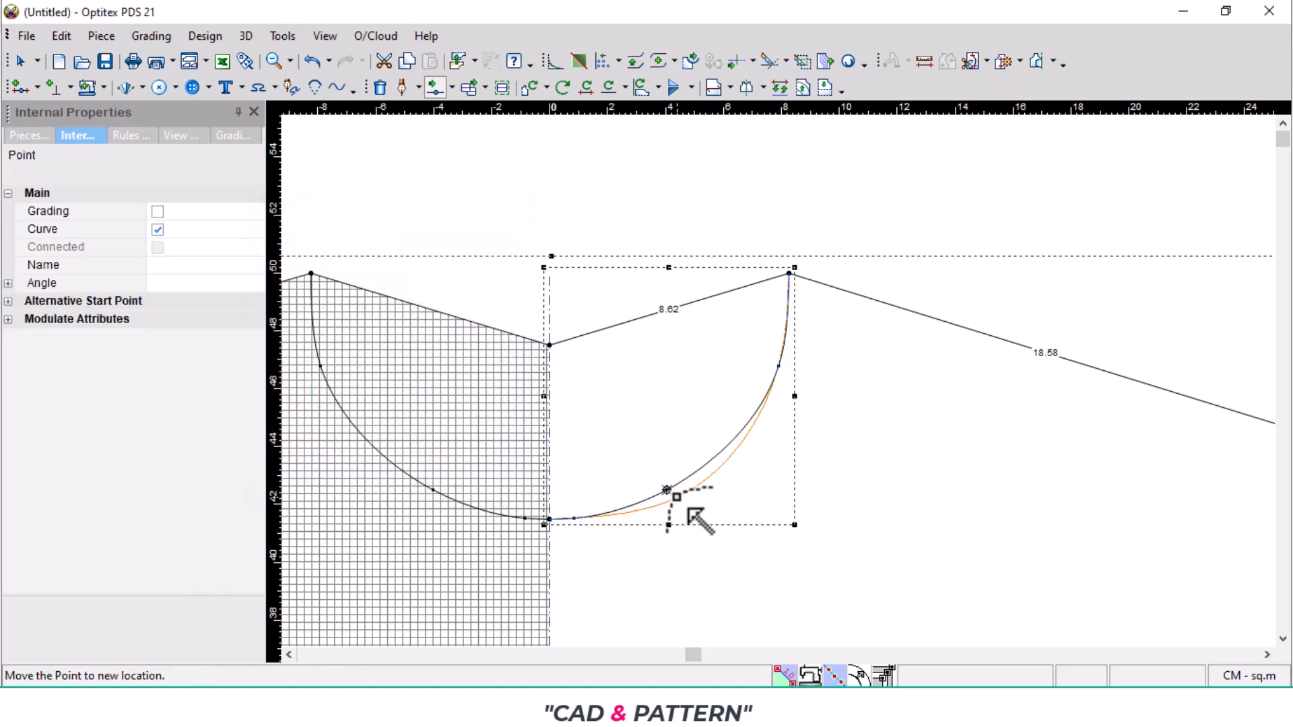
click(677, 497)
click(315, 491)
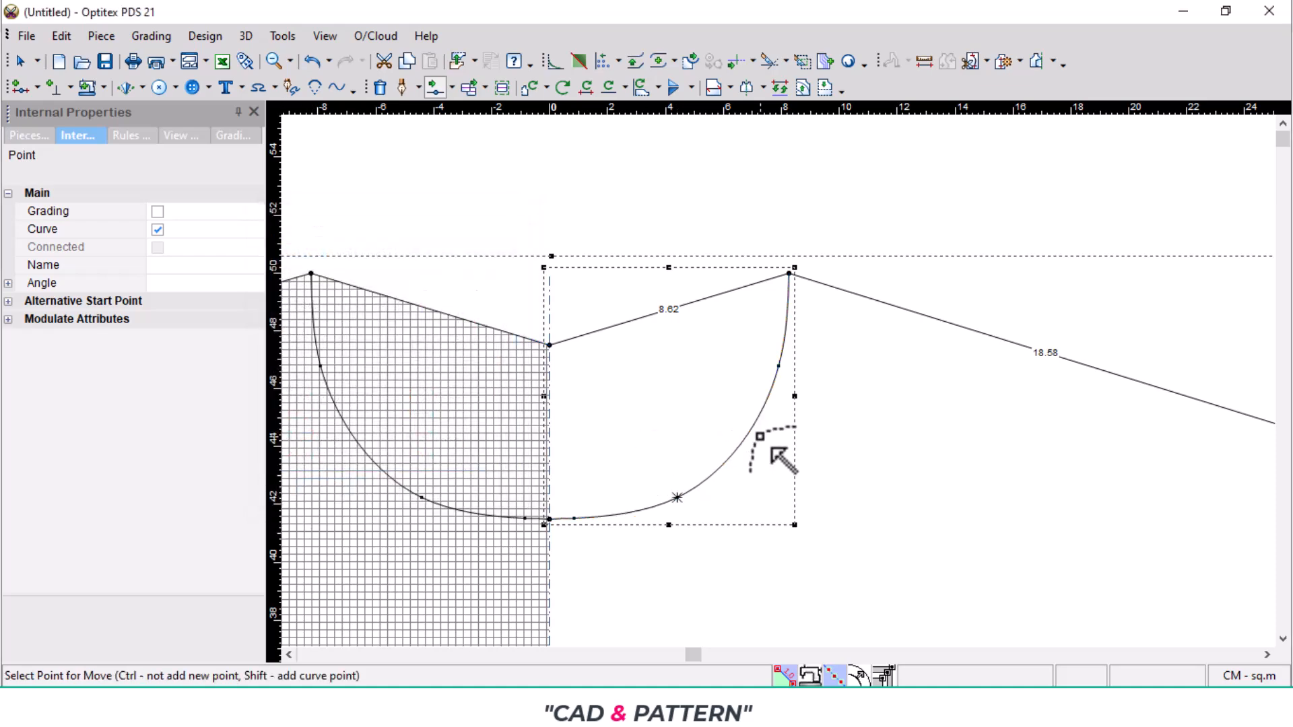
- Nudge the front neckline's upper curve point slightly outward and down to refine the curve below the shoulder neck point
scroll(760, 437, up, 2)
click(807, 270)
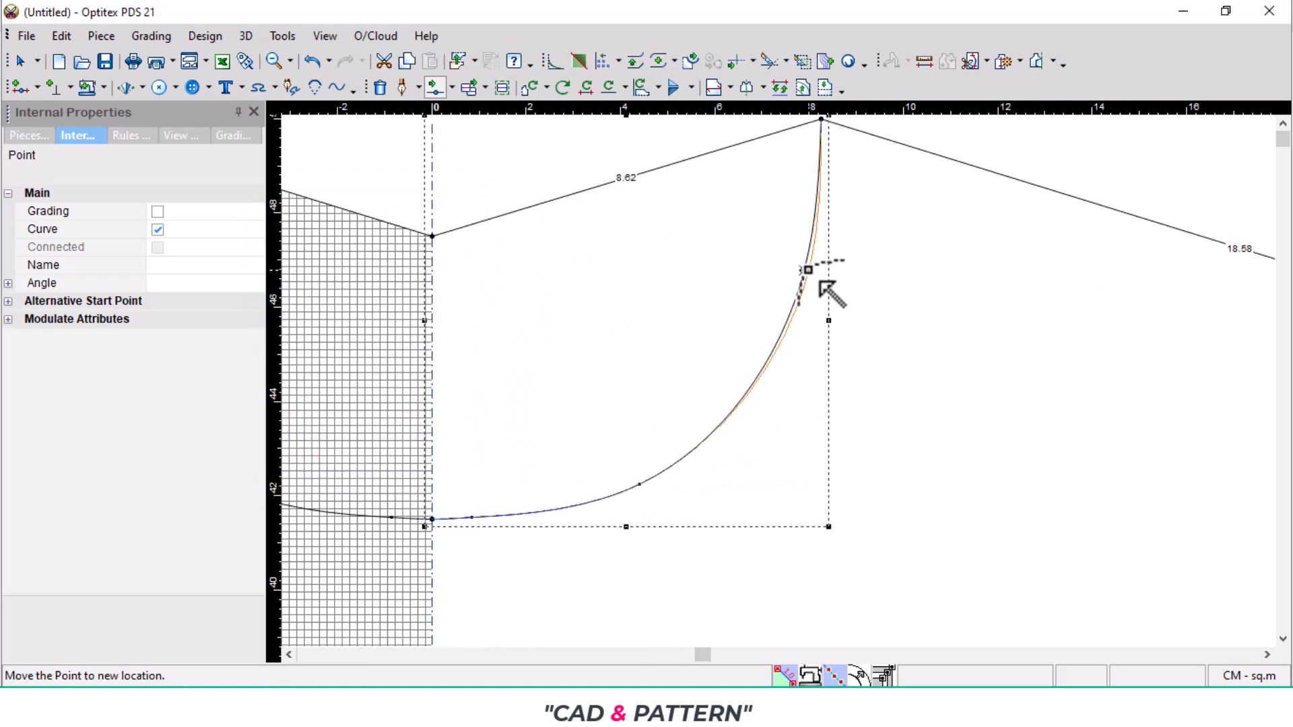
click(820, 283)
click(324, 492)
scroll(802, 394, down, 3)
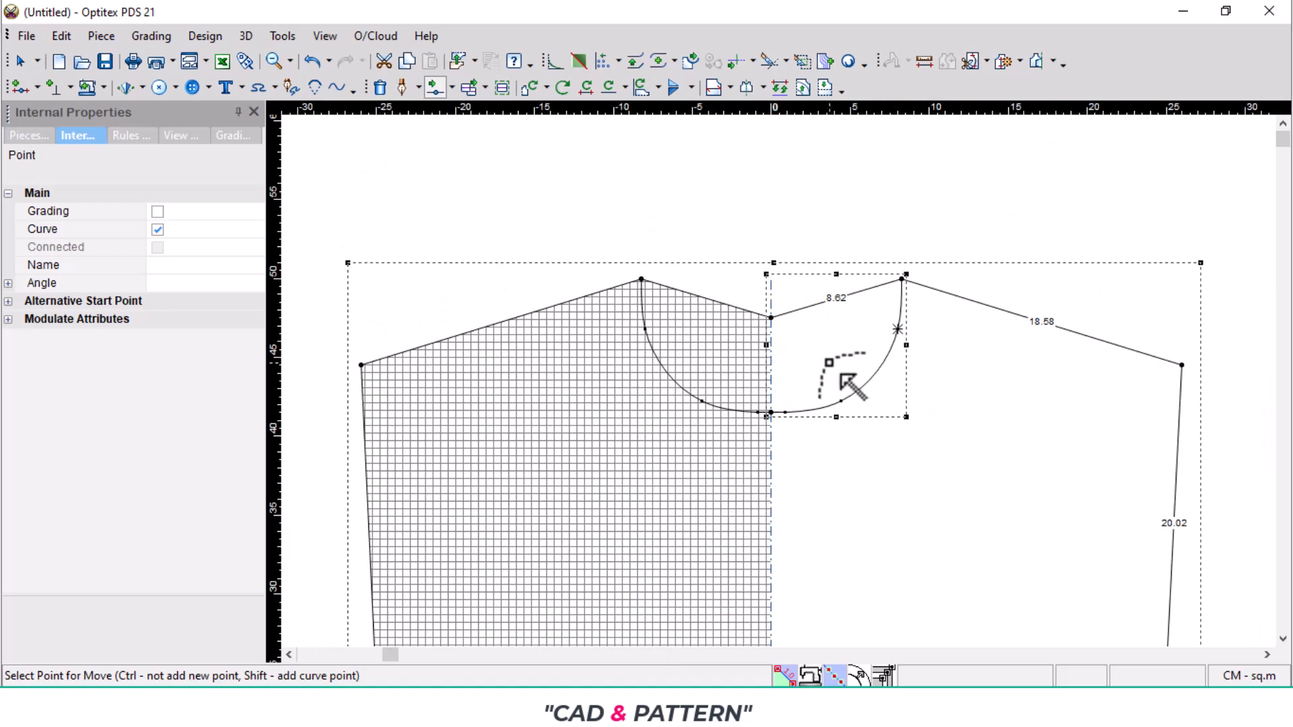
- Move the front neckline's curve point nearest the centre line by 0.09 in X and -0.02 in Y to flatten the curve there
scroll(842, 377, up, 4)
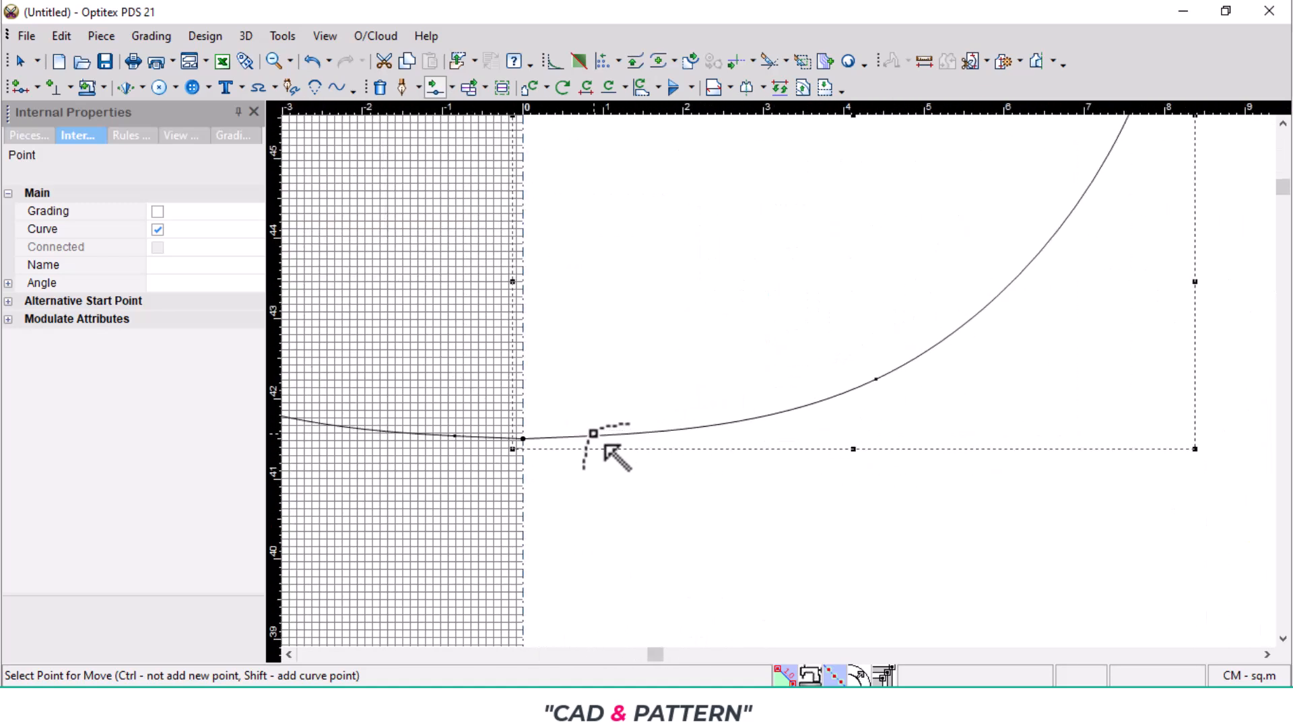
click(592, 435)
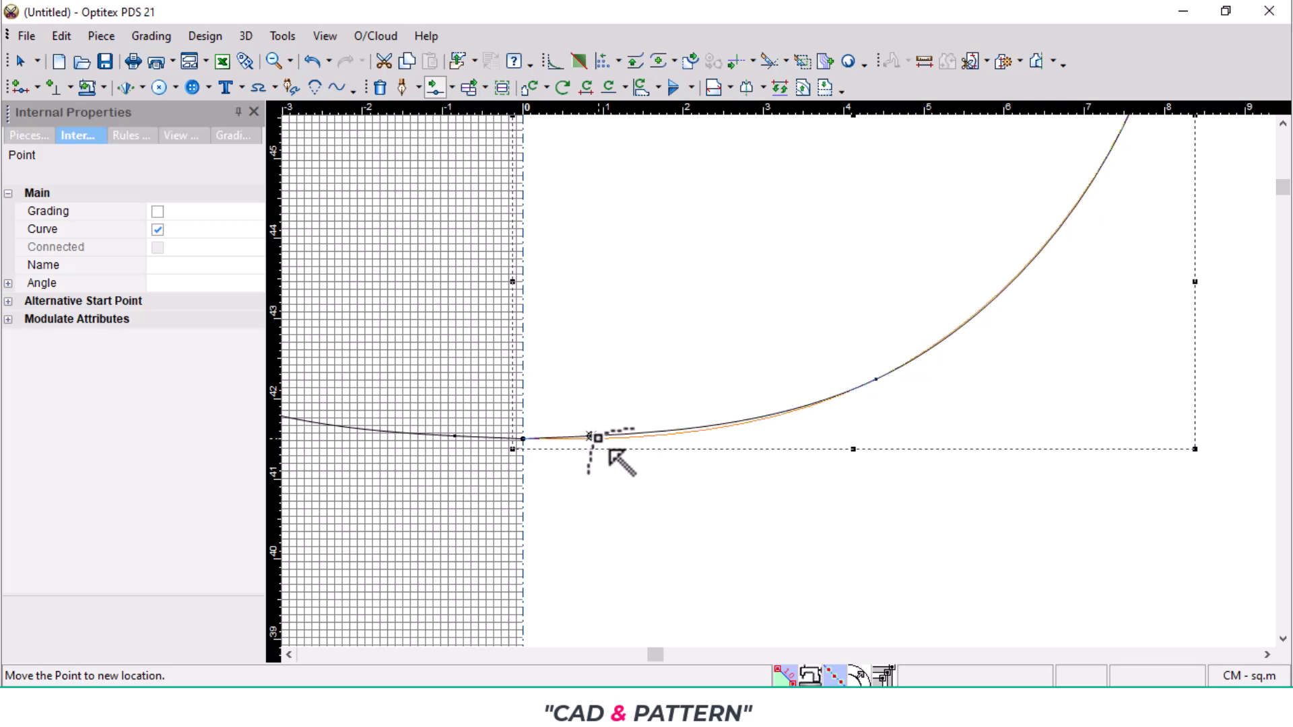
click(598, 438)
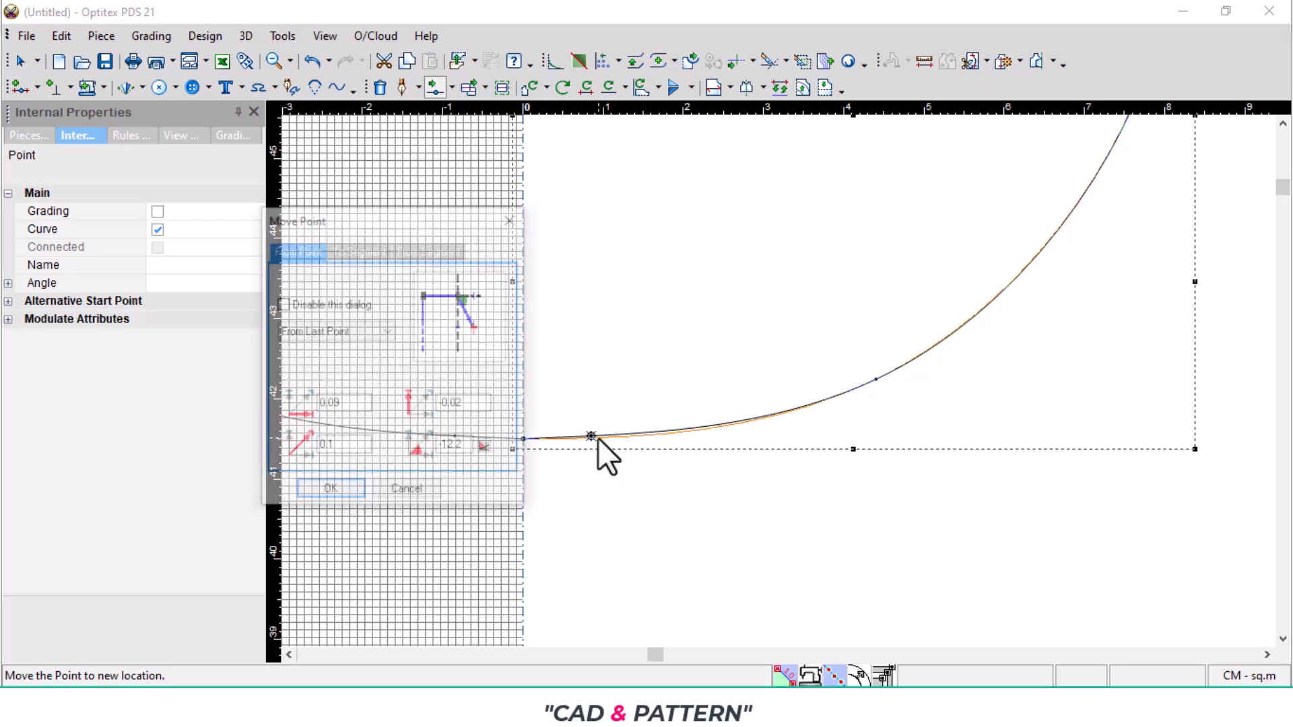
click(328, 493)
scroll(719, 409, down, 1)
scroll(814, 369, down, 1)
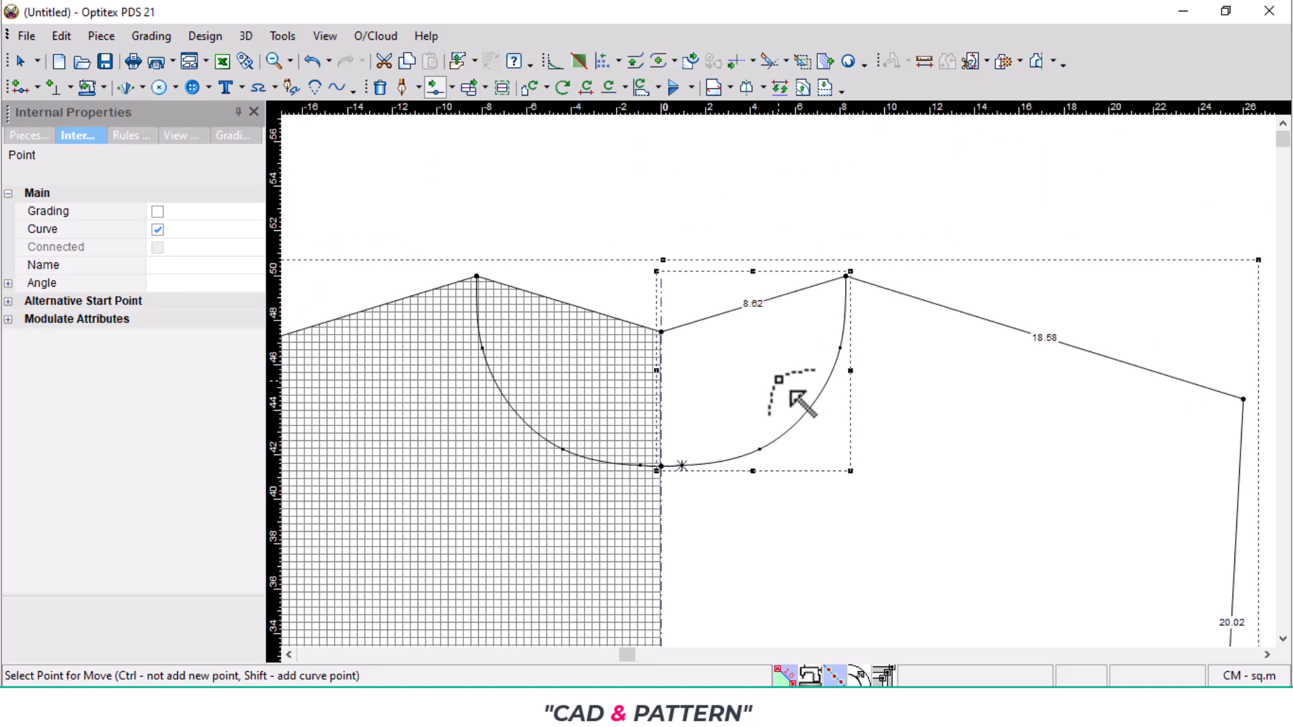
- Add a curve point between the front neckline's upper and lower curve points and shift it slightly outward
scroll(802, 398, up, 1)
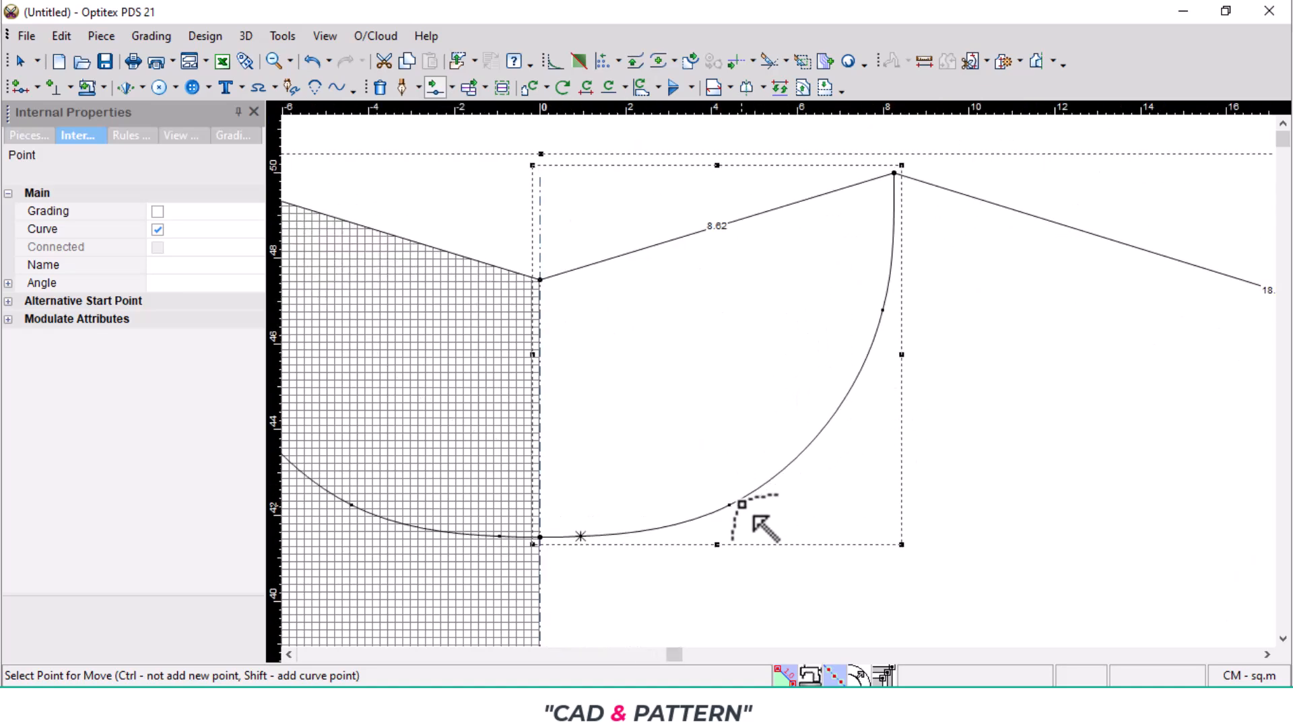
click(835, 413)
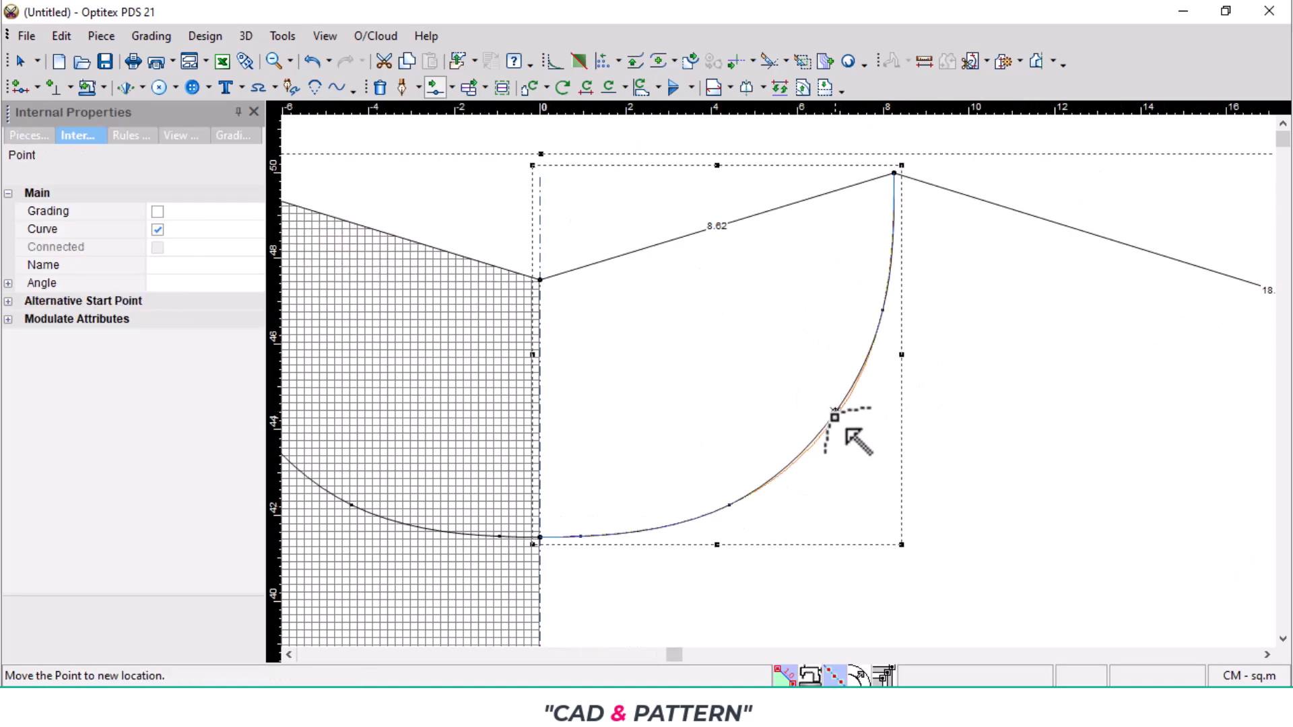
click(836, 413)
key(Return)
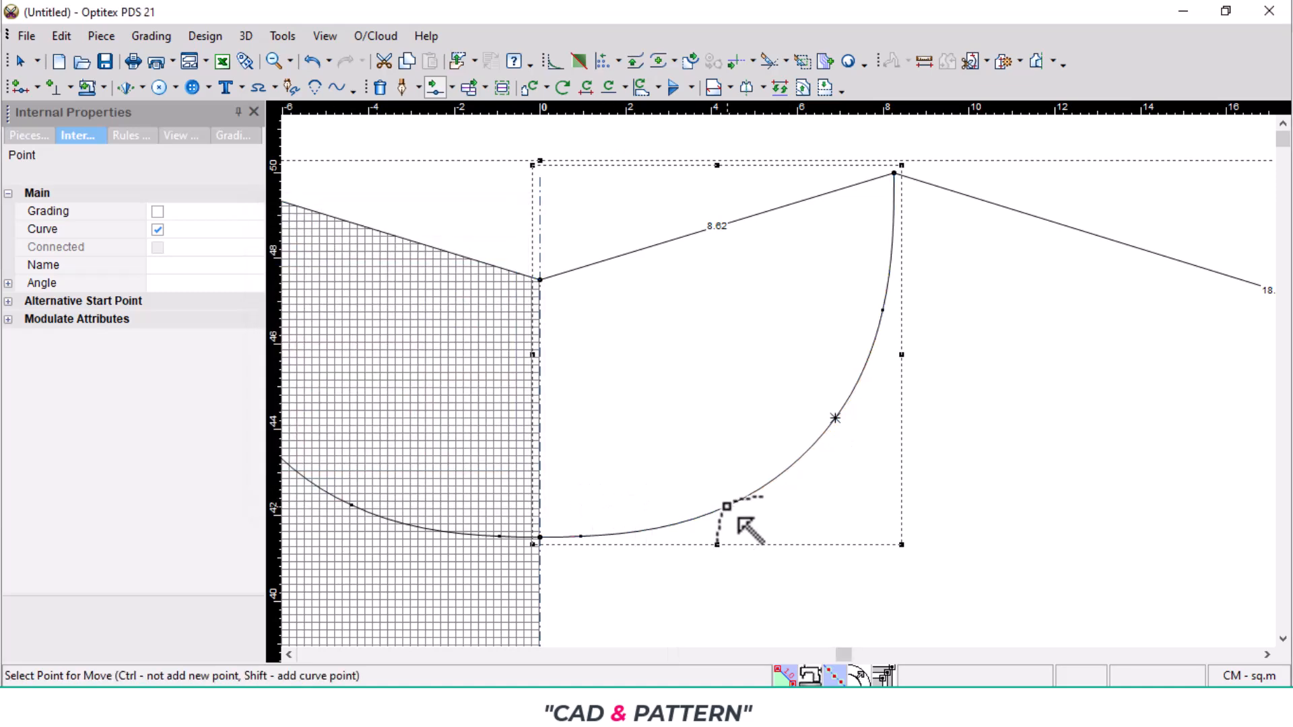
- Shift the front neckline's lower curve point slightly toward the centre line and down to round the curve
click(729, 507)
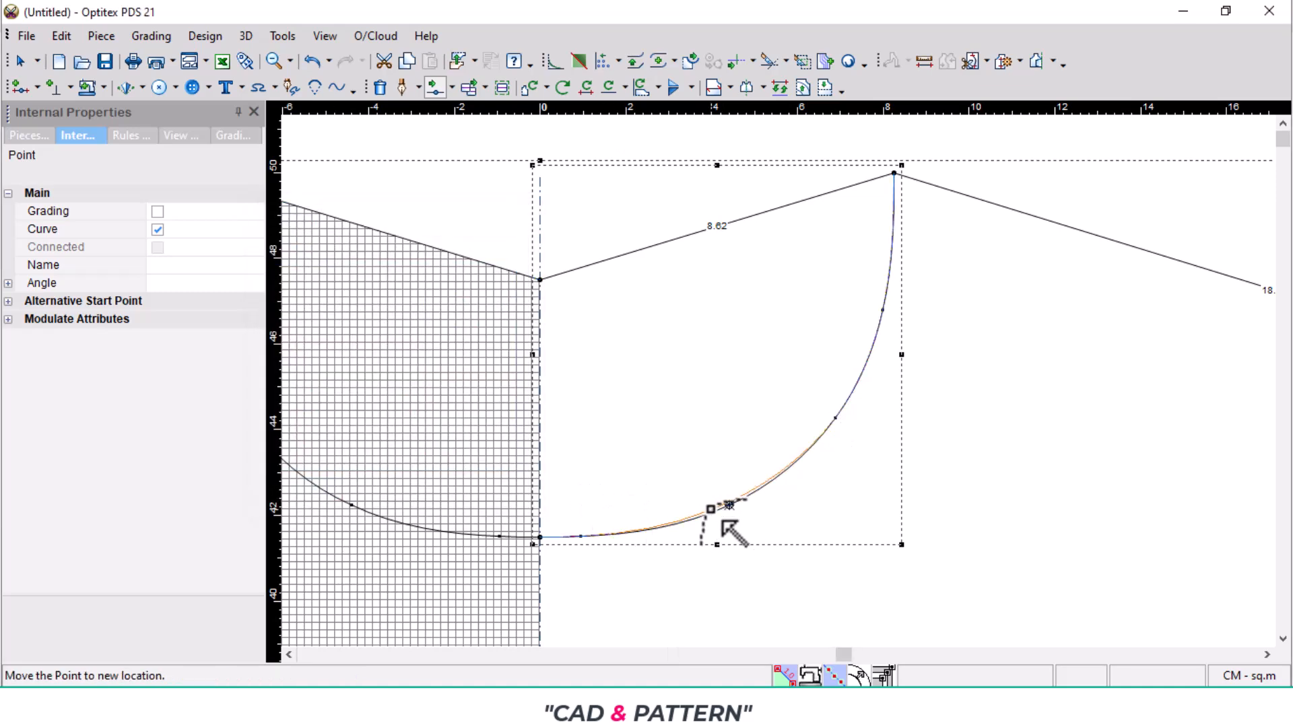
click(711, 510)
click(330, 491)
scroll(629, 395, down, 2)
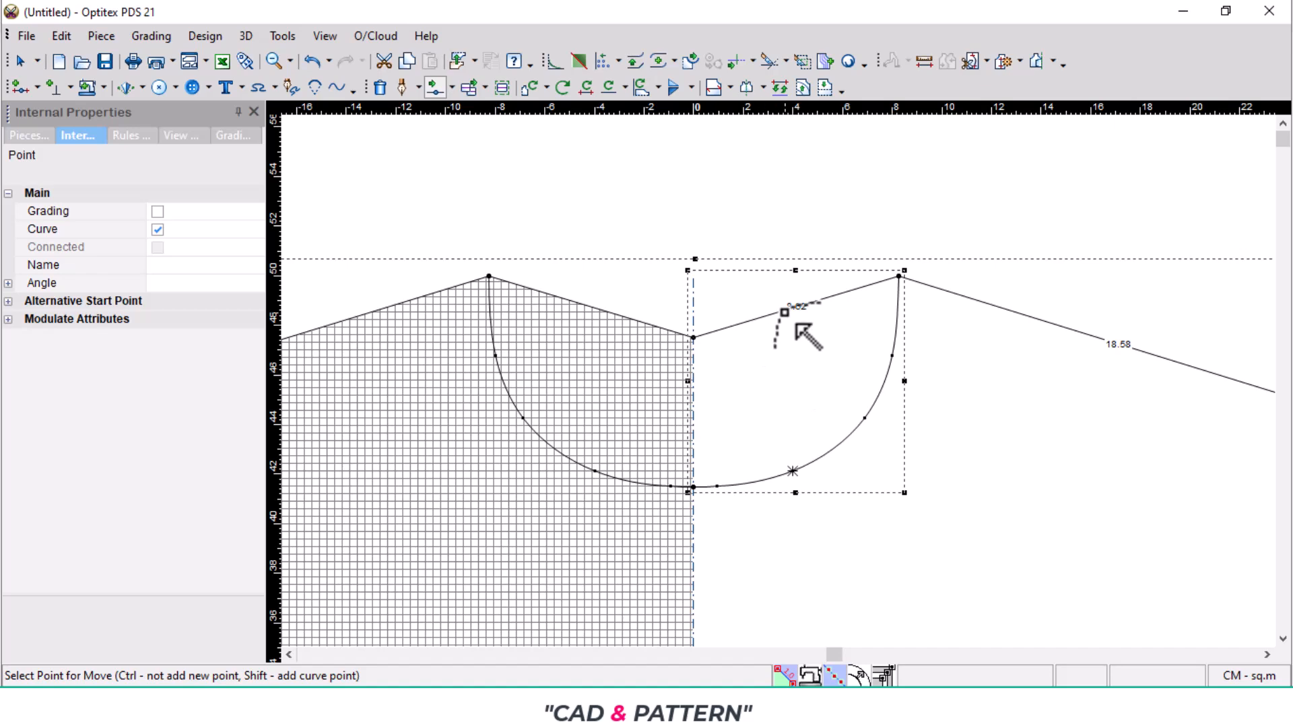
- Add a curve point on the straight back neckline near the centre line and move it down to level the curve there
scroll(797, 325, up, 2)
click(661, 425)
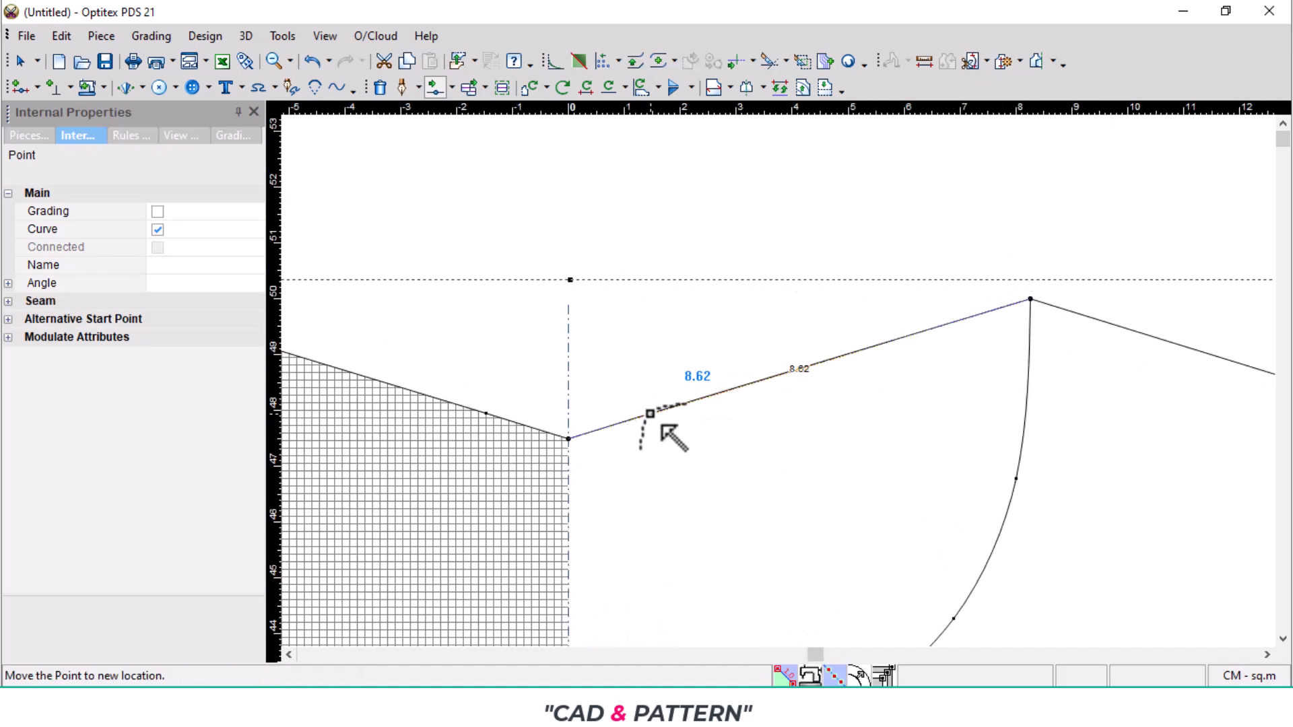
click(658, 432)
key(Return)
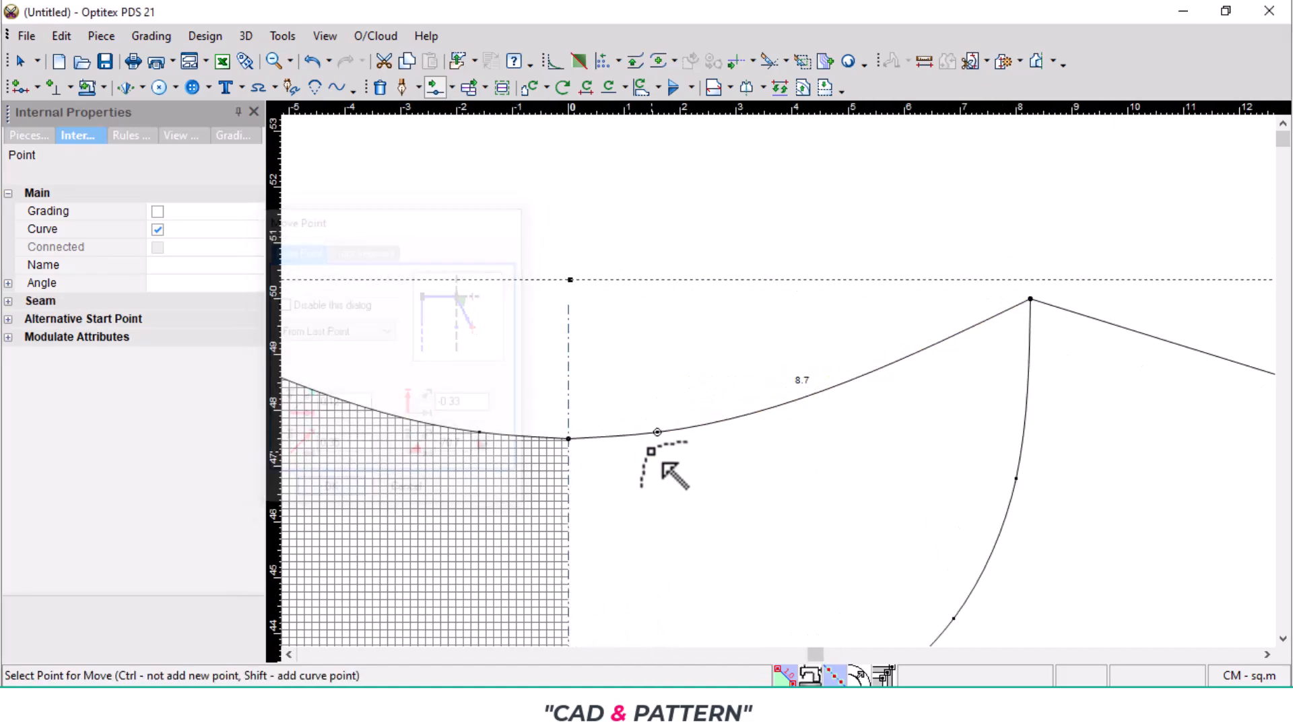
- Add a second back neckline curve point toward the shoulder and move it by 1.25 in X and -0.17 in Y
scroll(903, 357, down, 2)
click(863, 340)
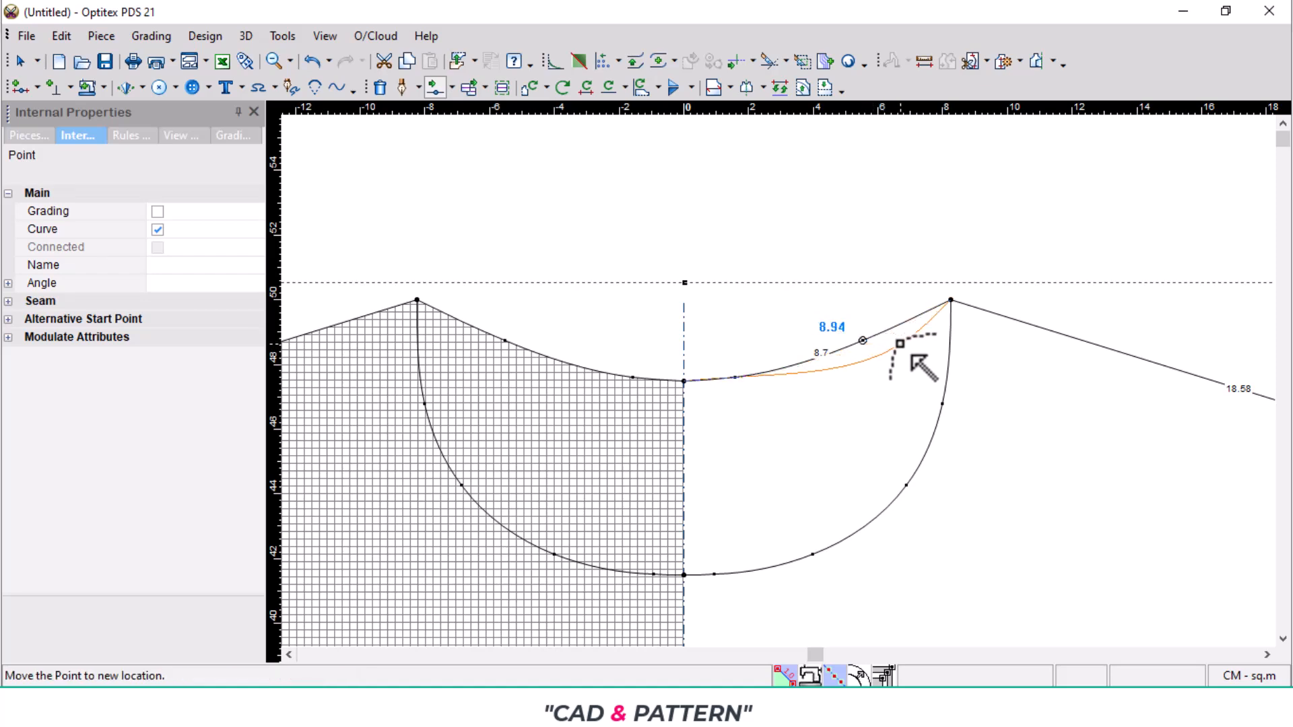
click(900, 342)
click(323, 492)
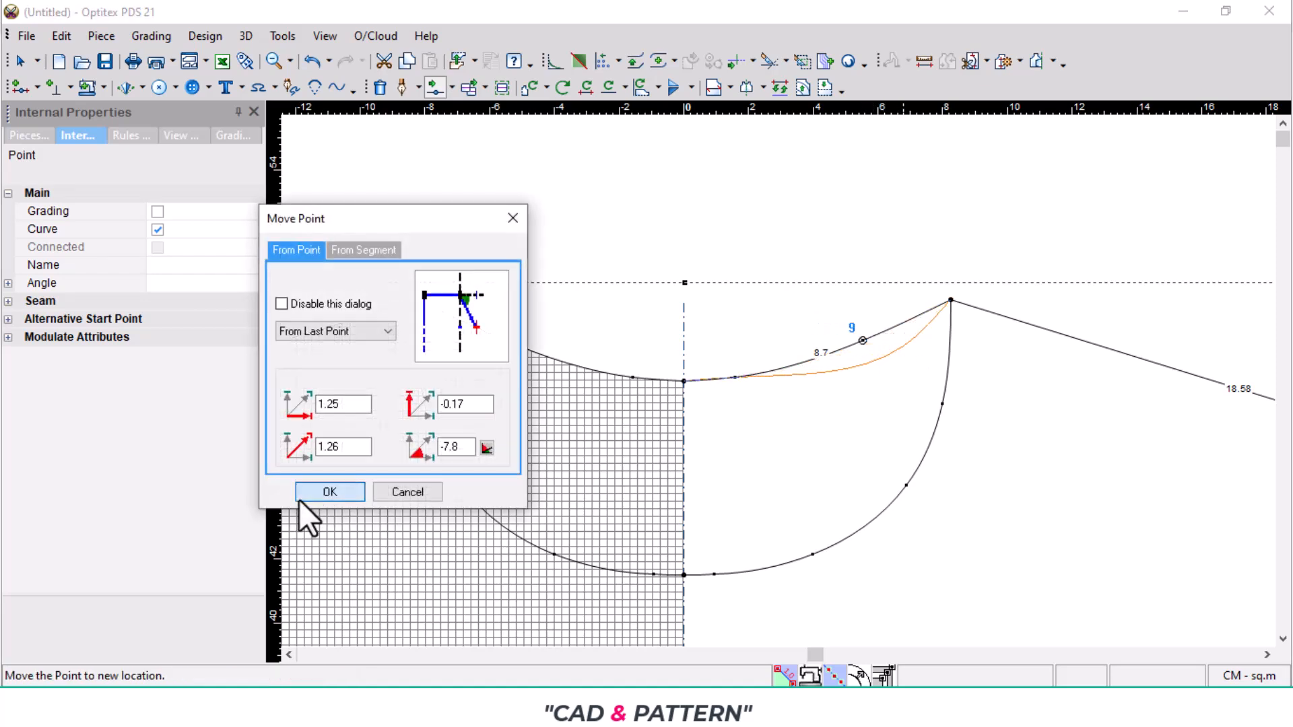
- Move the back neckline's curve point nearest the centre line by 0.09 in X and -0.08 in Y
scroll(794, 398, up, 2)
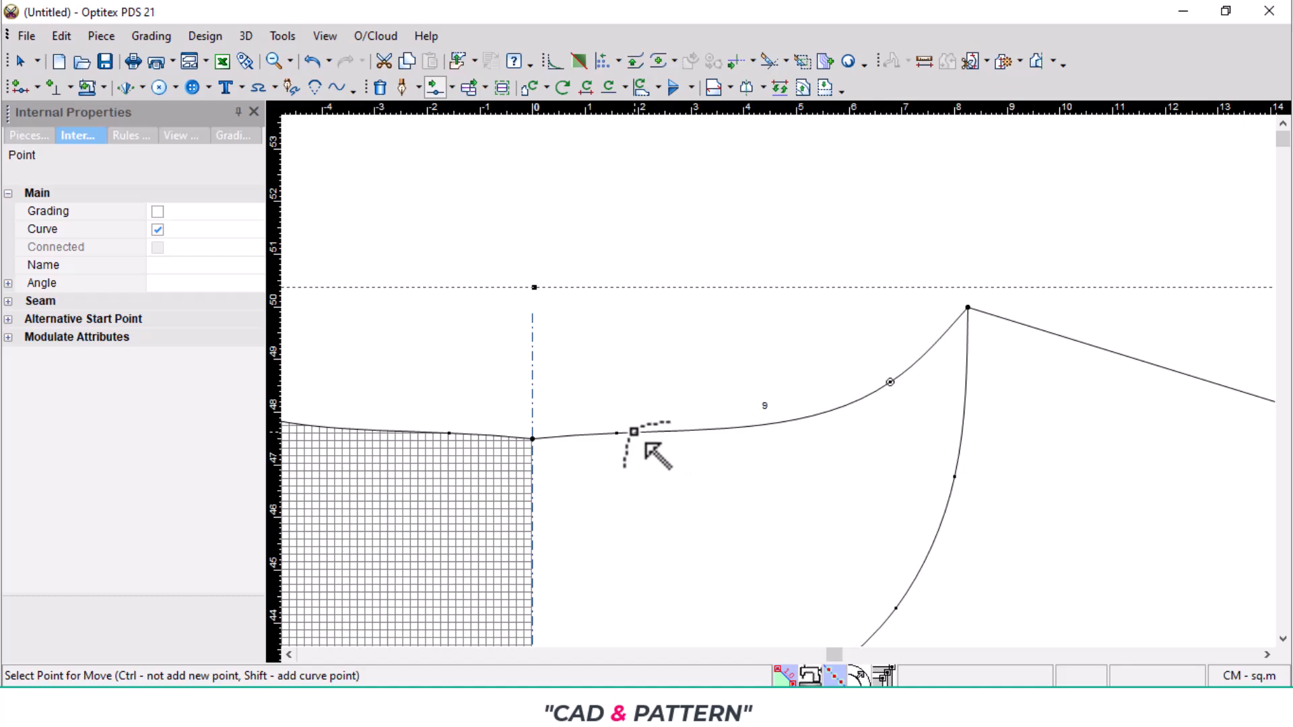
click(619, 436)
click(632, 449)
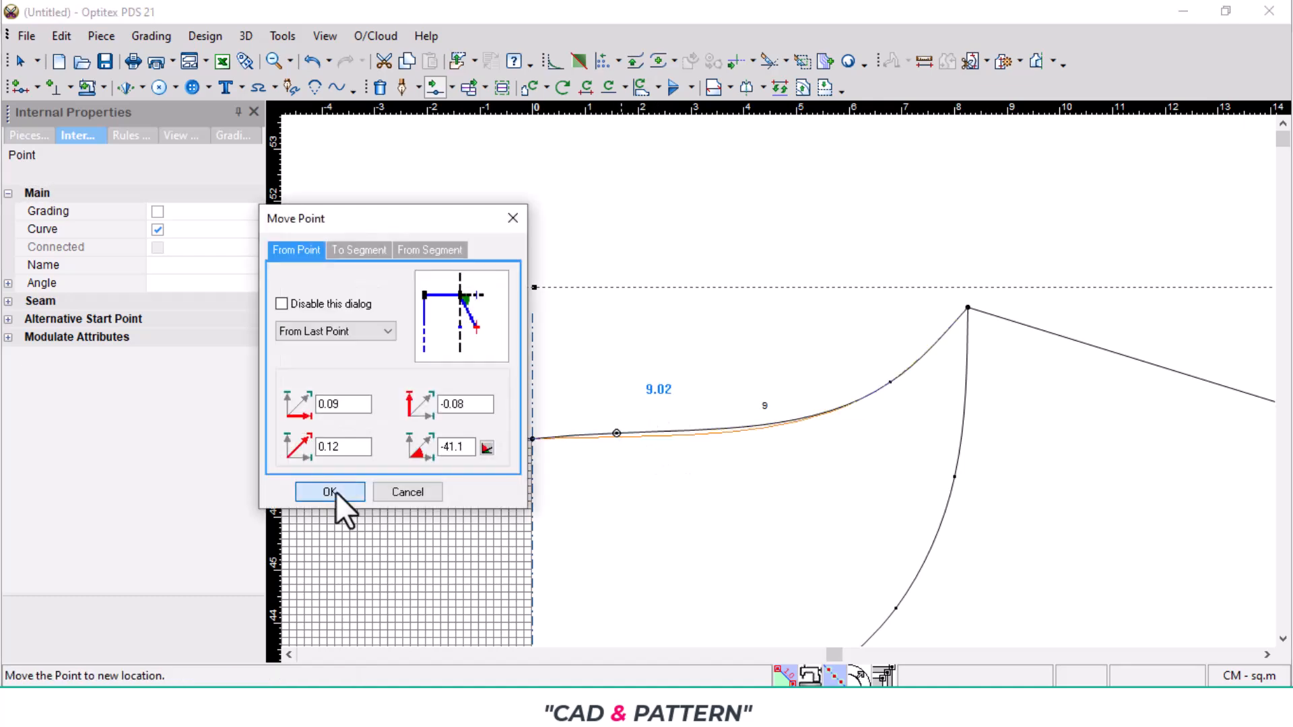
click(335, 492)
scroll(798, 418, down, 3)
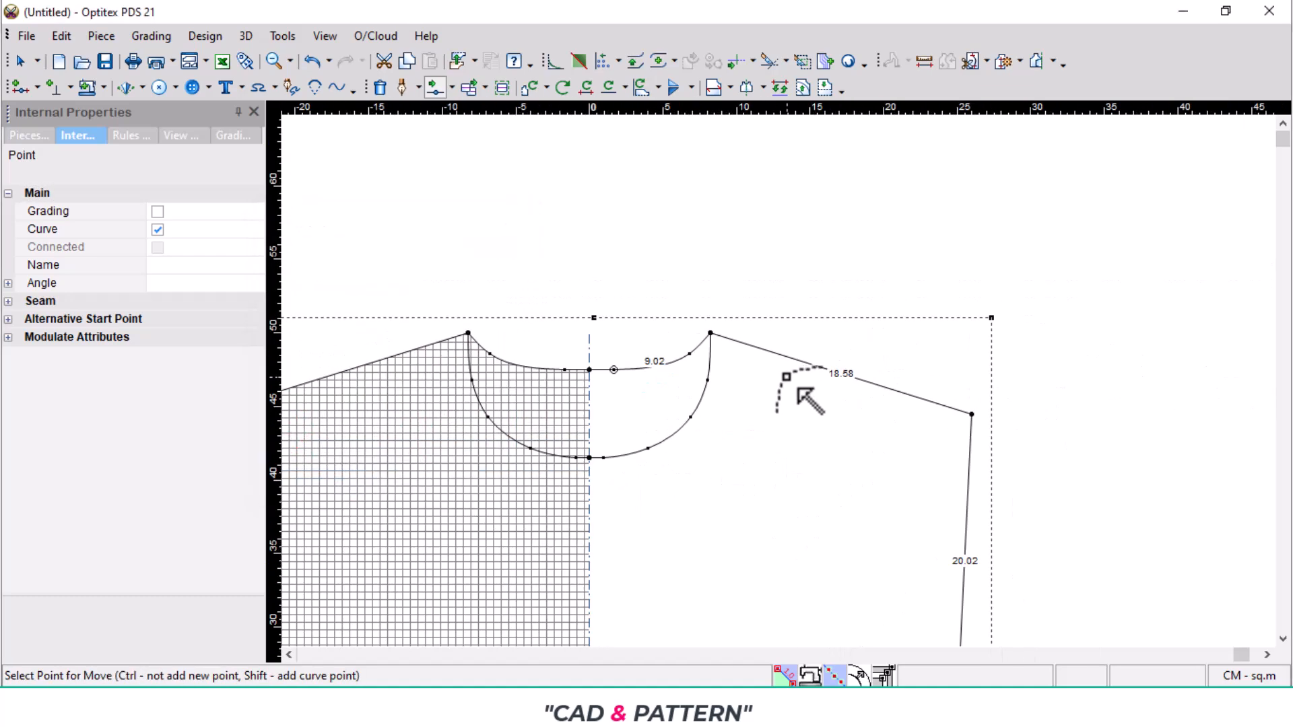
- Add a curve point on the straight armhole line and move it inward, just beside the underarm point, to hollow the armhole
scroll(856, 388, up, 1)
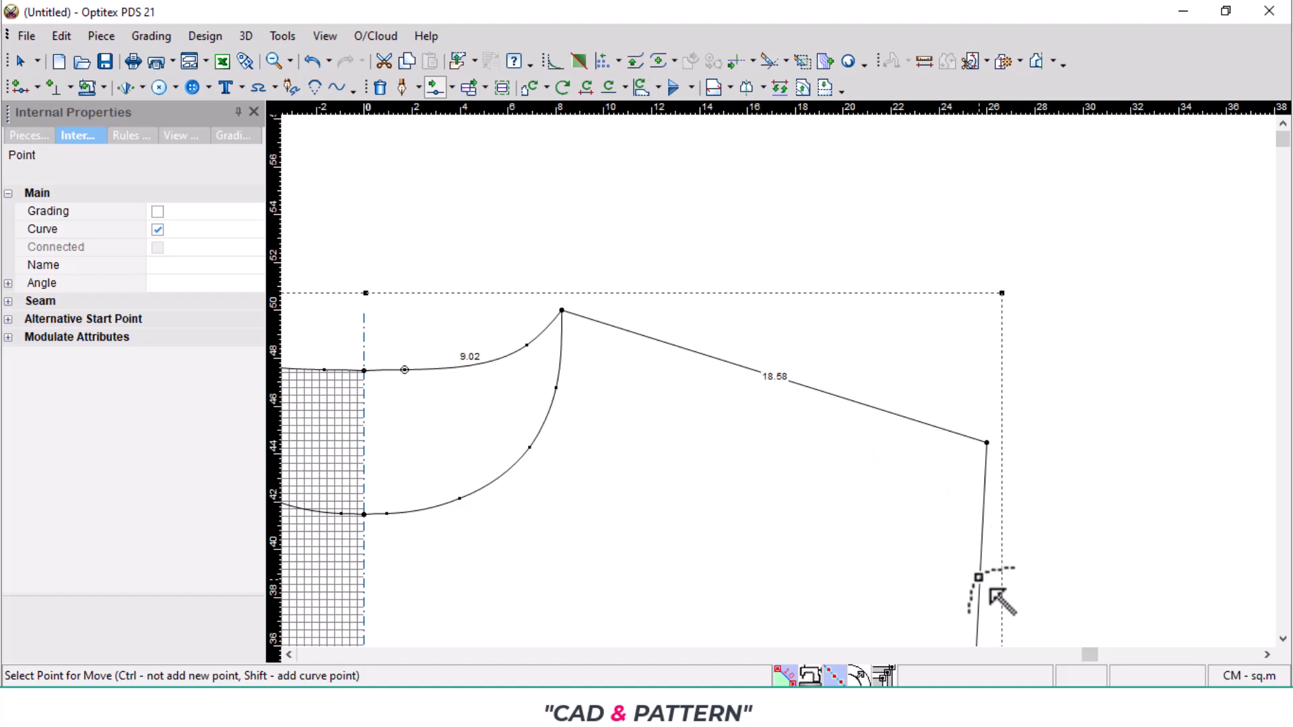
scroll(790, 394, down, 1)
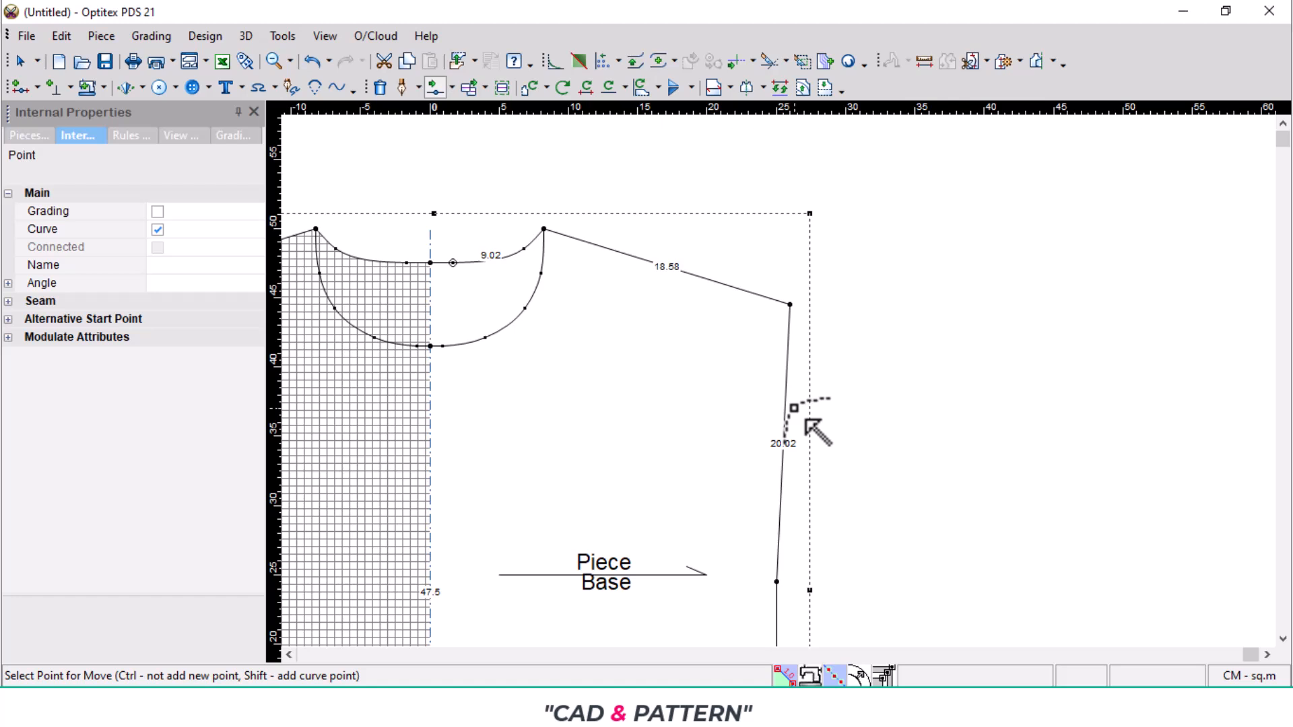
scroll(790, 411, down, 1)
click(774, 412)
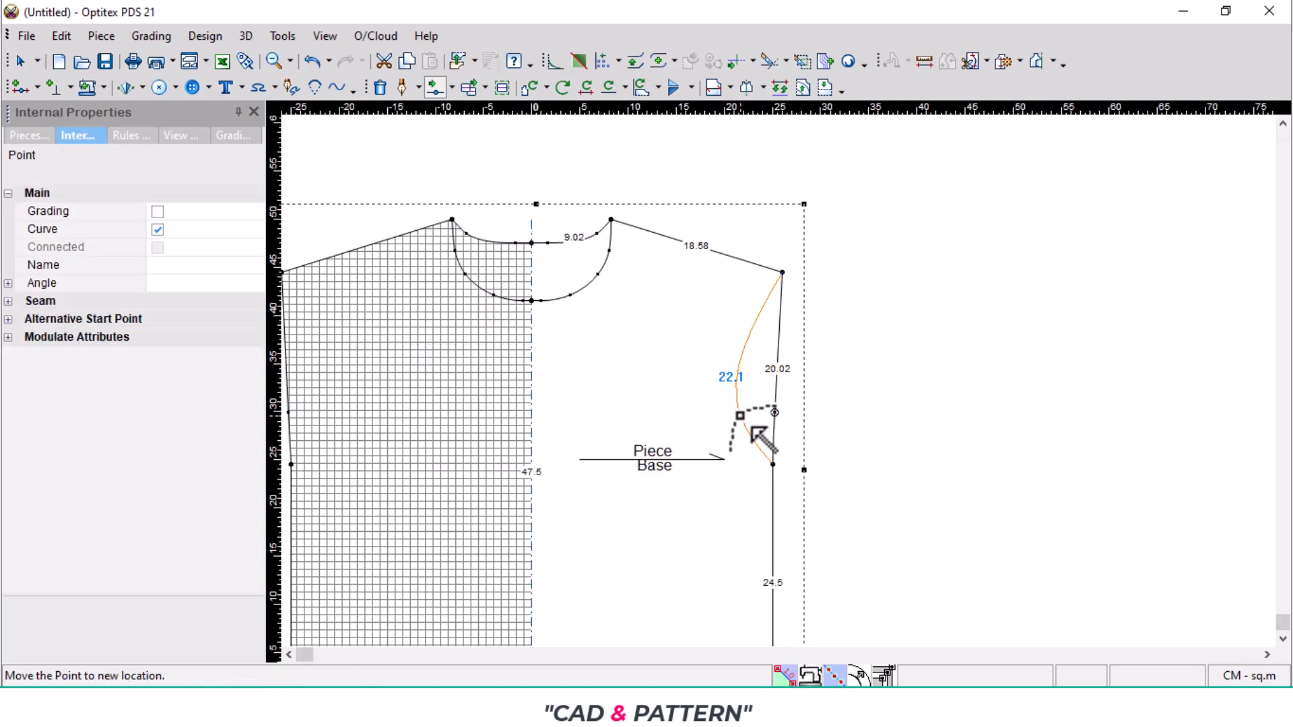
scroll(758, 437, up, 2)
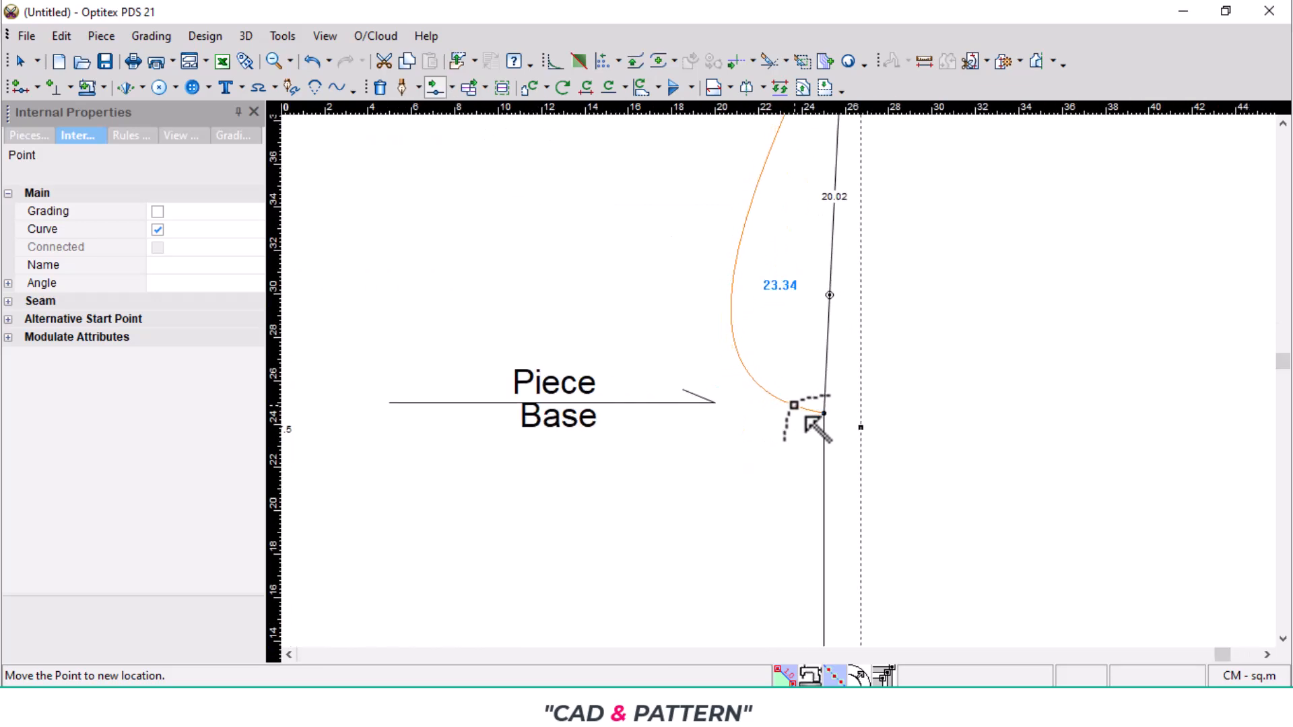
click(795, 405)
click(326, 491)
scroll(687, 447, down, 2)
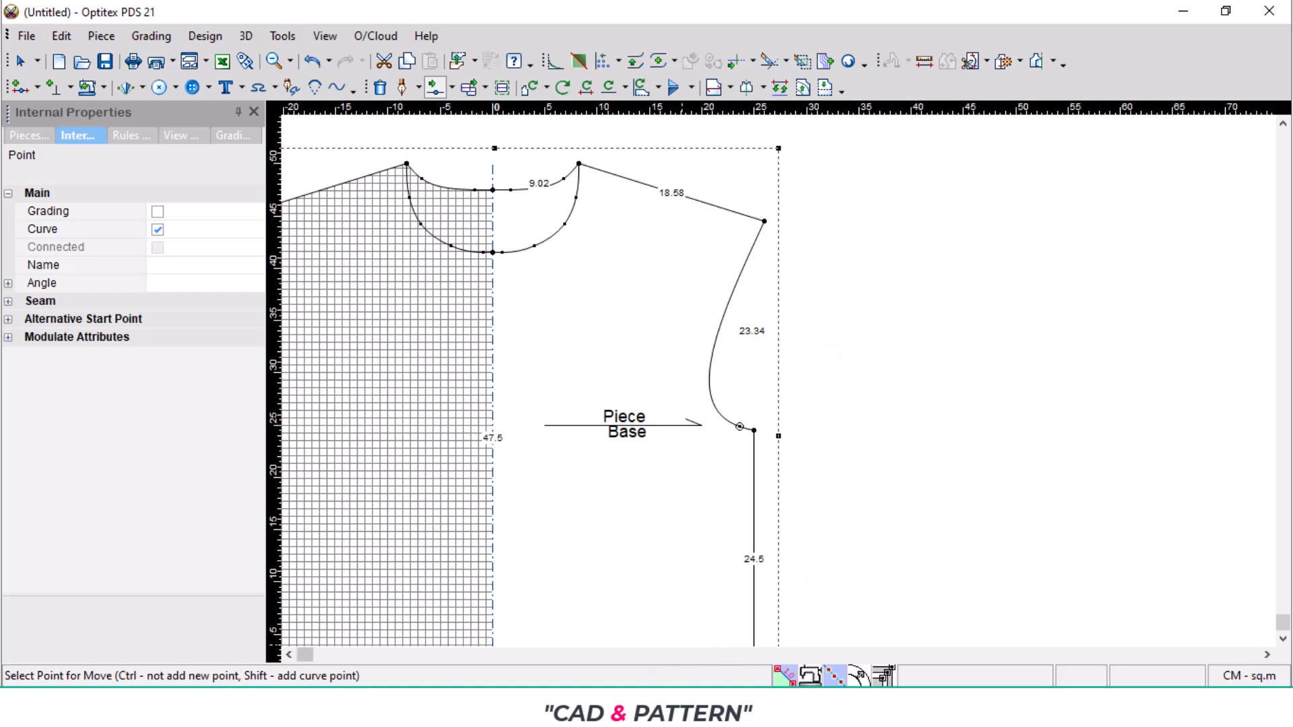
- Switch to the tech pack PDF, check the size S hem half circumference, and return to the pattern in Optitex PDS
click(663, 706)
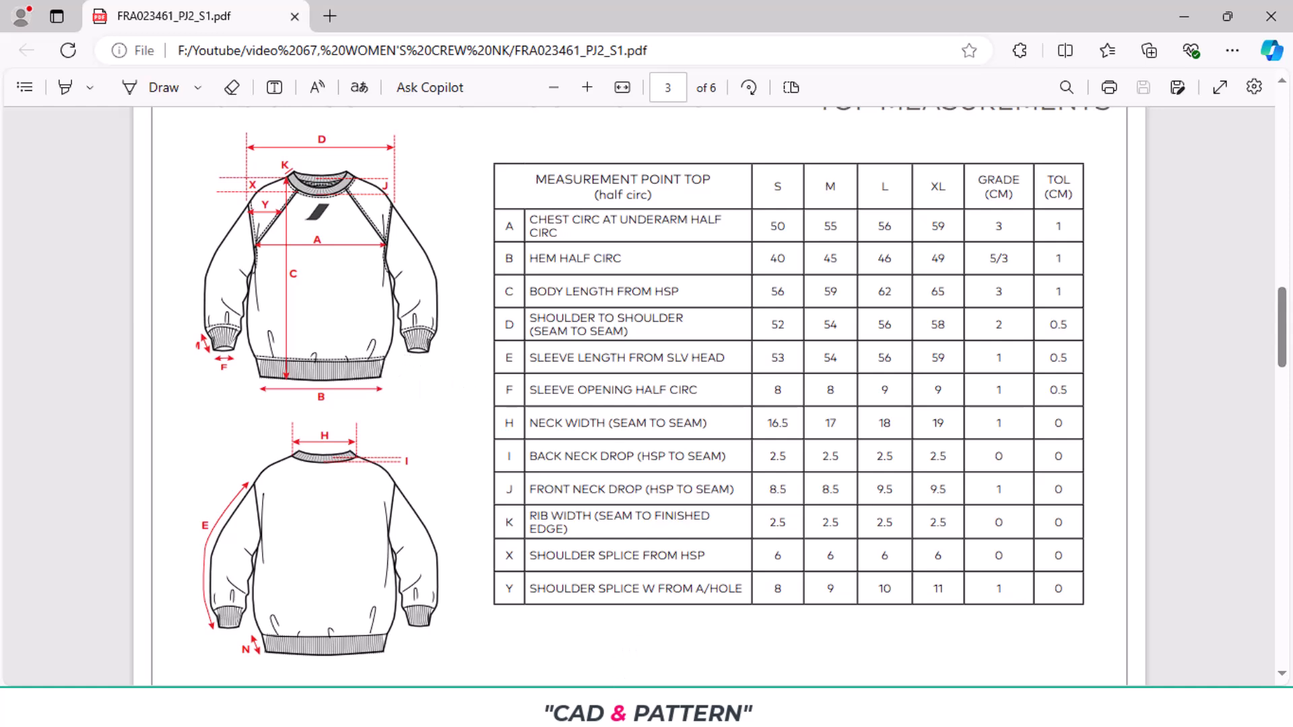
click(630, 706)
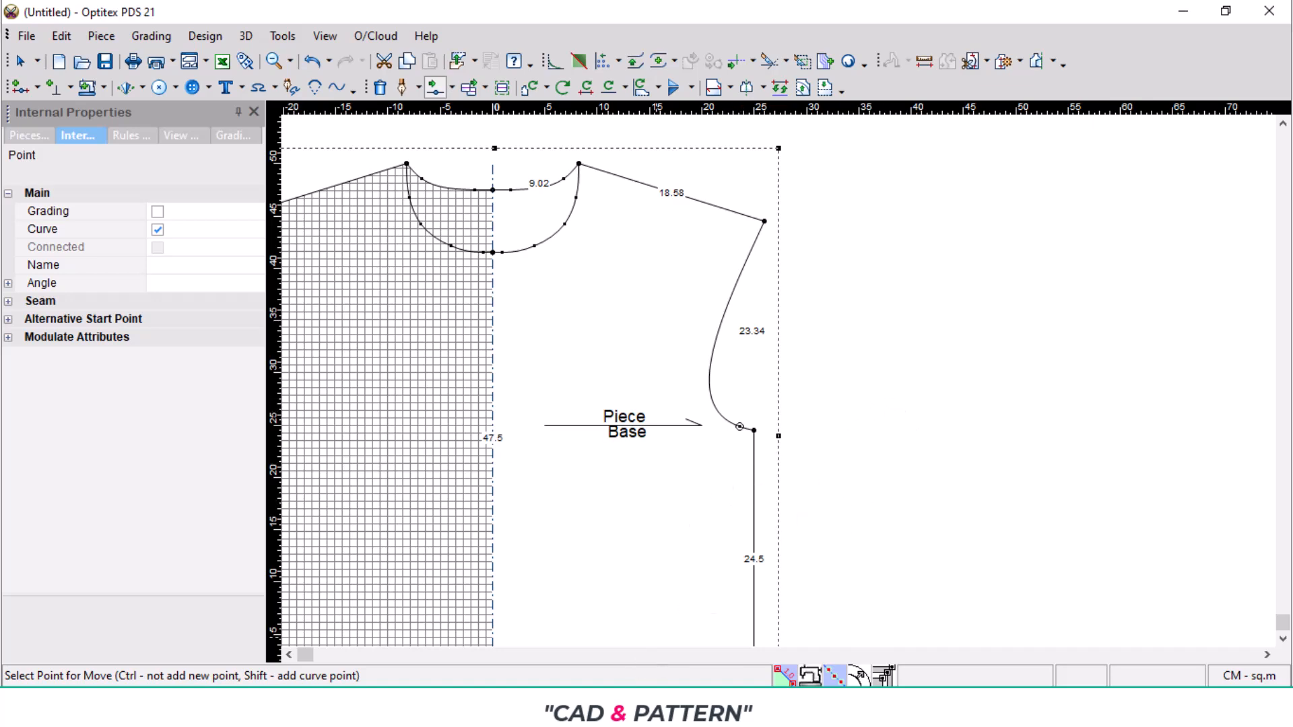
click(643, 706)
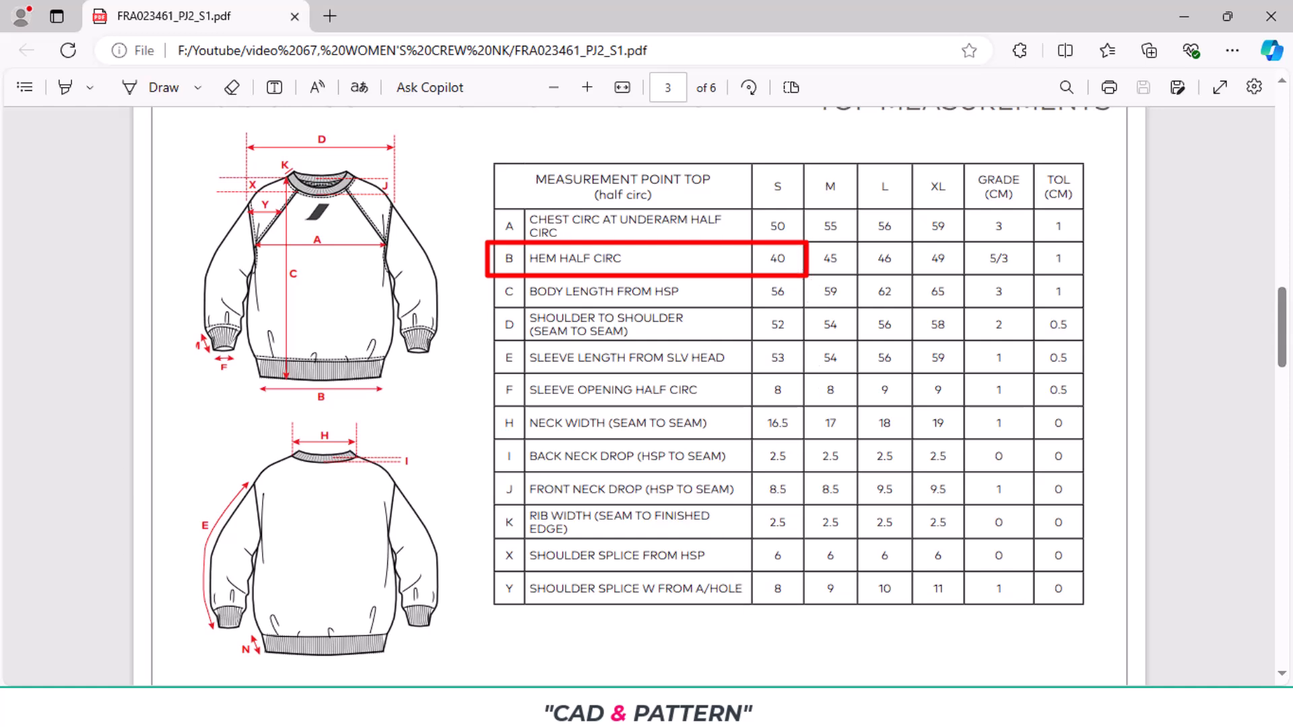
click(630, 706)
- Create a rectangular piece named BTM 1X1 for the hem rib, 12 cm long and 40 cm wide
key(Home)
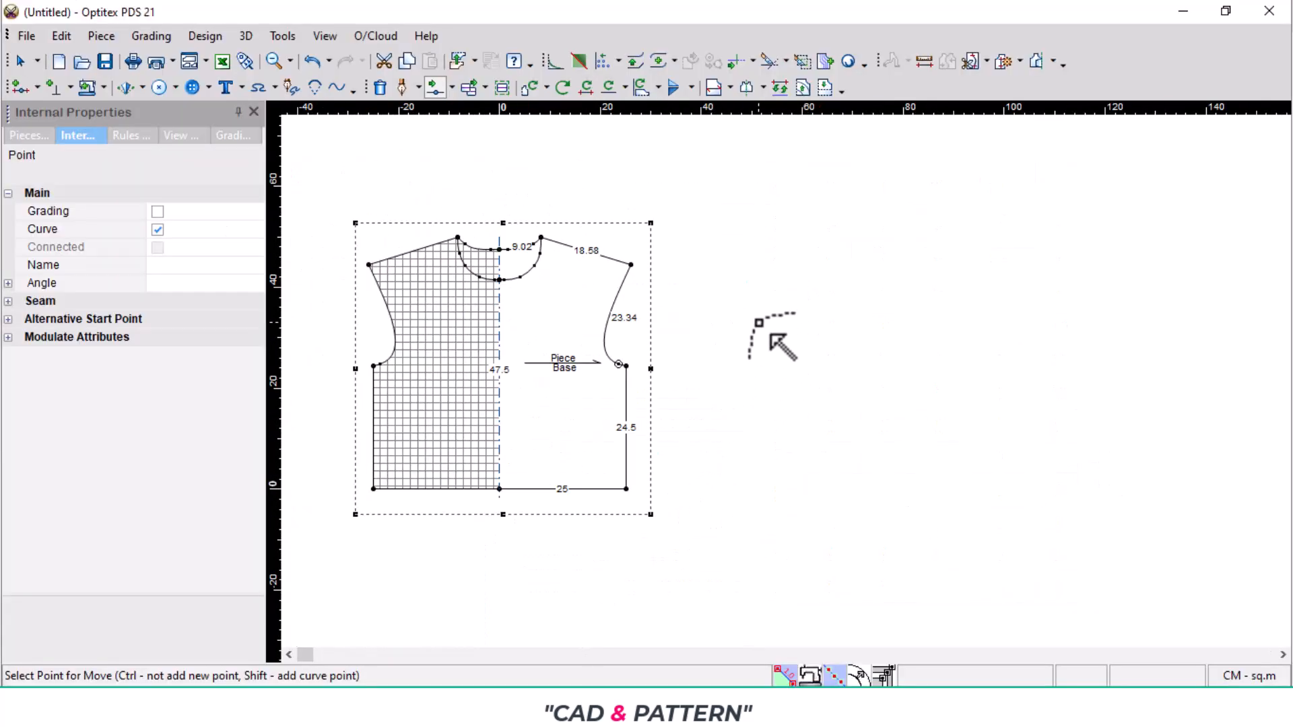
right_click(759, 323)
mouse_move(823, 450)
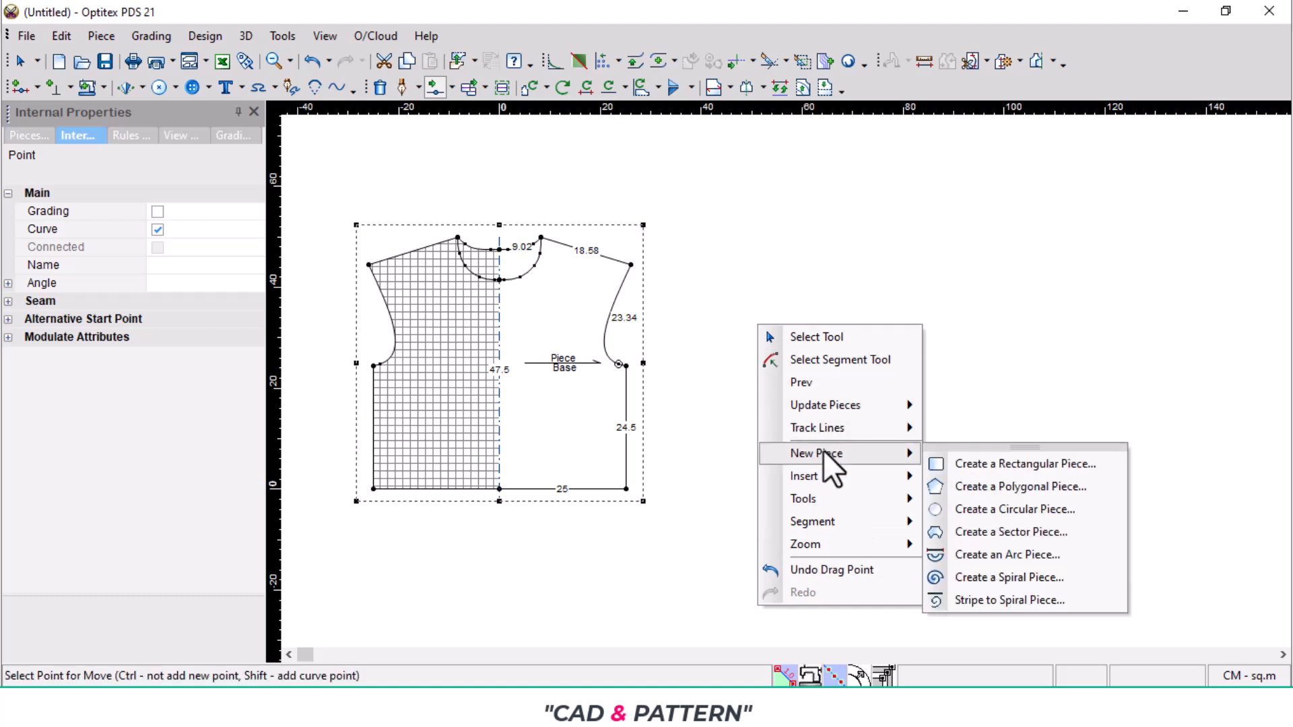
click(1016, 463)
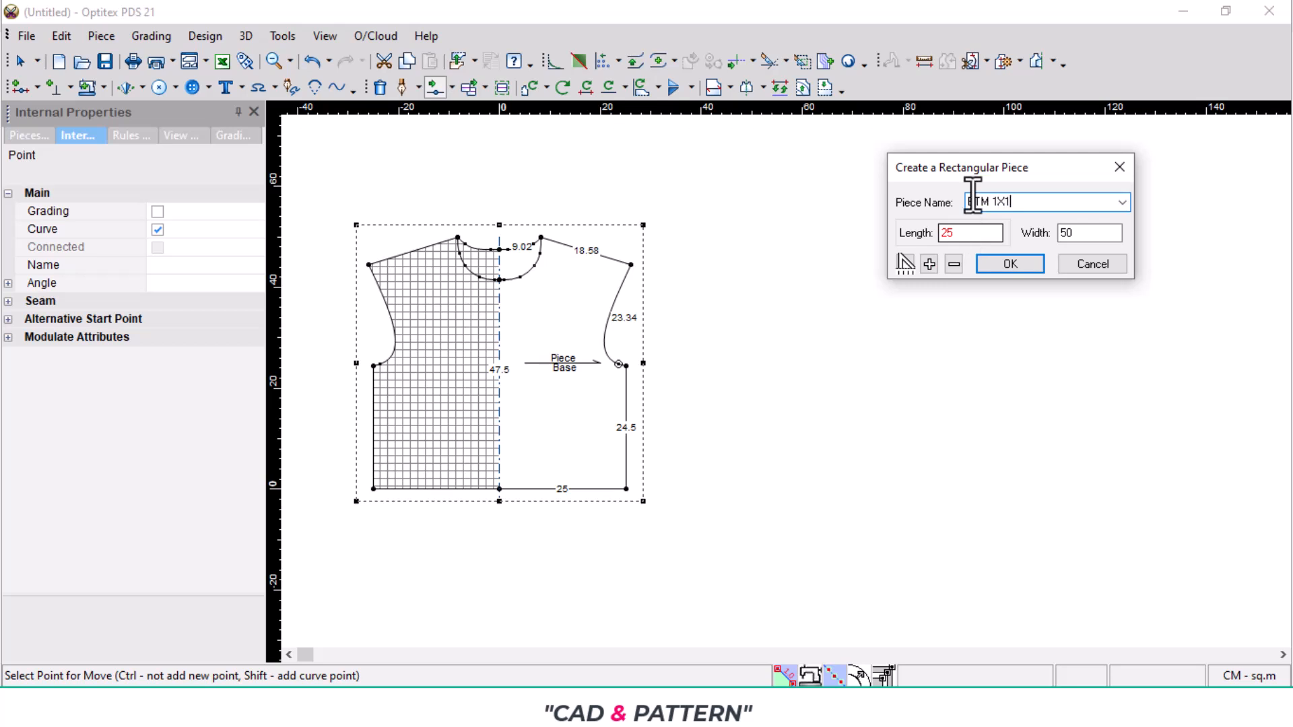
drag(959, 236, 903, 240)
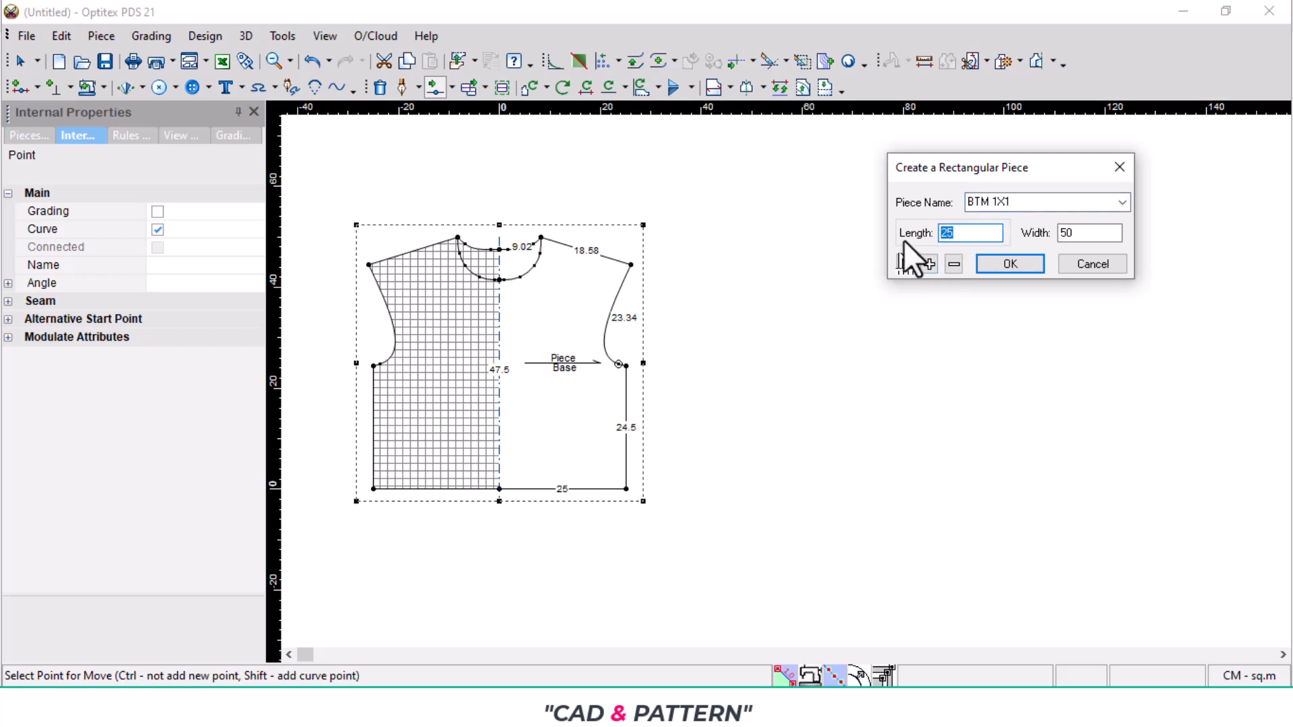
text(12)
click(1078, 237)
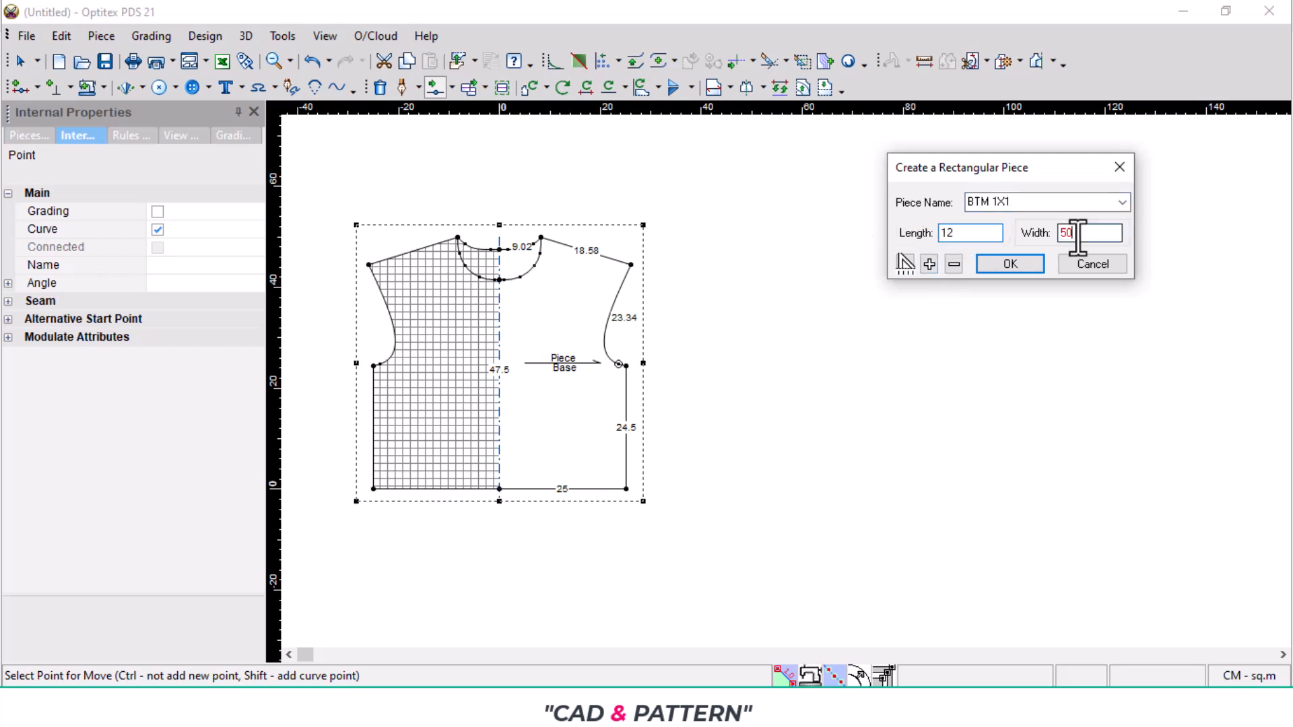
key(BackSpace)
key(BackSpace)
text(40)
click(1017, 262)
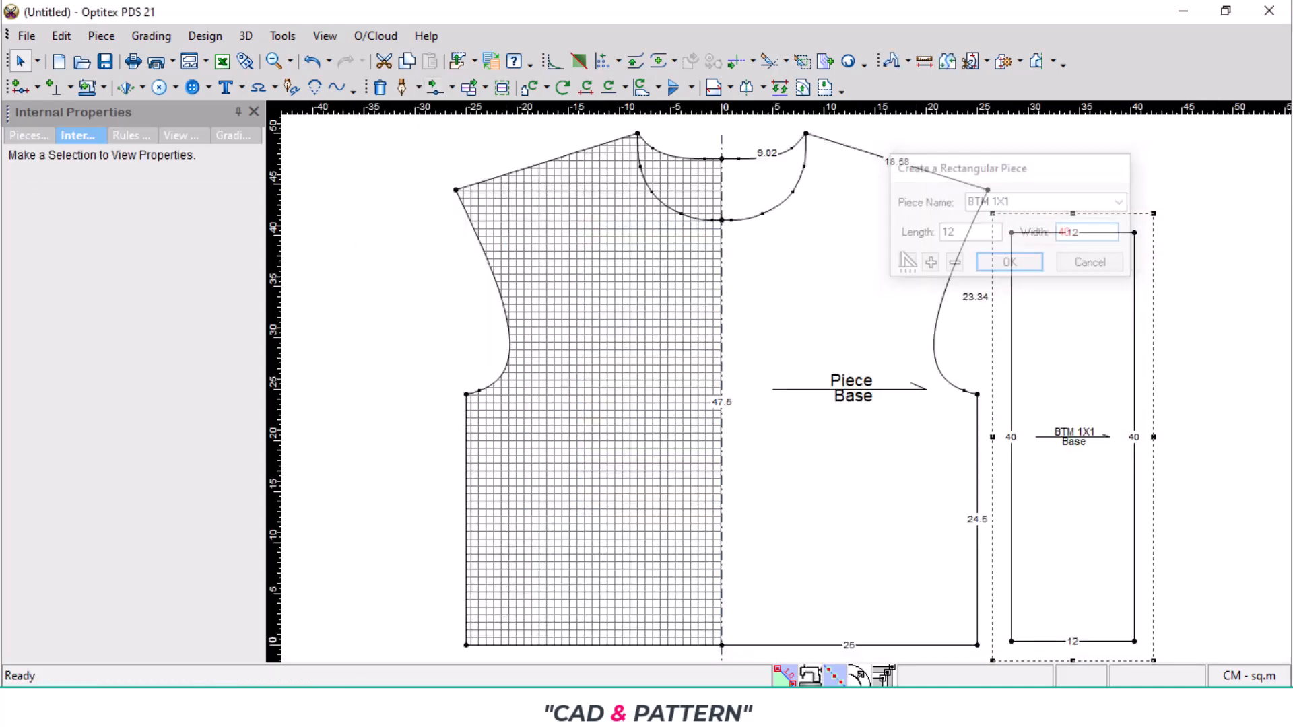
- Mirror the BTM 1X1 piece about its lower 12 cm edge with a half line and move it clear of the body piece
click(676, 703)
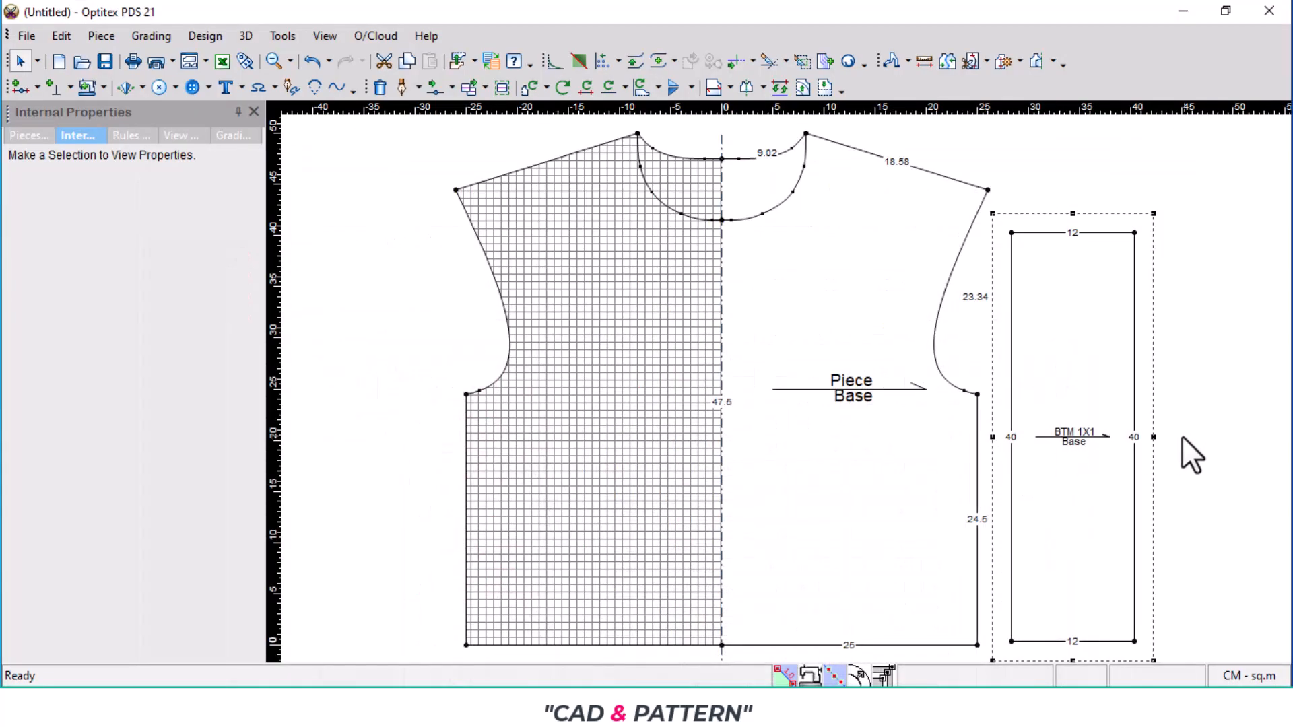
key(h)
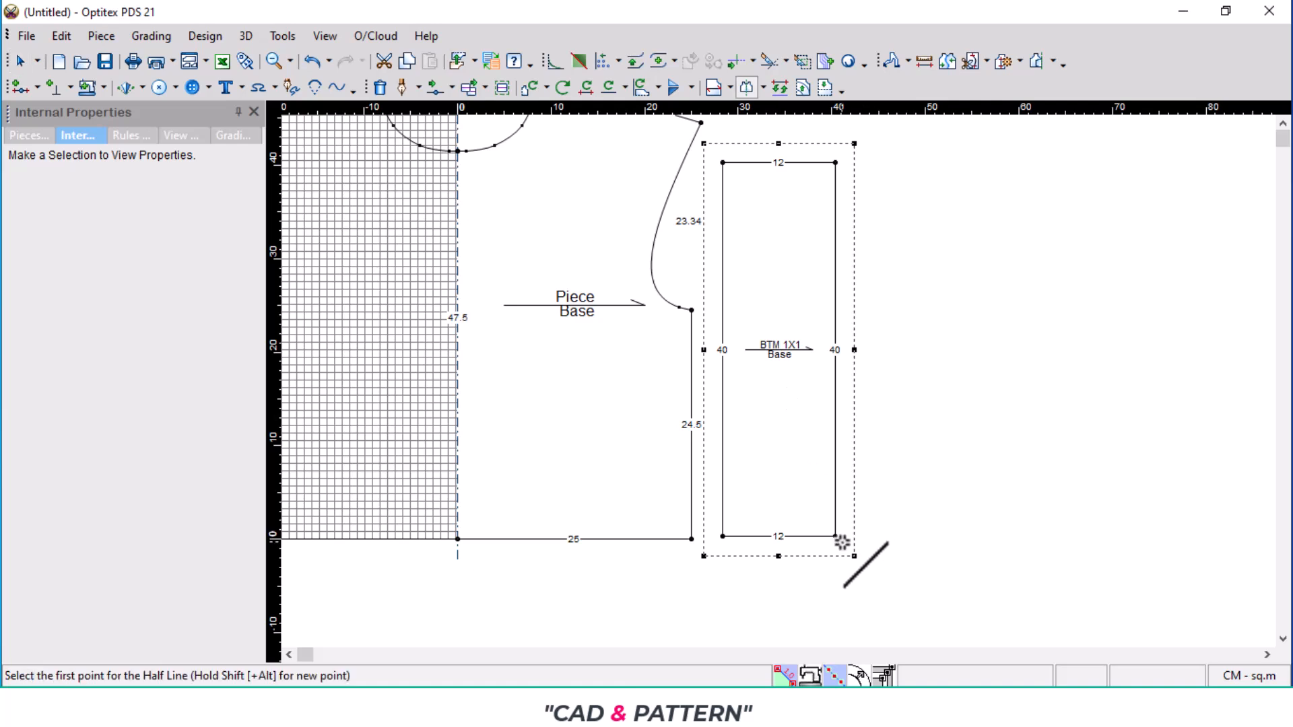
click(836, 537)
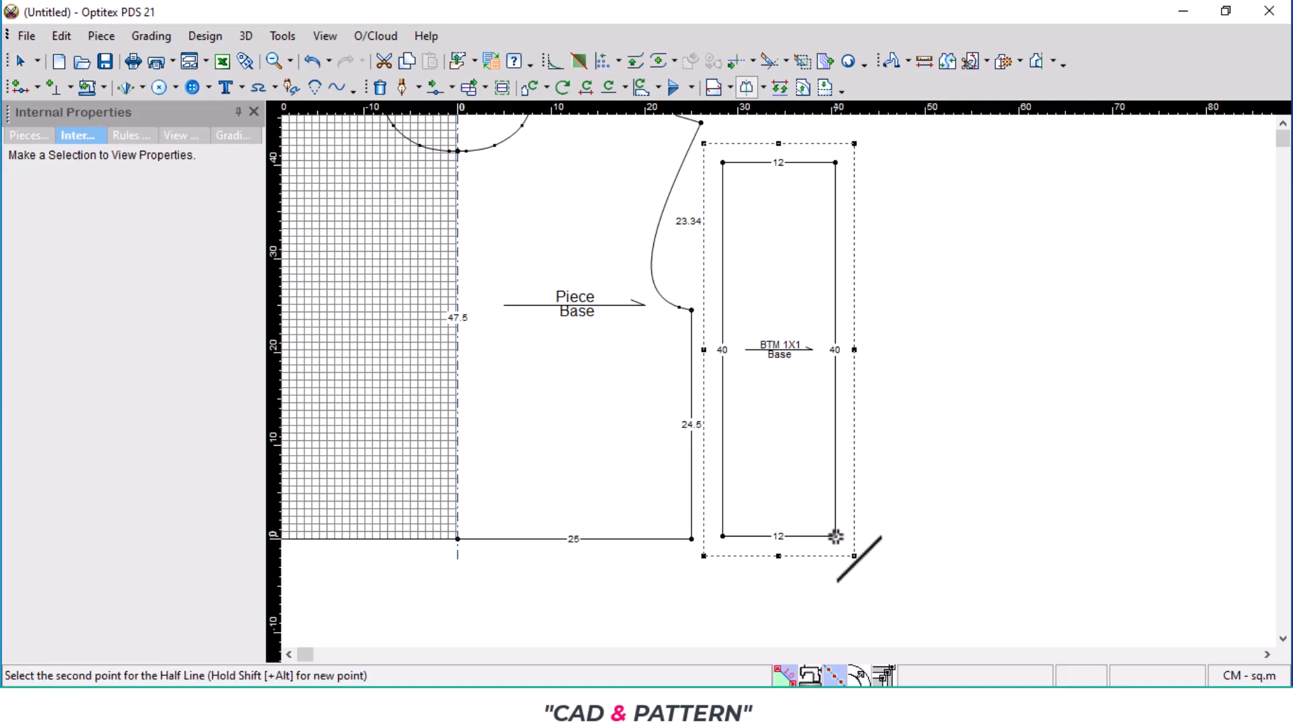
click(724, 537)
drag(791, 453, 946, 452)
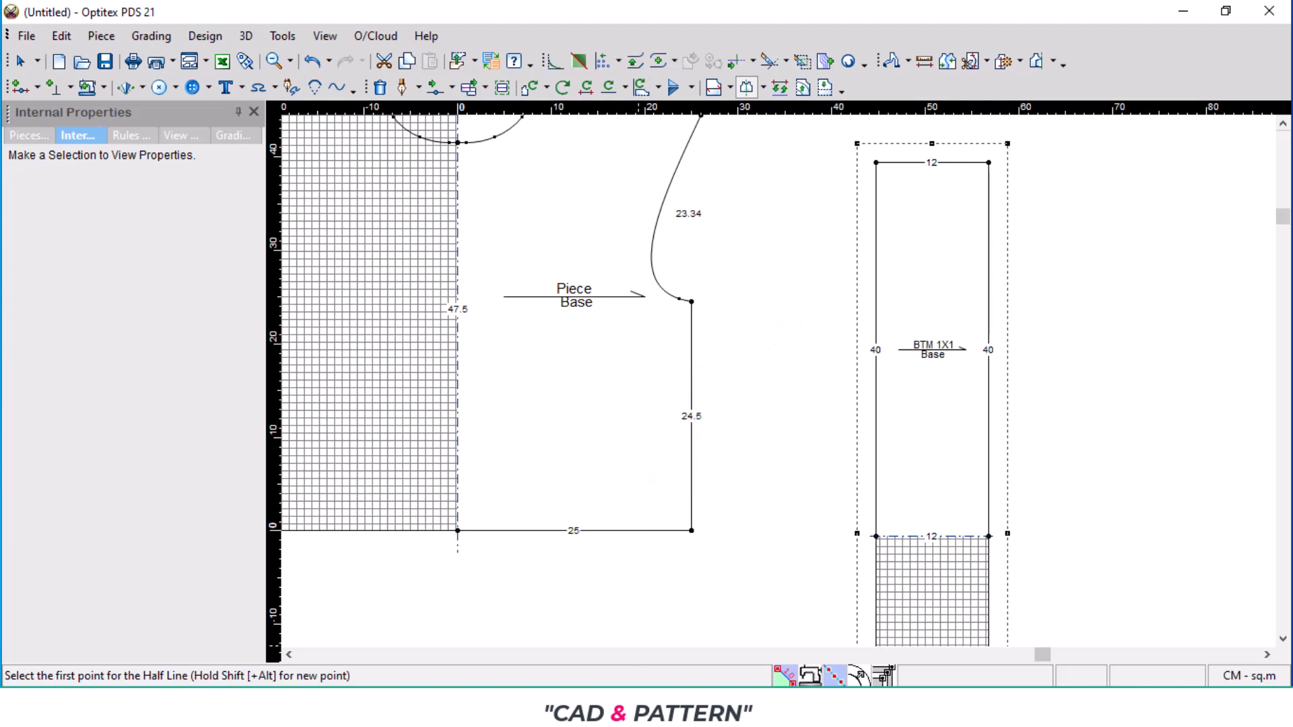
- Recheck the tech pack measurements, and mirror the body piece about the shoulder line from the neck point to the shoulder tip
key(alt+Tab)
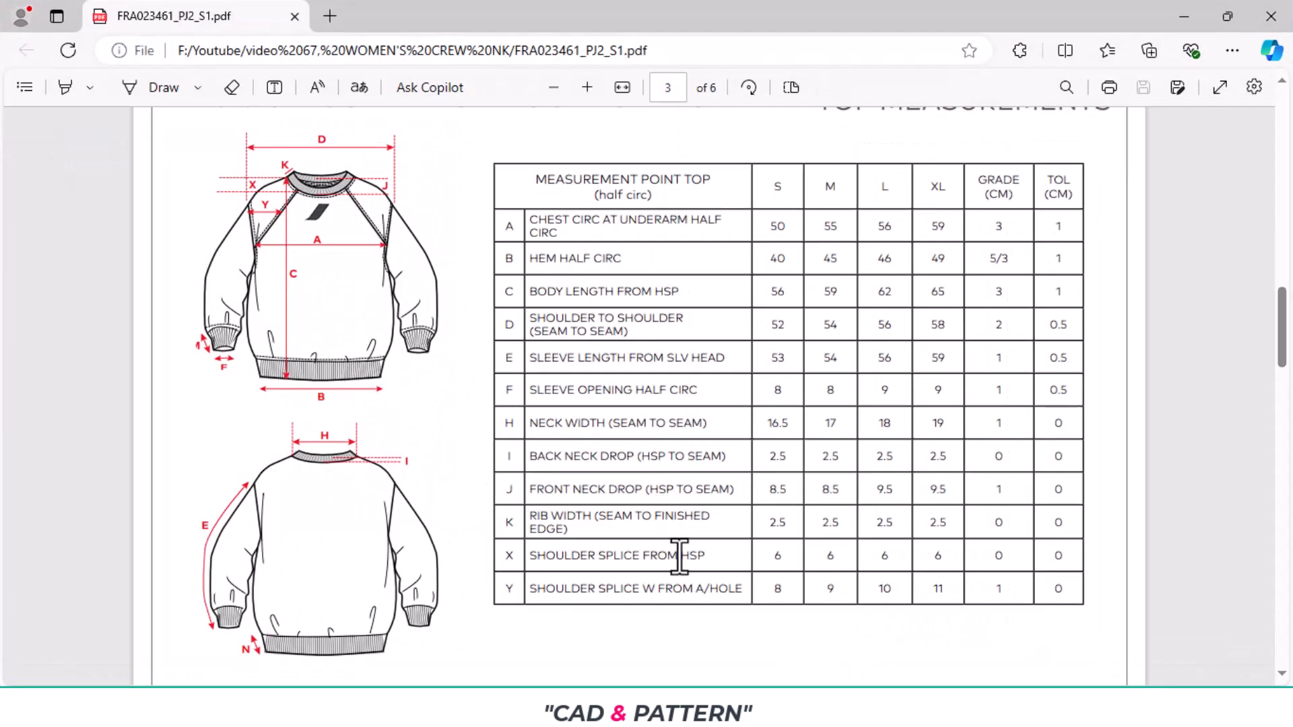
key(alt+Tab)
scroll(779, 373, down, 3)
scroll(781, 366, up, 6)
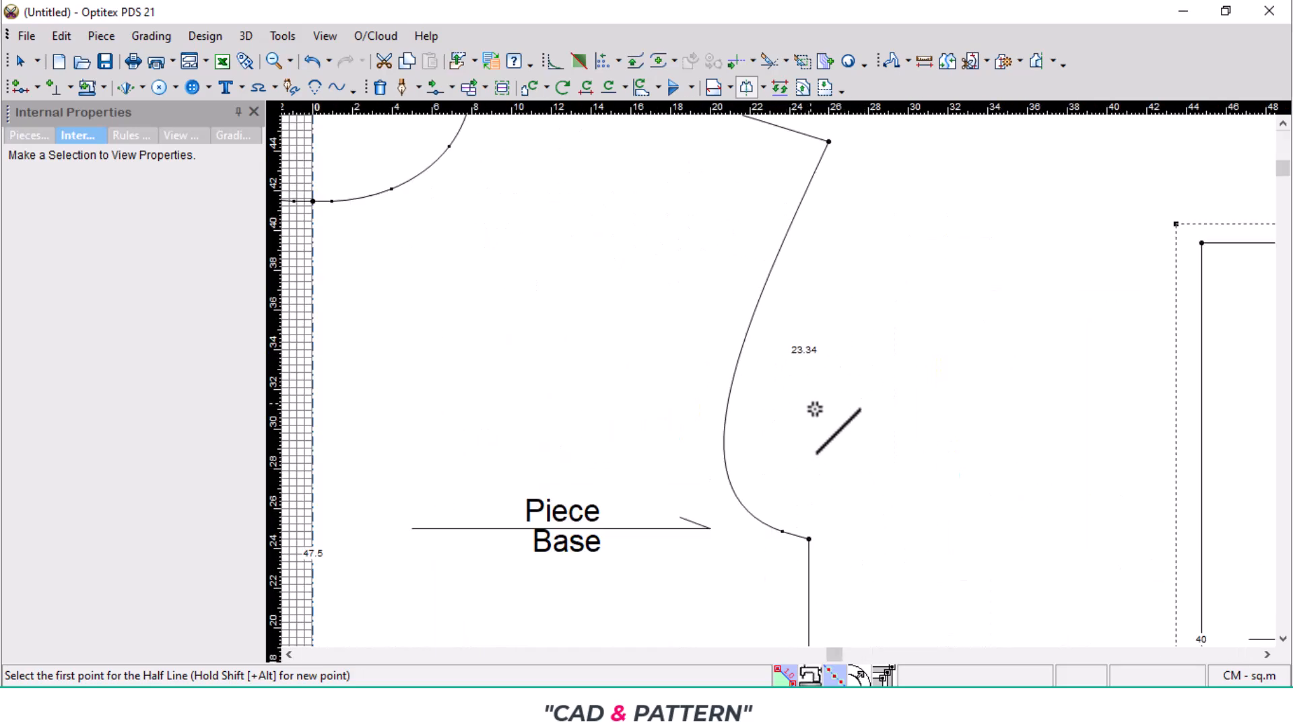
scroll(777, 379, down, 3)
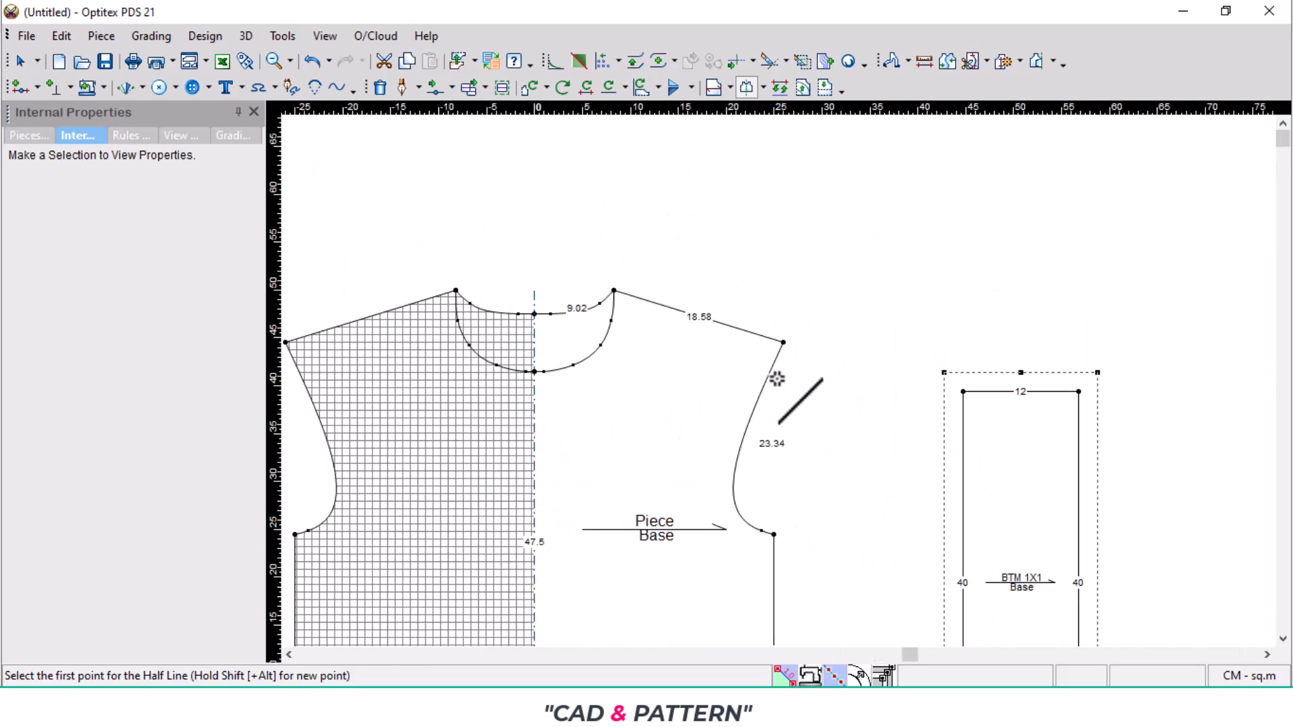
click(614, 291)
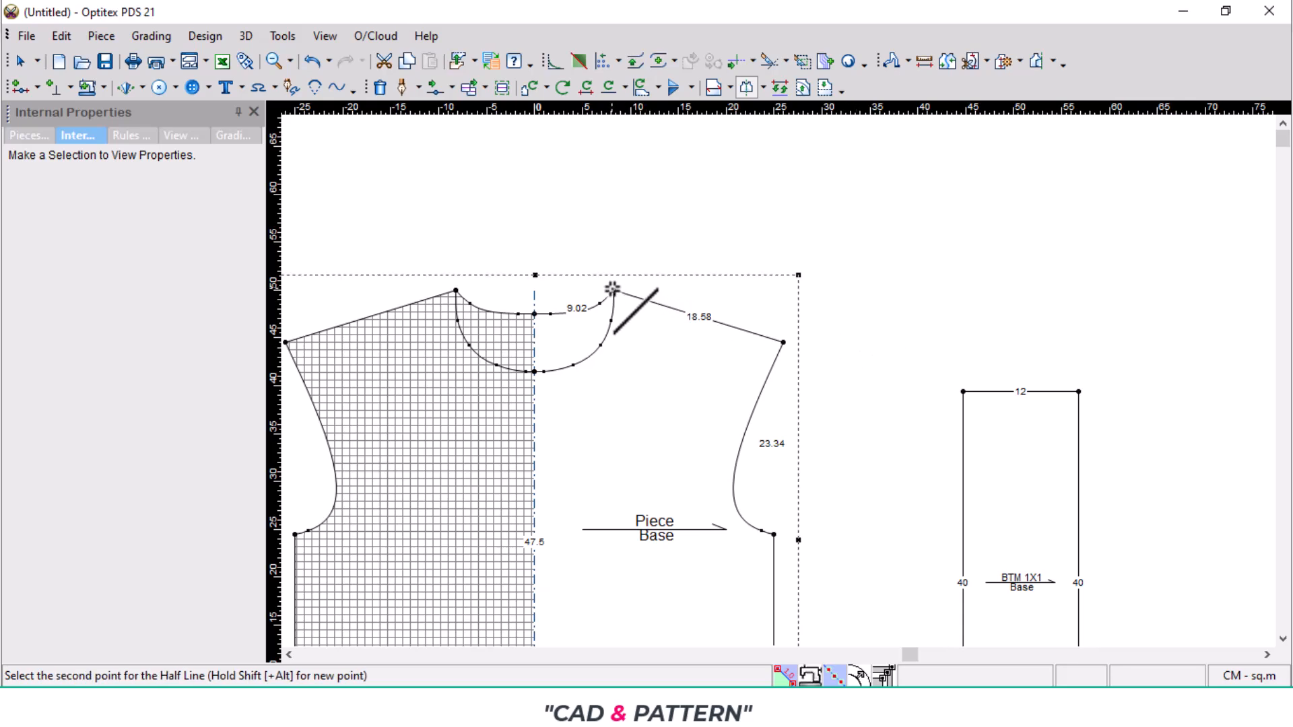
click(783, 342)
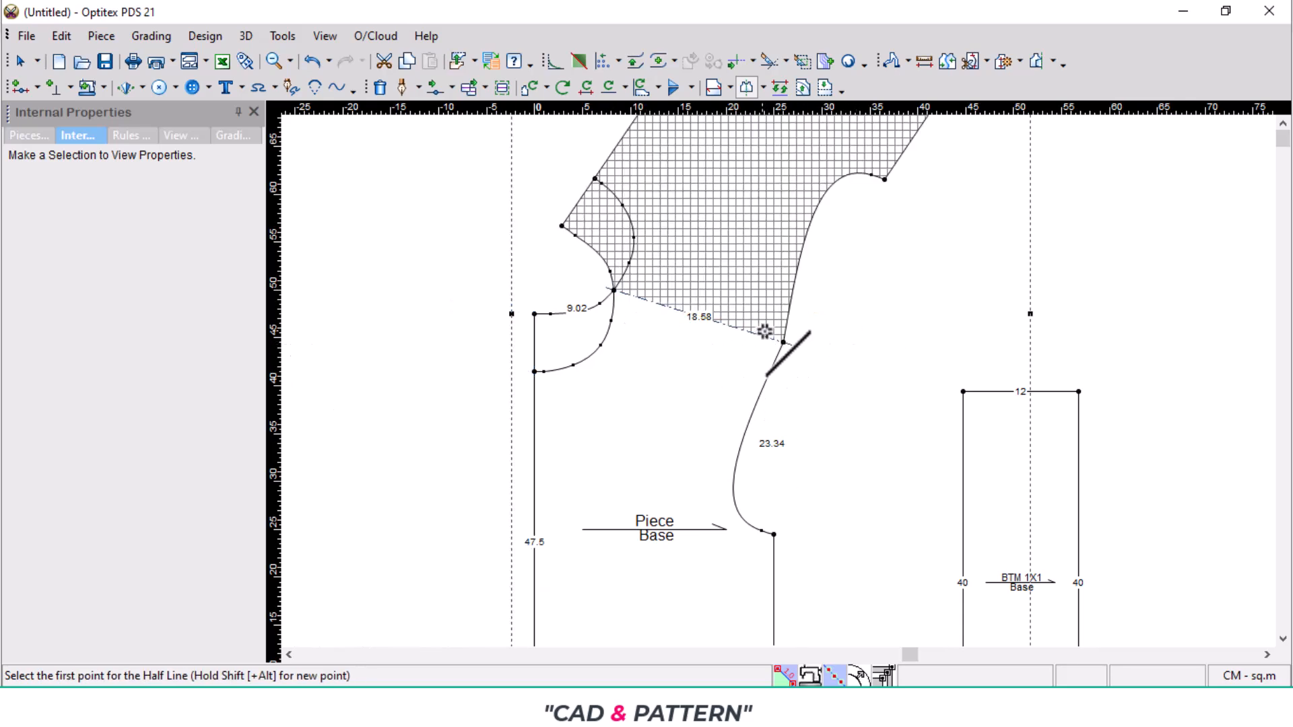
- Add a curve point midway along the body's armhole and move it outward to flatten the curve
scroll(766, 338, up, 4)
scroll(803, 398, down, 2)
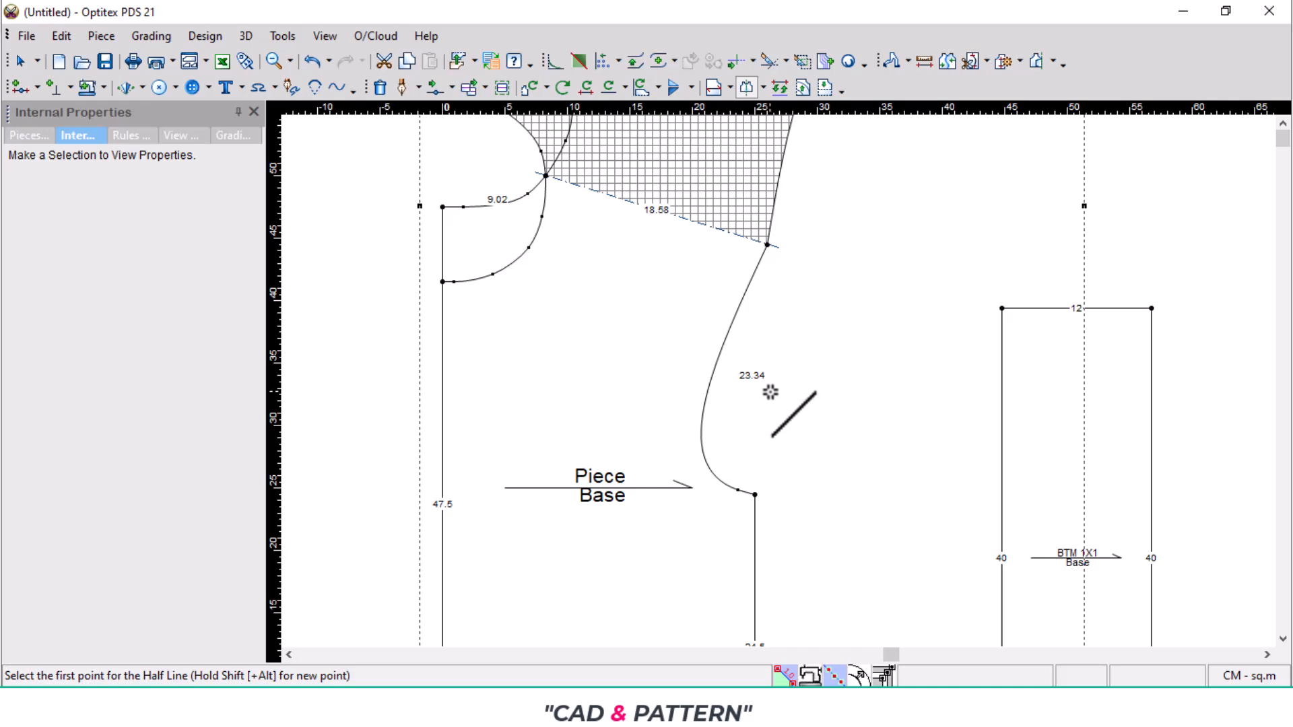
scroll(771, 392, up, 2)
key(Escape)
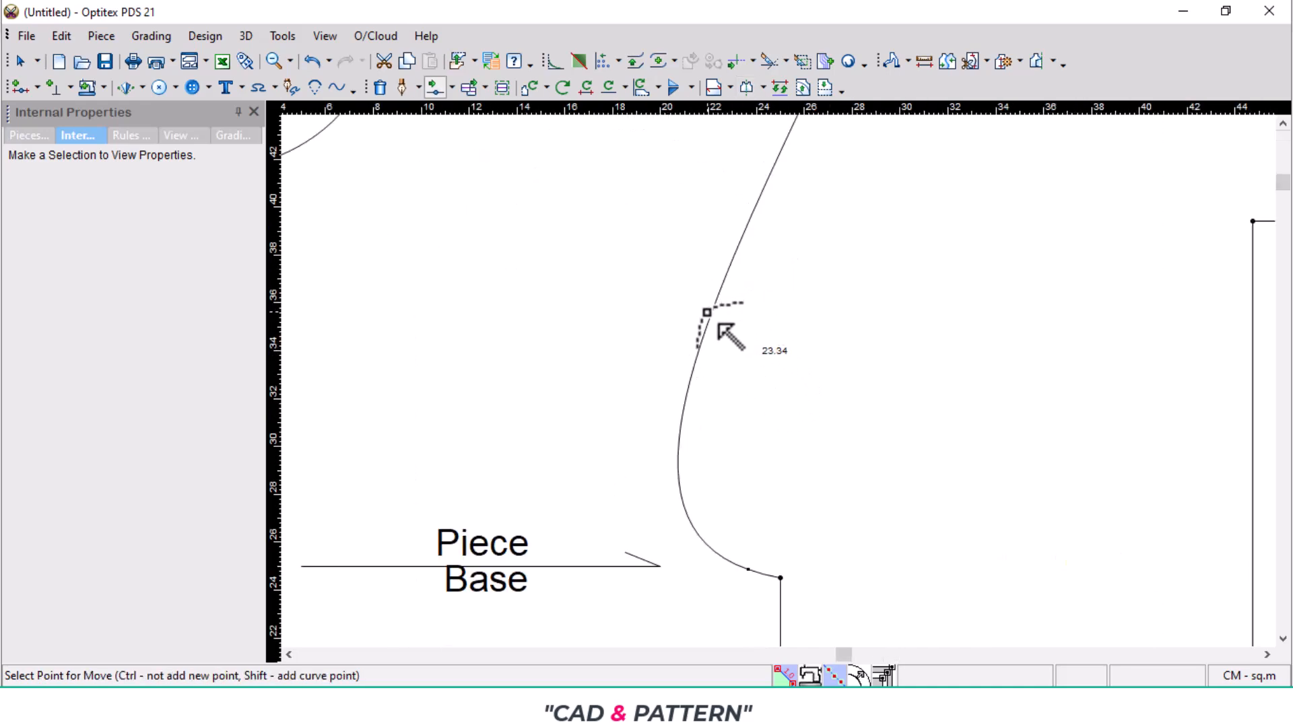
click(707, 313)
scroll(798, 384, down, 2)
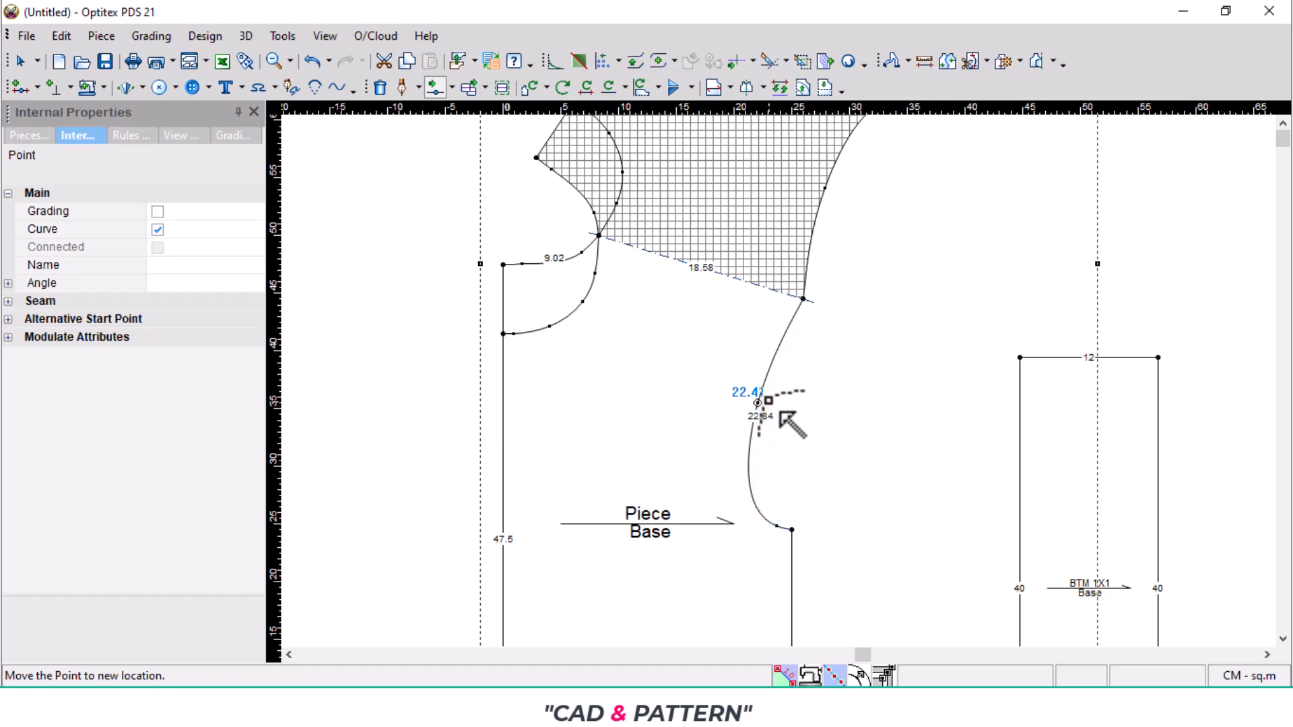
click(764, 447)
click(329, 490)
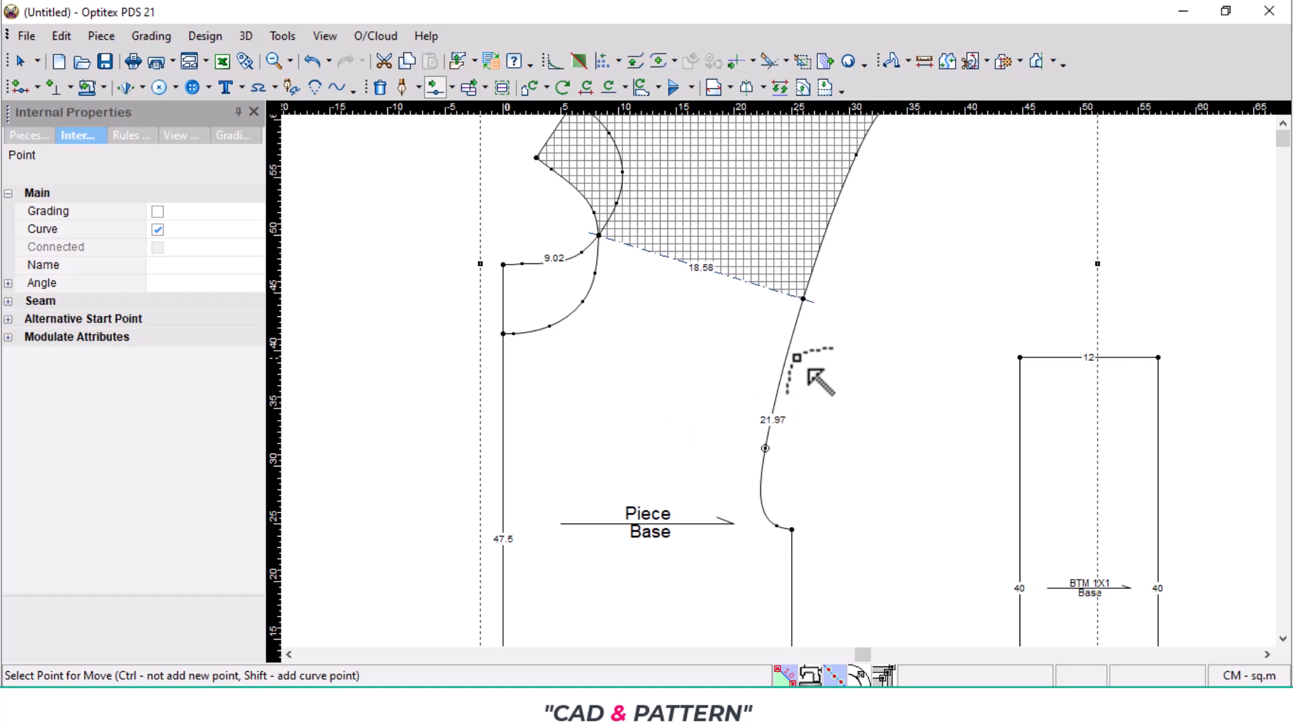
- Add another curve point on the armhole about 4 cm below the shoulder tip and nudge it to smooth the upper curve
scroll(829, 313, up, 2)
scroll(798, 349, up, 2)
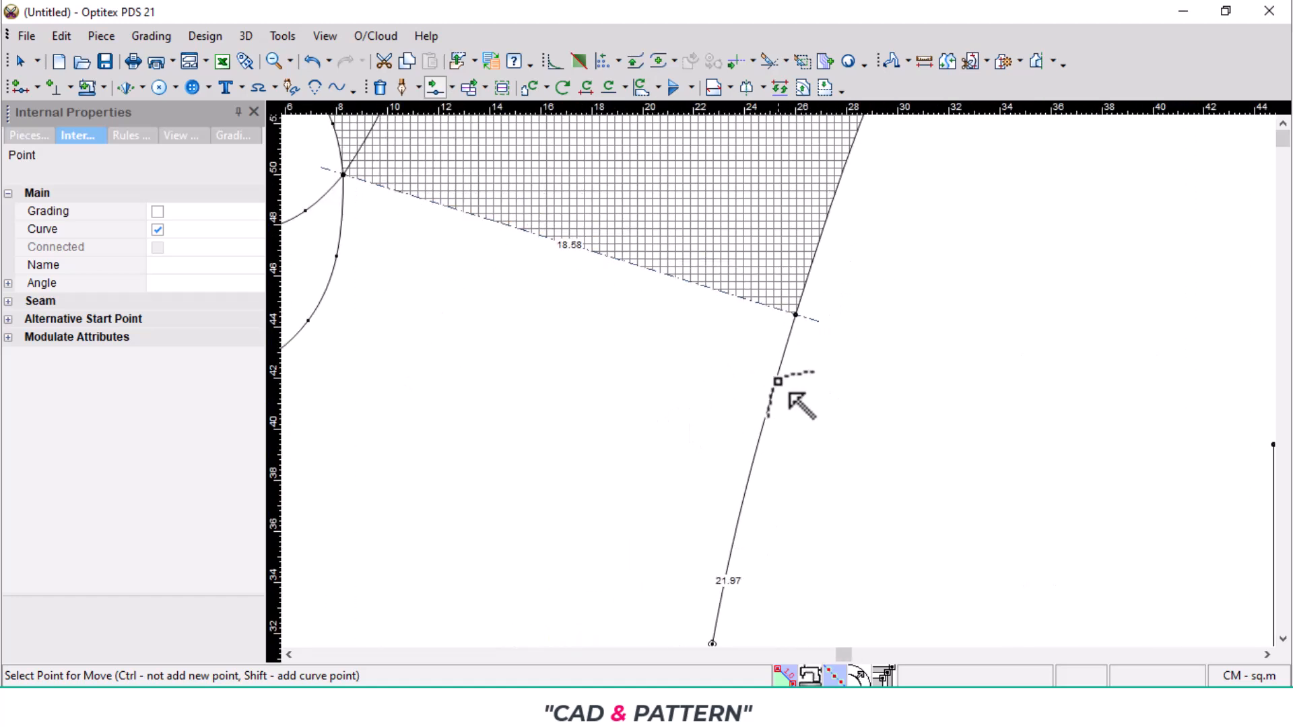
click(774, 437)
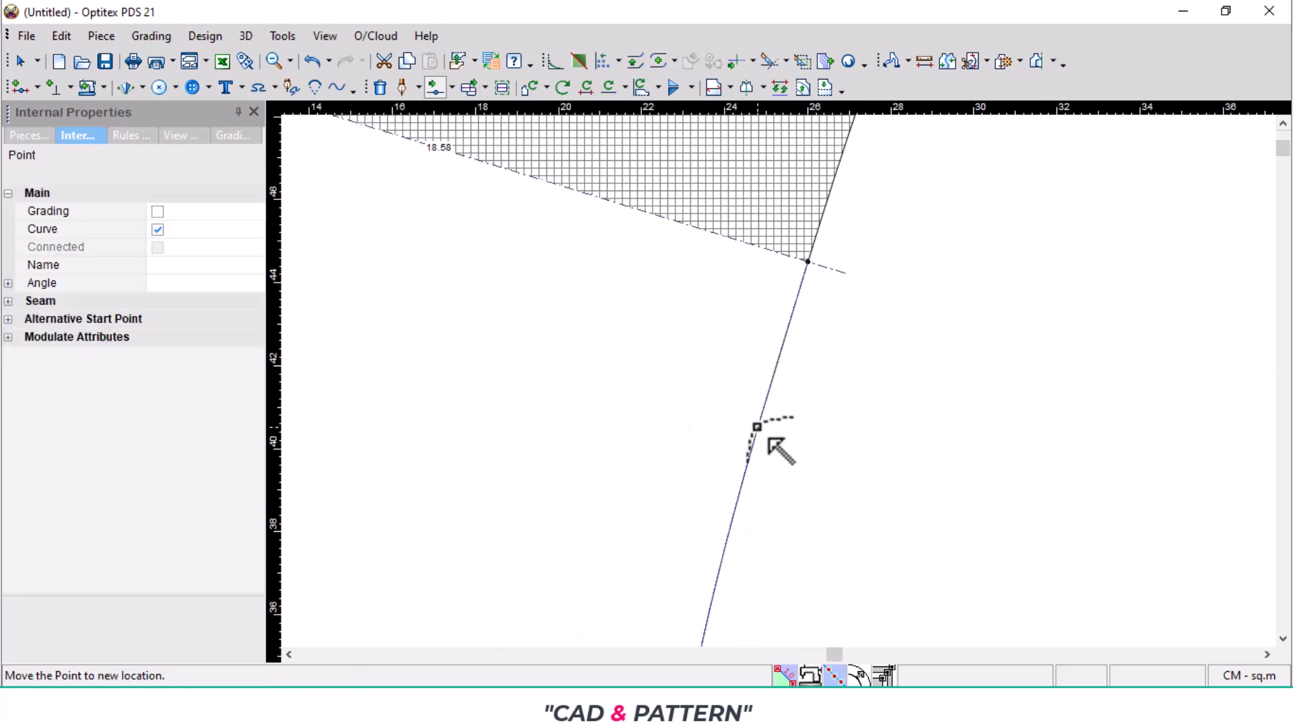
click(762, 439)
click(329, 491)
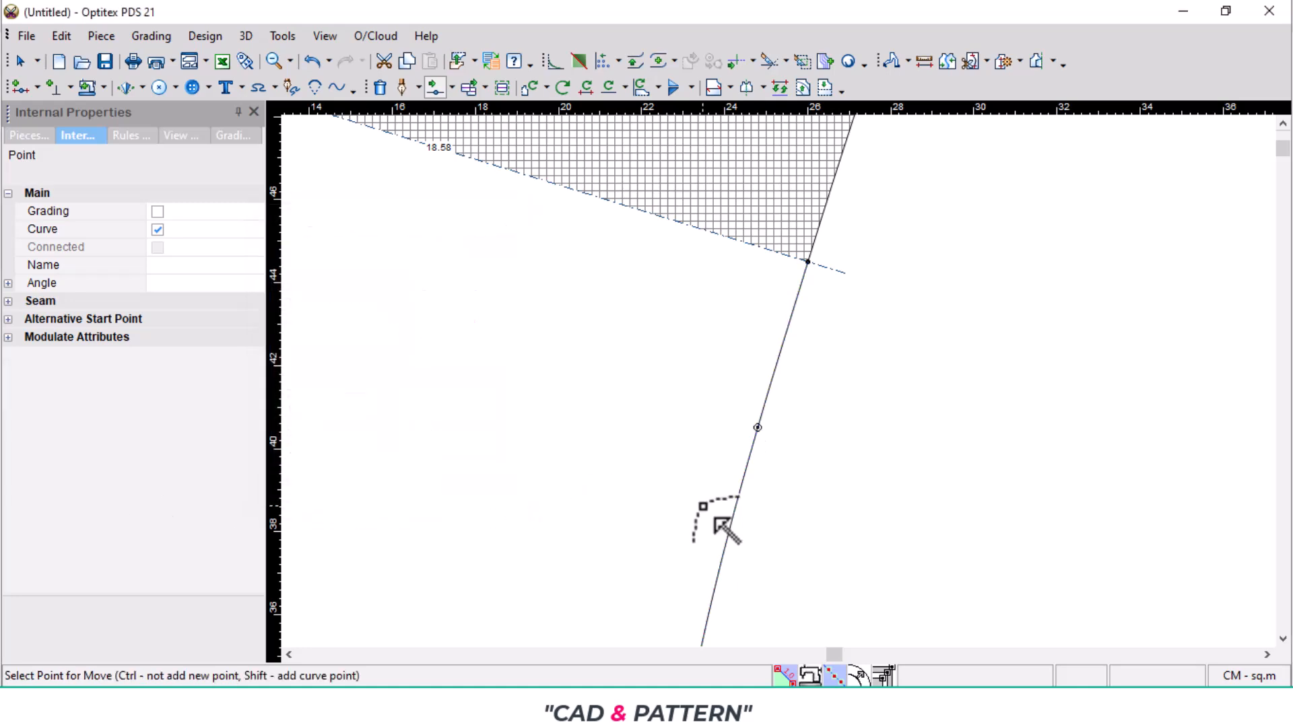
- Move the lowest armhole curve point near the underarm by 0.36 cm horizontally and -0.1 cm vertically
scroll(800, 398, down, 3)
scroll(799, 401, up, 3)
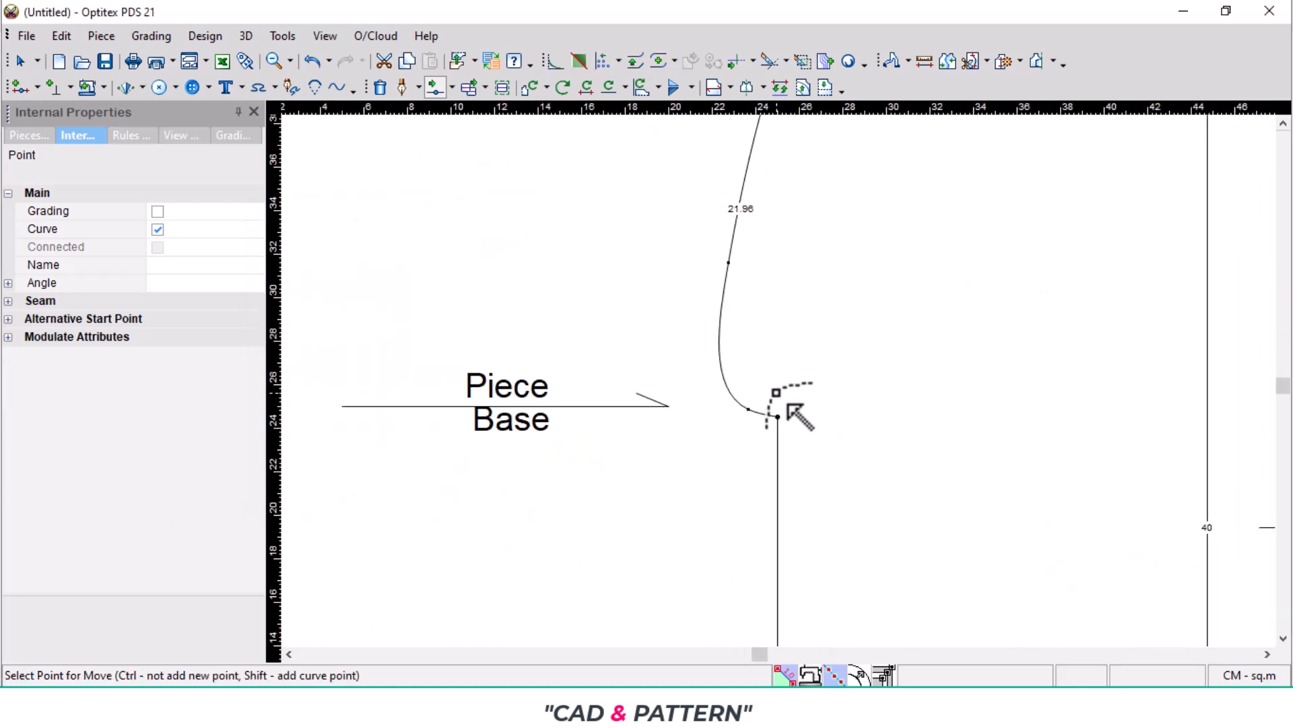
scroll(753, 401, up, 2)
scroll(779, 378, down, 4)
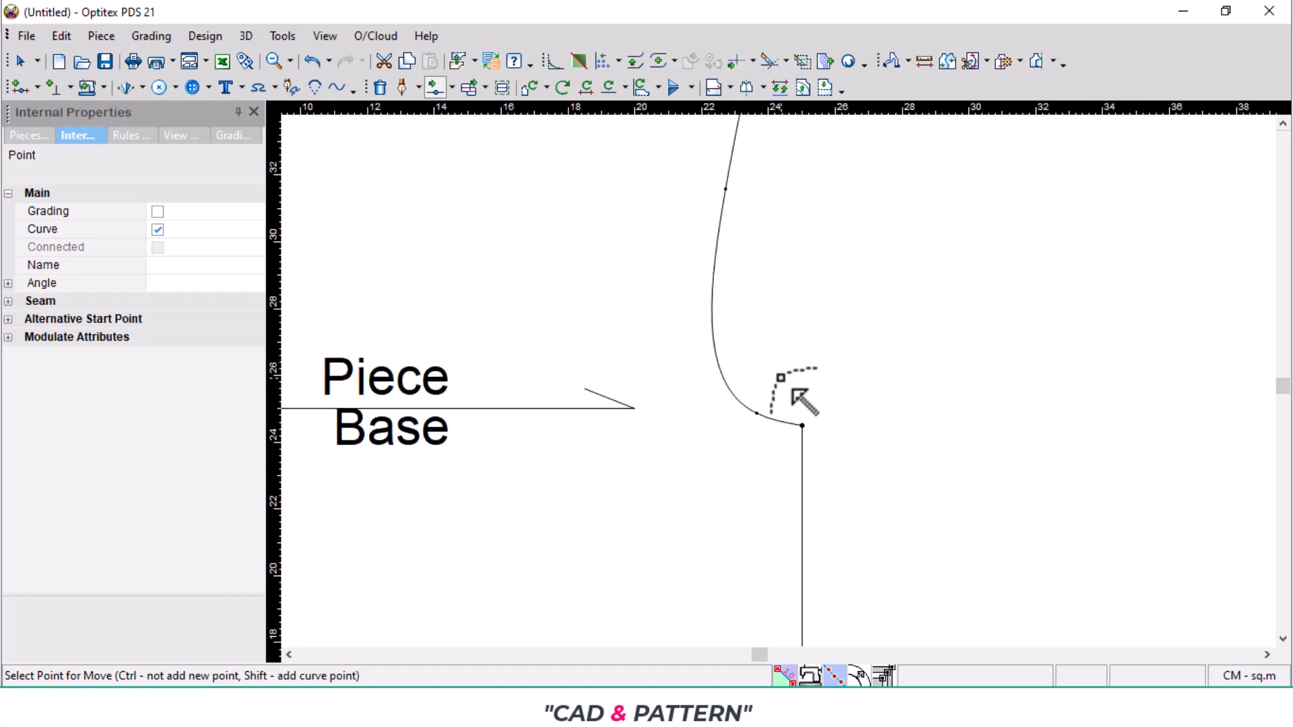
scroll(779, 380, up, 2)
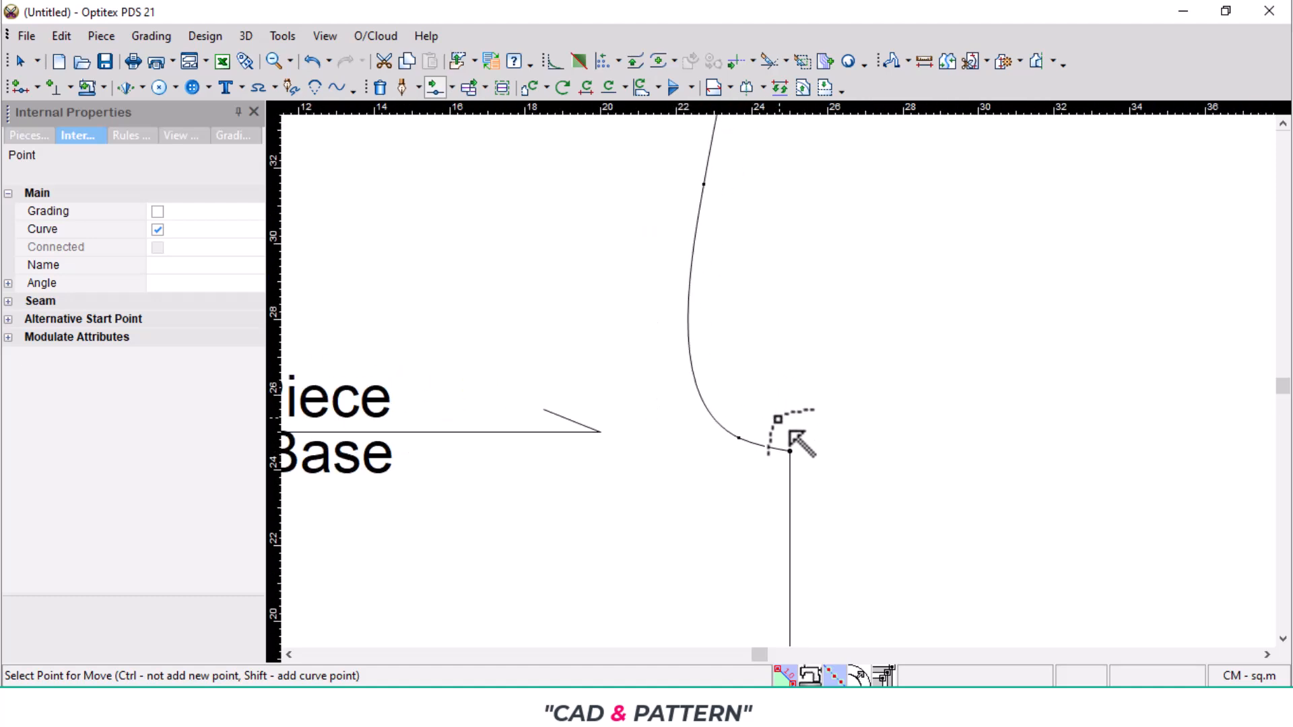
click(752, 449)
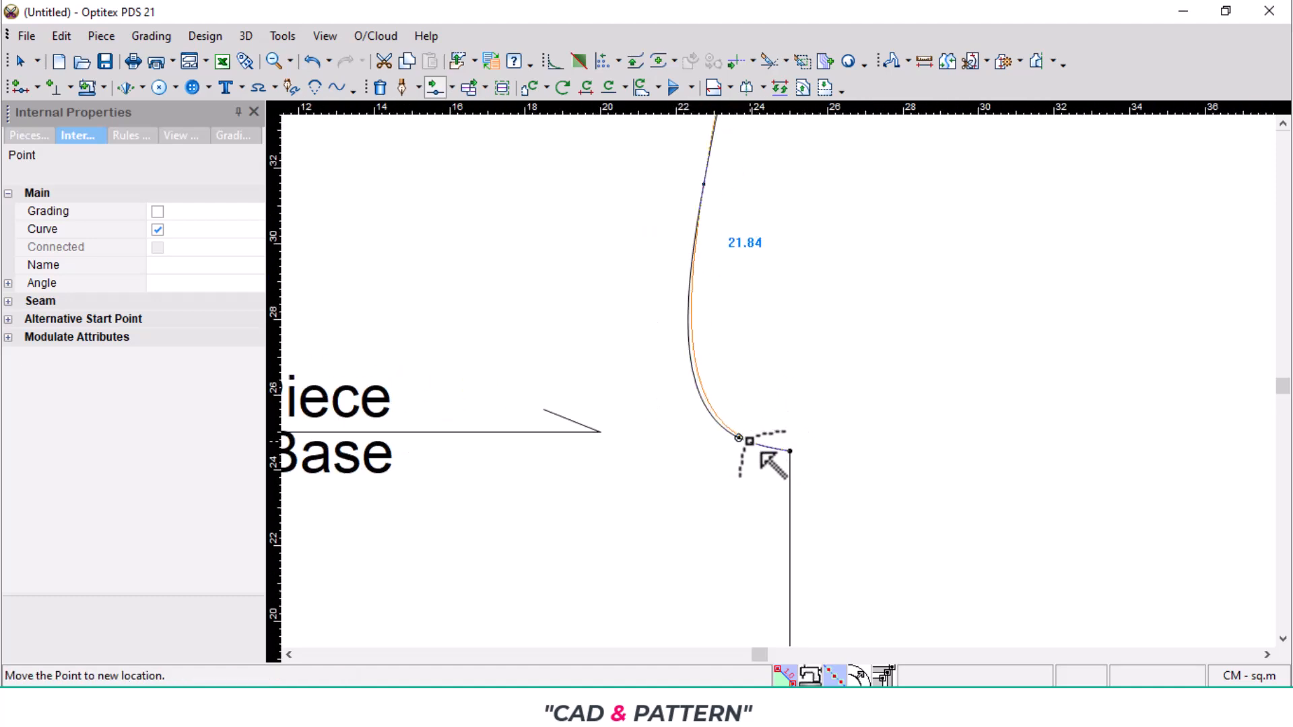
click(753, 441)
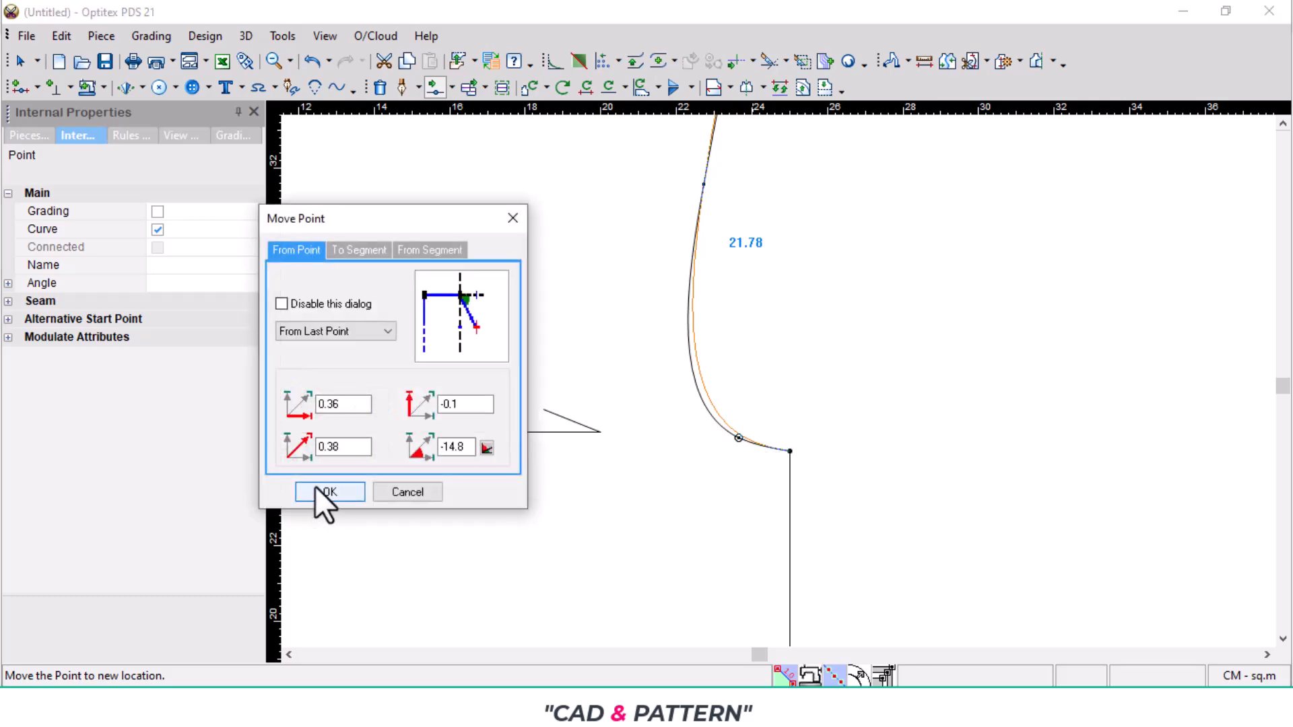
click(315, 488)
- Mirror the body piece about its centre line from the hem corner to the back neck centre with a half line
scroll(593, 404, down, 3)
scroll(755, 330, down, 2)
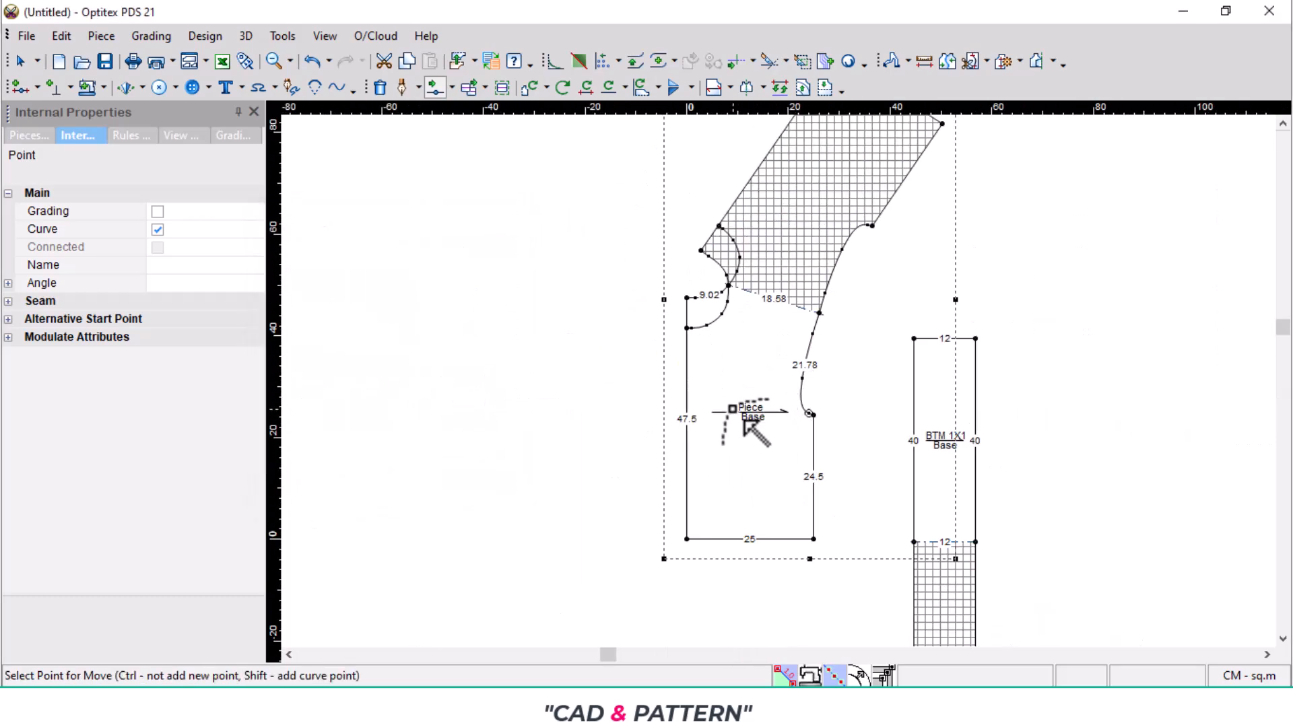
scroll(714, 458, up, 2)
key(h)
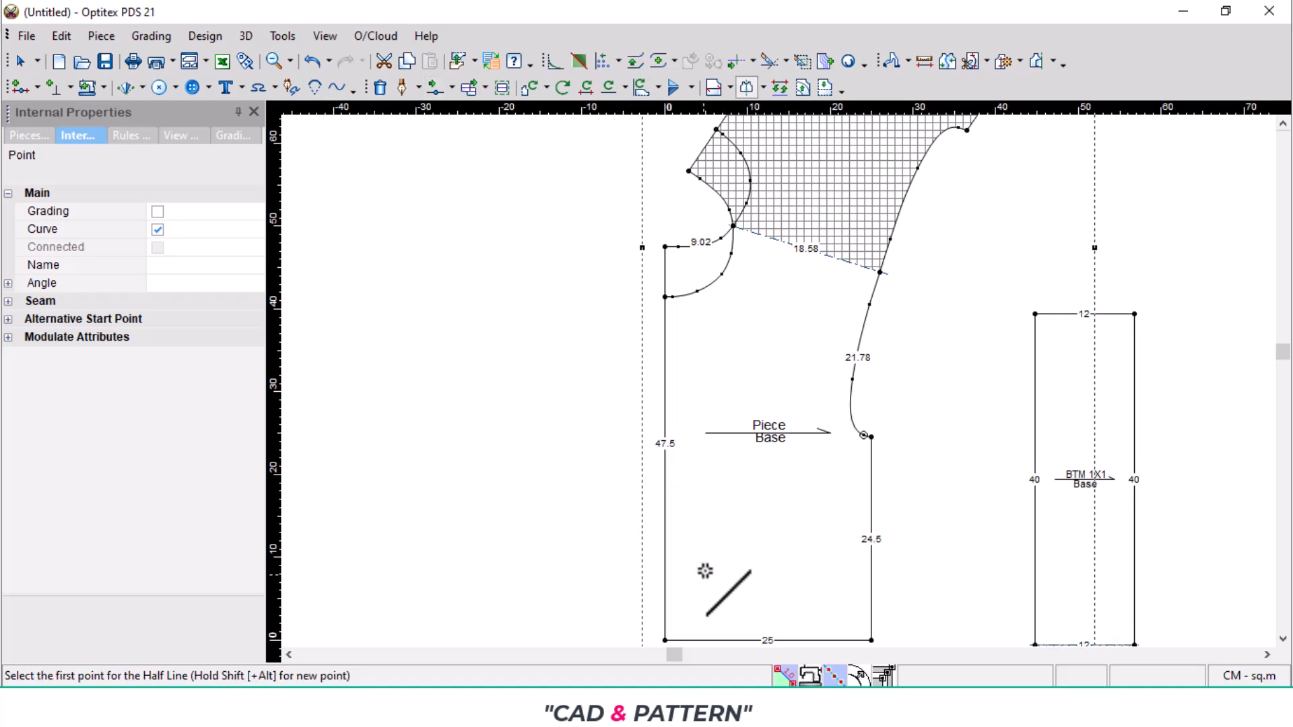
click(665, 640)
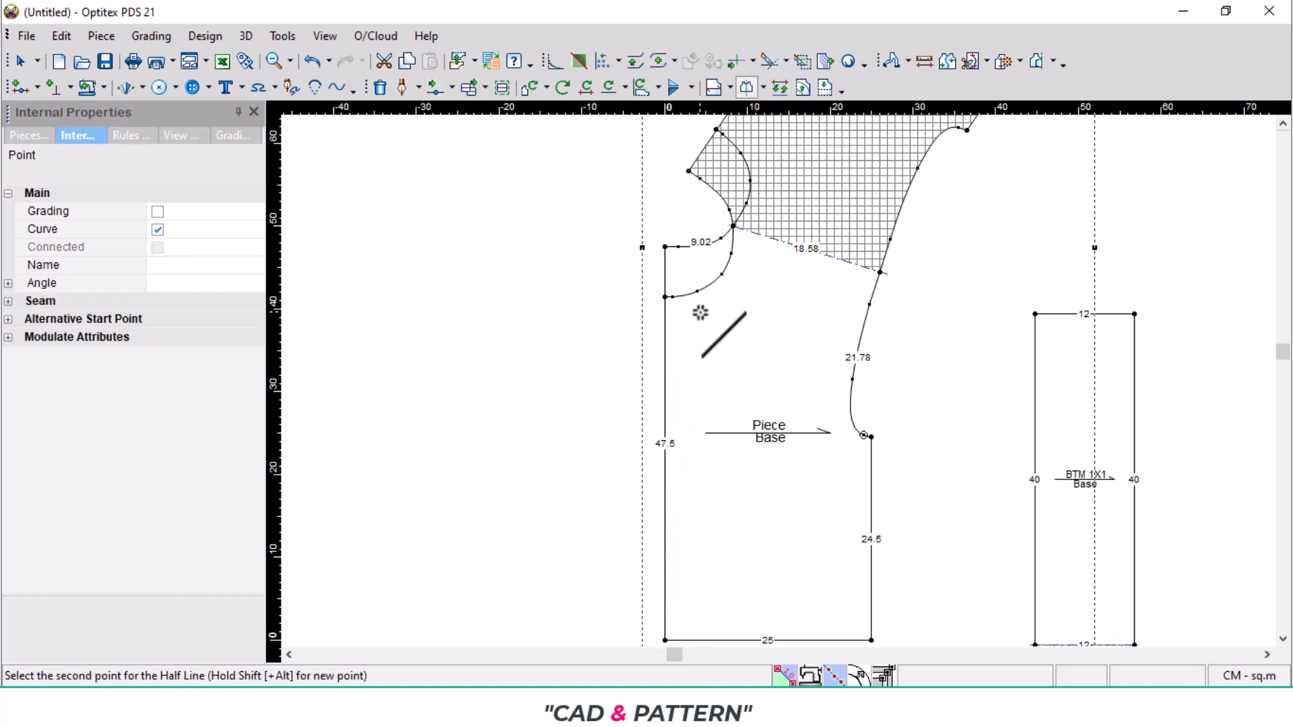
click(665, 248)
scroll(777, 384, up, 4)
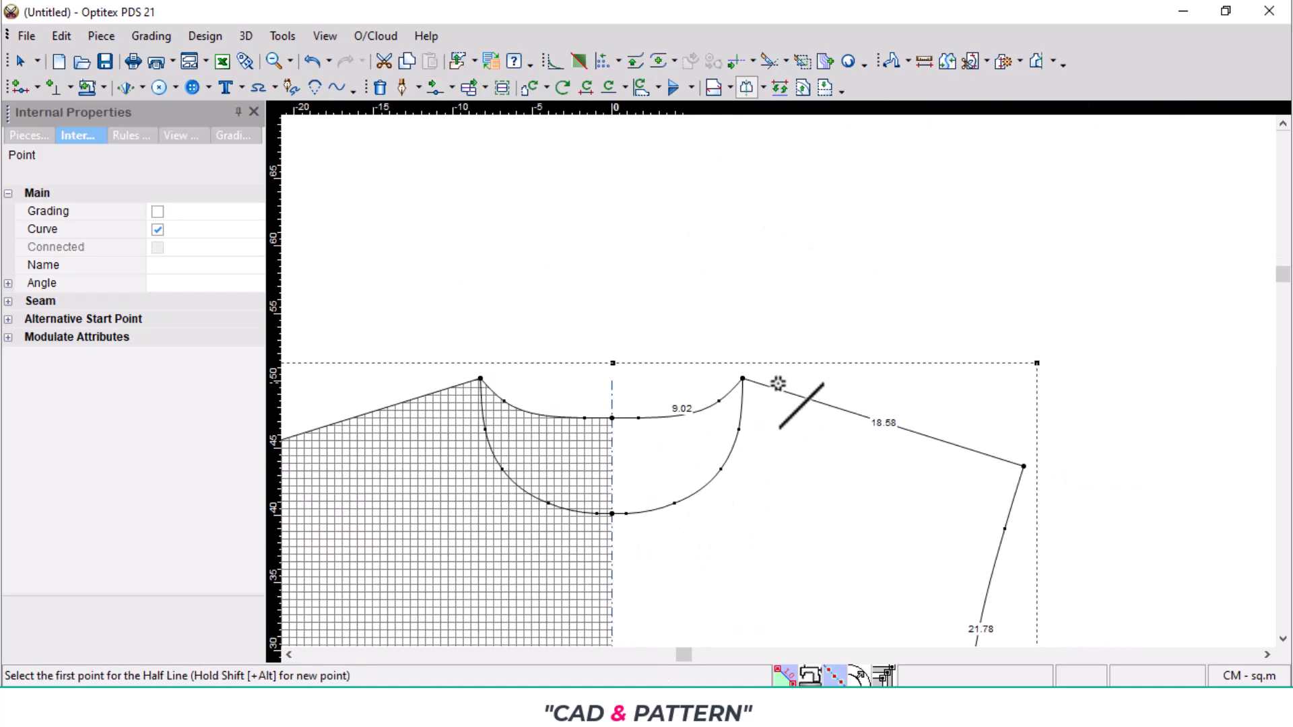
scroll(636, 426, down, 3)
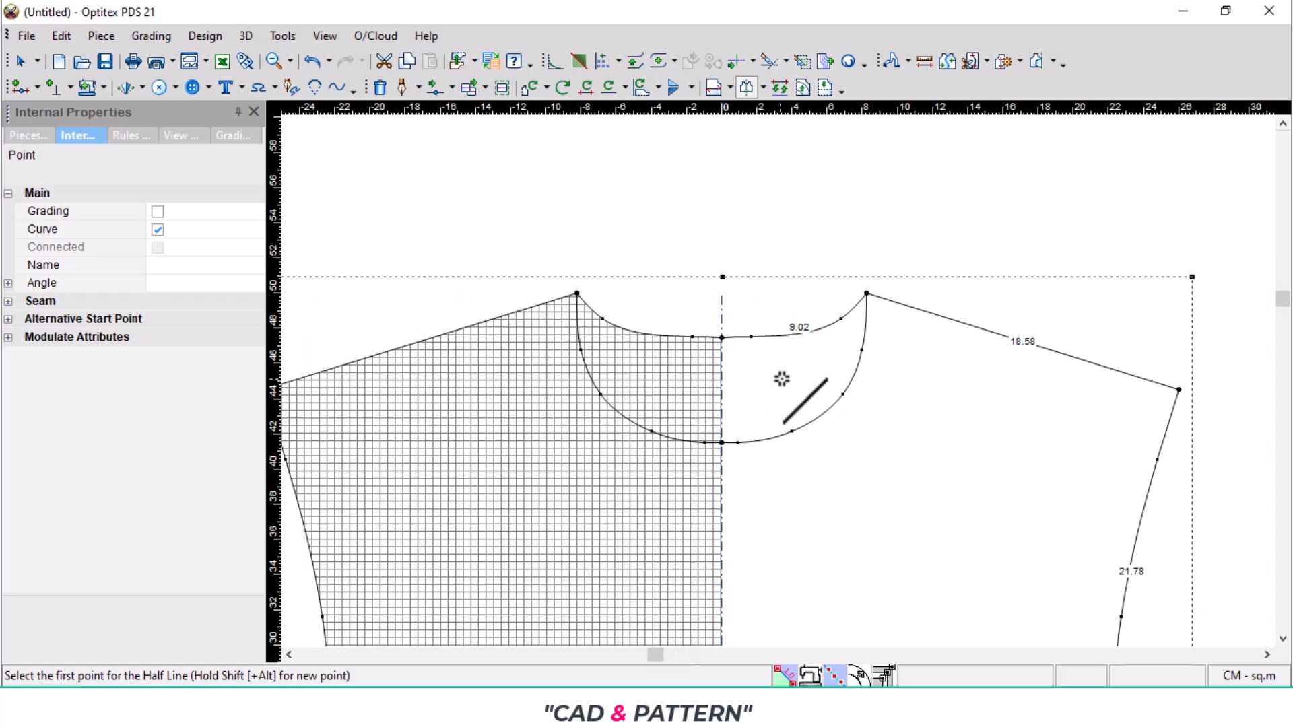
scroll(781, 379, up, 2)
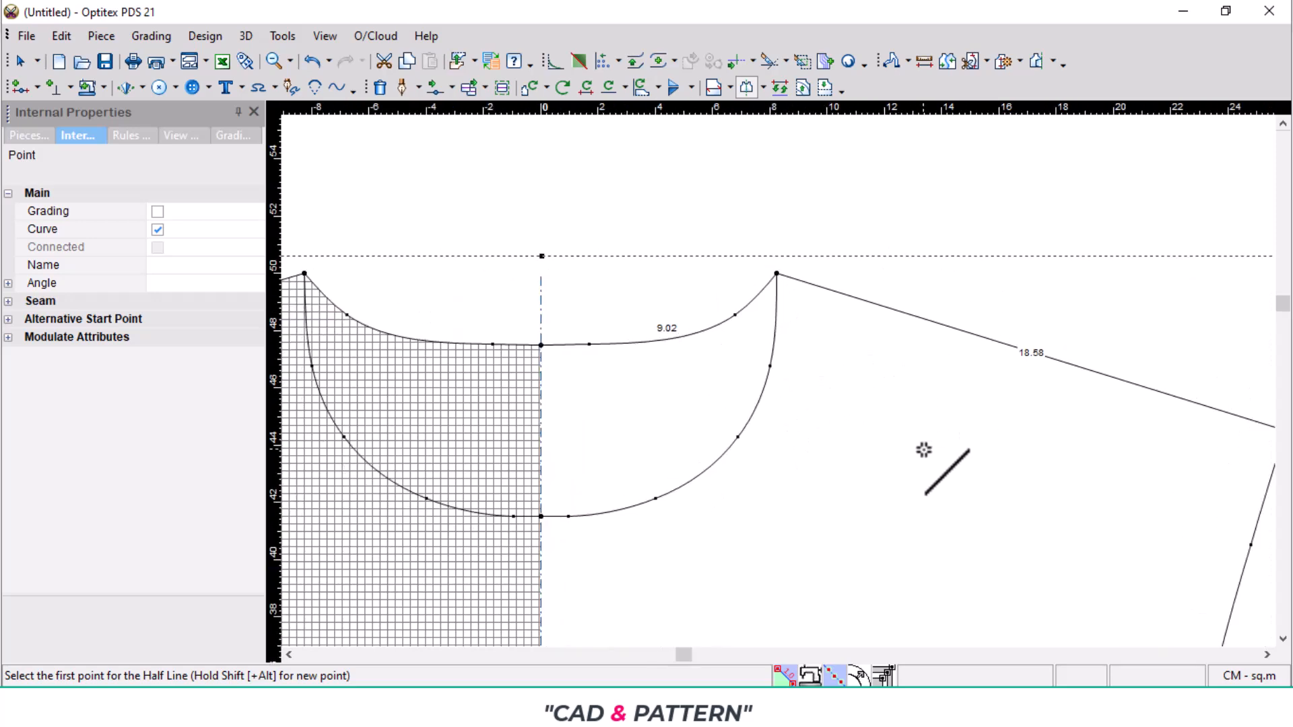
- Save the pattern as a PDS file named LADY'S SWEAT SHIRT
key(ctrl+s)
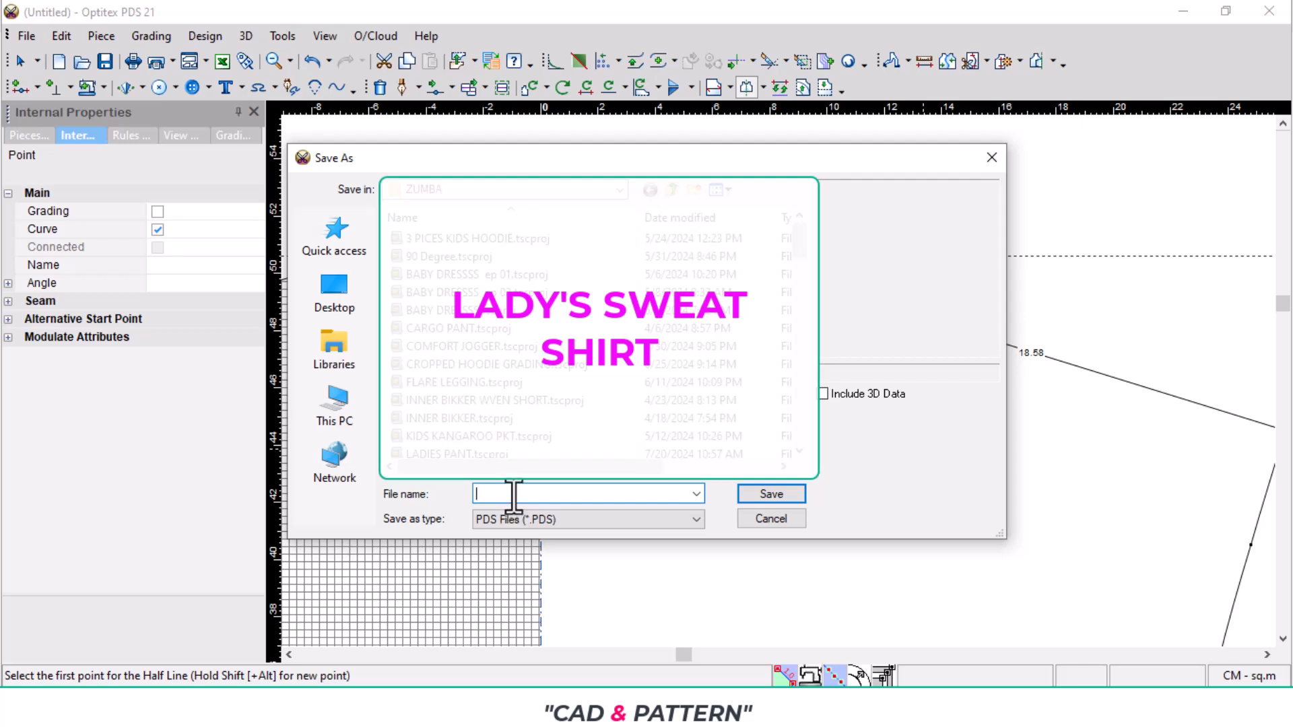
text(LADY)
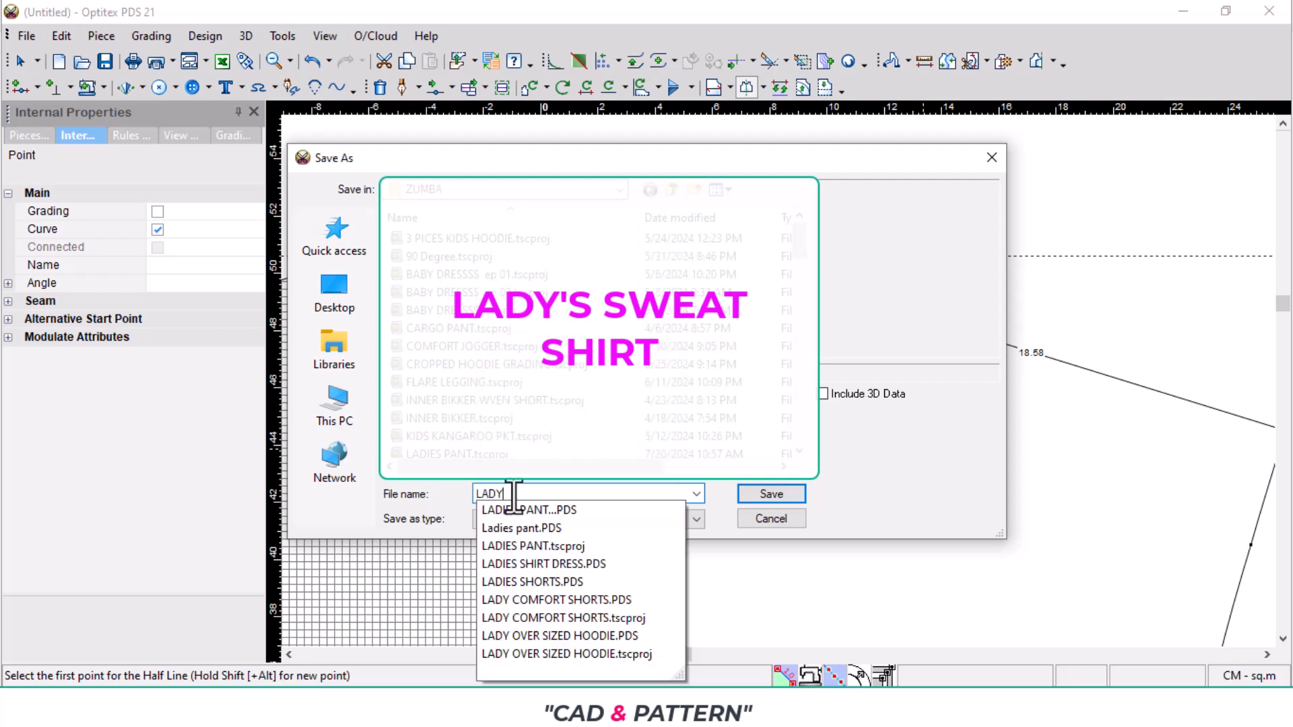
text('S SWEAT SHIRT)
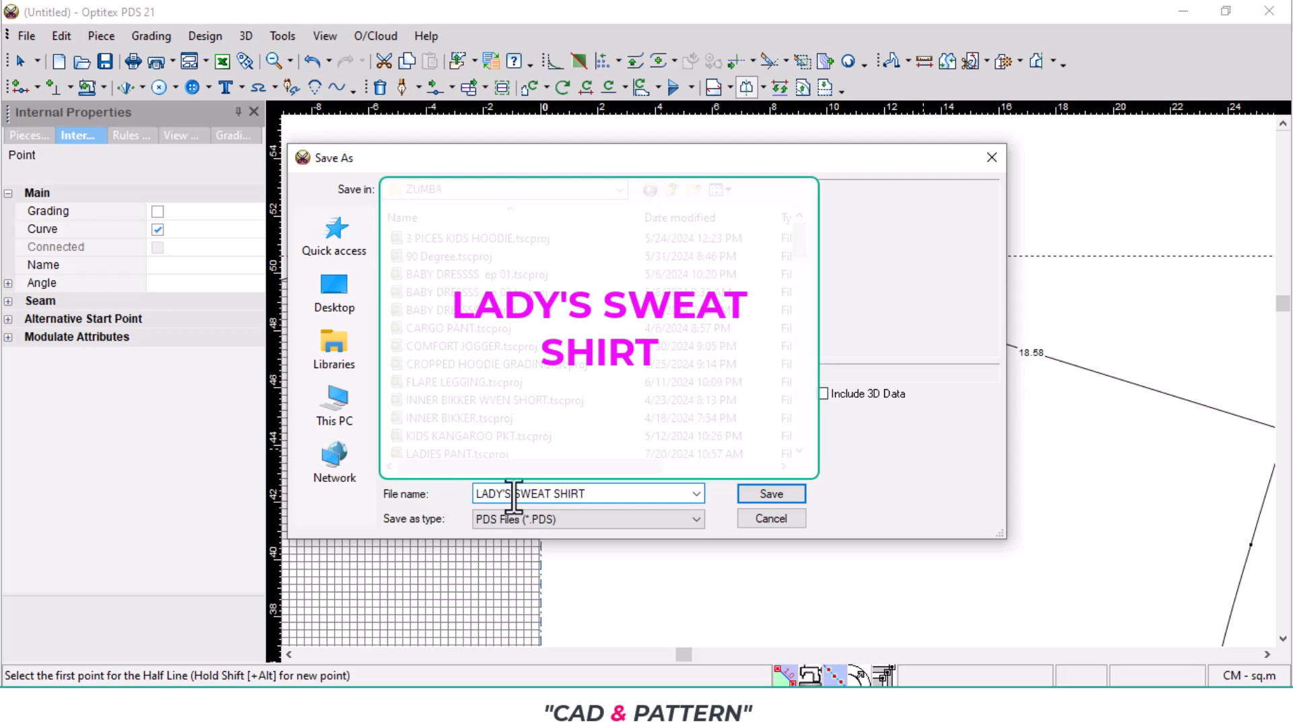
key(Return)
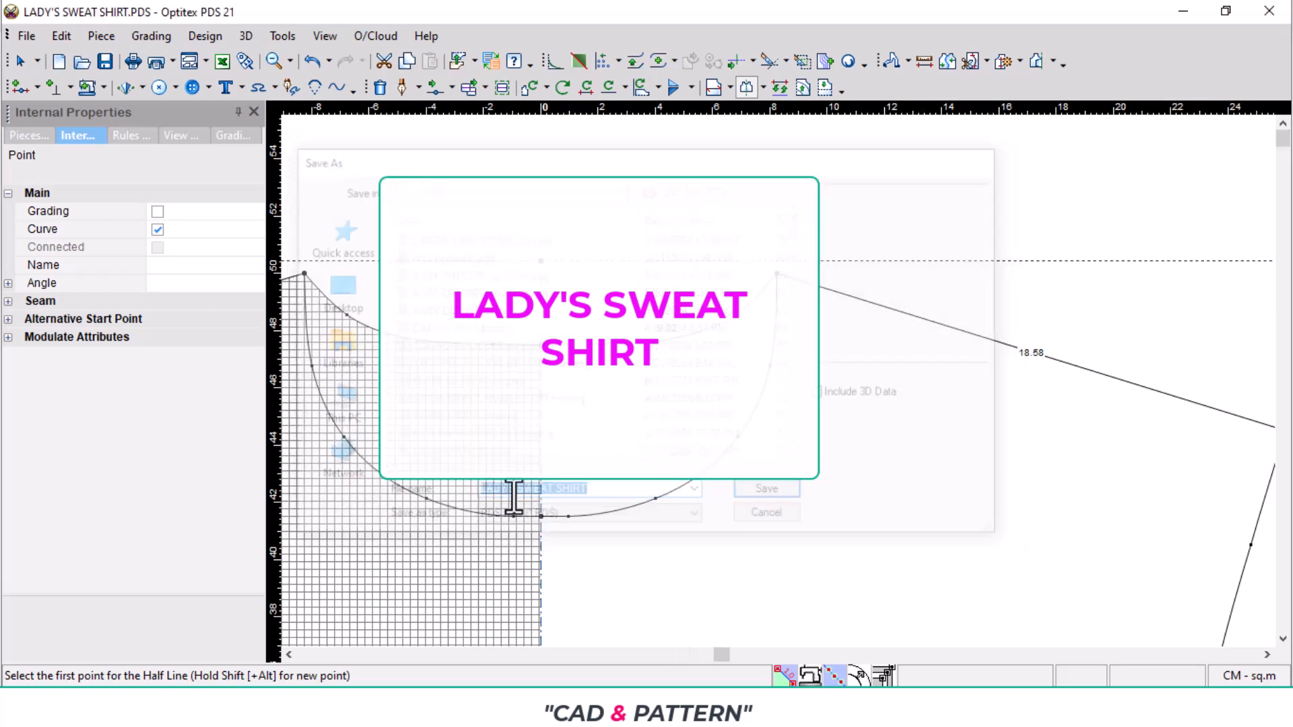
- Switch to the tech pack PDF, check the size S sleeve length and the pant measurements page, and return to Optitex PDS
scroll(830, 377, down, 2)
scroll(774, 370, down, 2)
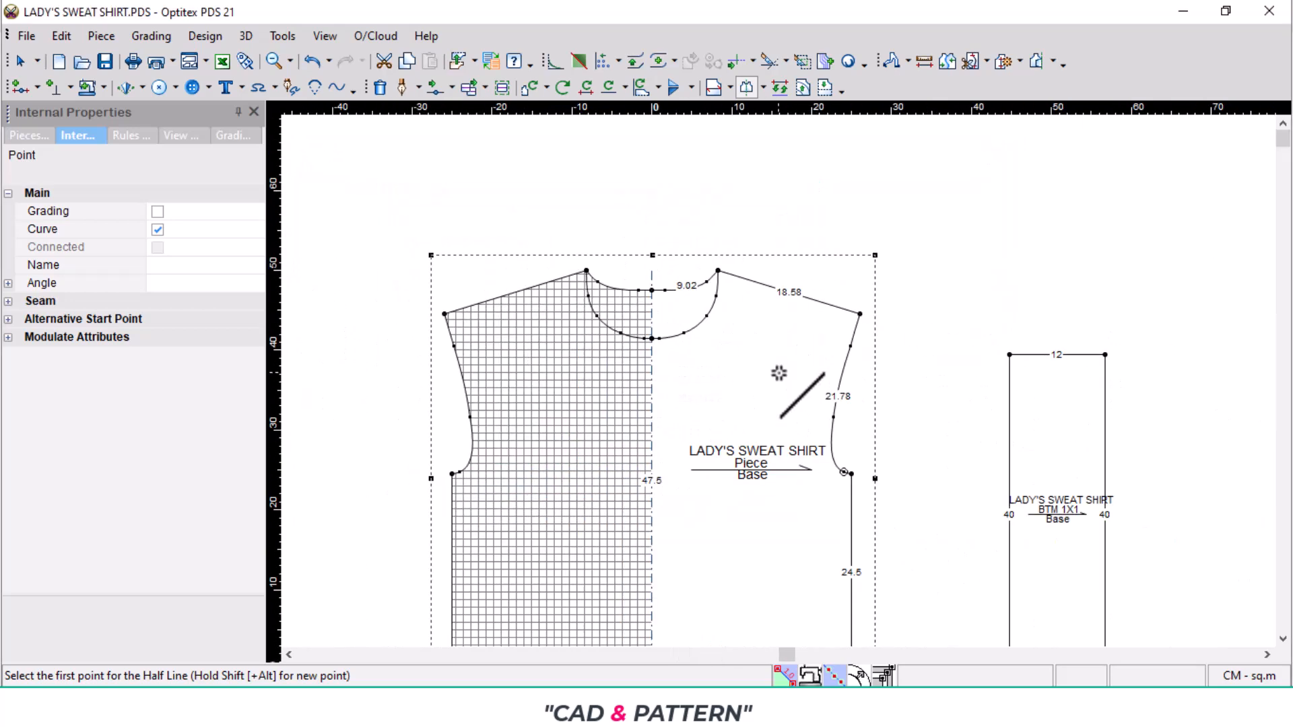
scroll(664, 418, down, 2)
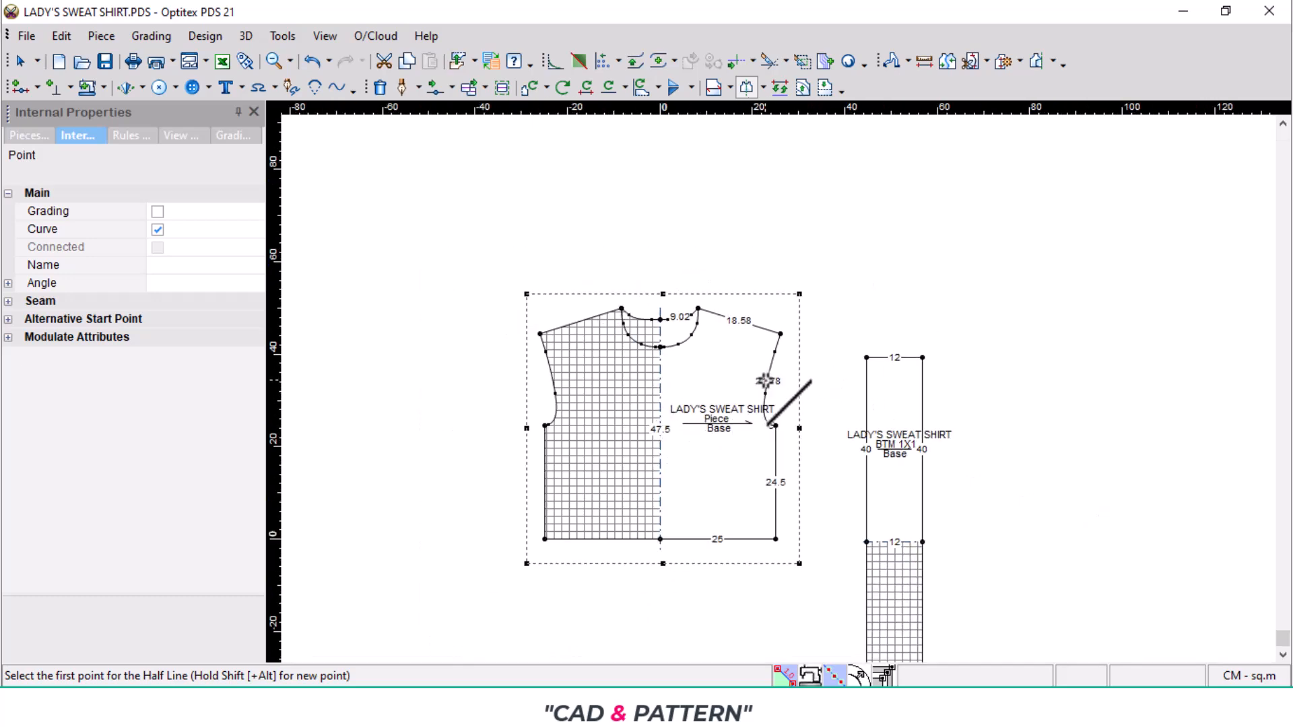
scroll(784, 372, up, 2)
click(663, 707)
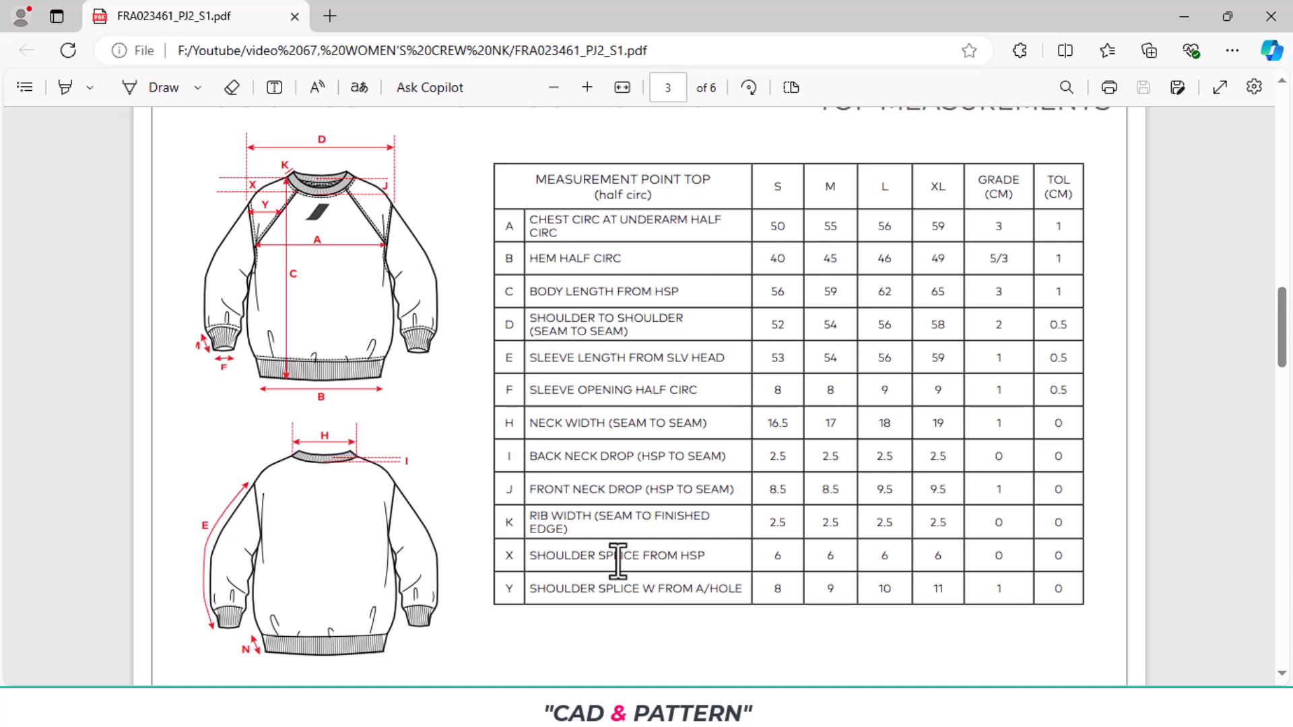
drag(485, 338, 781, 371)
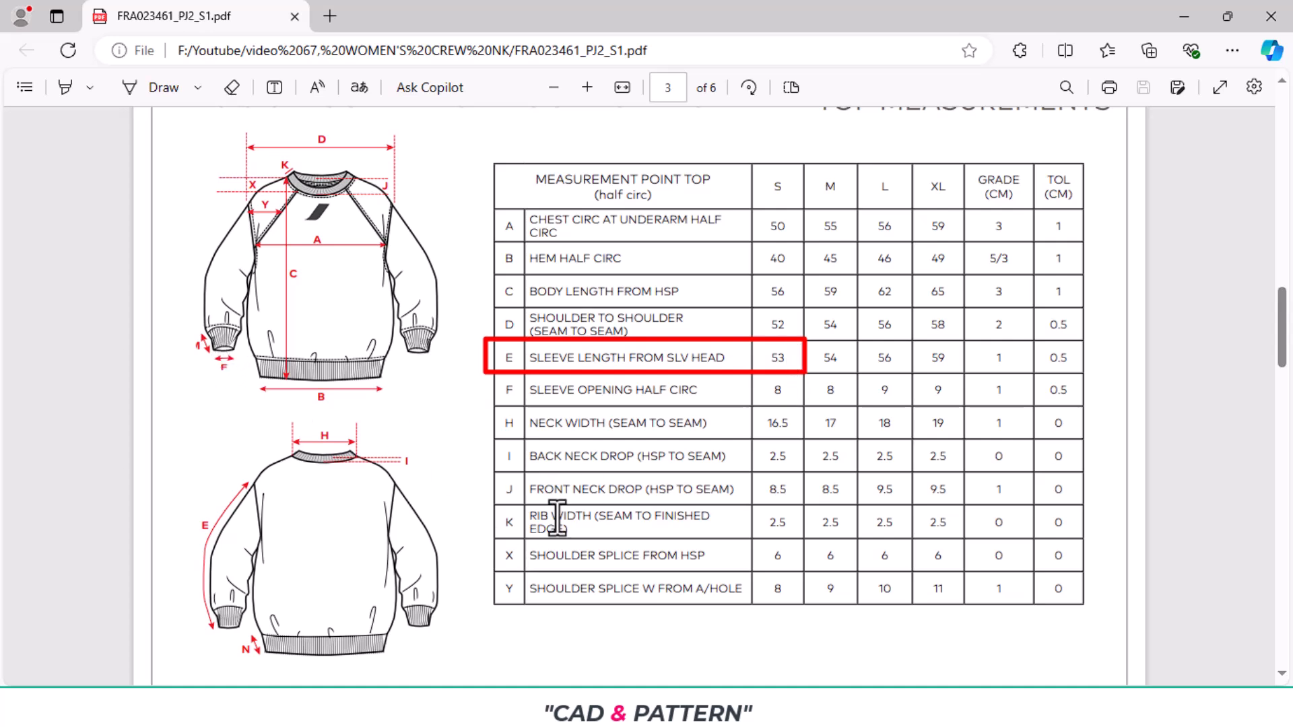
scroll(903, 502, down, 10)
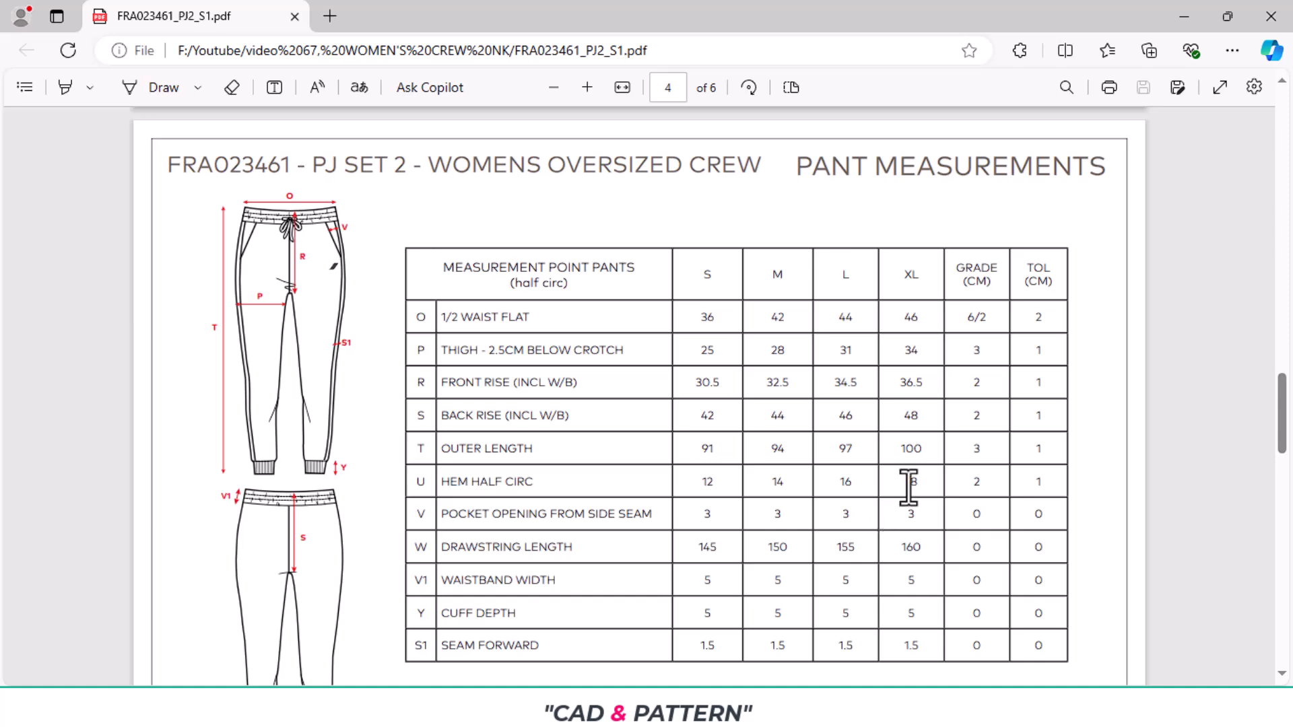
scroll(902, 492, up, 8)
scroll(815, 508, down, 4)
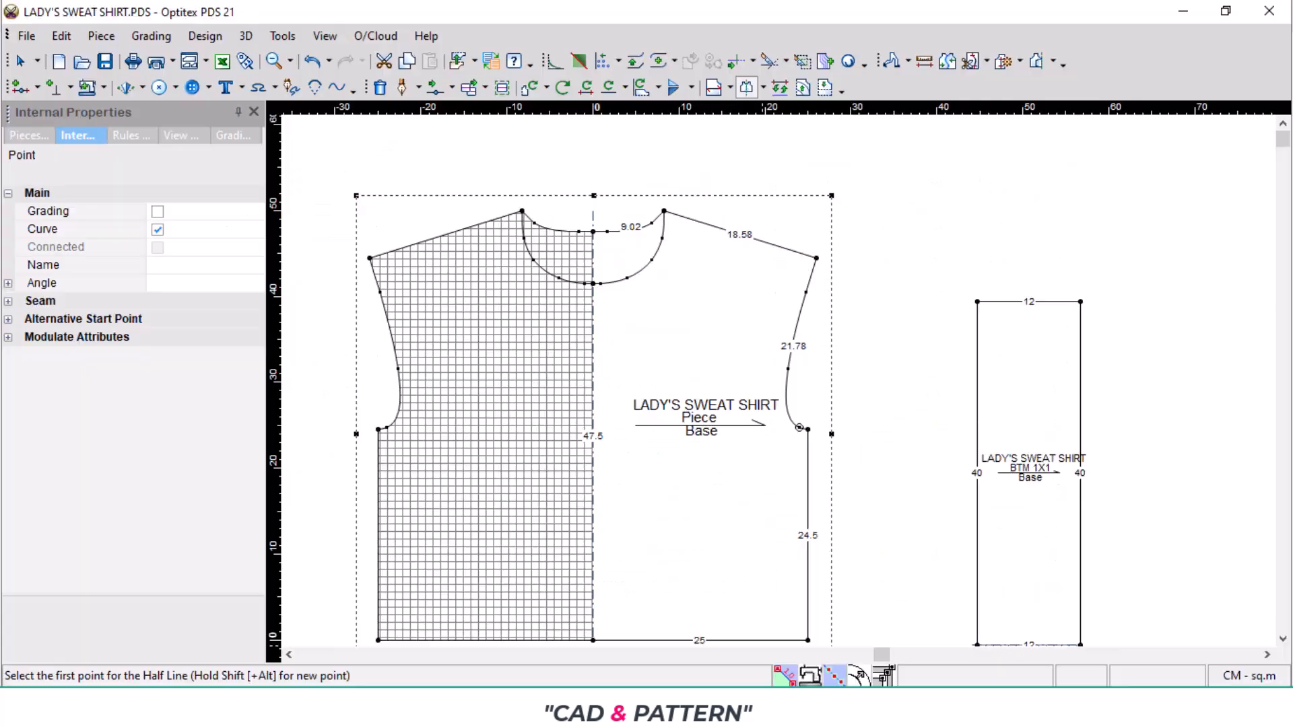
- Create a rectangular piece 18 cm long and 47 cm wide, placing it beside the body and moving BTM 1X1 clear of it
right_click(864, 352)
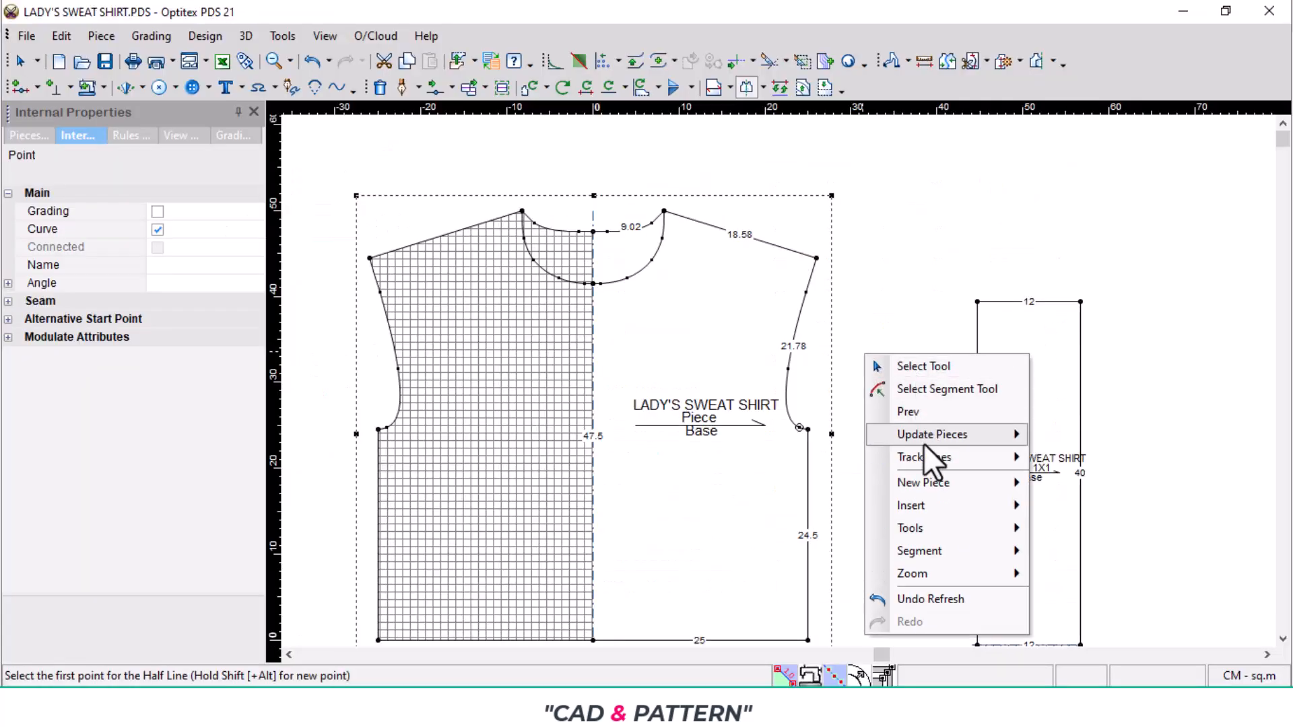
mouse_move(924, 483)
click(1111, 495)
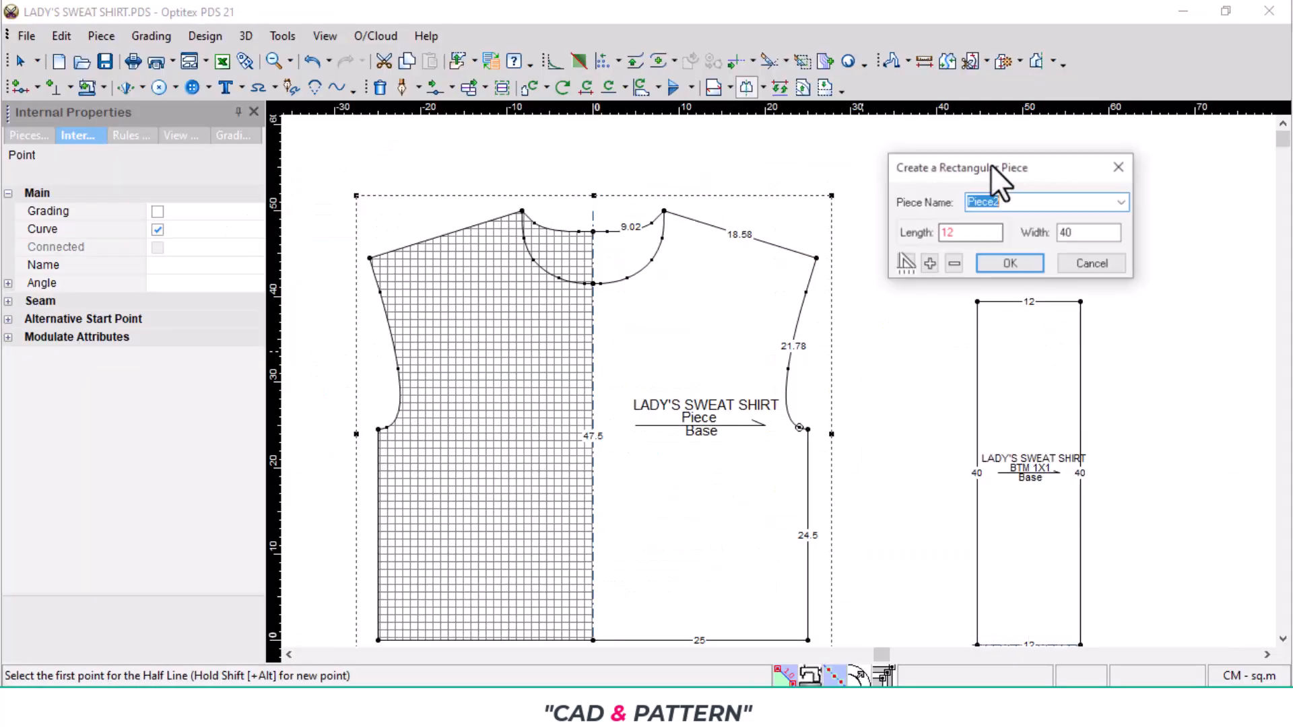
double_click(947, 232)
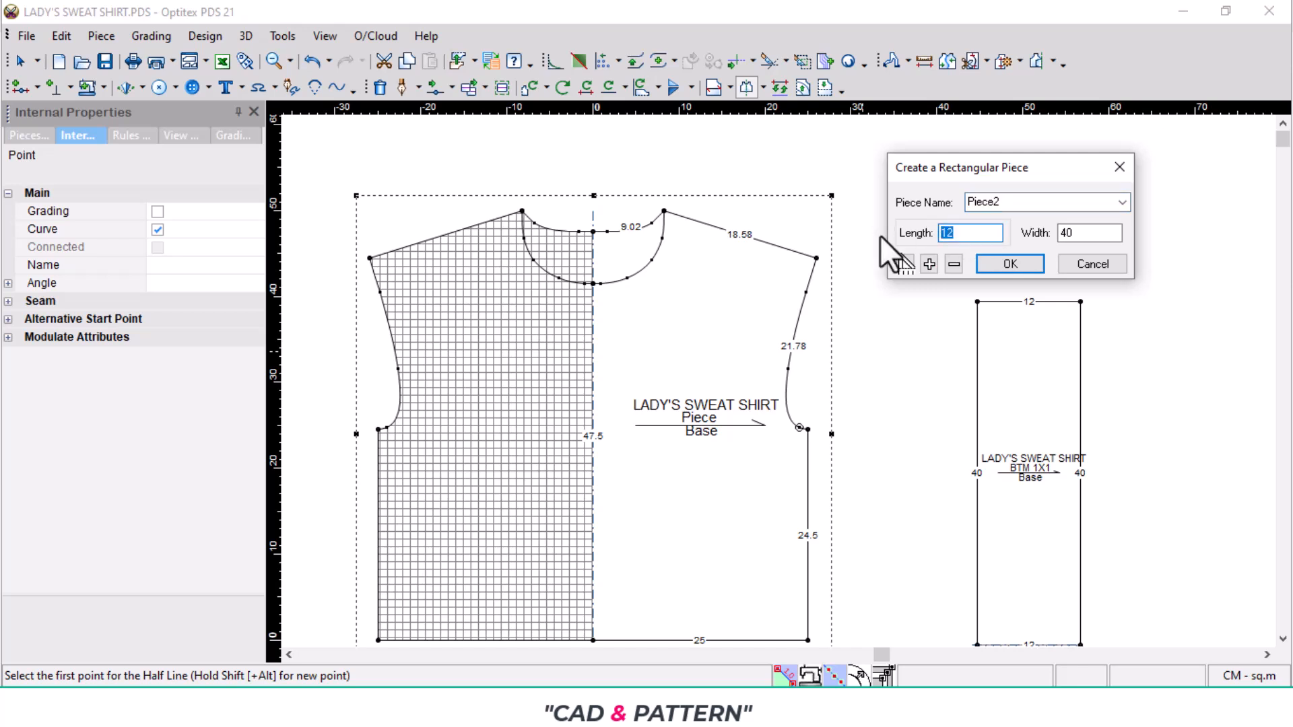
text(18)
key(Tab)
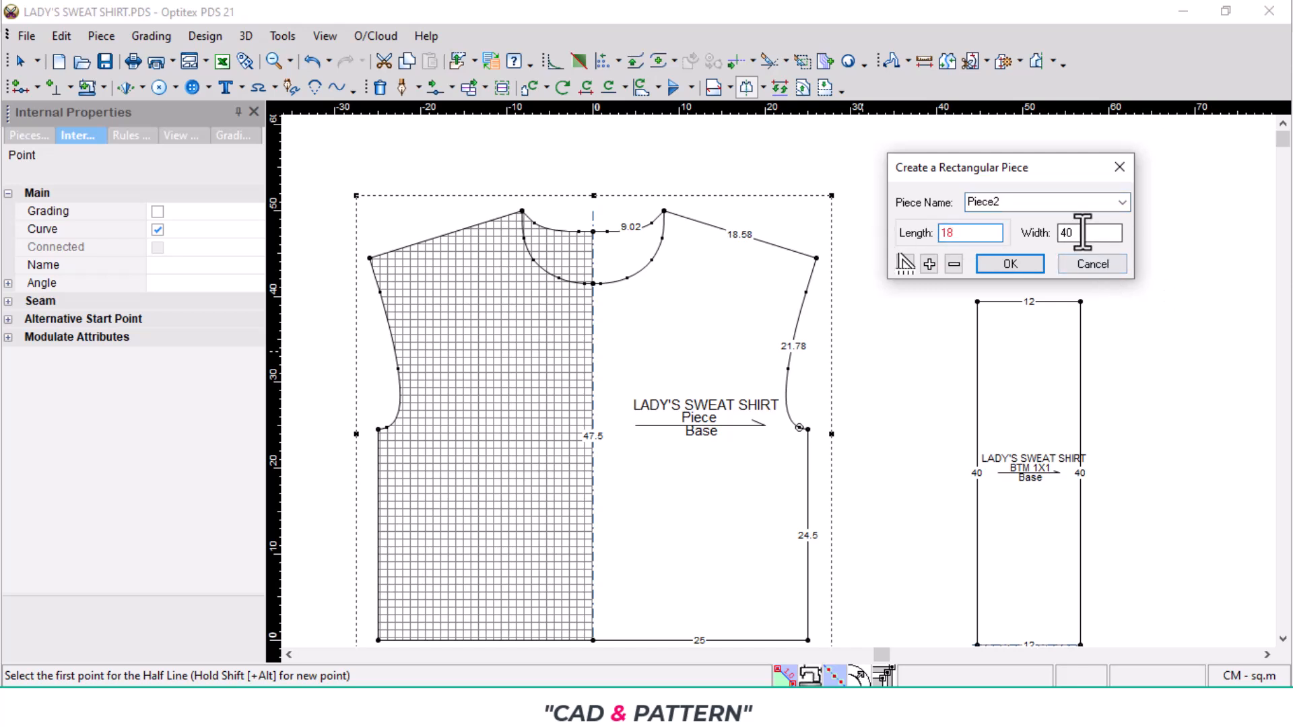
text(47)
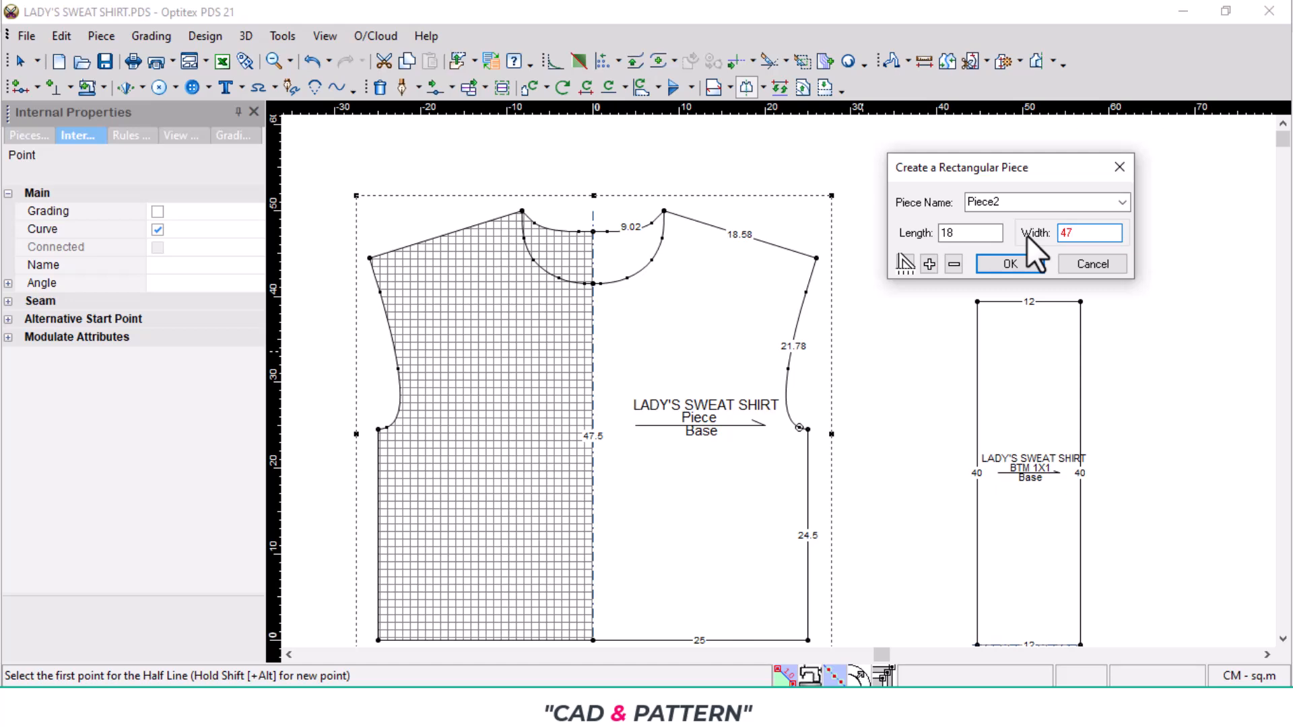
key(Return)
drag(1065, 450, 903, 230)
drag(959, 301, 1048, 285)
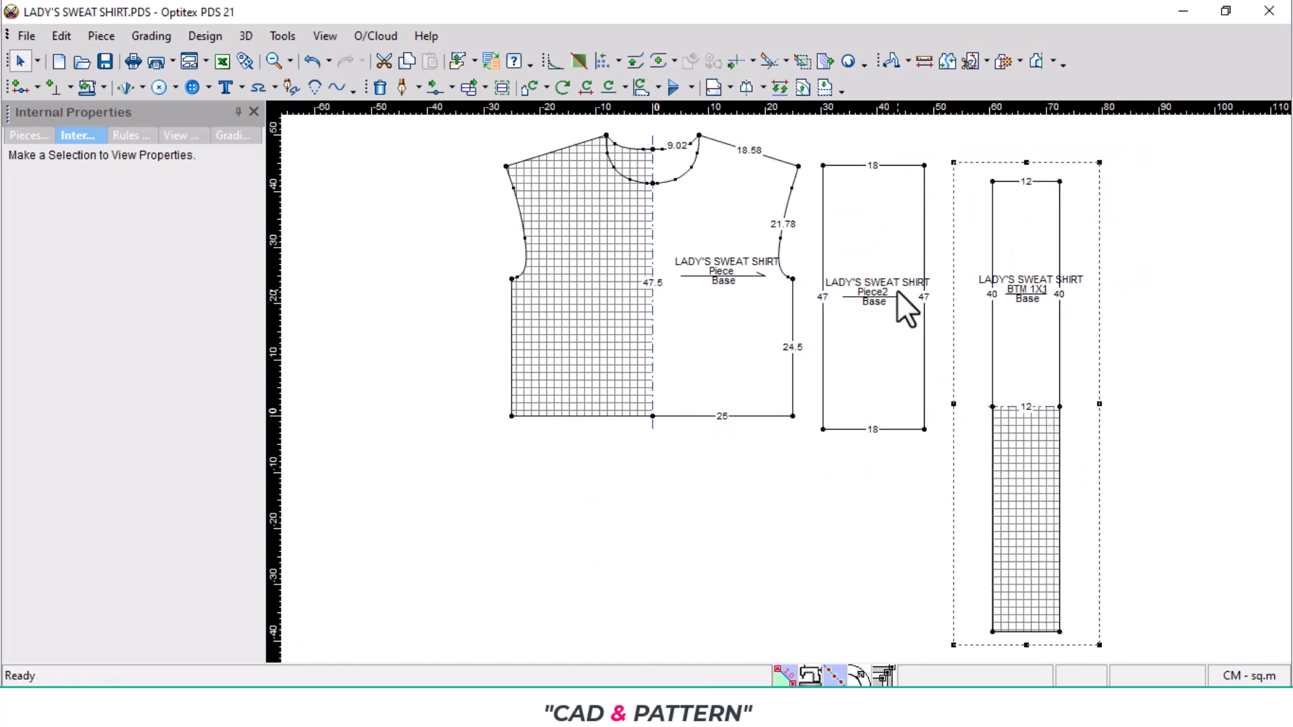
- Switch to the tech pack PDF and check the size S sleeve opening half circumference
scroll(897, 290, up, 3)
click(663, 708)
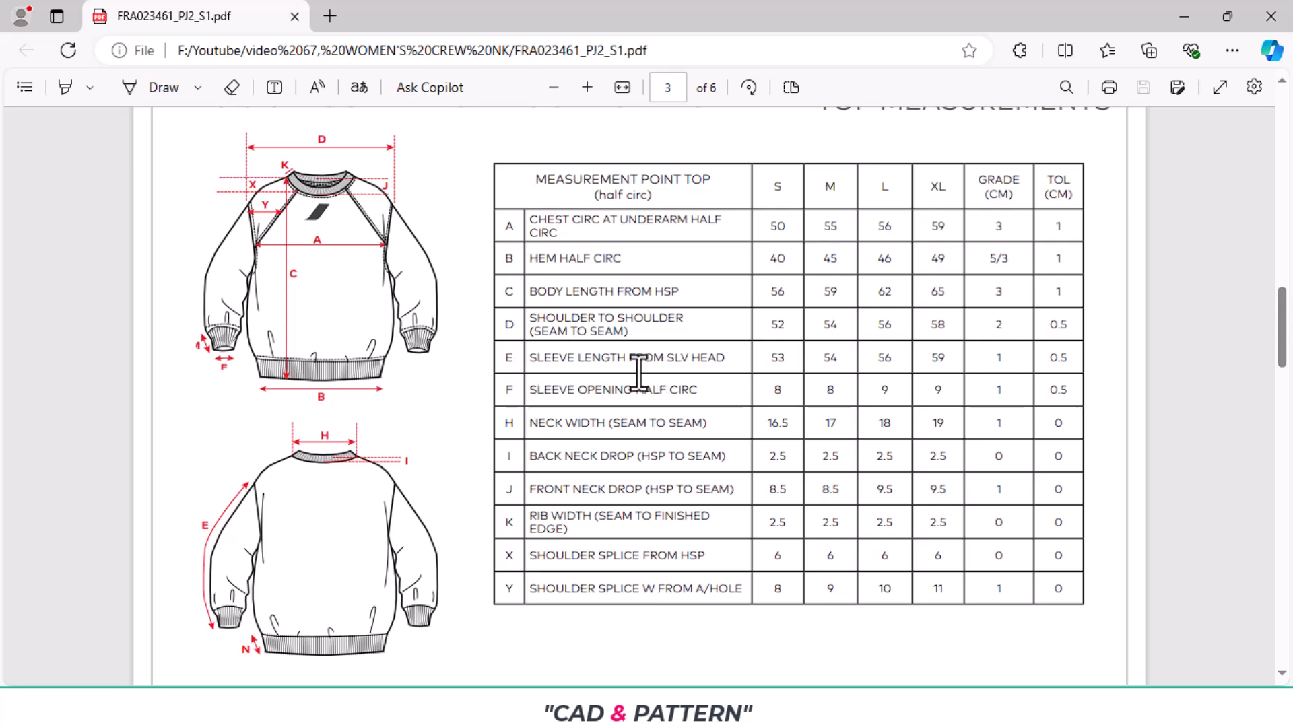
- Mark the size S sleeve opening value, return to Optitex PDS, and create a rectangular piece named CUFF 1X2, 12 cm long and 8 cm wide
double_click(784, 396)
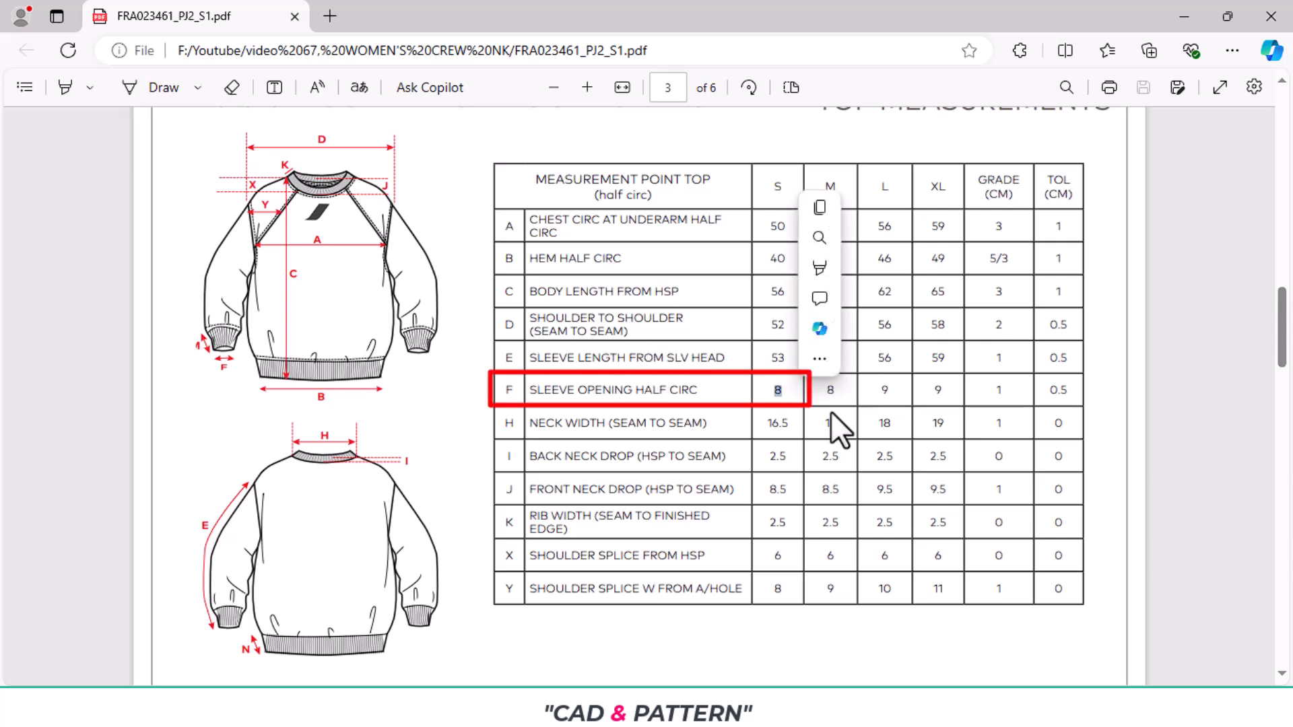
click(627, 705)
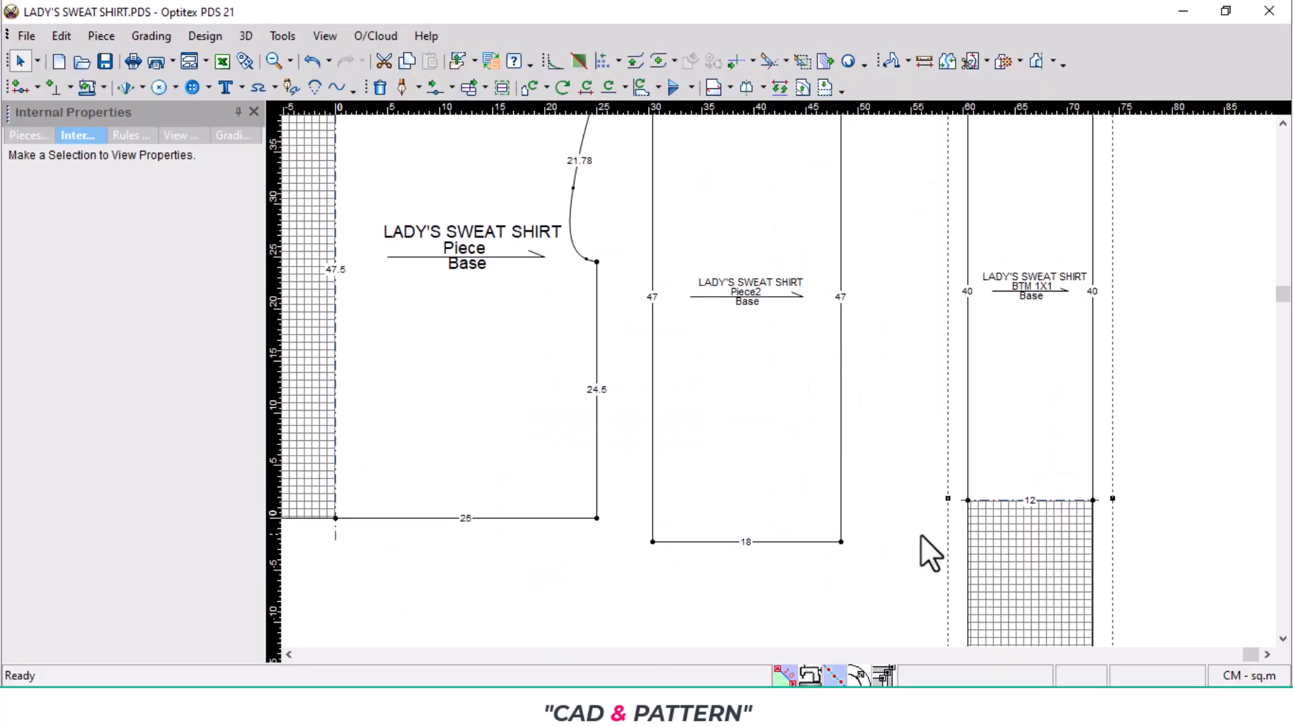
right_click(885, 445)
mouse_move(946, 291)
click(1130, 303)
double_click(946, 232)
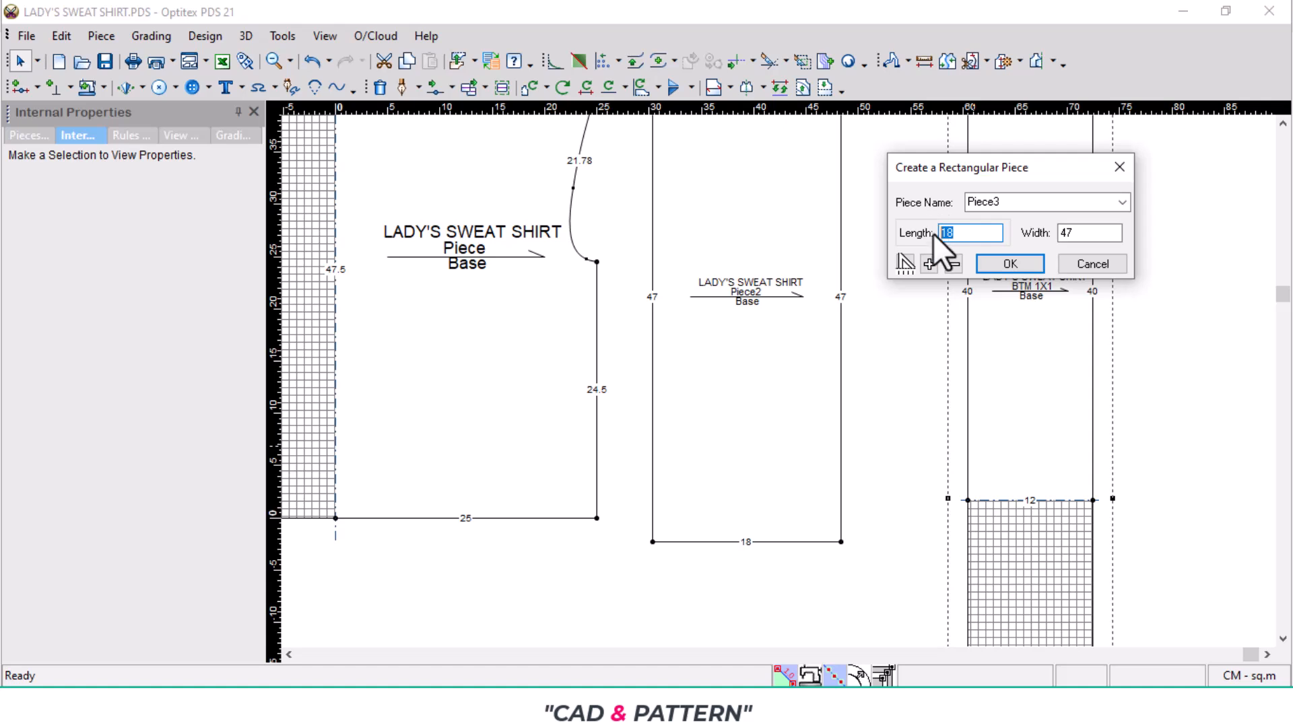
text(16)
double_click(1075, 233)
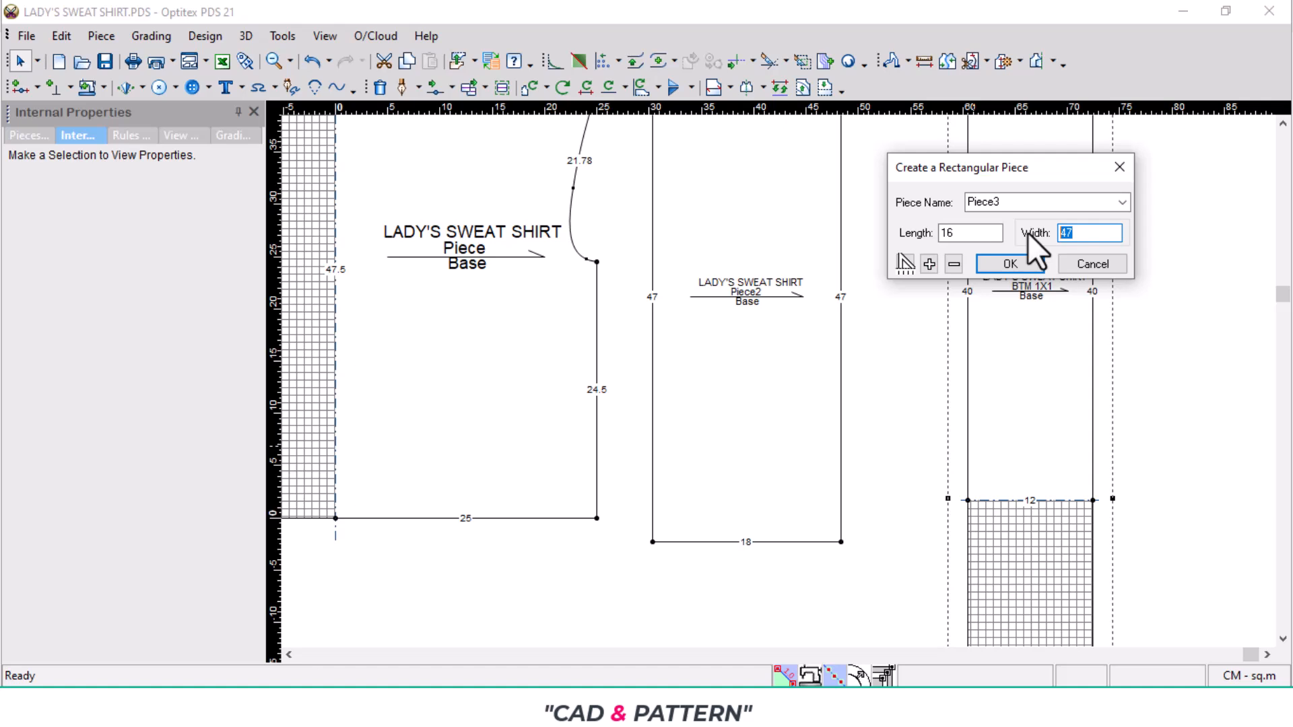
text(8)
double_click(941, 233)
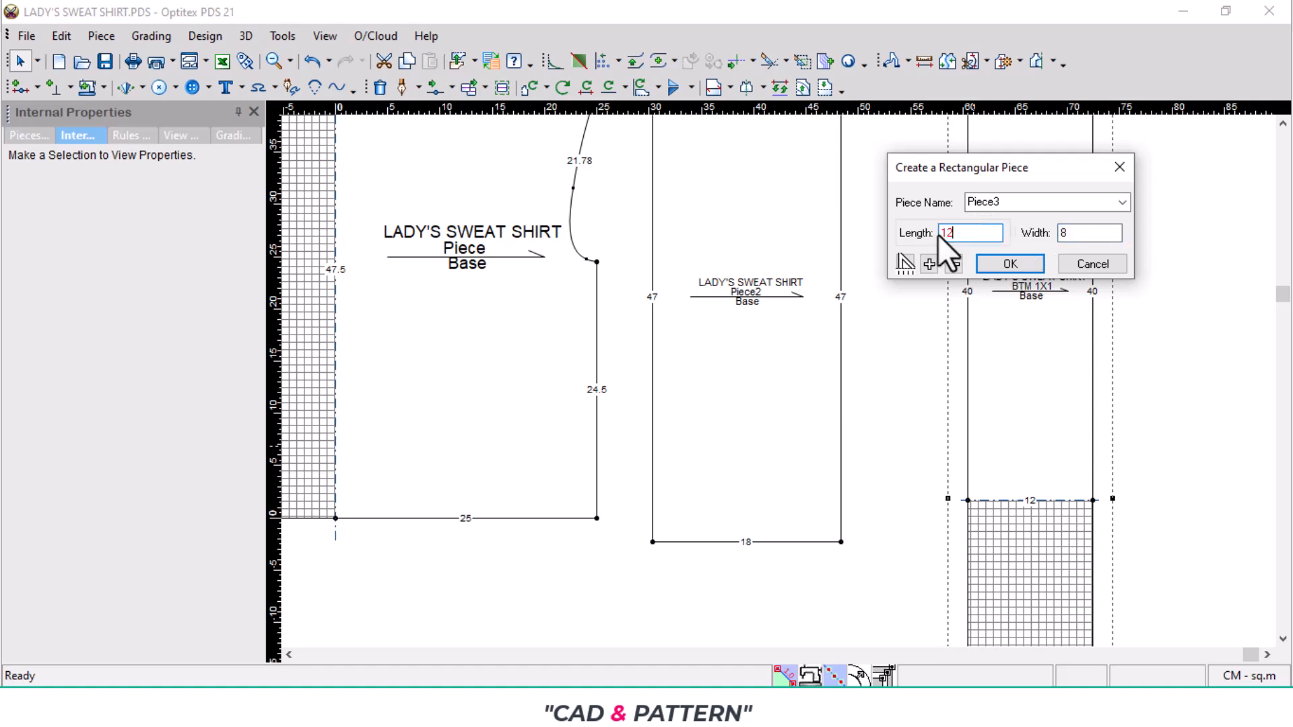
double_click(1003, 203)
text(CUFF 1X2)
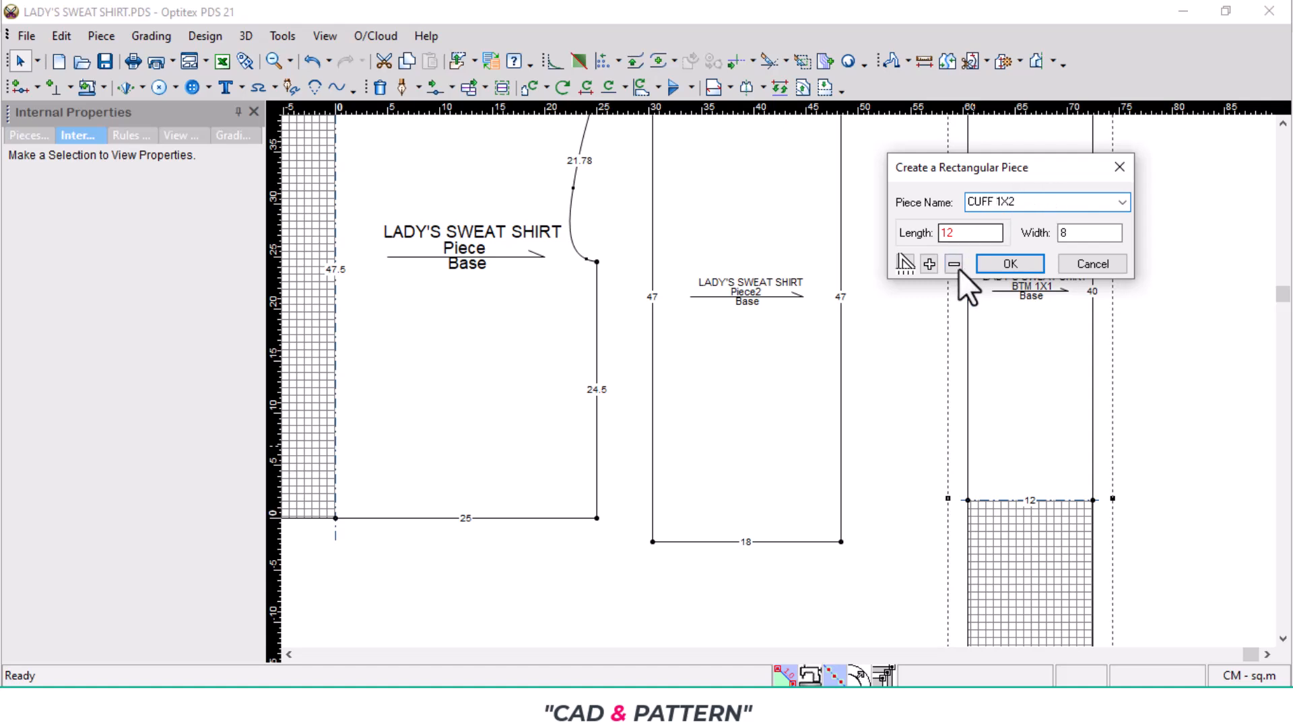
click(1008, 262)
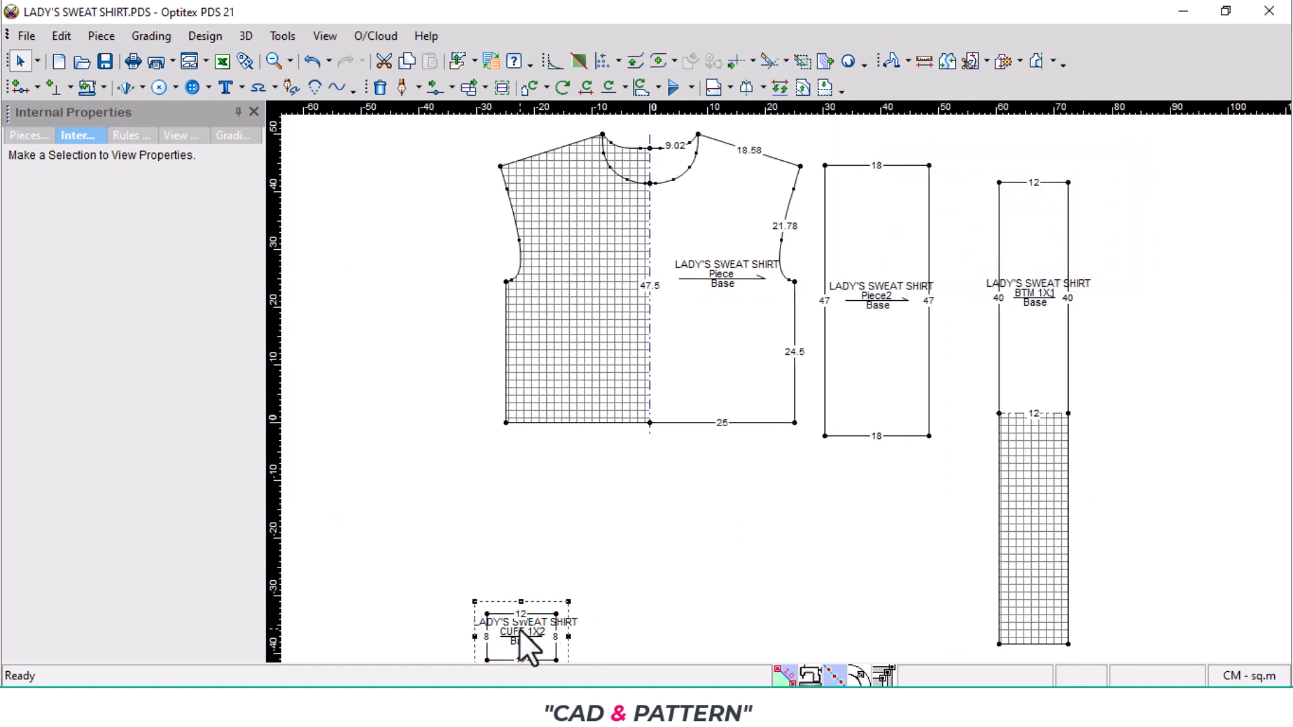
- Place CUFF 1X2 below Piece2 and mirror it across its lower 12 cm edge
drag(520, 629, 857, 469)
scroll(779, 379, up, 5)
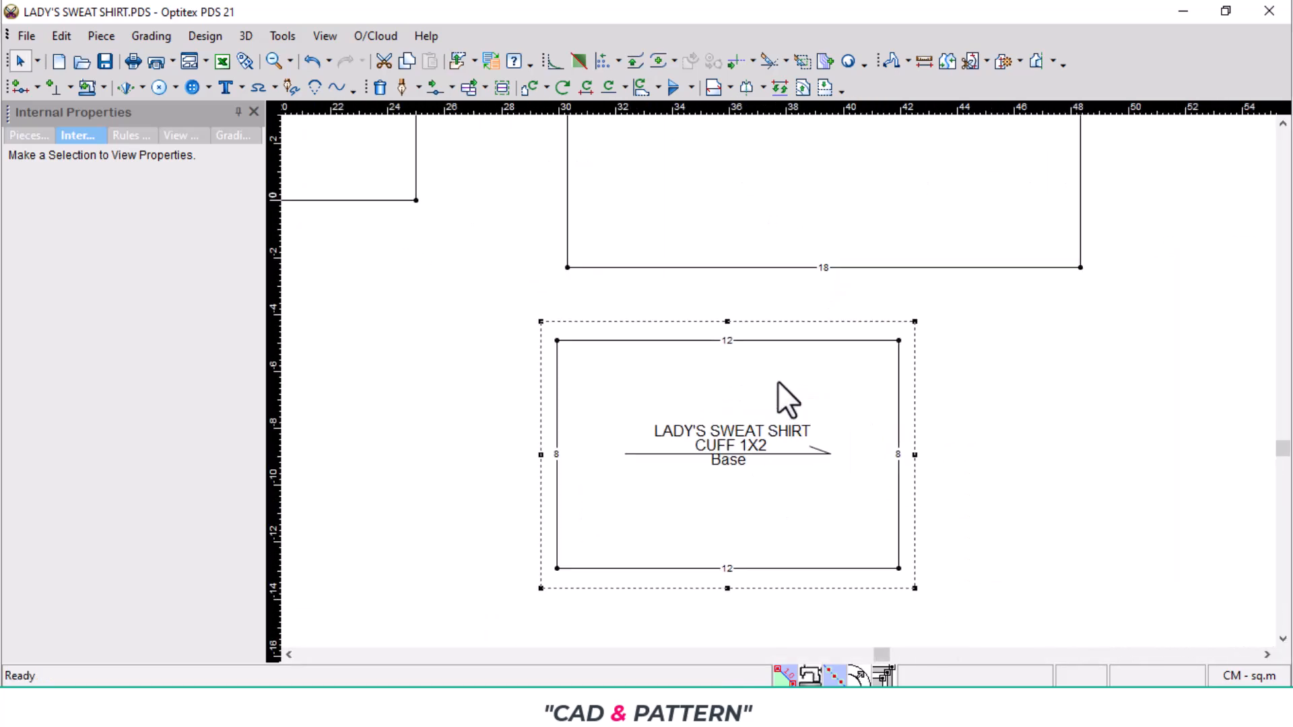
scroll(779, 383, up, 1)
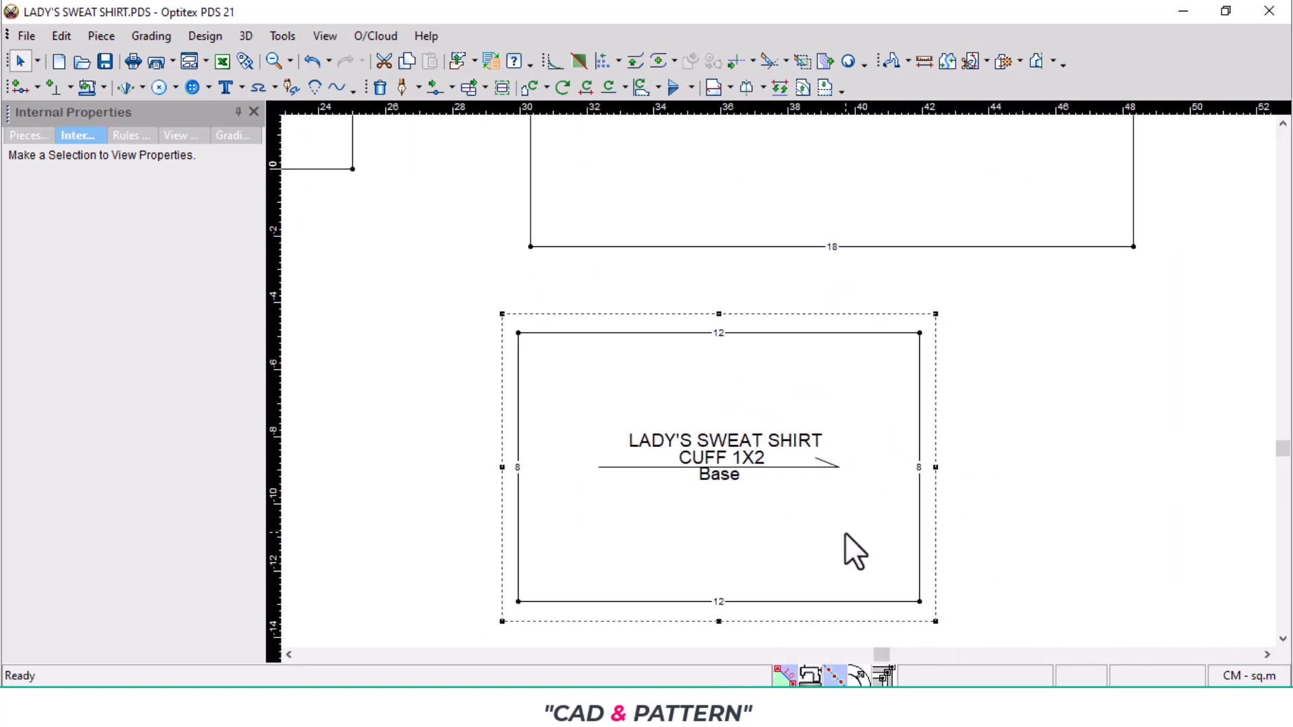
key(h)
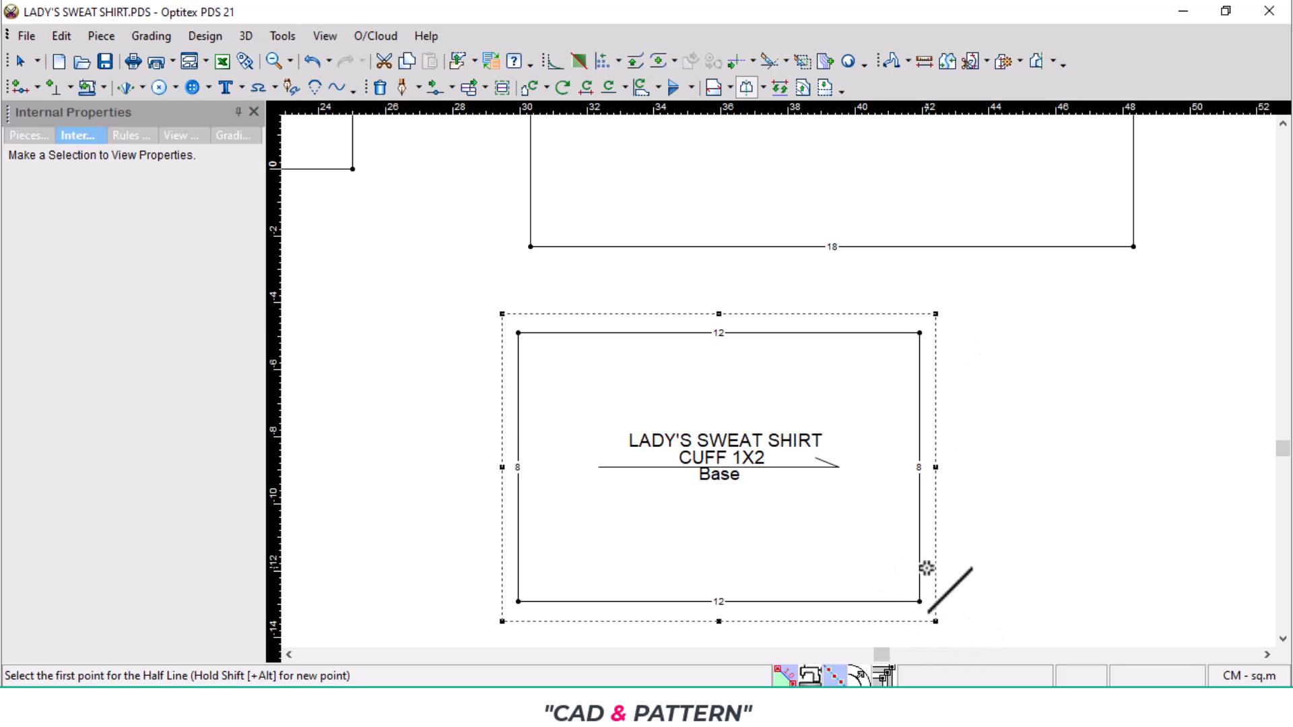
click(921, 603)
click(518, 602)
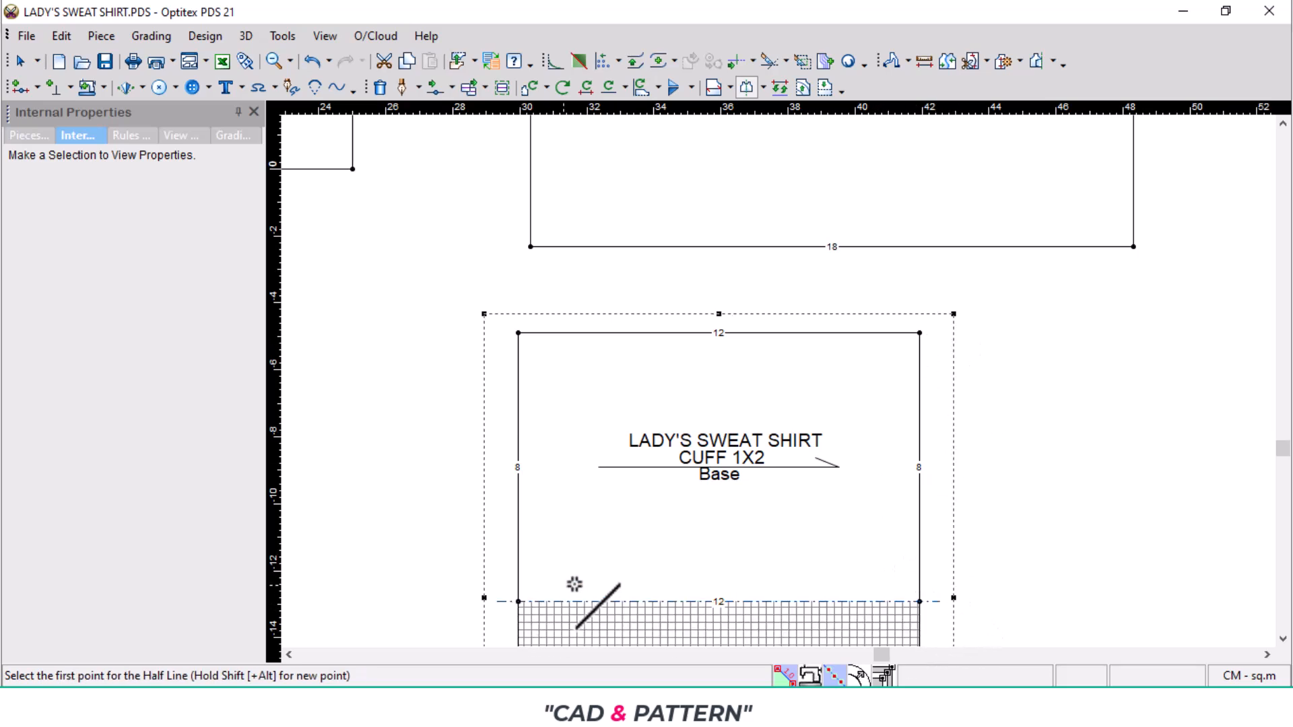
scroll(783, 376, down, 1)
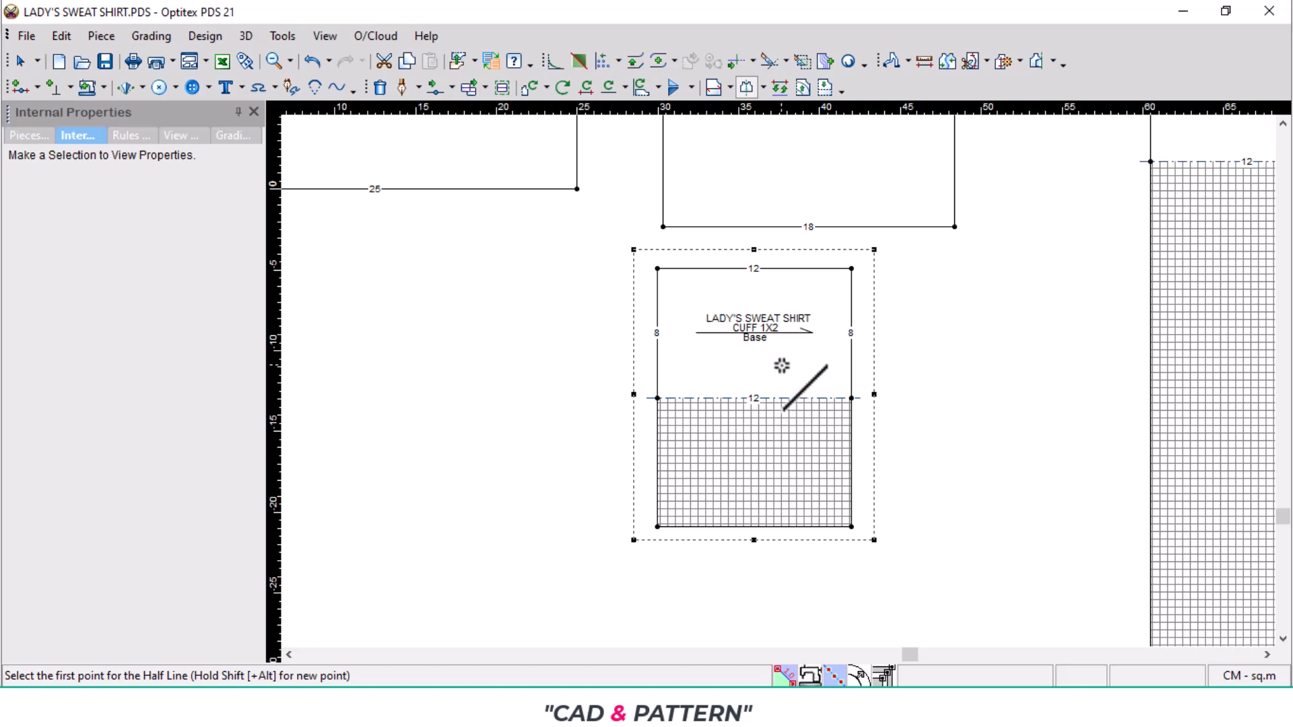
- Rotate CUFF 1X2 90 degrees counterclockwise and position it directly beneath the lower edge of Piece2
key(bracketleft)
drag(743, 369, 817, 363)
scroll(797, 396, up, 1)
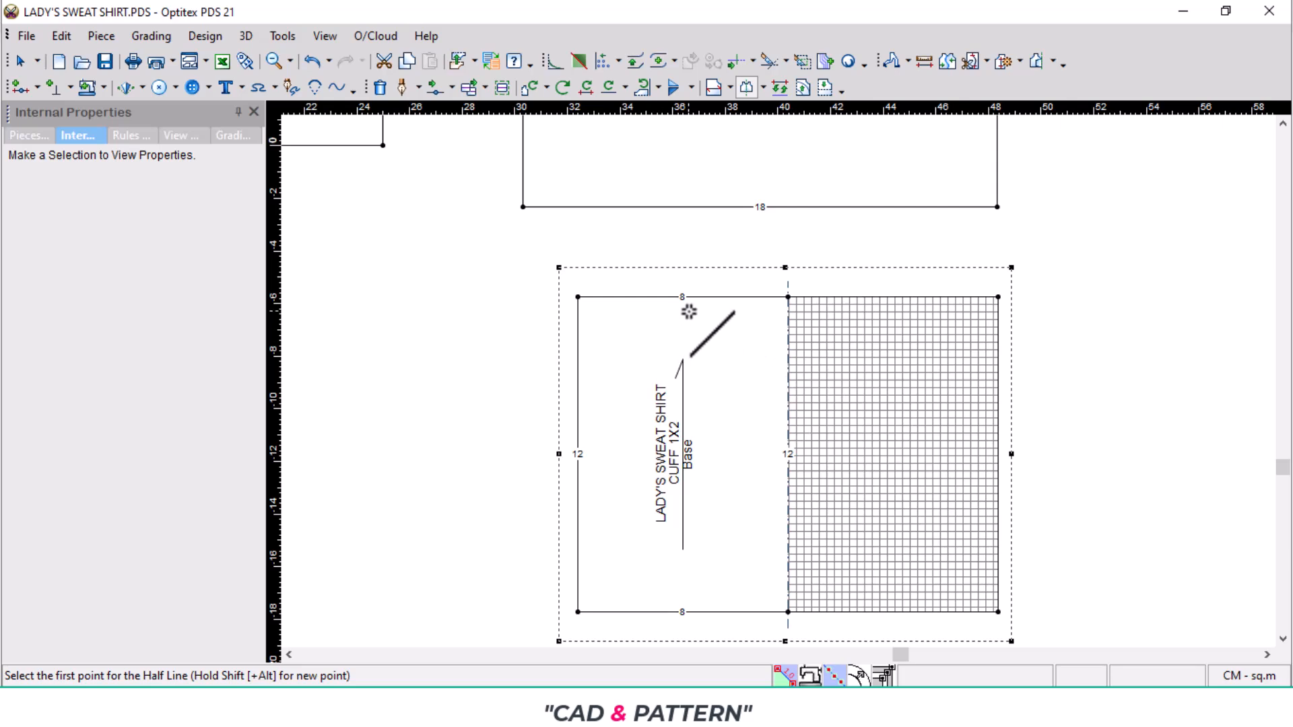
scroll(679, 288, down, 3)
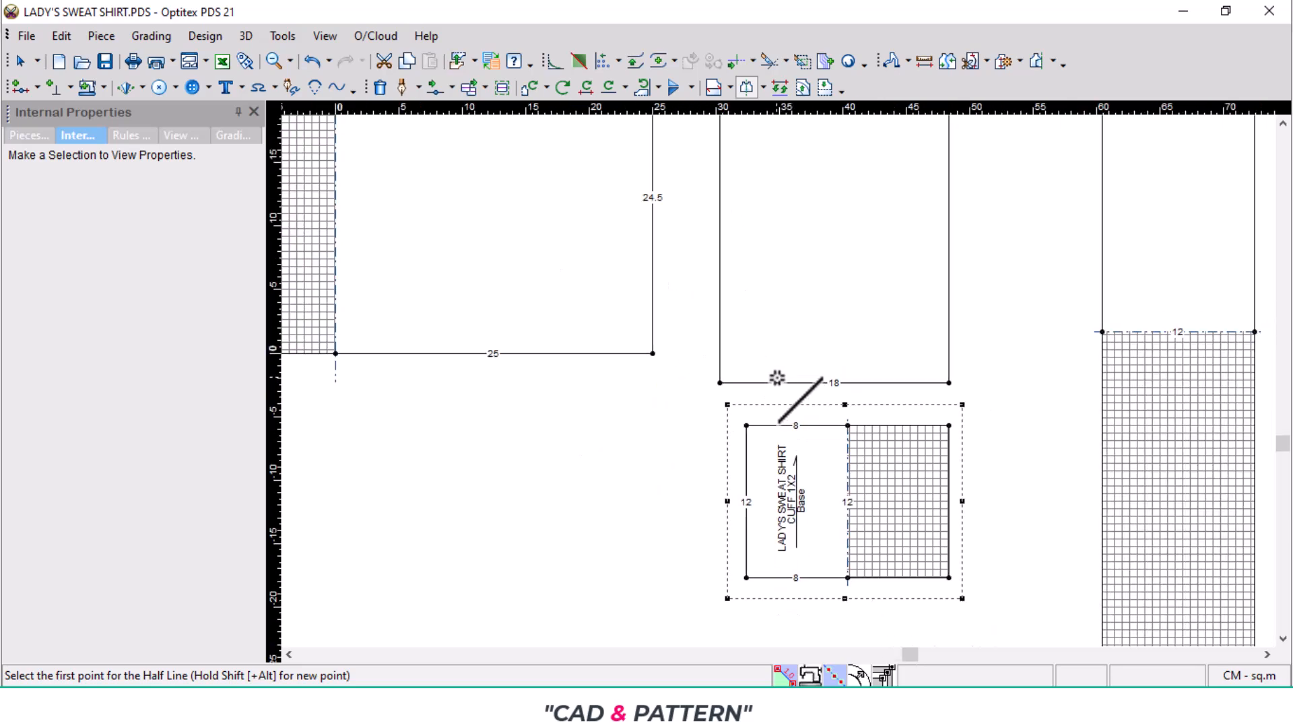
scroll(777, 375, up, 2)
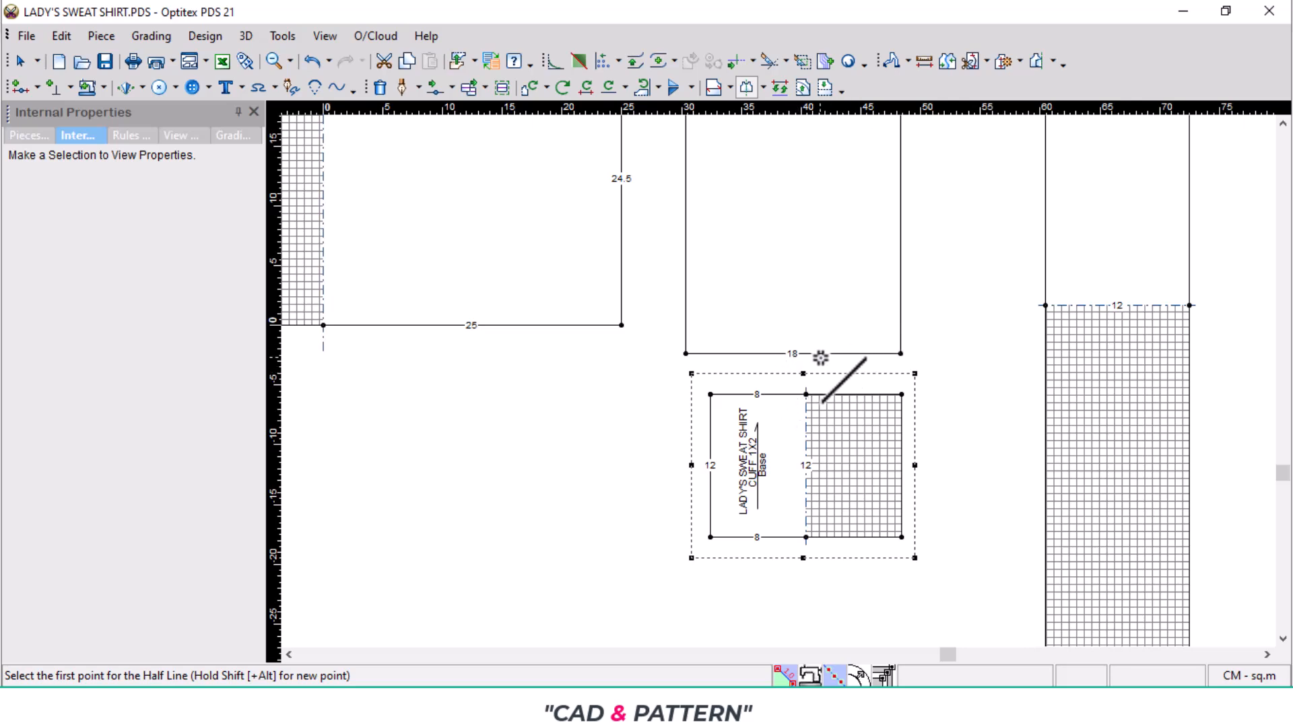
- Recheck the tech pack measurements, then add a grading point on Piece2's bottom edge 10.5 cm from its left corner
click(625, 708)
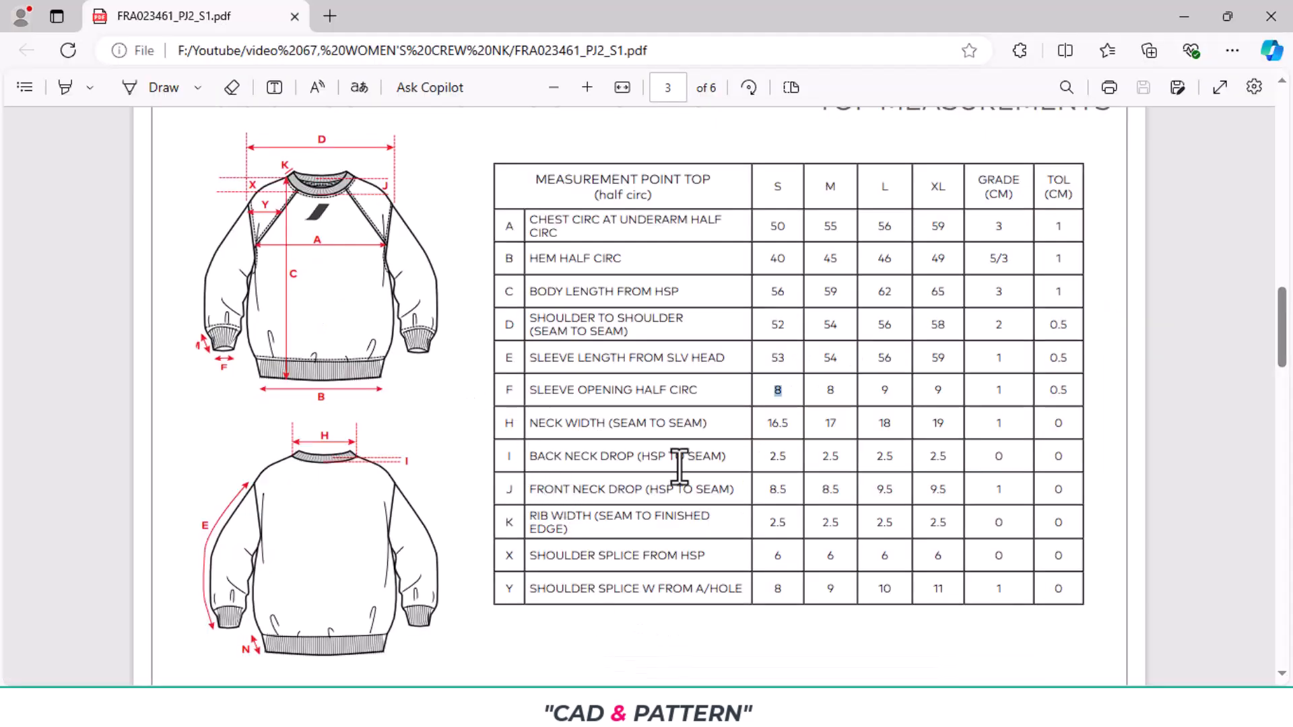
click(658, 707)
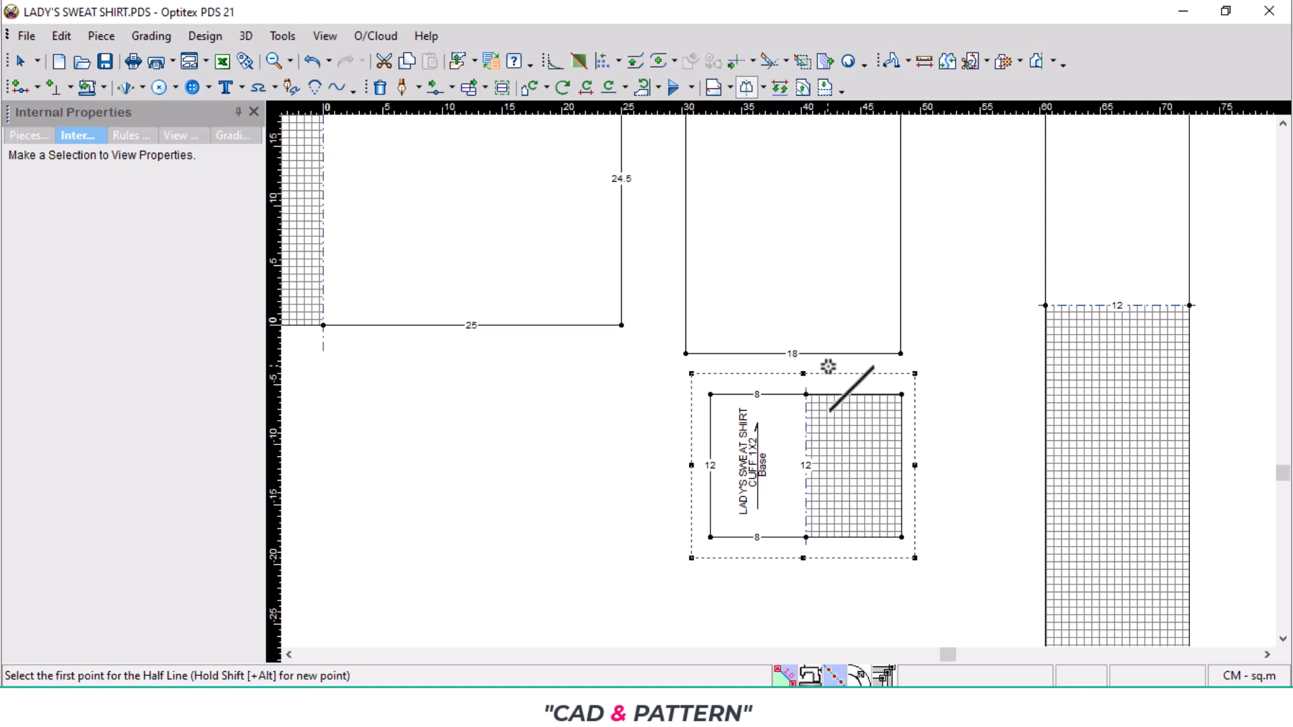
key(p)
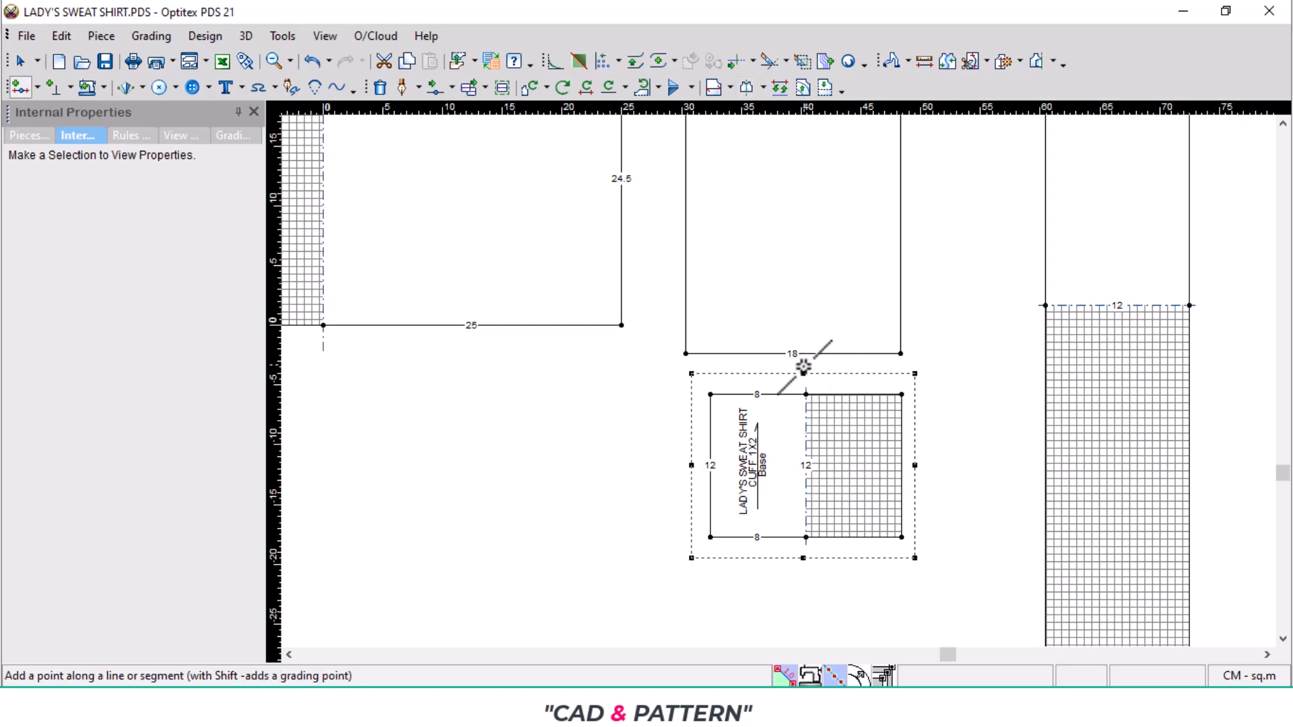
click(740, 353)
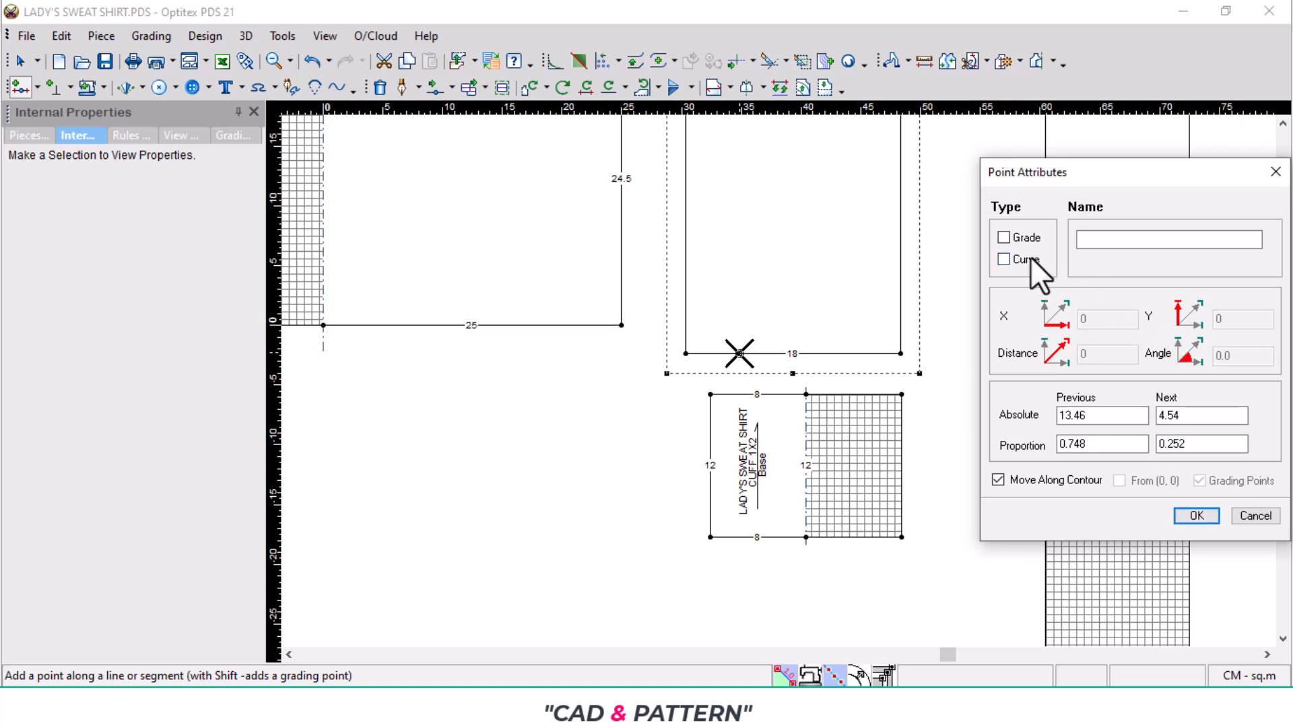
click(1005, 233)
double_click(1182, 414)
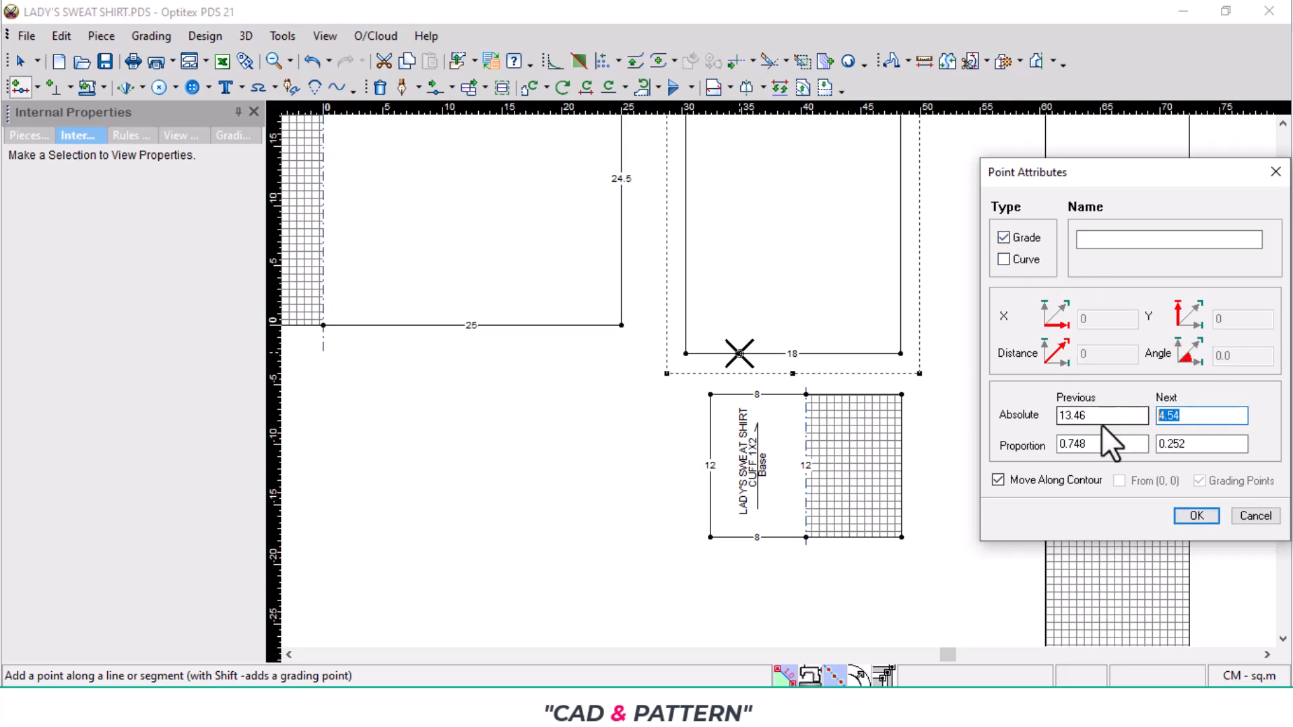
text(12.5)
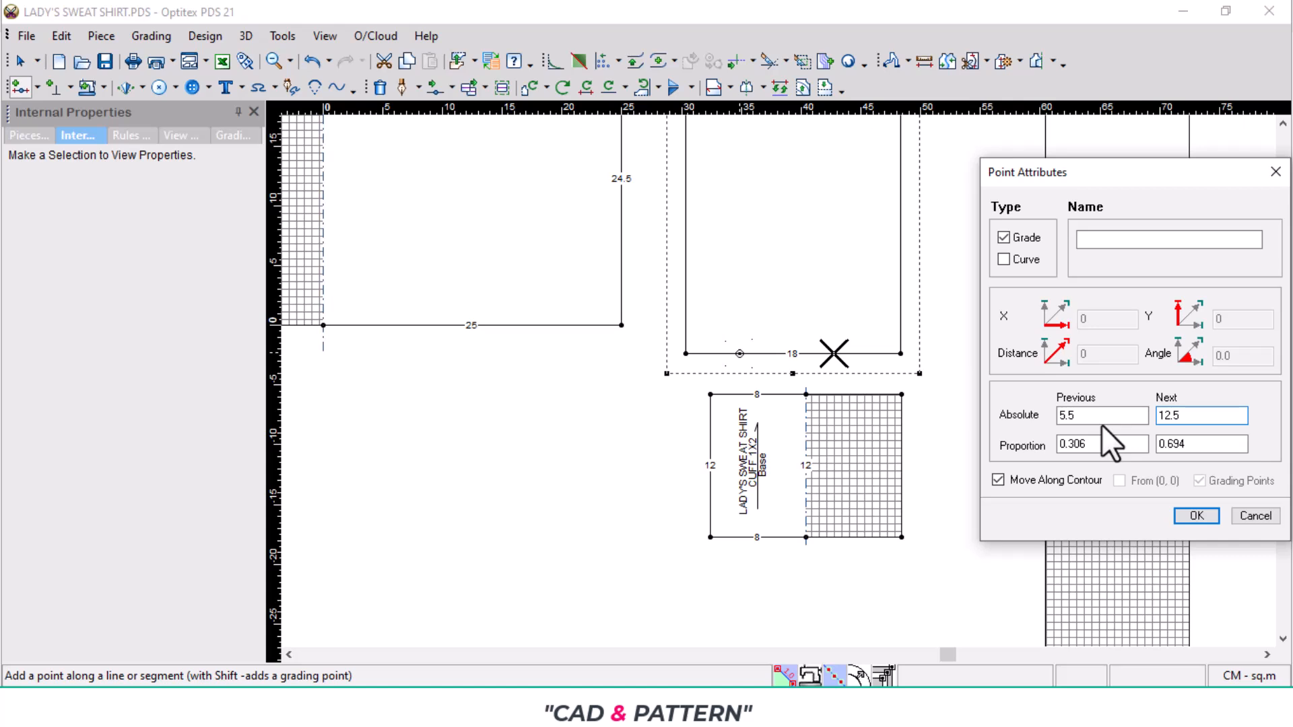
key(BackSpace)
key(BackSpace)
key(BackSpace)
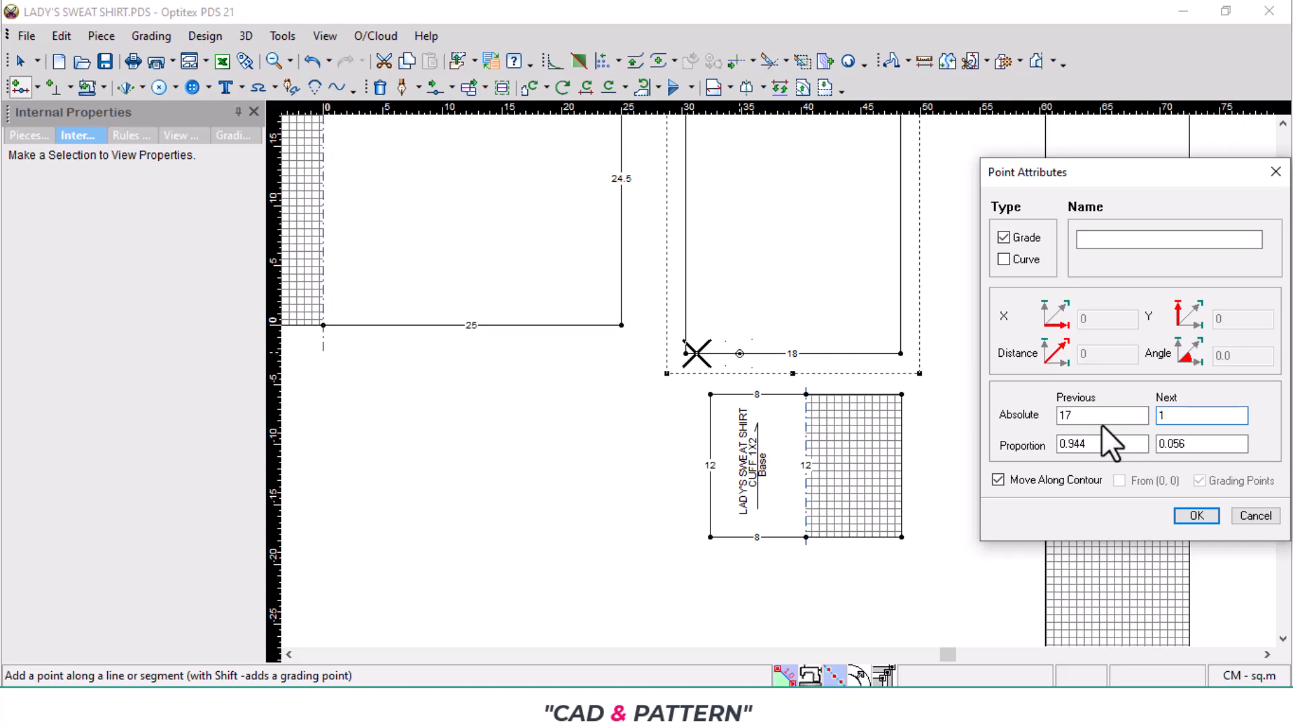
text(0.5)
key(Return)
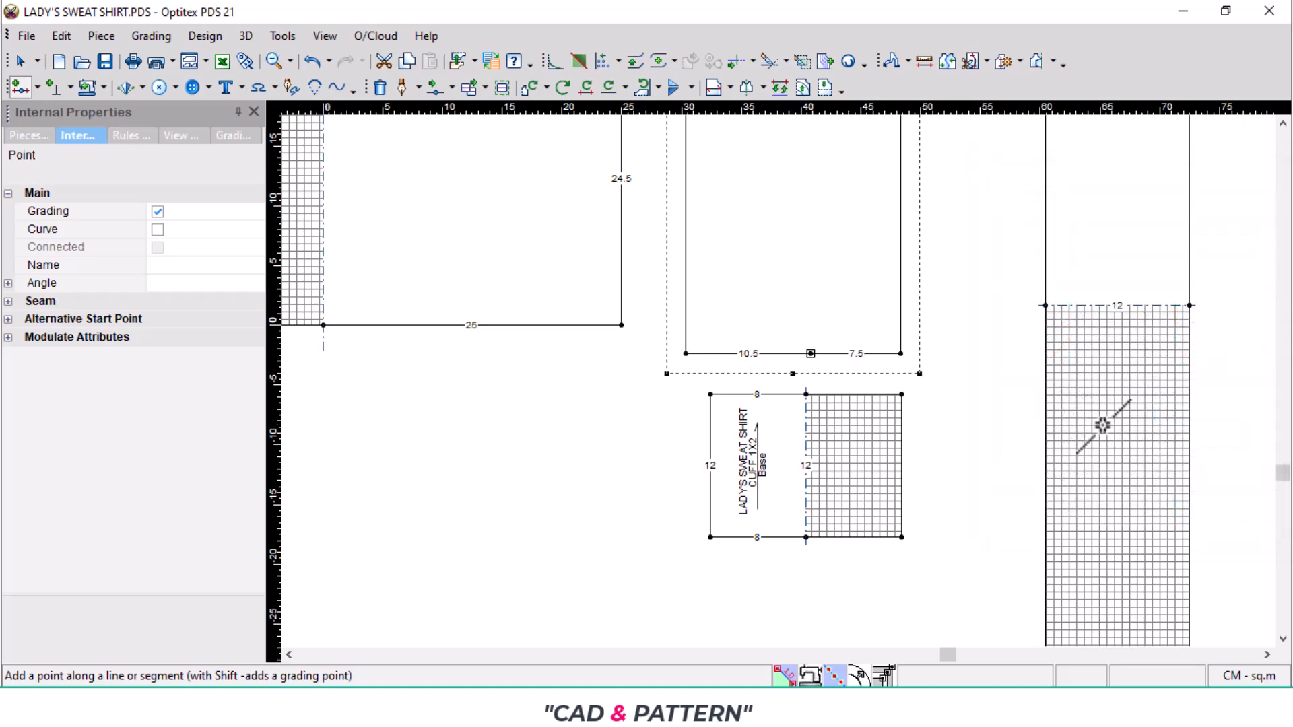
- Measure the body's armhole curve from the shoulder tip to the underarm point
scroll(778, 378, down, 1)
scroll(778, 377, down, 1)
scroll(765, 233, down, 2)
scroll(771, 341, up, 5)
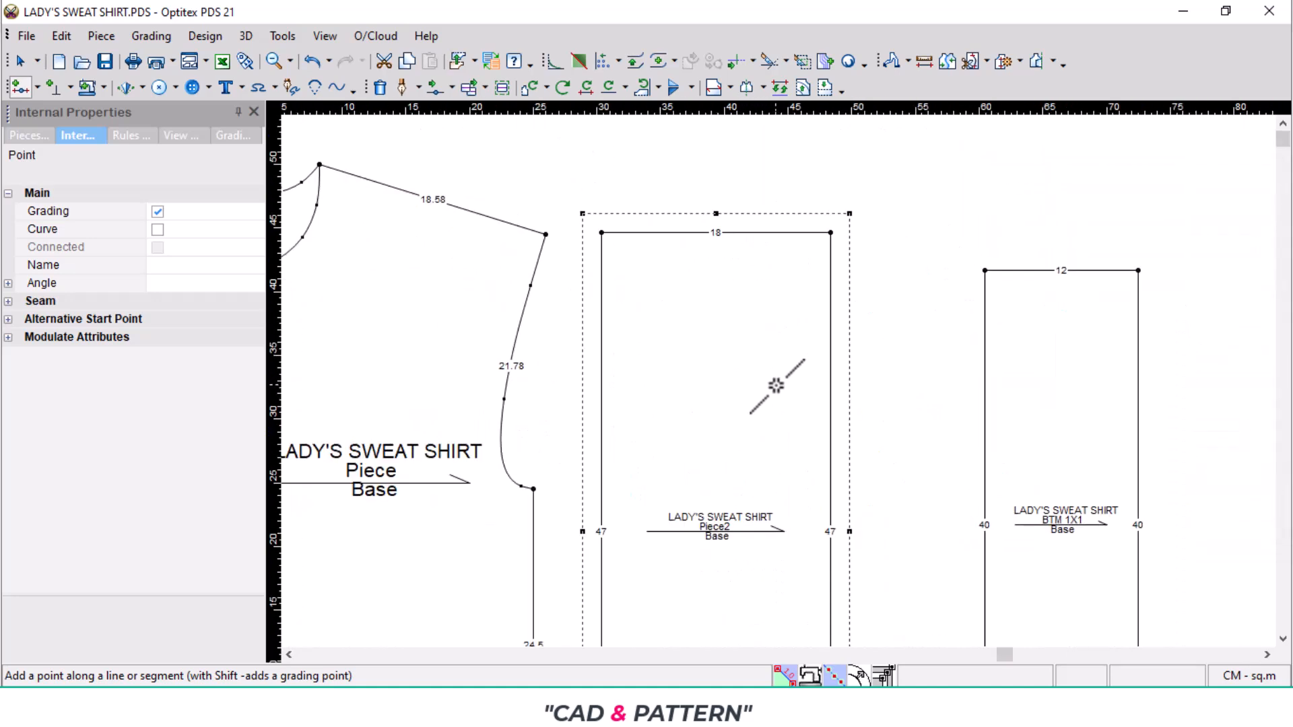
click(925, 61)
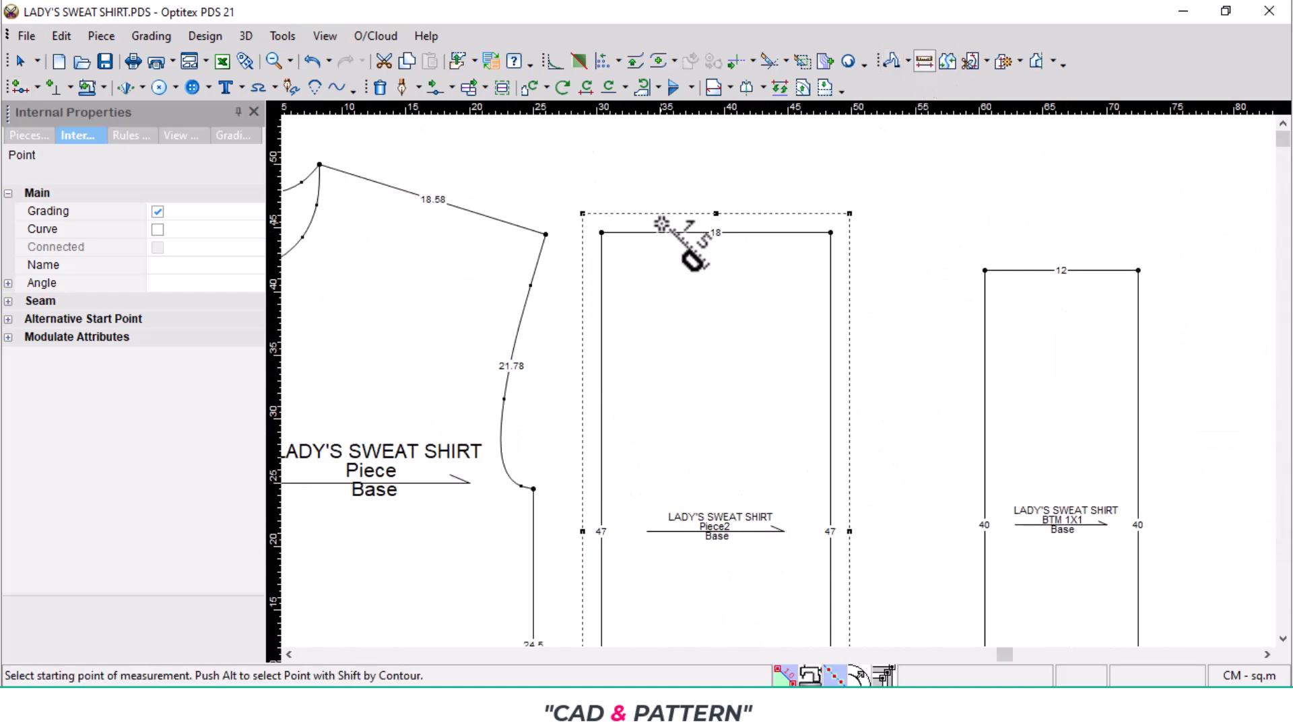
click(546, 234)
click(533, 489)
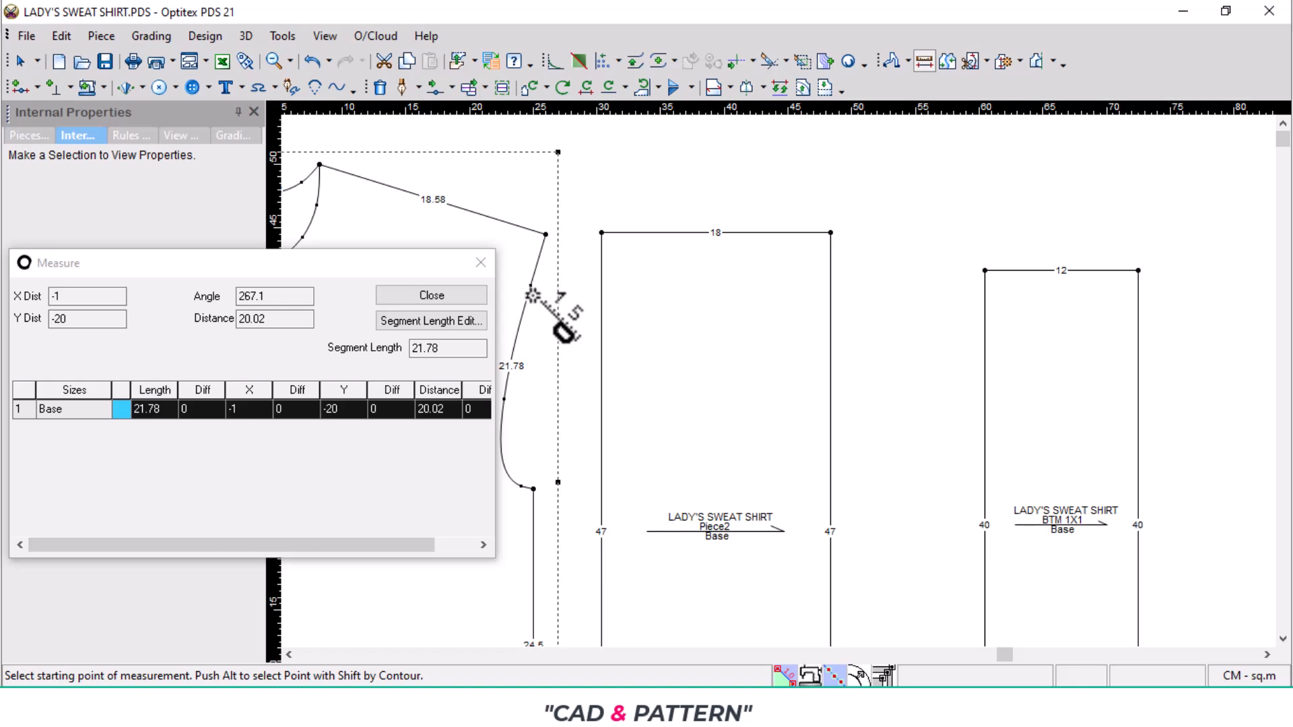
click(482, 264)
- Add a grading point on Piece2's right edge, 11 cm below the top corner
key(o)
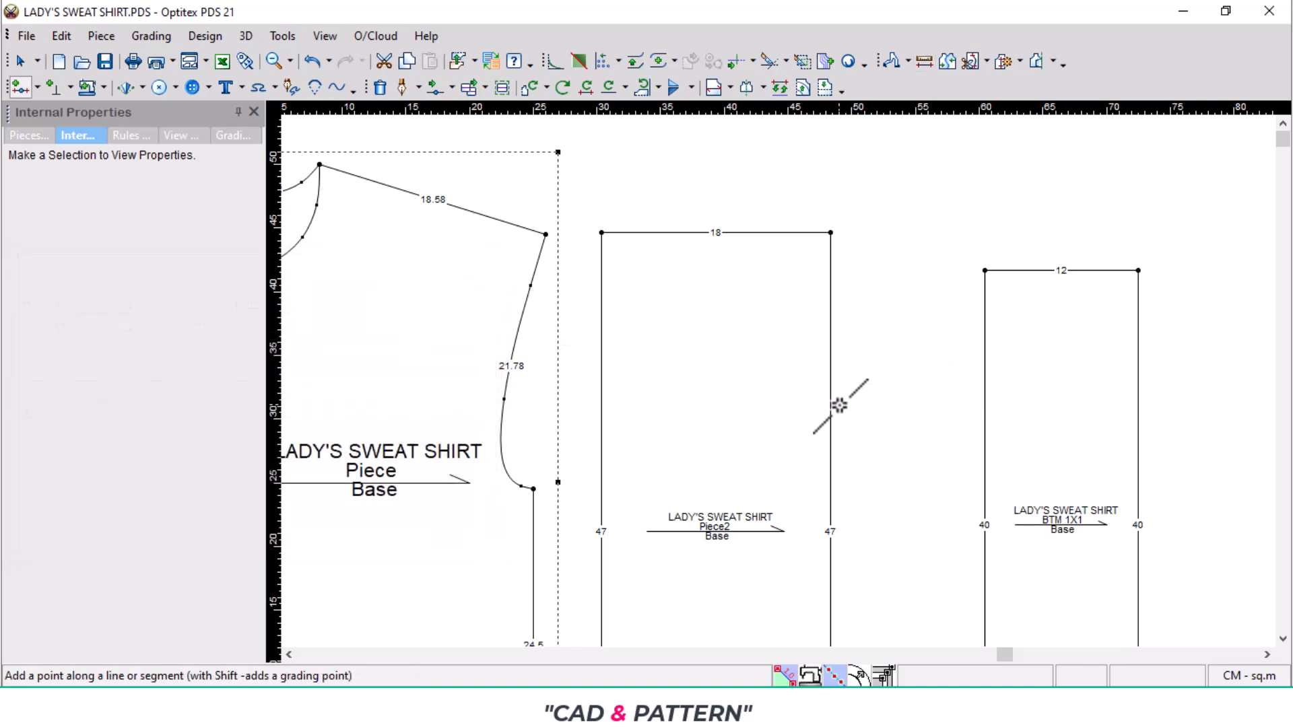
click(830, 384)
click(1003, 237)
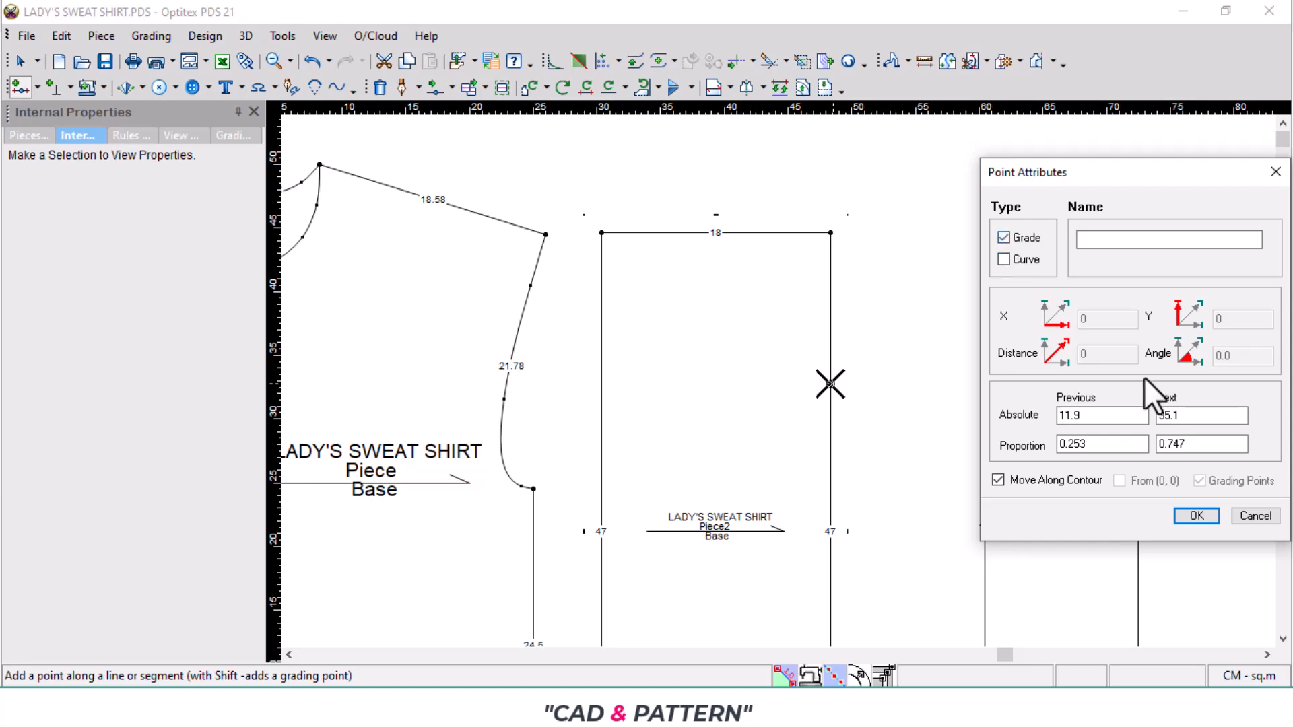
double_click(1092, 418)
text(11)
key(Return)
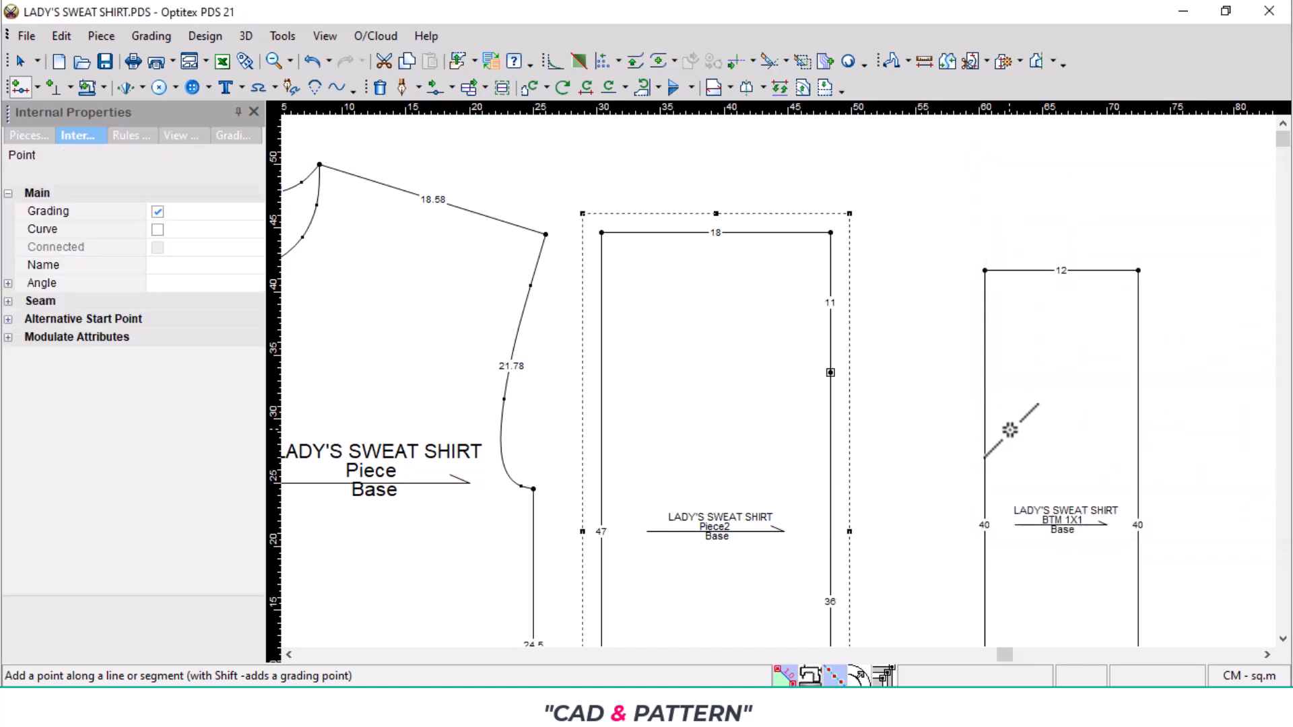
- Delete Piece2's upper-right and lower-right corner points to form the sloped cap and tapered underarm edge
key(Delete)
click(831, 233)
scroll(897, 574, down, 2)
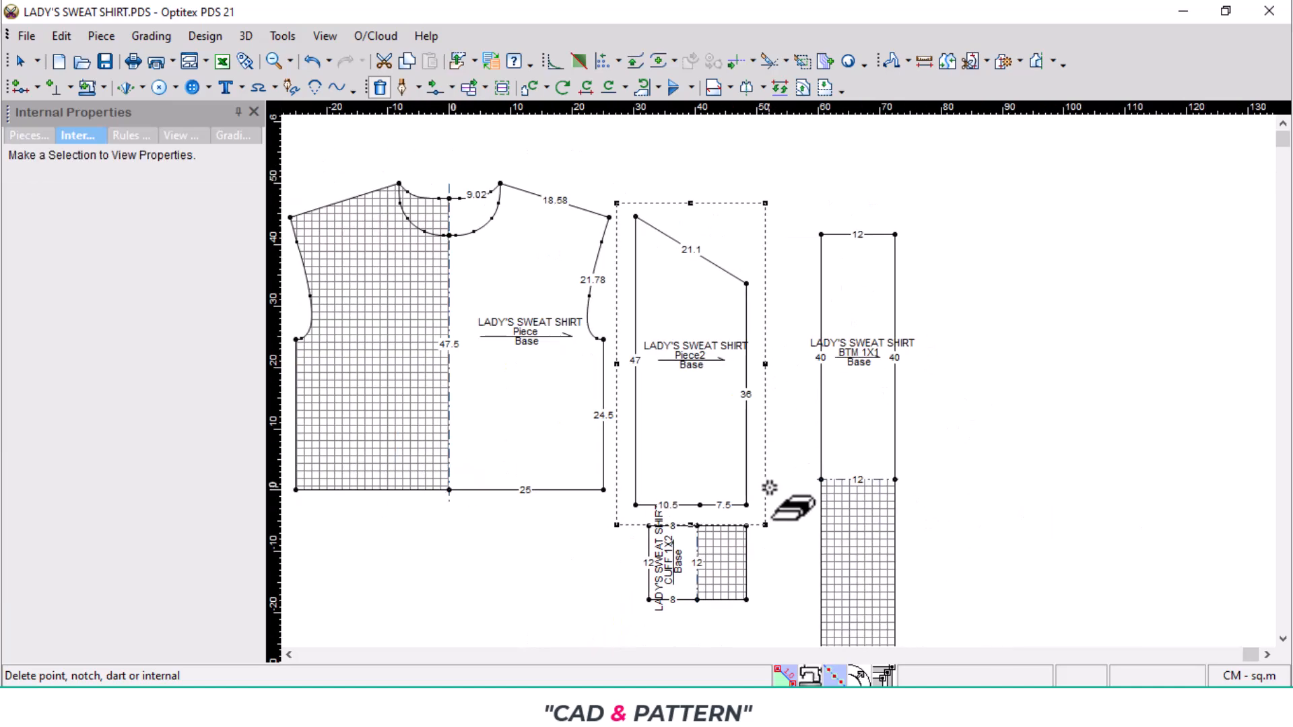
click(746, 504)
scroll(680, 418, up, 2)
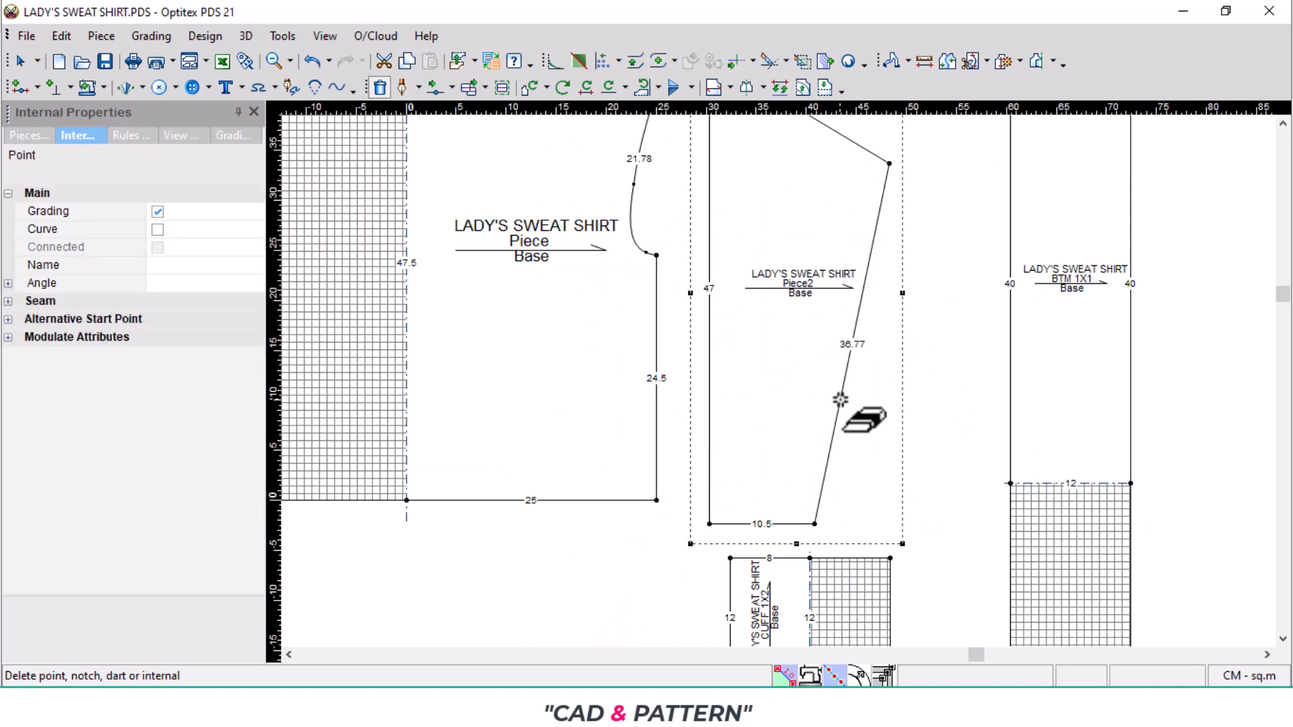
- Mirror Piece2 across its 47 cm left edge and move the full sleeve to the right of the body
key(h)
click(711, 524)
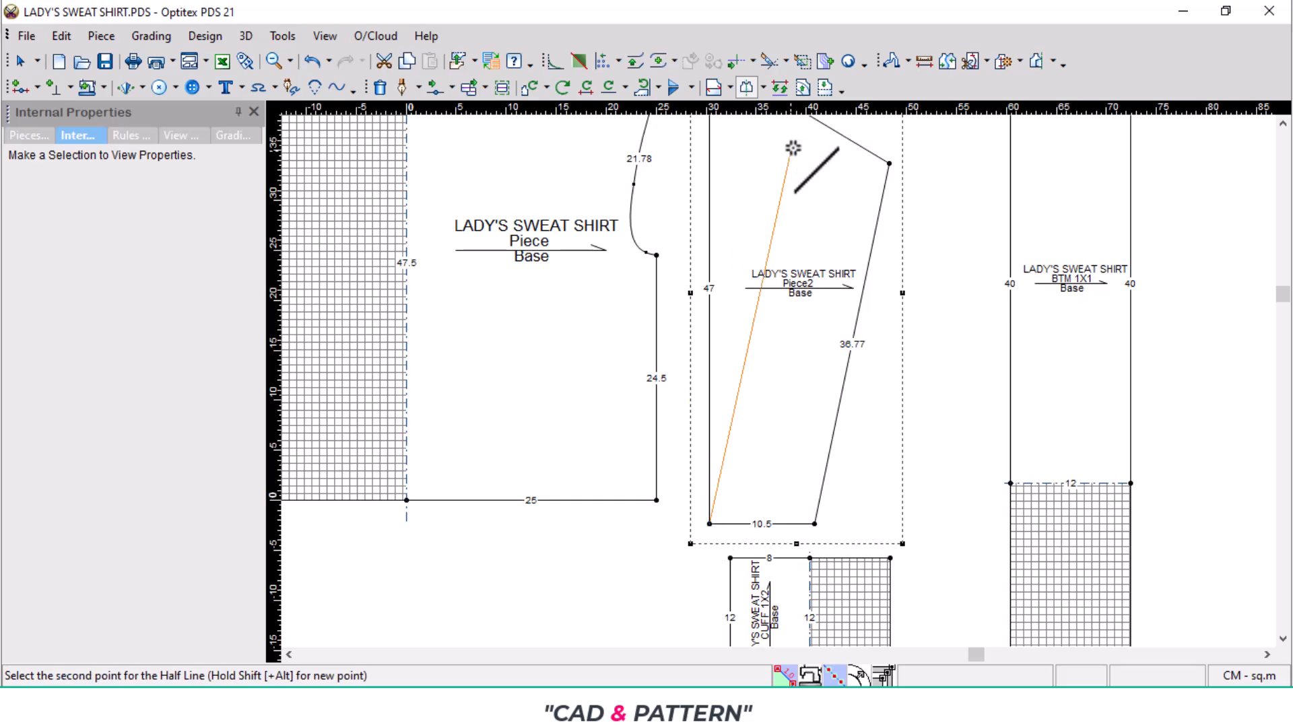
scroll(736, 326, down, 2)
click(728, 304)
drag(729, 305, 808, 326)
scroll(770, 404, up, 3)
- Bow Piece2's sleeve cap outward by moving a new curve point near the centre line about 1.5 cm left and 1.75 cm up
key(m)
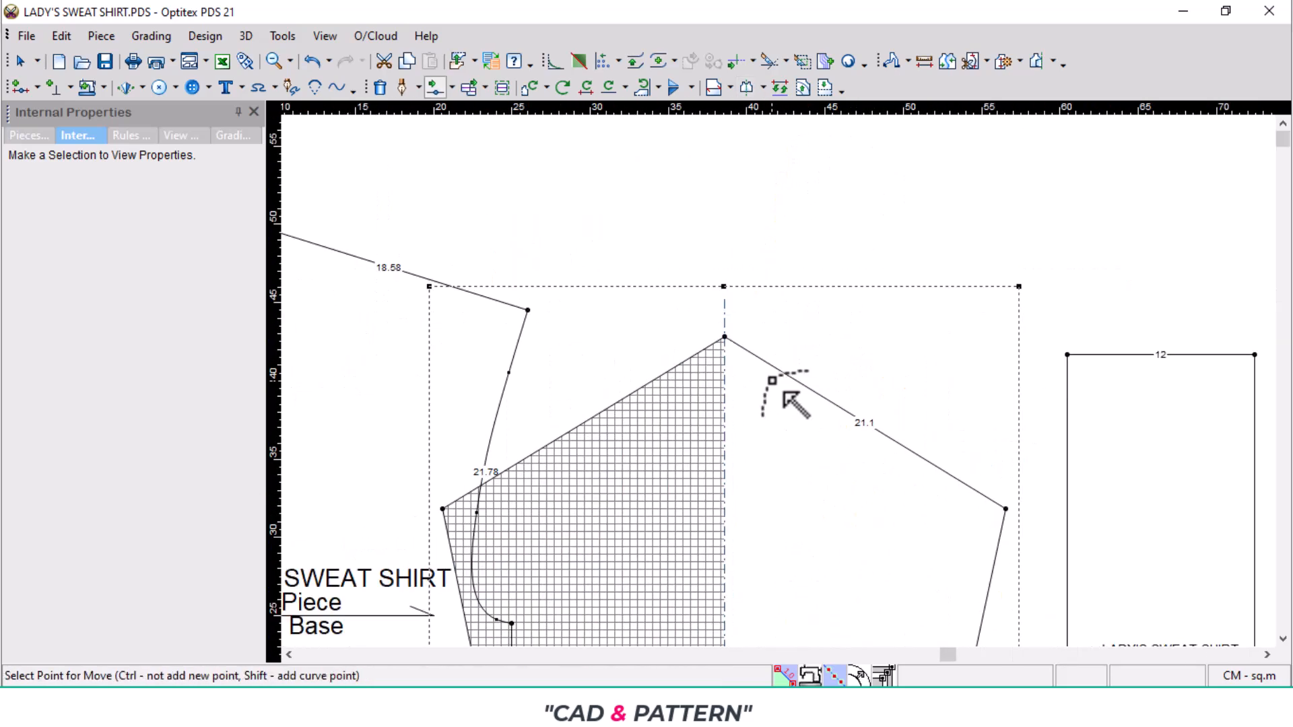
scroll(770, 384, up, 2)
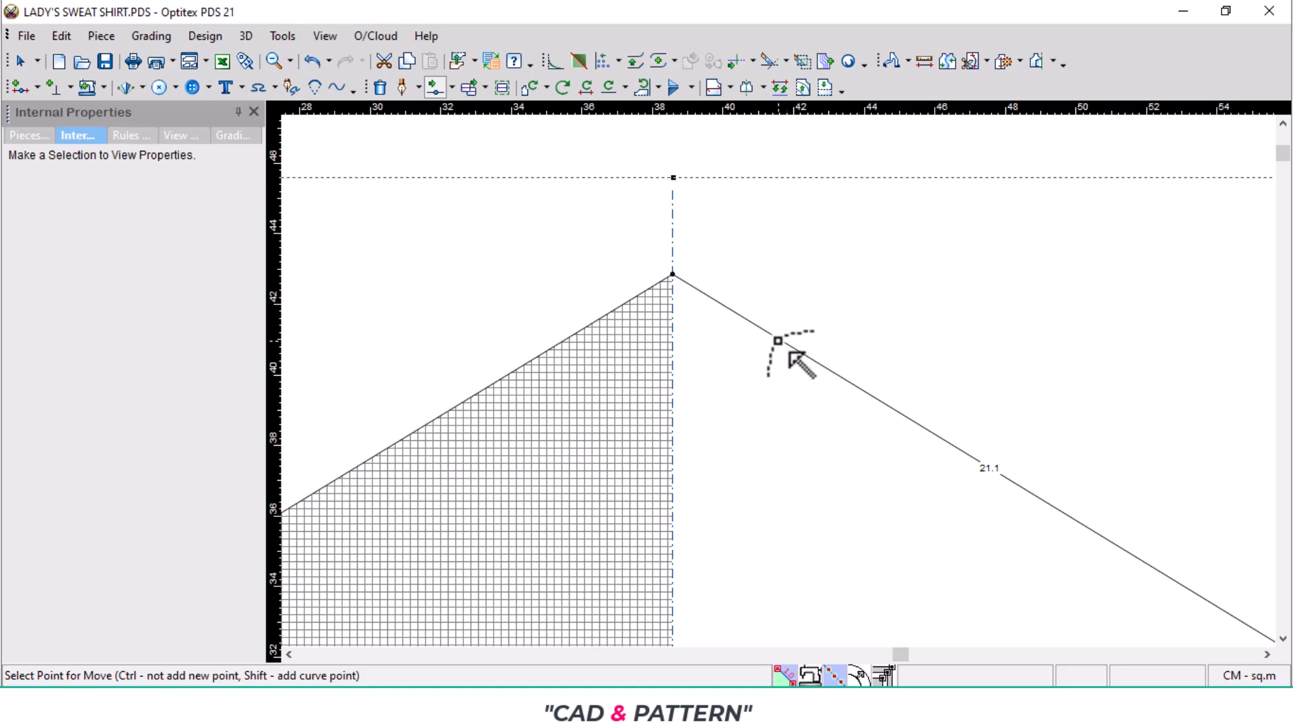
drag(780, 340, 725, 277)
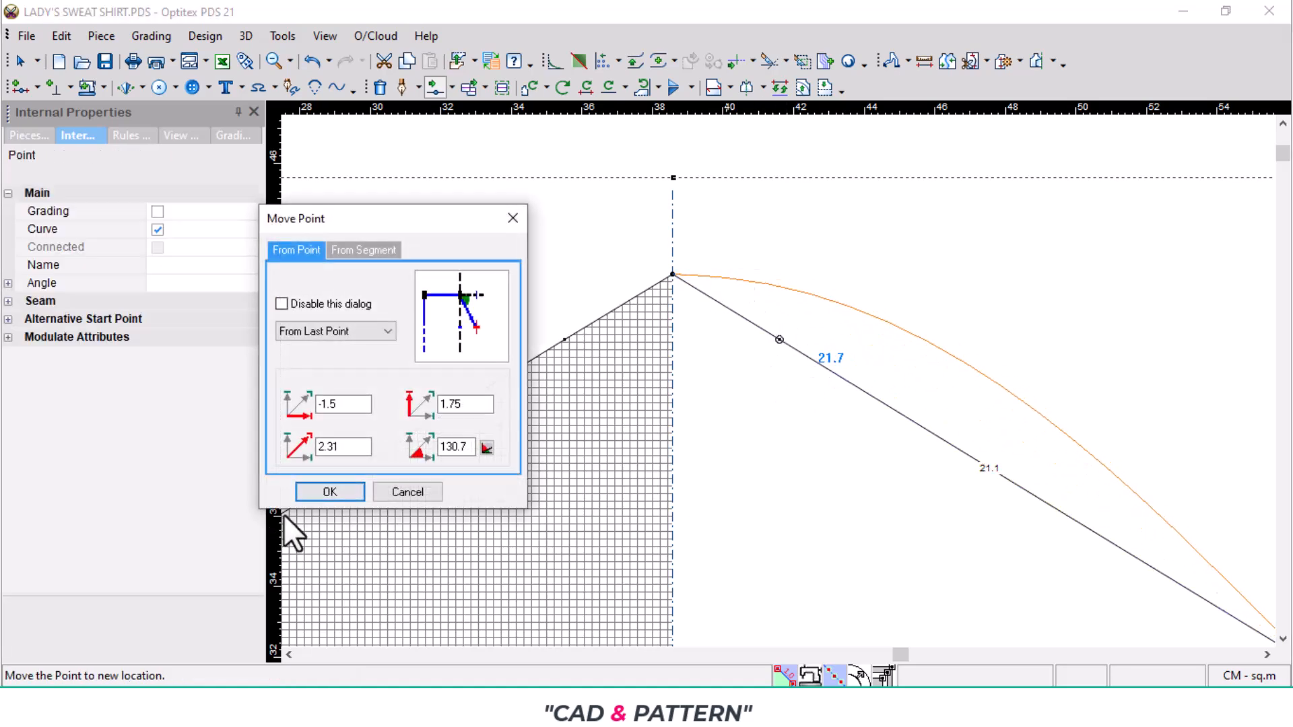
click(330, 486)
- Hollow the cap's underarm end by moving a curve point about 0.58 cm right and 2.59 cm down, and round out the cap's upper part
scroll(780, 526, down, 3)
drag(971, 394, 976, 441)
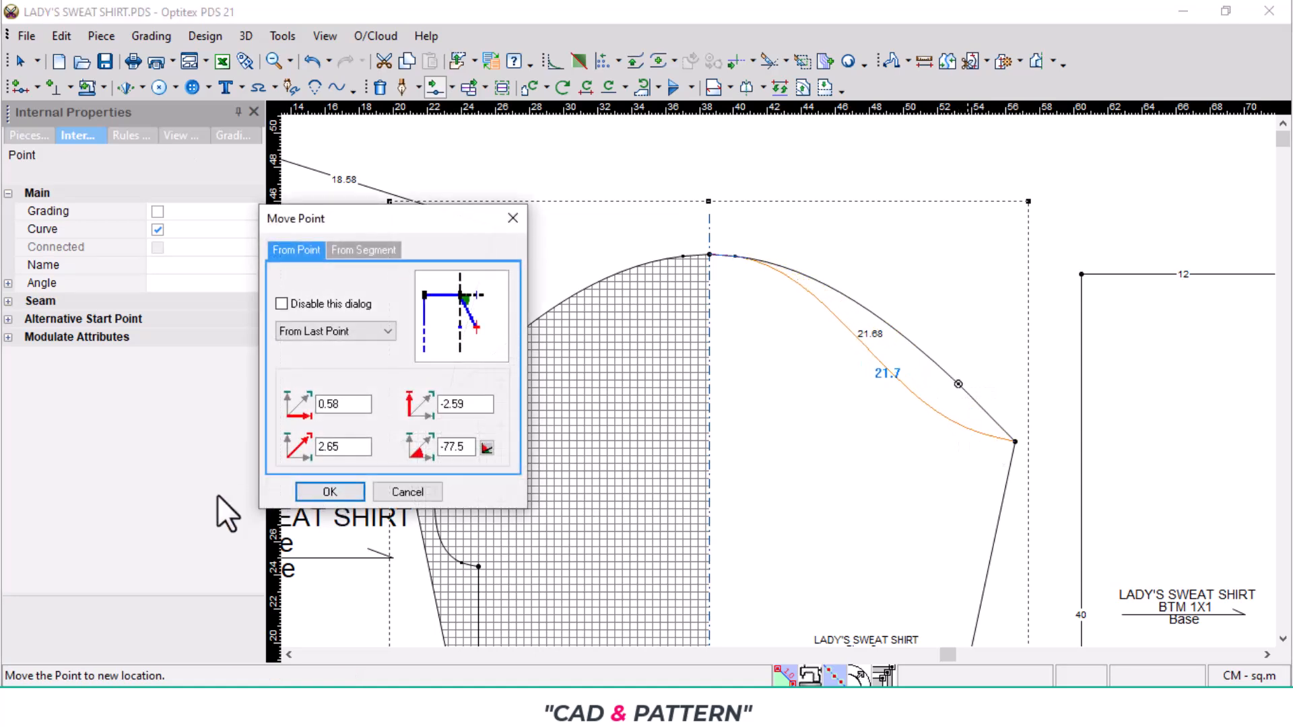
click(328, 489)
scroll(828, 401, up, 3)
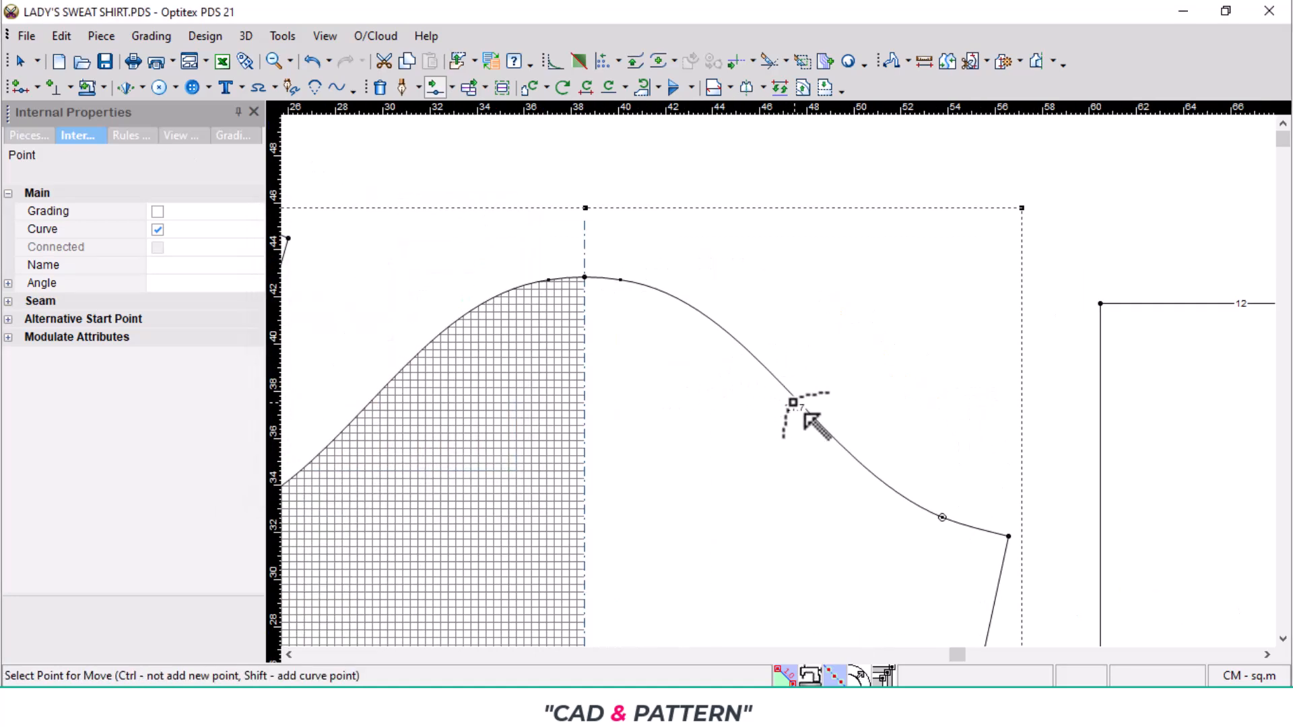
drag(811, 417, 798, 370)
click(330, 491)
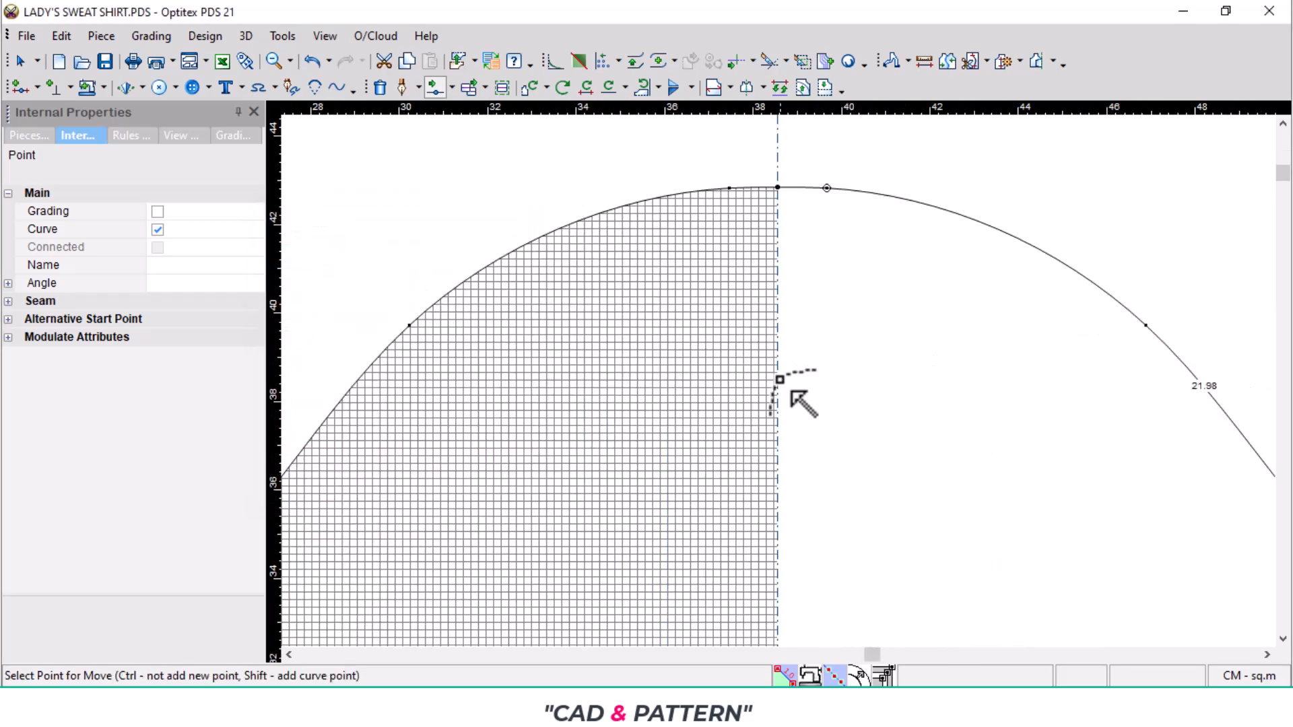
scroll(765, 396, down, 3)
scroll(798, 402, down, 3)
scroll(859, 398, up, 3)
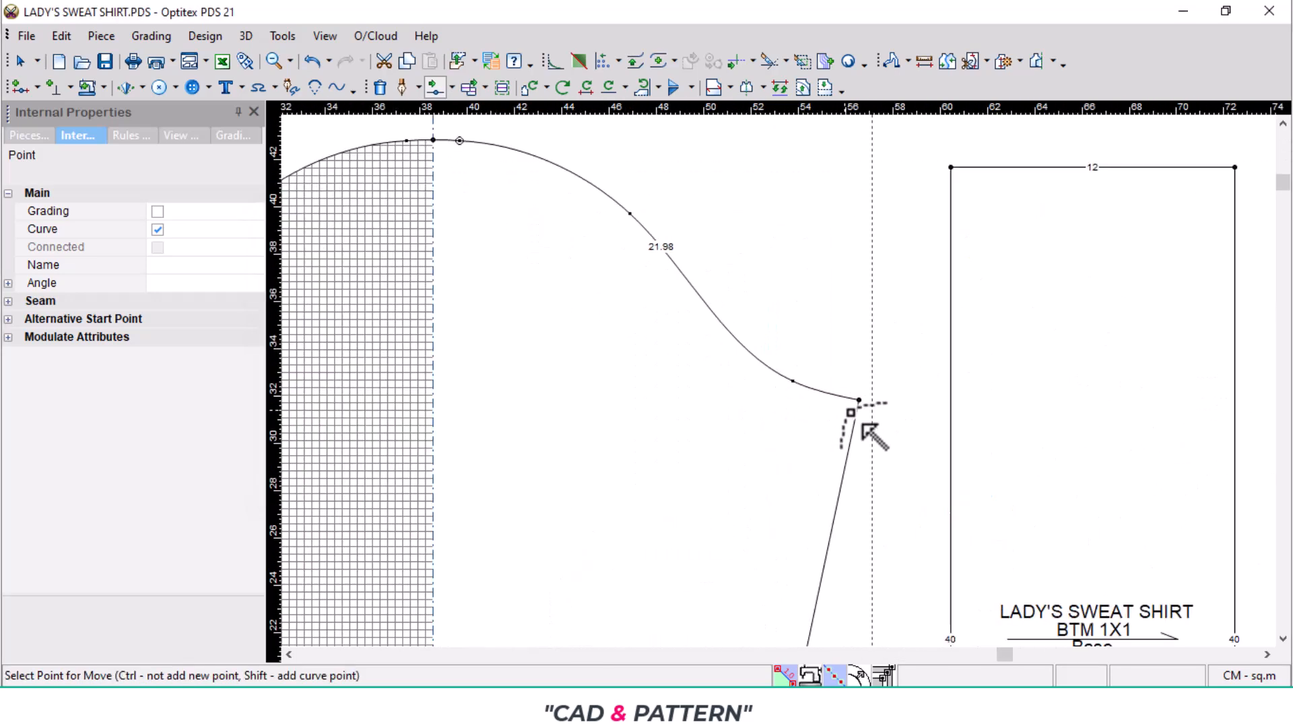
scroll(741, 455, down, 3)
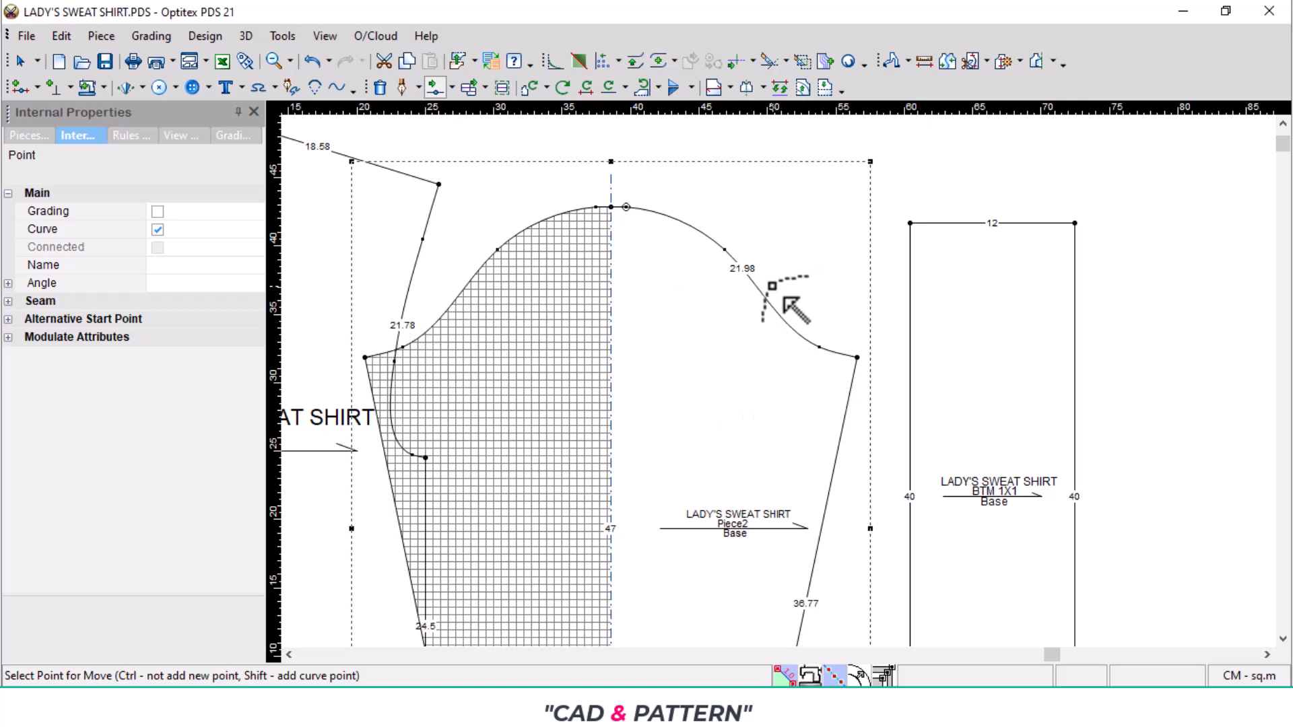
- Move the sleeve's underarm corner and its adjacent curve point together by X 0 and Y 0.2 cm
key(shift+m)
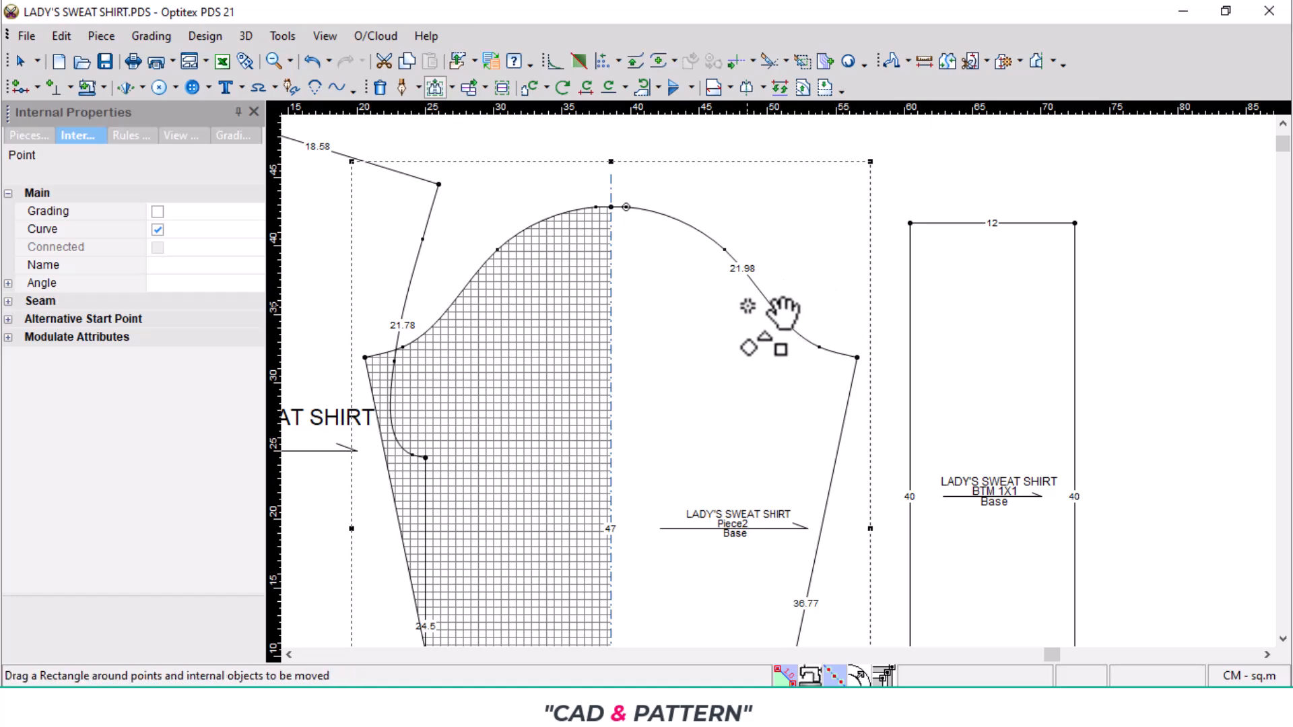
drag(785, 317, 872, 402)
click(857, 358)
click(861, 330)
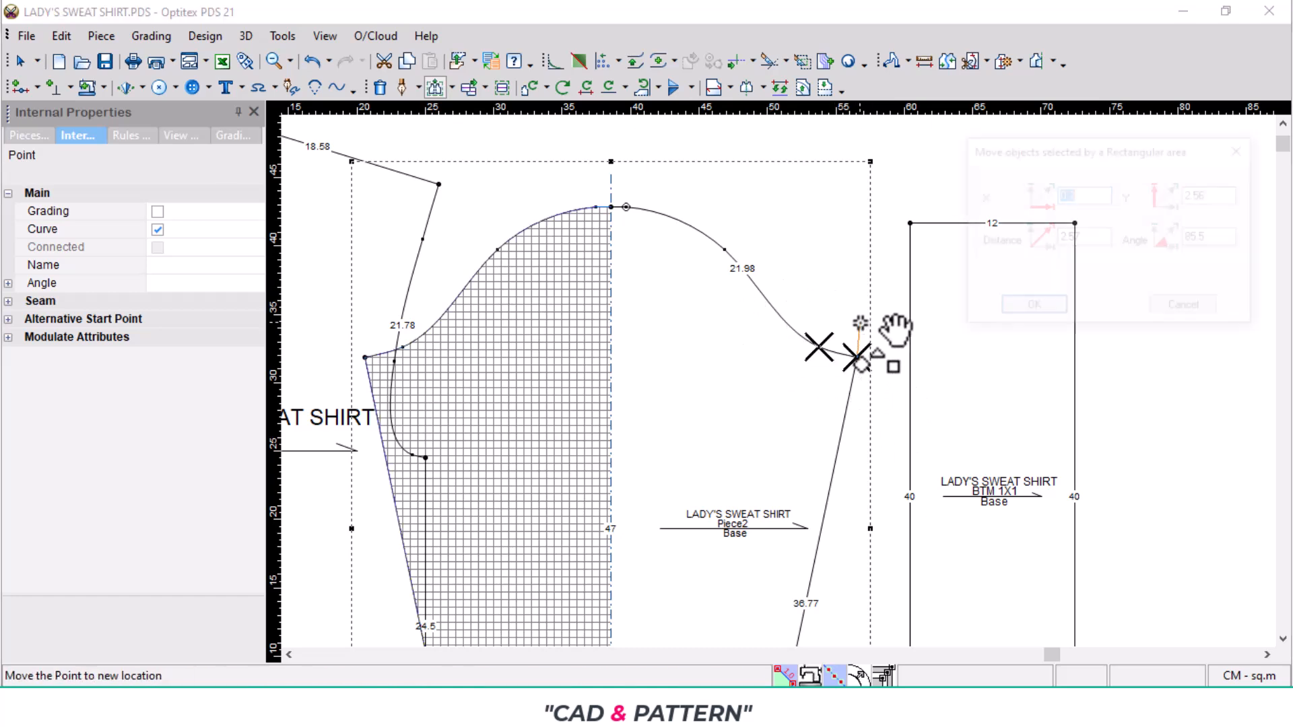
text(0)
key(Tab)
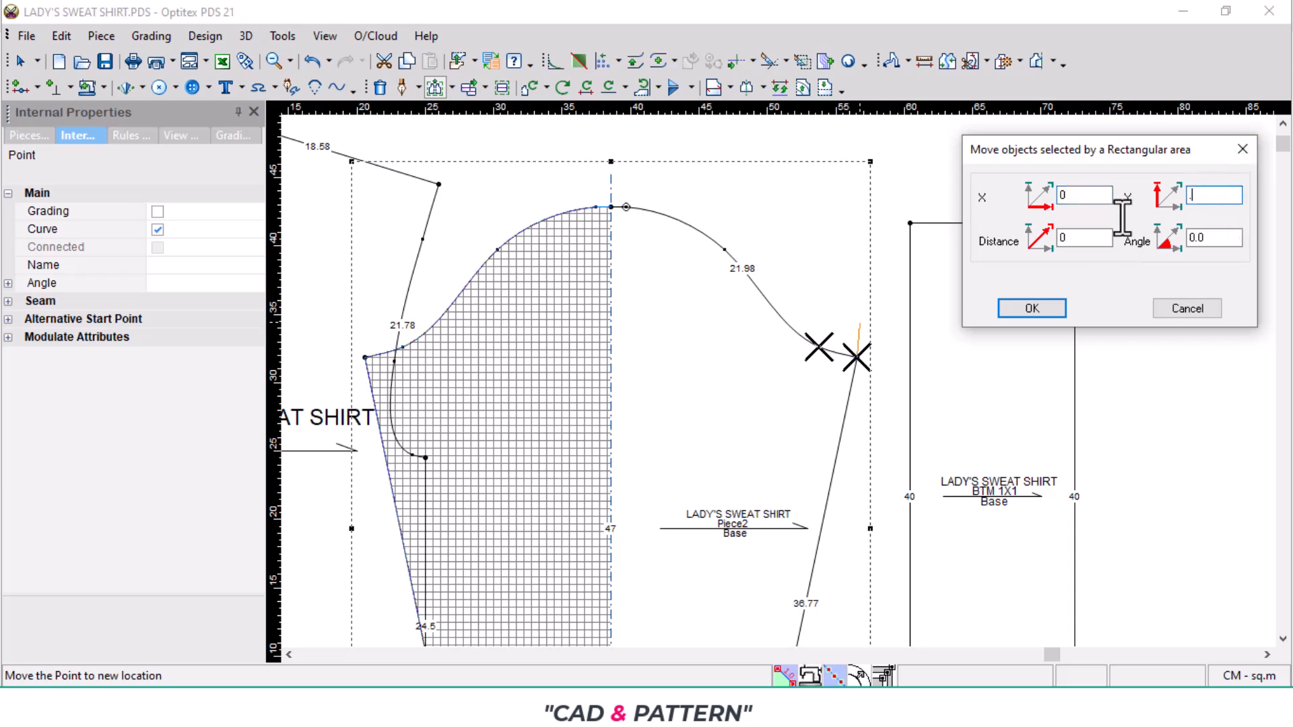
text(.2)
key(Return)
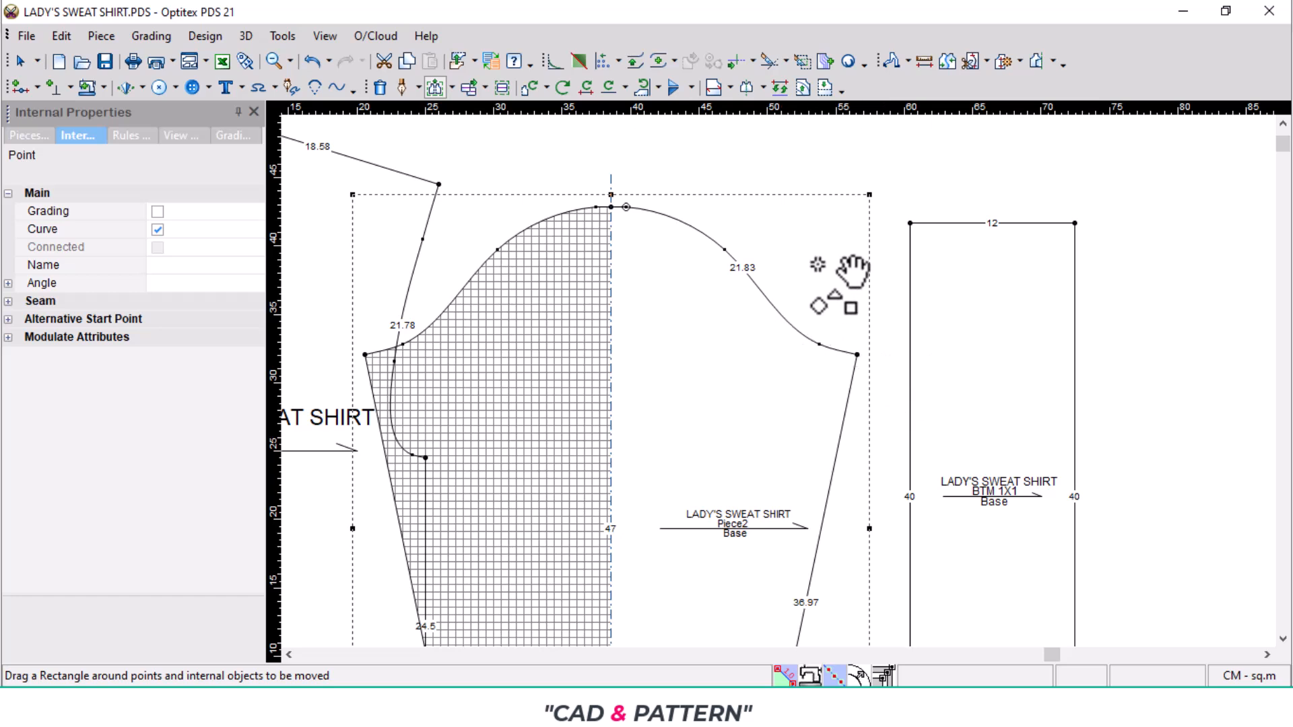
- Shift the BTM 1X1 rib and the sleeve Piece2 to the right so the sleeve clears the body piece
drag(1075, 394, 1205, 406)
drag(770, 485, 901, 495)
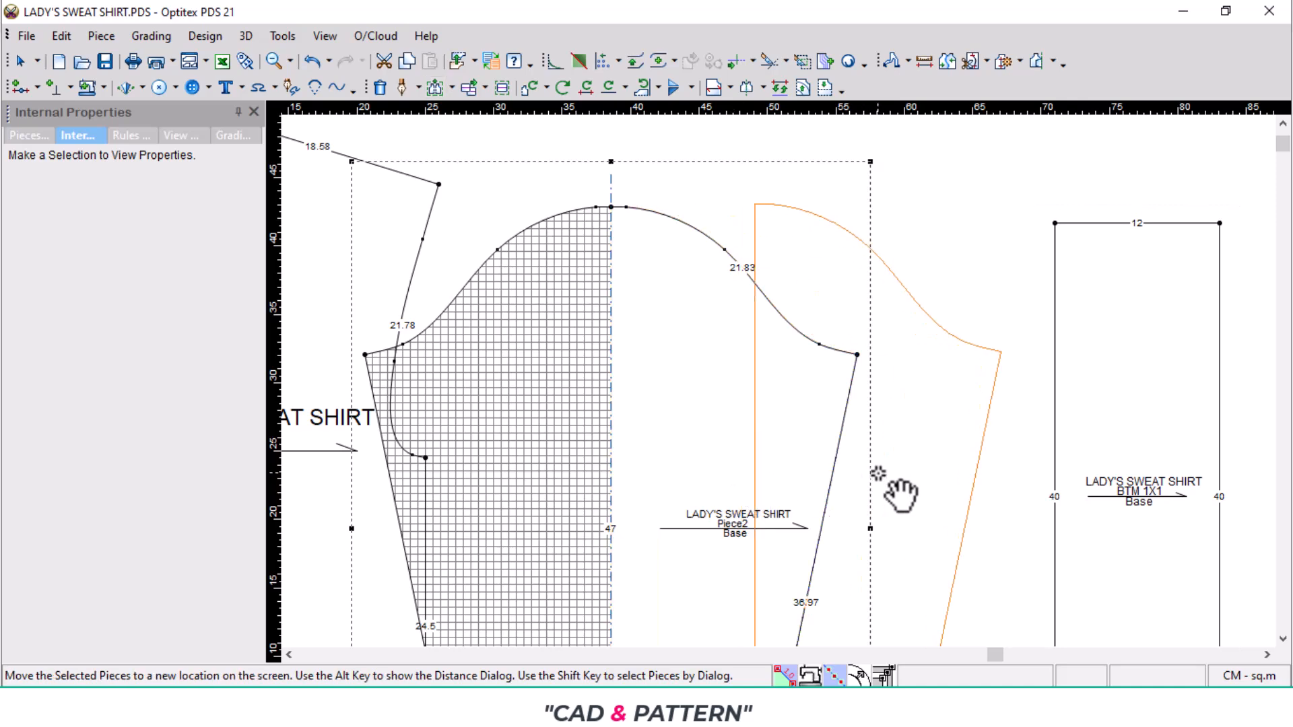
click(878, 473)
- Add notches to Piece2 at both ends of its centre line, on the cap top and on the sleeve hem
key(n)
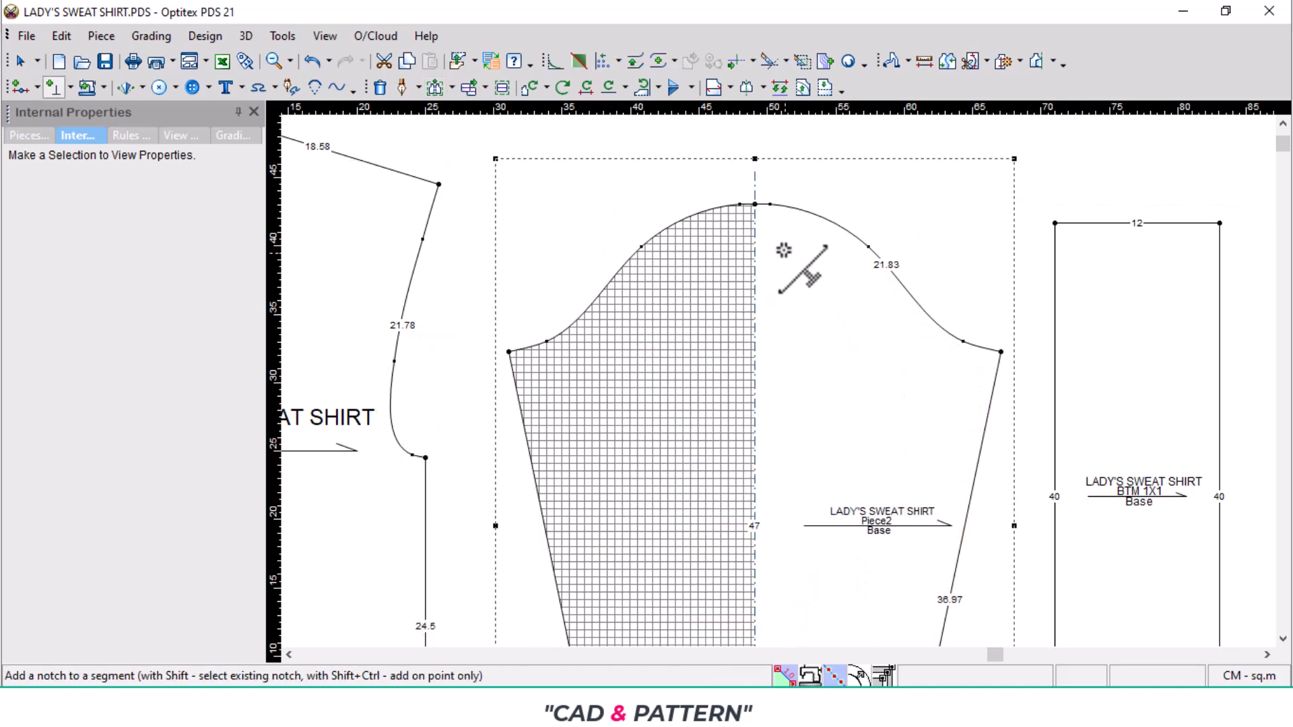
click(755, 205)
scroll(770, 332, down, 2)
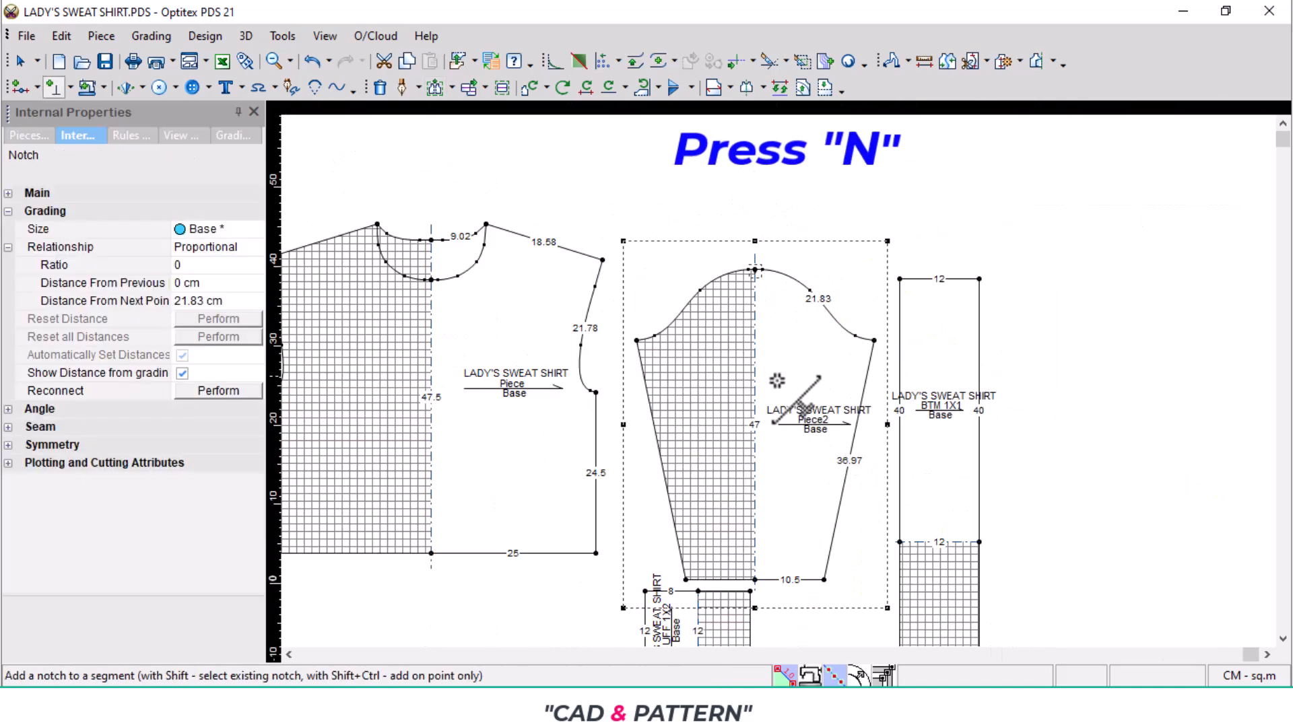
click(755, 581)
- Add notches at both ends of the mirror lines on the CUFF 1X2 and BTM 1X1 pieces
click(699, 593)
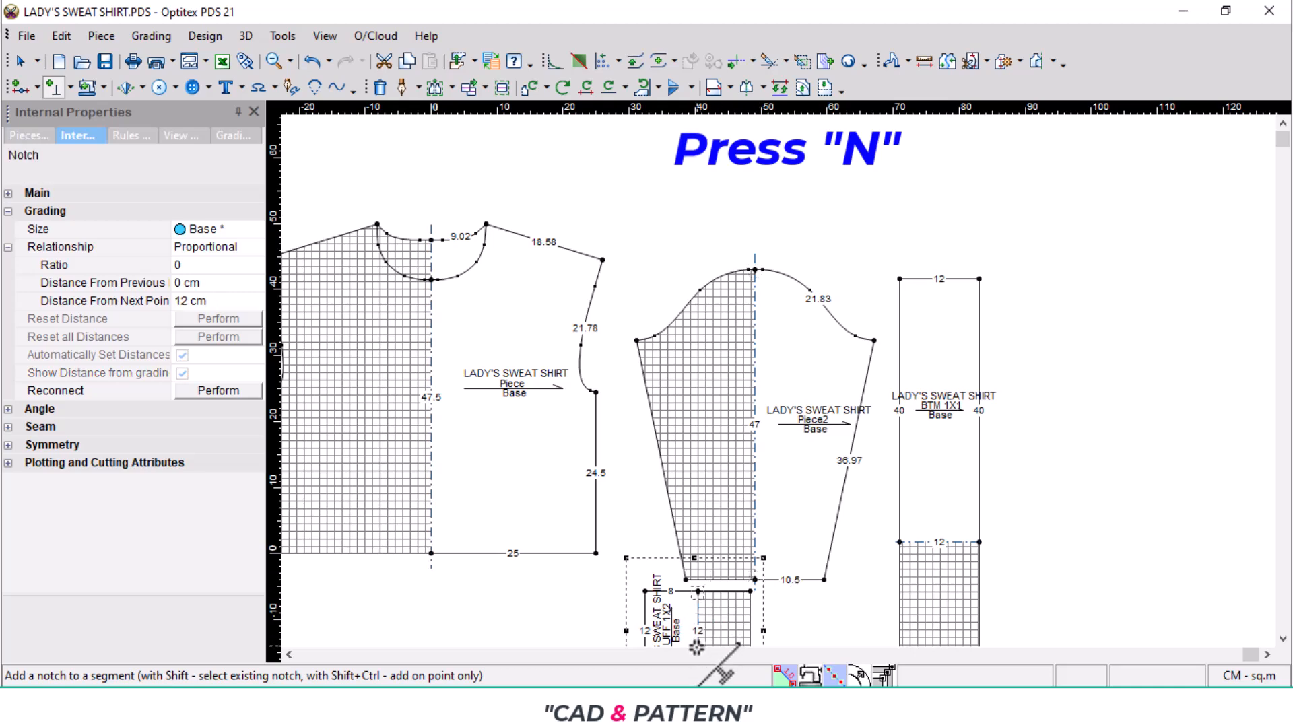
scroll(699, 629, down, 1)
scroll(781, 383, up, 2)
click(773, 429)
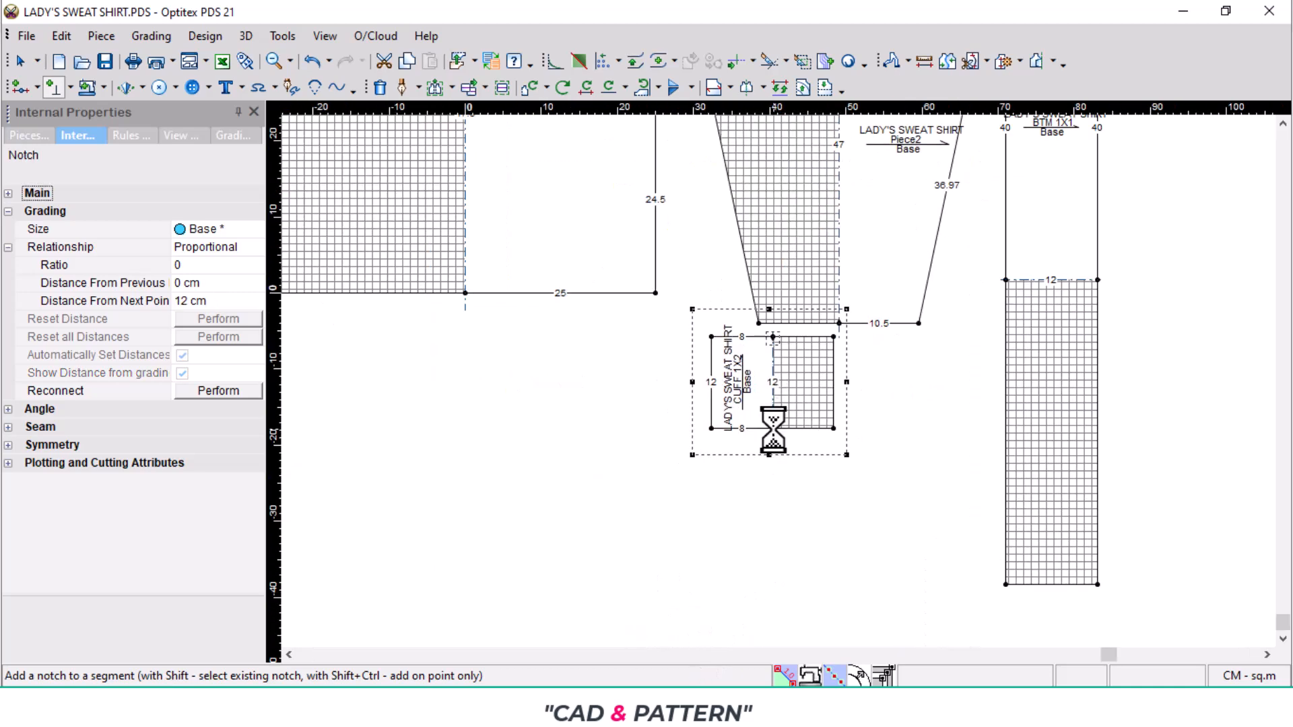
right_click(968, 398)
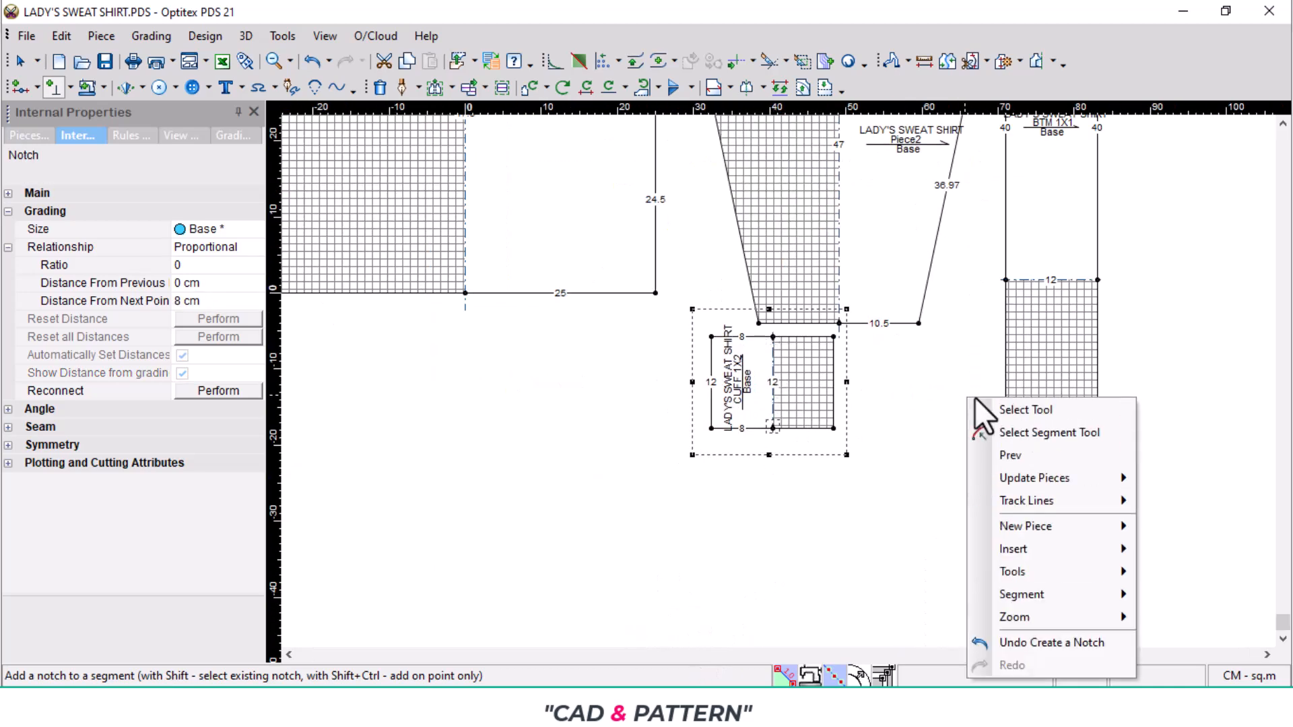
click(1006, 281)
click(1098, 280)
scroll(1048, 313, down, 1)
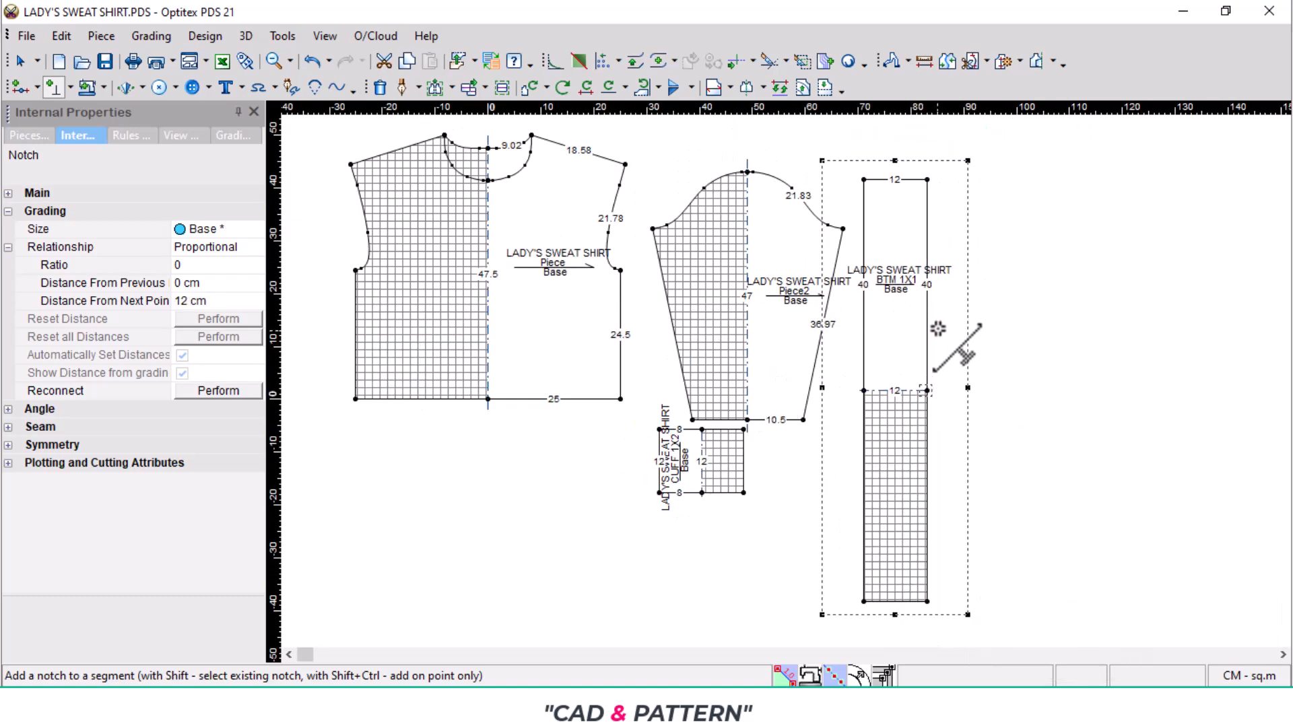
- Add a notch on the right 40 cm edge of BTM 1X1 at a proportion of 0.5
scroll(775, 369, up, 1)
click(774, 369)
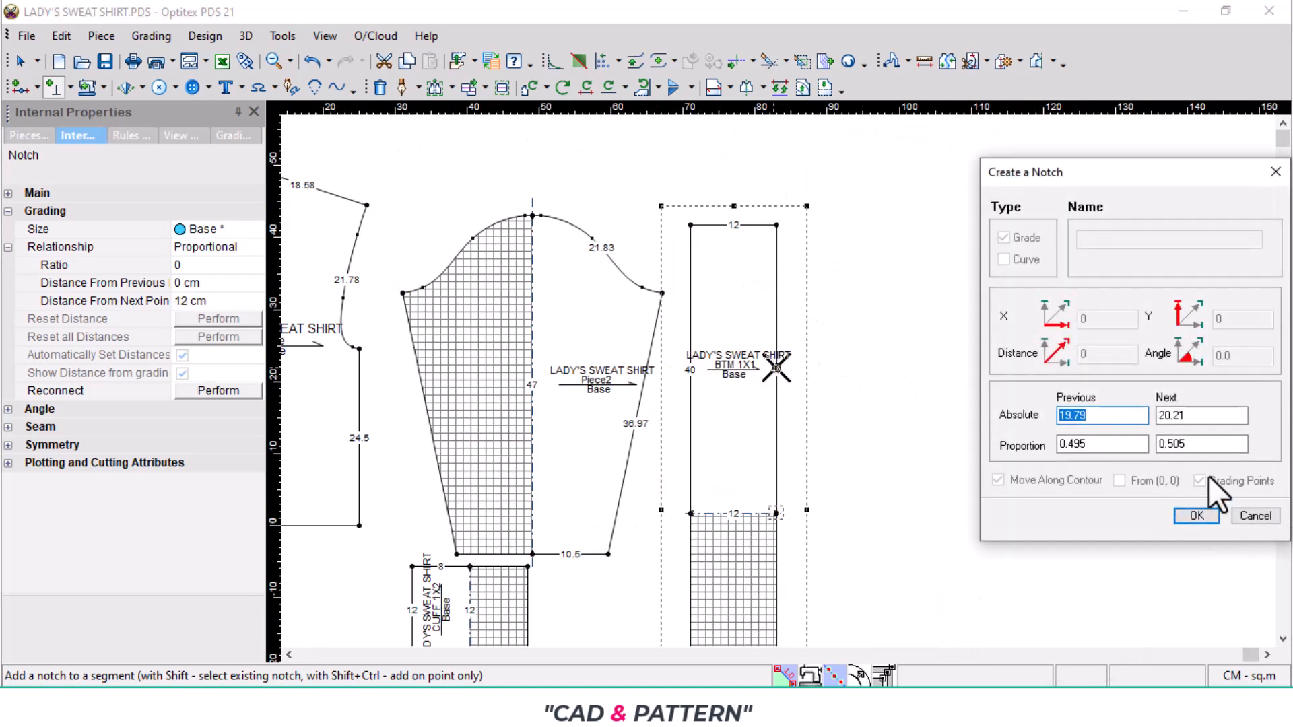
double_click(1202, 444)
key(BackSpace)
text(.5)
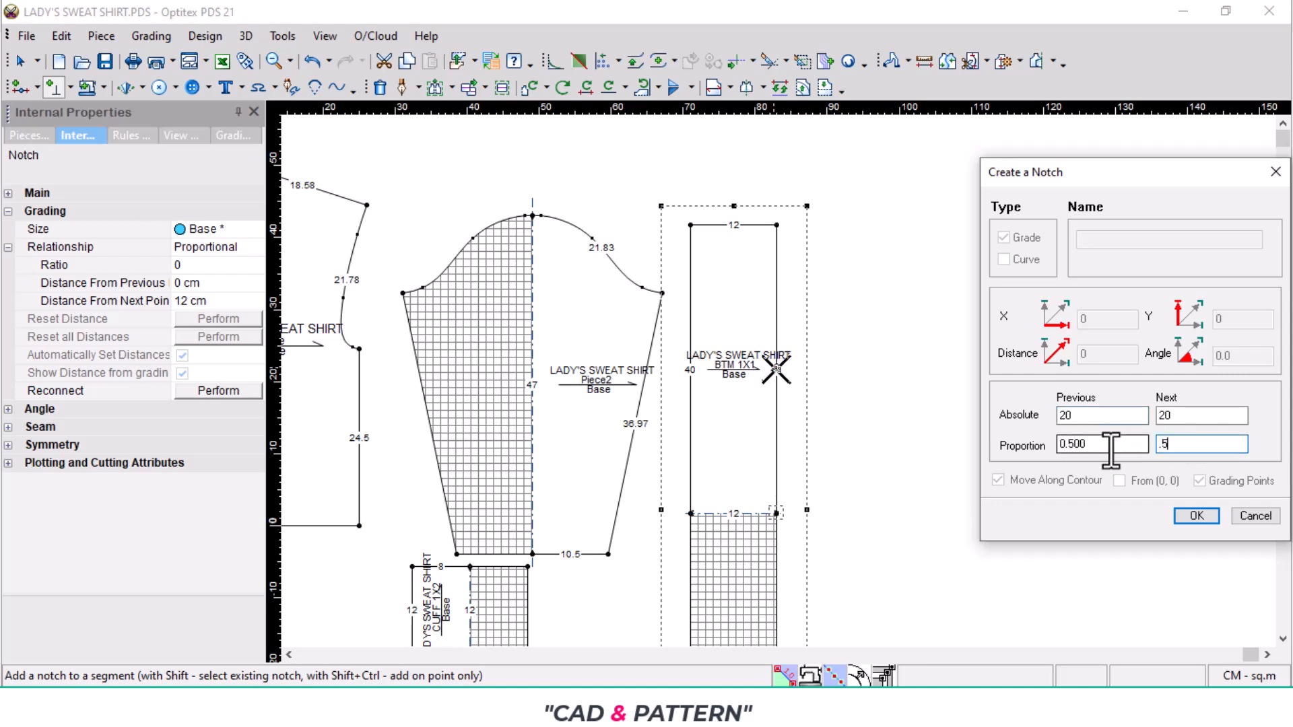
key(Return)
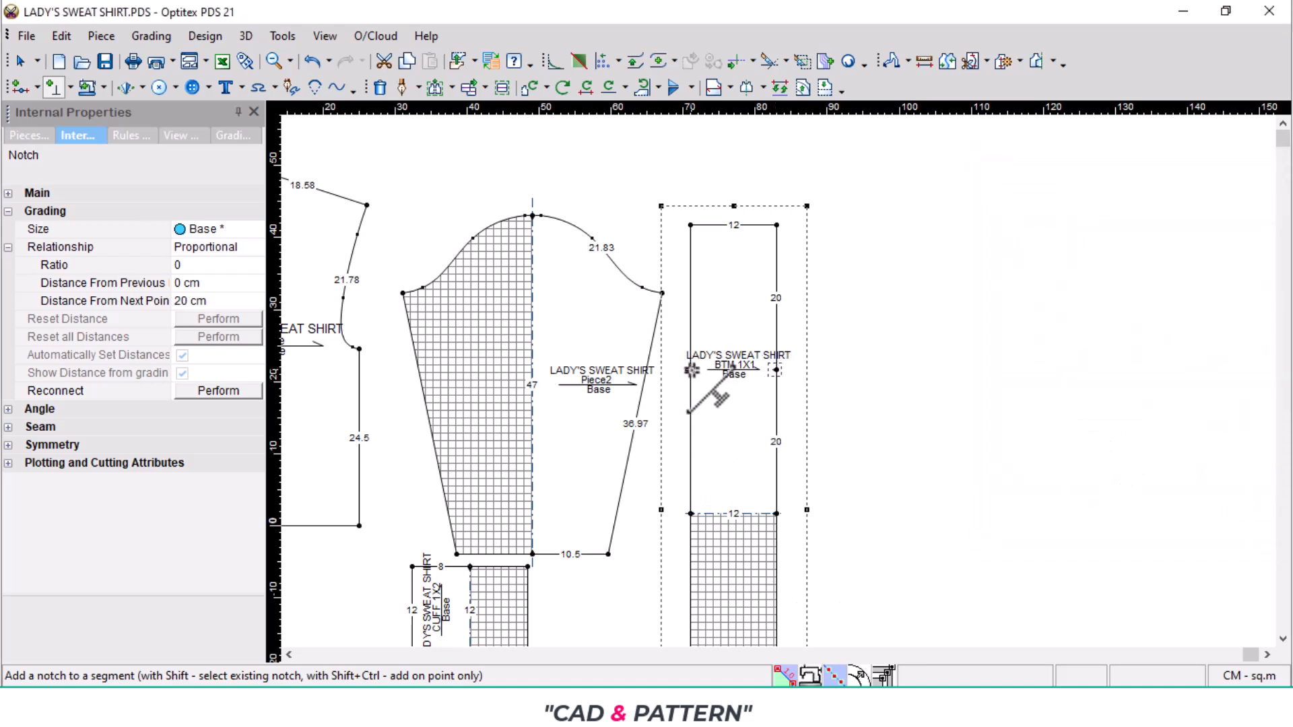
- Add a matching notch on the left 40 cm edge of BTM 1X1 at a proportion of 0.5
click(690, 369)
double_click(1232, 444)
key(BackSpace)
text(.5)
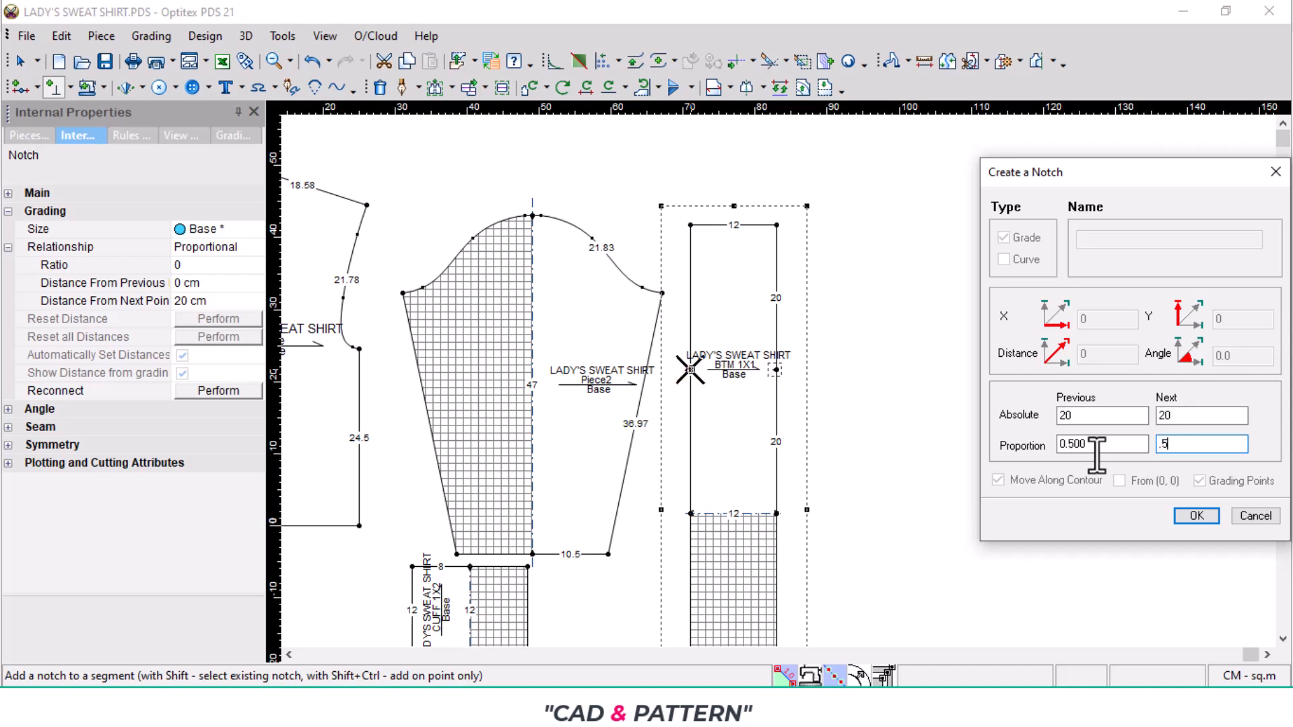
key(Return)
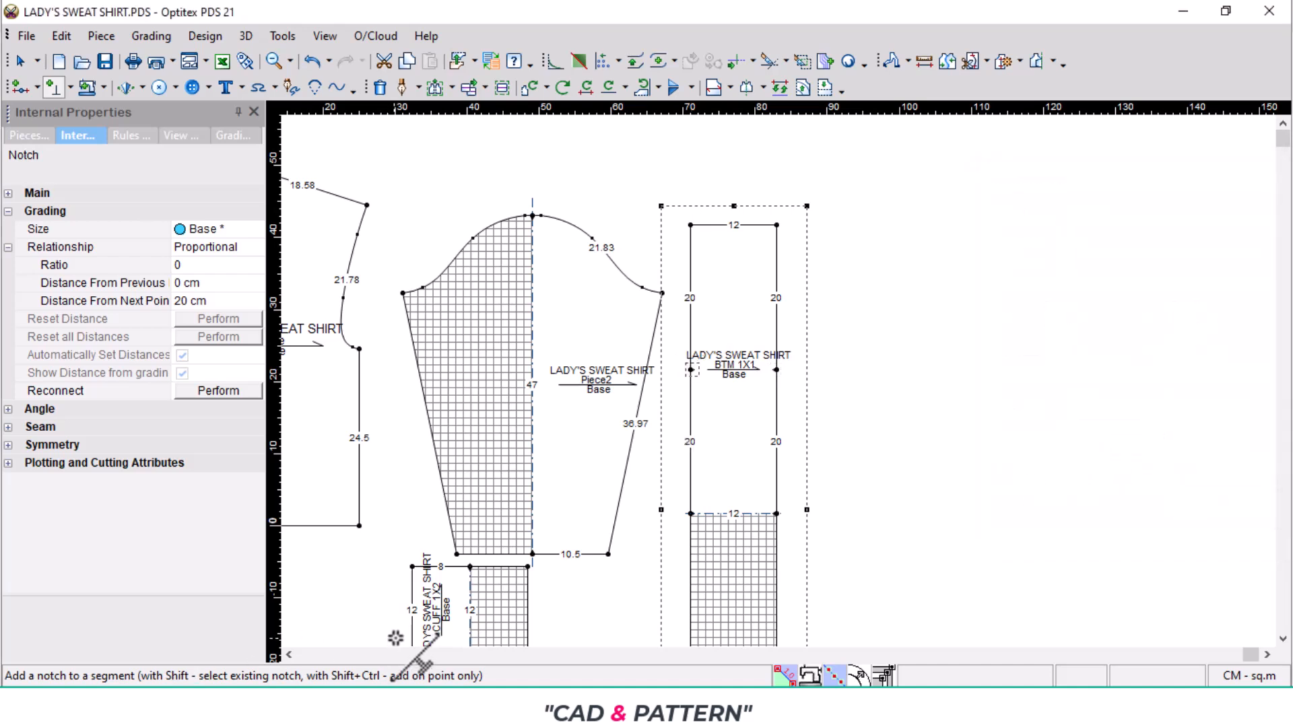
- Flip the cuff so its mirrored half lies on the left and move it centrally beneath the sleeve hem
right_click(572, 341)
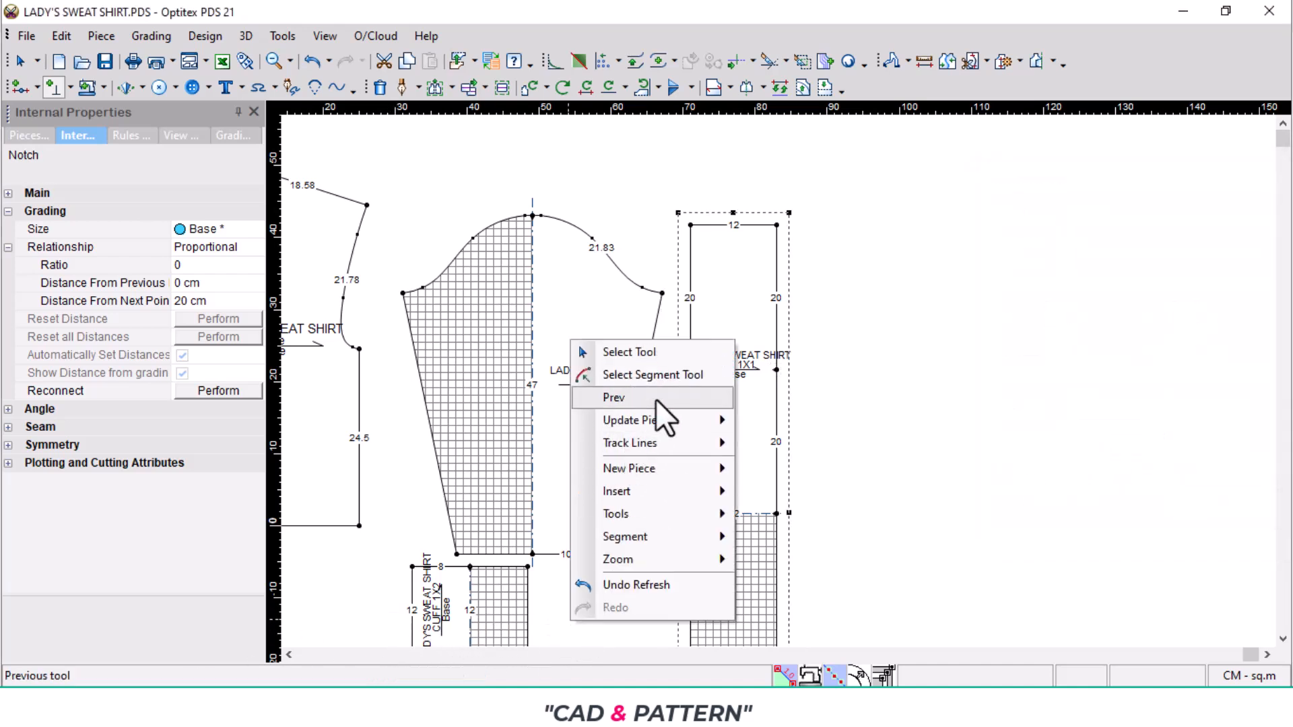
click(654, 349)
click(471, 591)
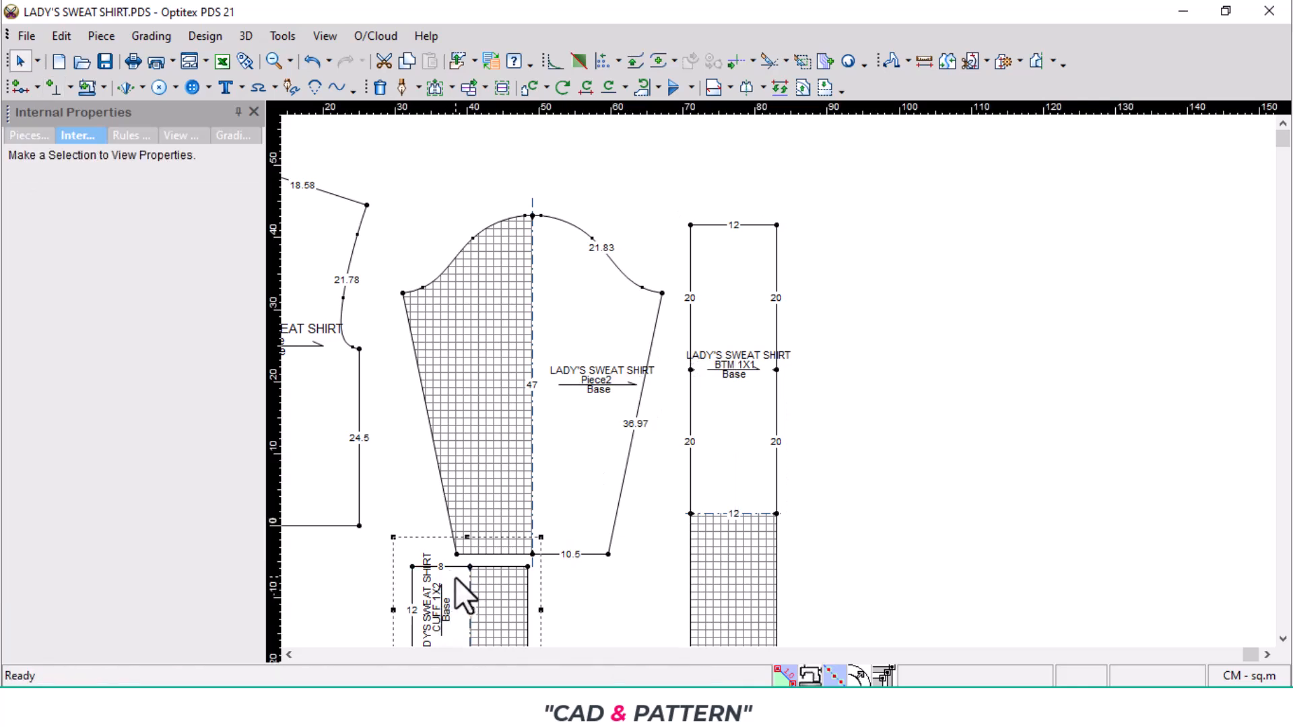
key(equal)
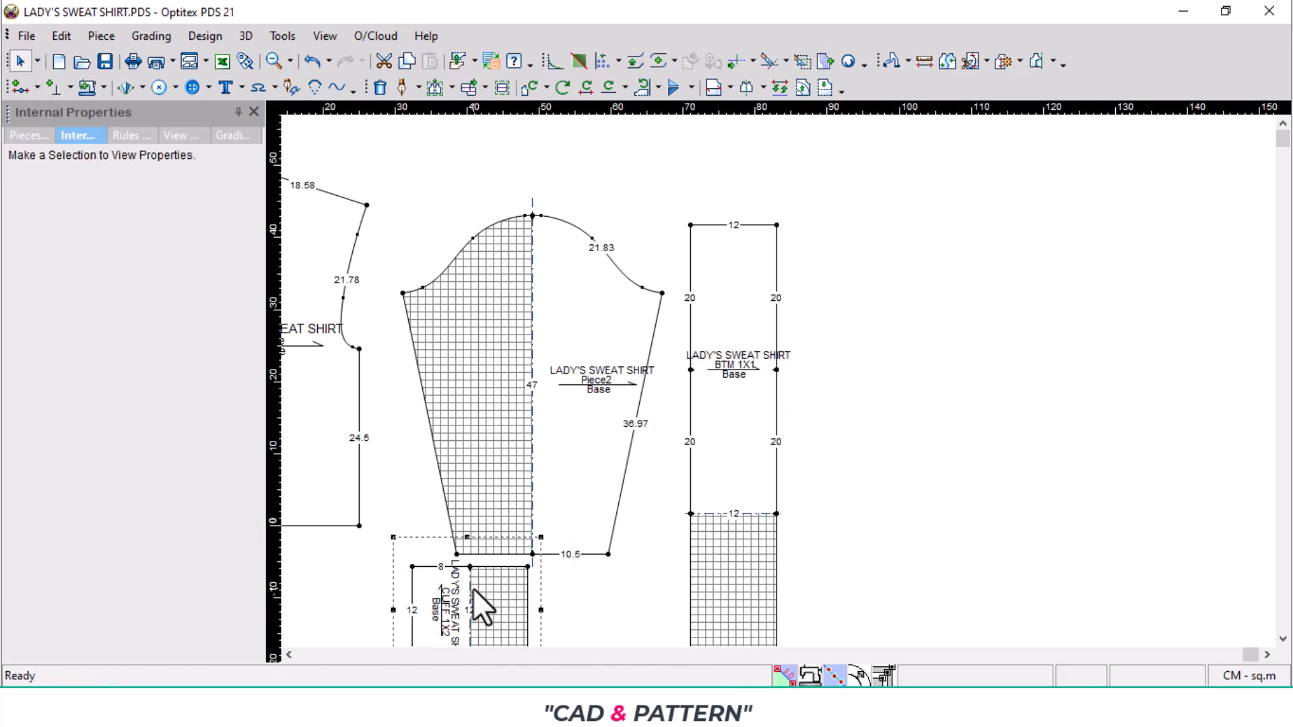
key(space)
drag(465, 610, 533, 610)
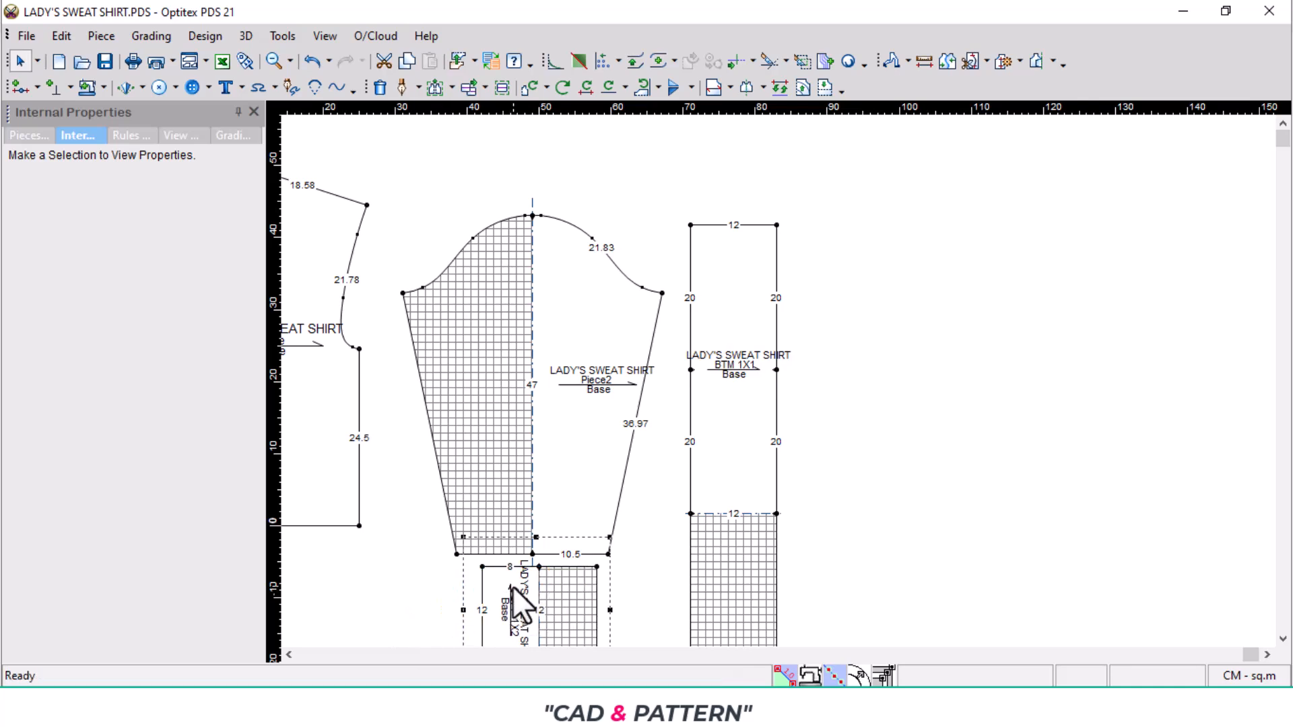
key(equal)
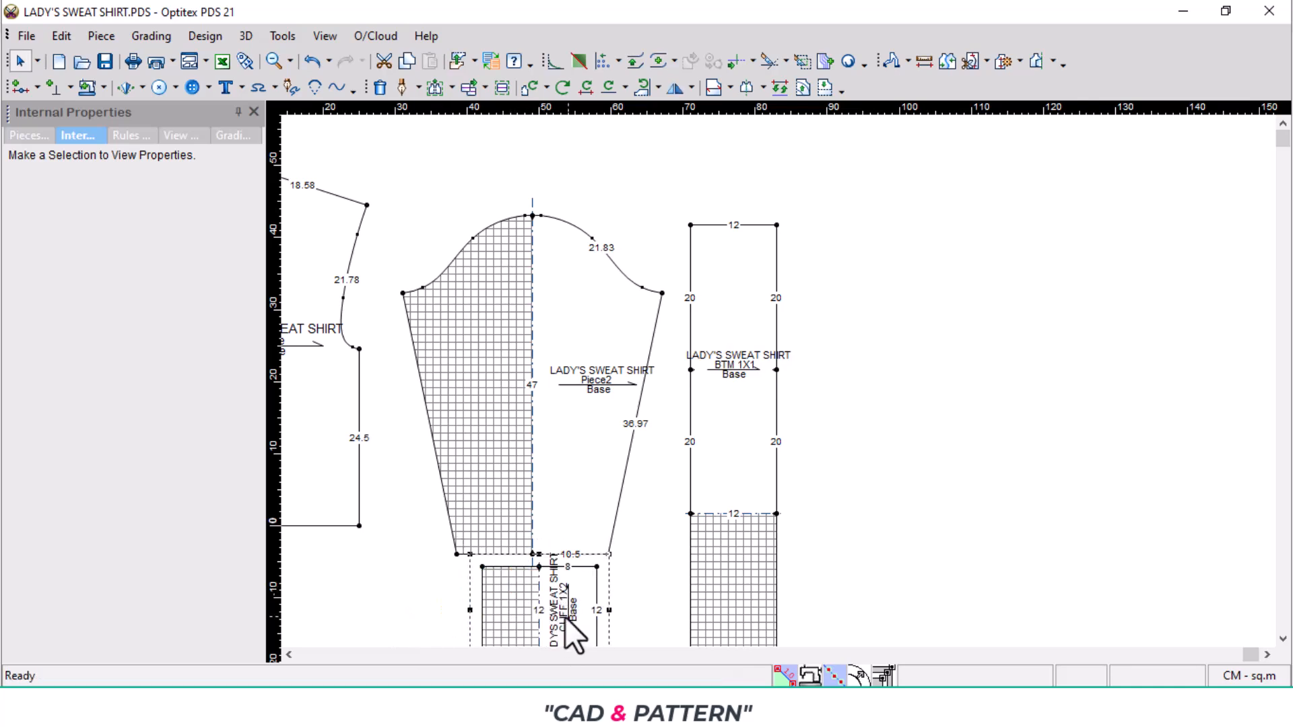
- Examine the lengths of the back and front neckline curves on the body piece
scroll(785, 386, down, 3)
right_click(639, 167)
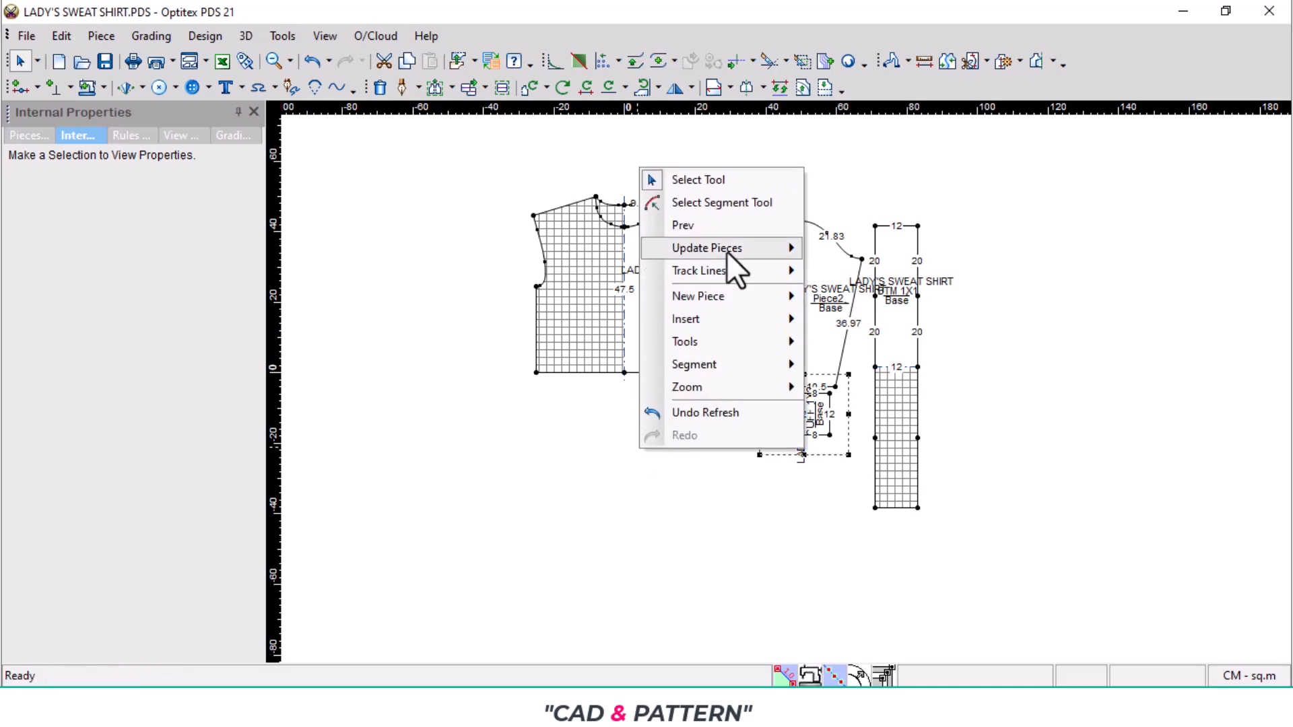
click(712, 179)
scroll(721, 293, up, 2)
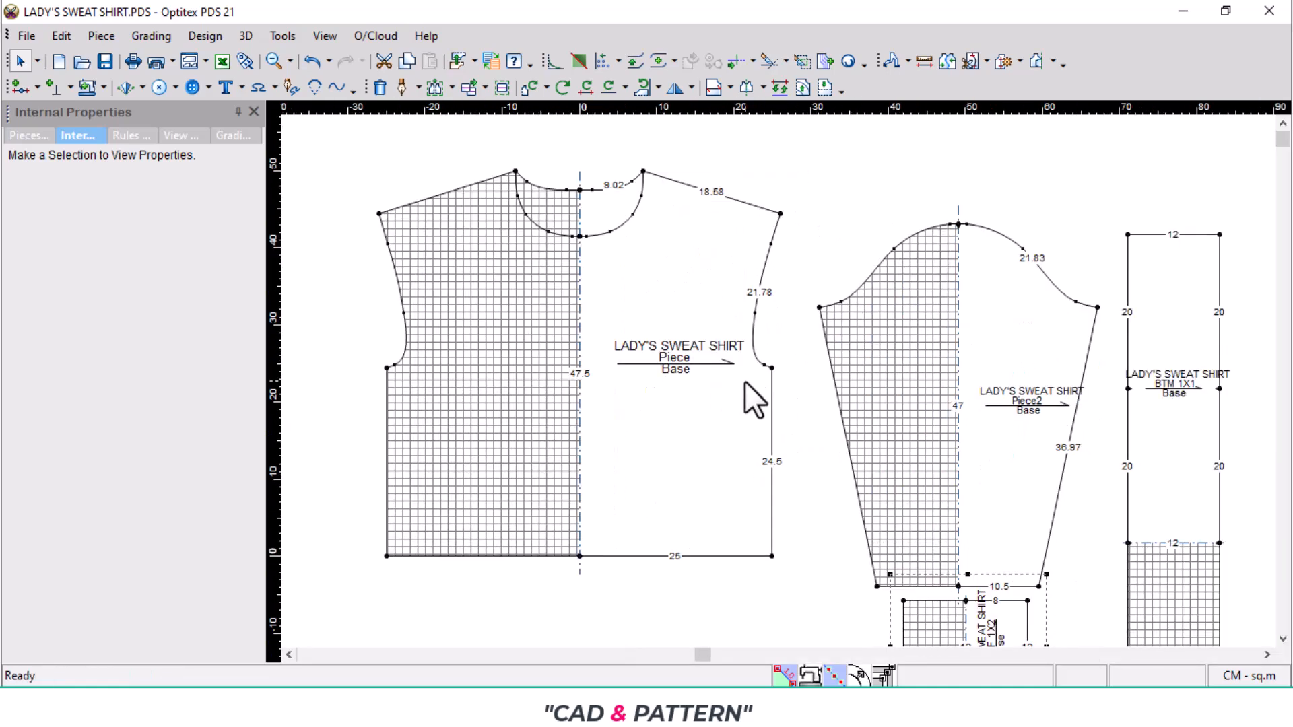
click(760, 707)
scroll(660, 222, up, 2)
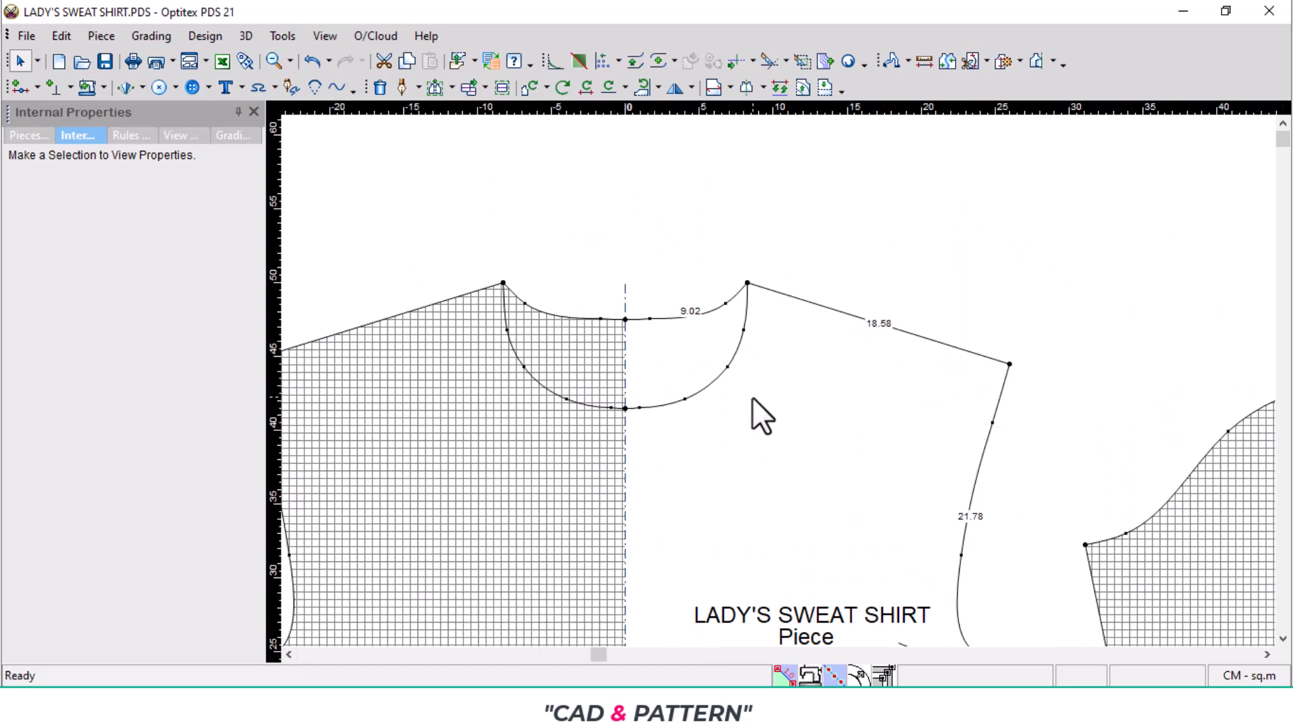
mouse_move(717, 394)
- Open the Windows Calculator in Standard mode
click(378, 707)
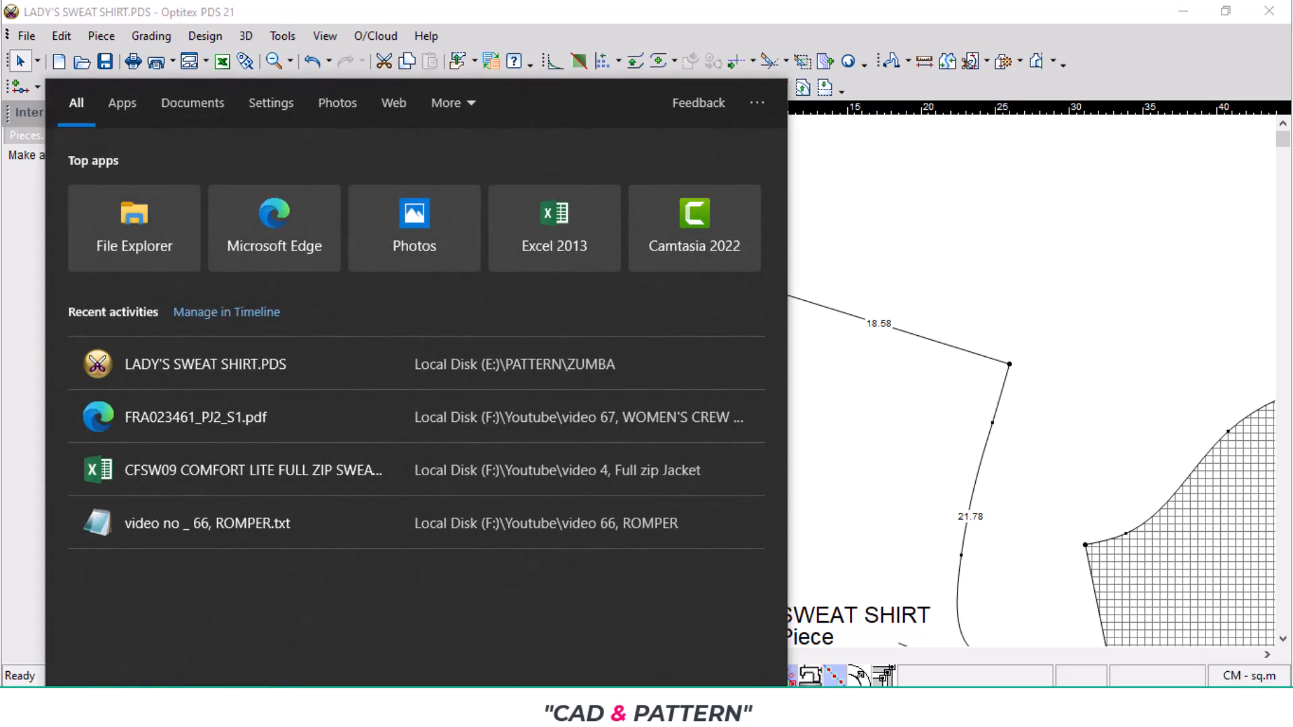
text(c)
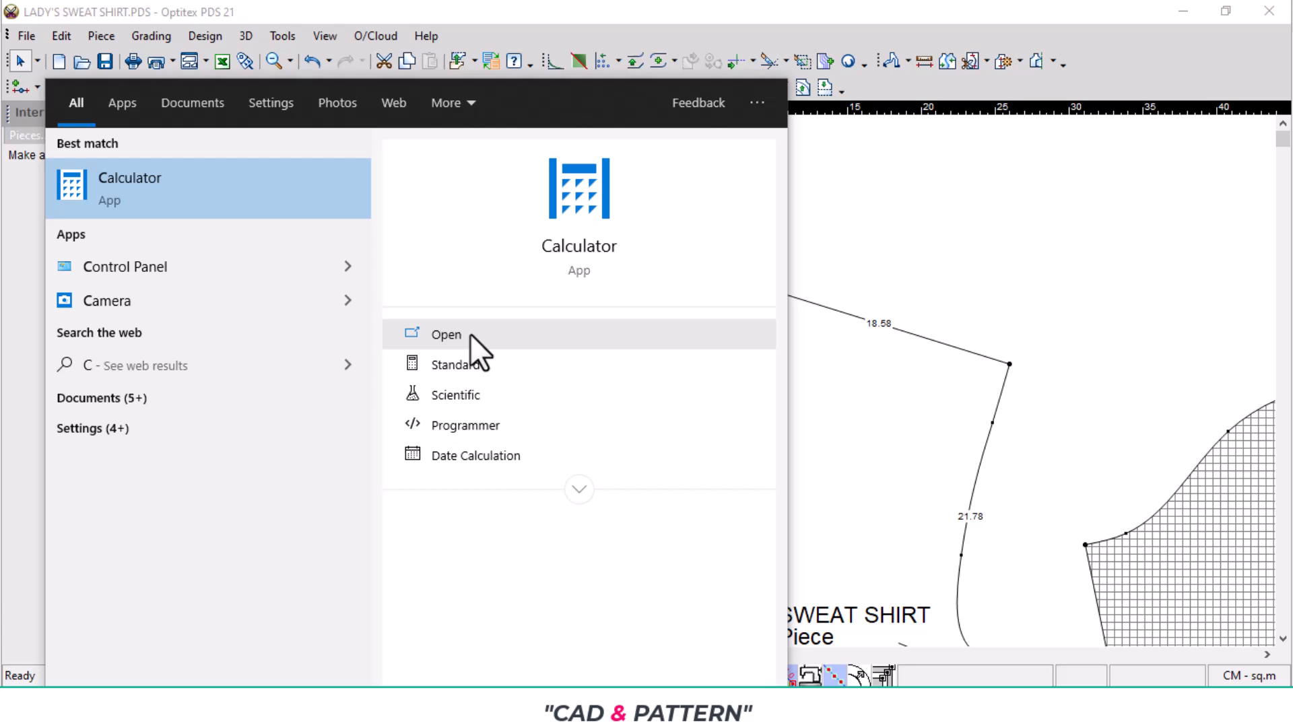
click(596, 244)
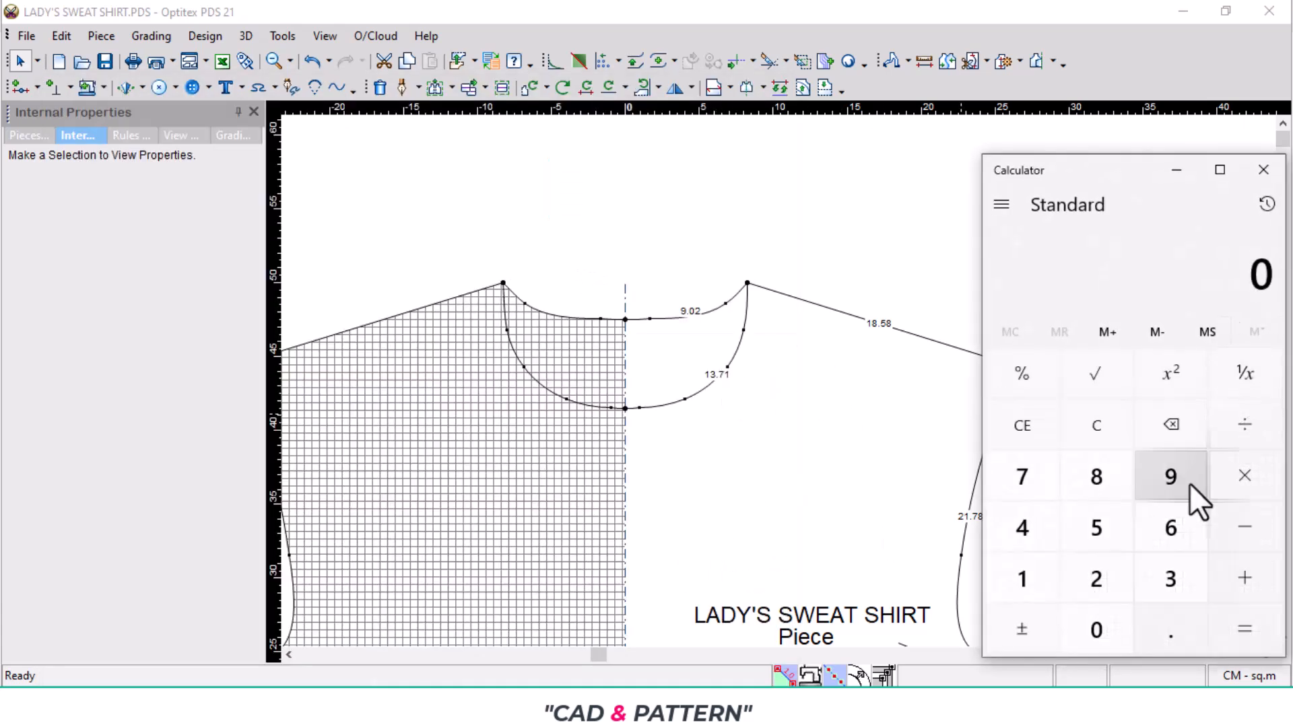
- Add the half front neckline of 13.71 and the half back neckline of 9.02 in the calculator, then minimize it
click(1046, 587)
click(1197, 580)
click(1182, 636)
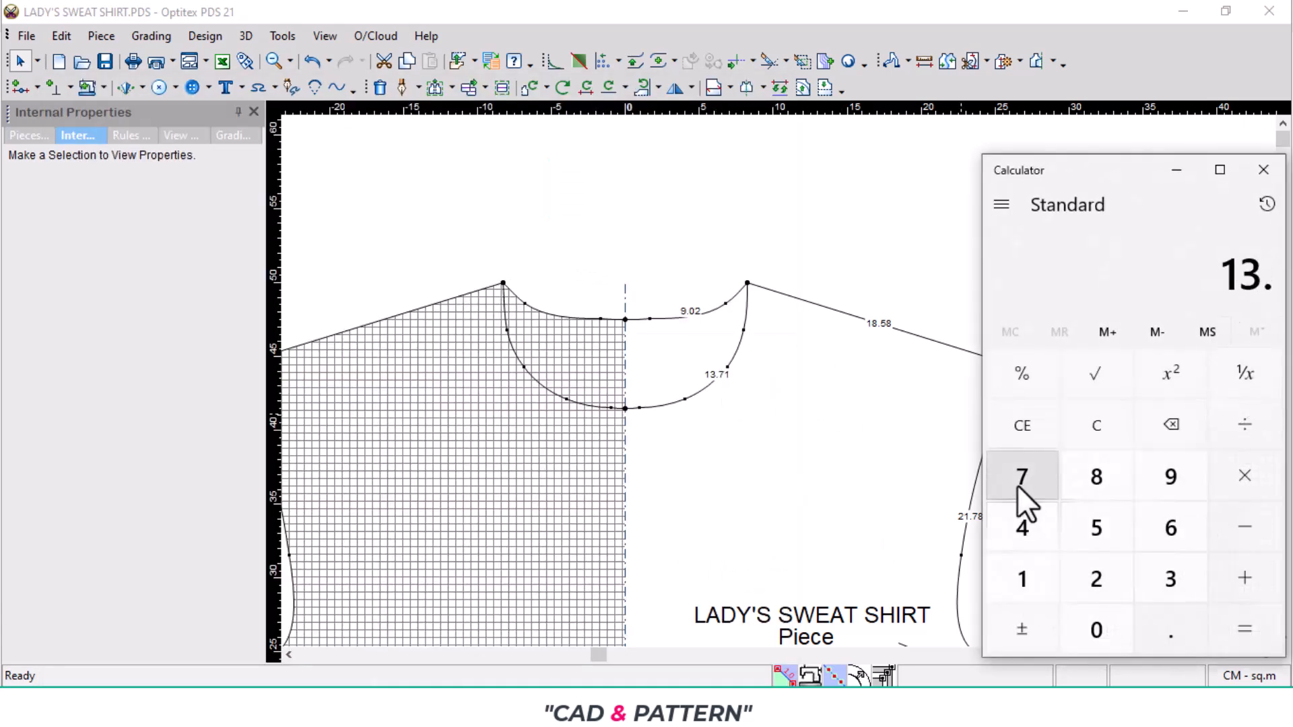
click(1020, 475)
click(1024, 579)
click(1246, 579)
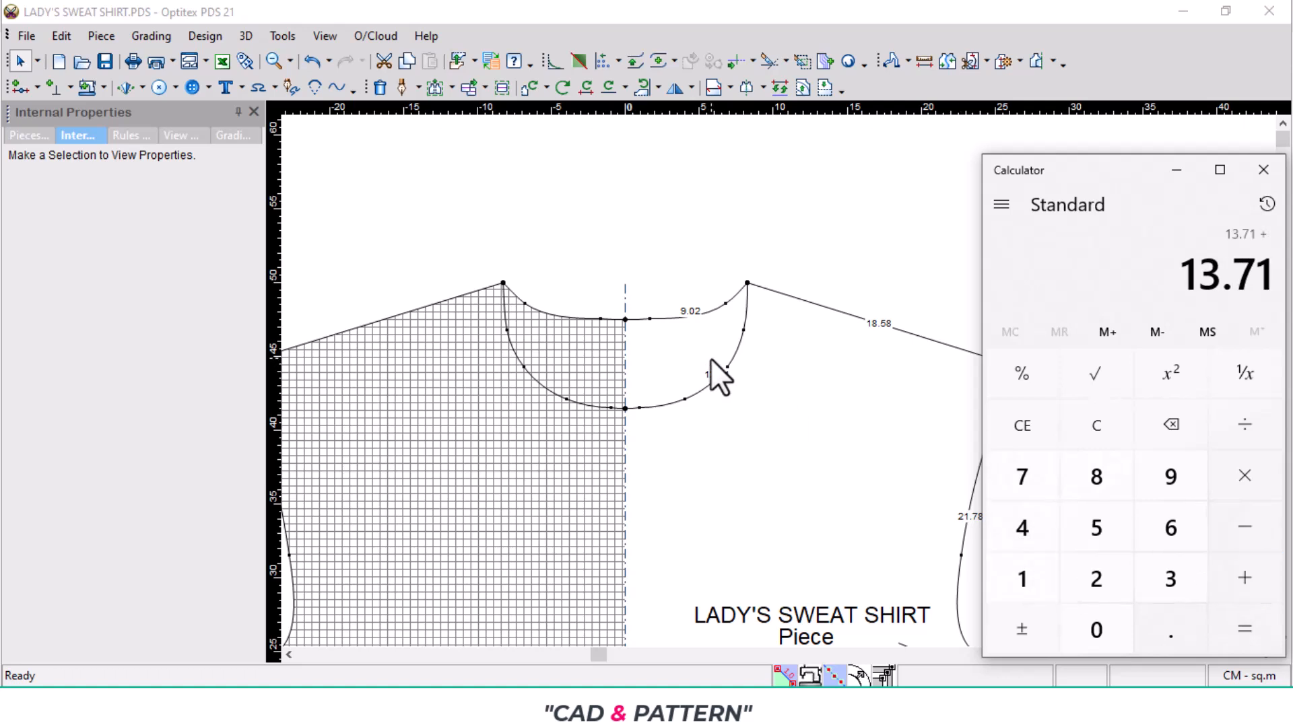
click(1189, 477)
click(1170, 634)
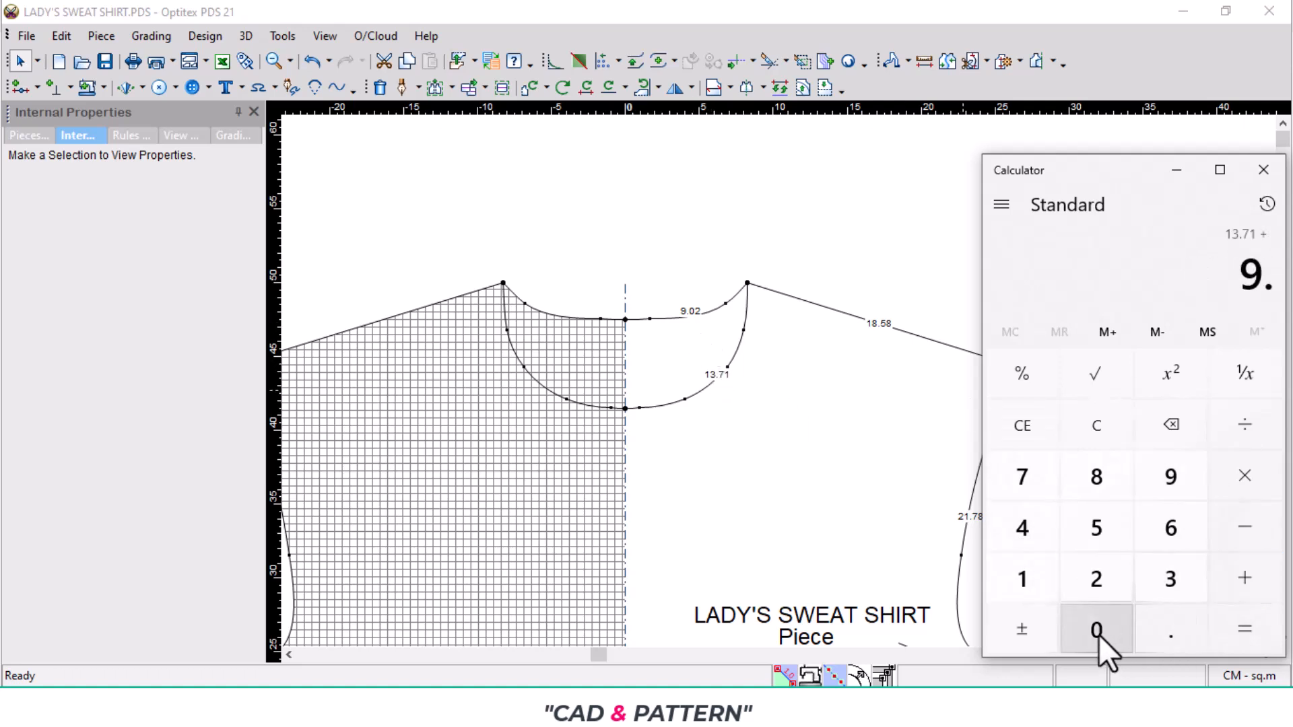
click(1098, 633)
click(1098, 574)
click(1261, 629)
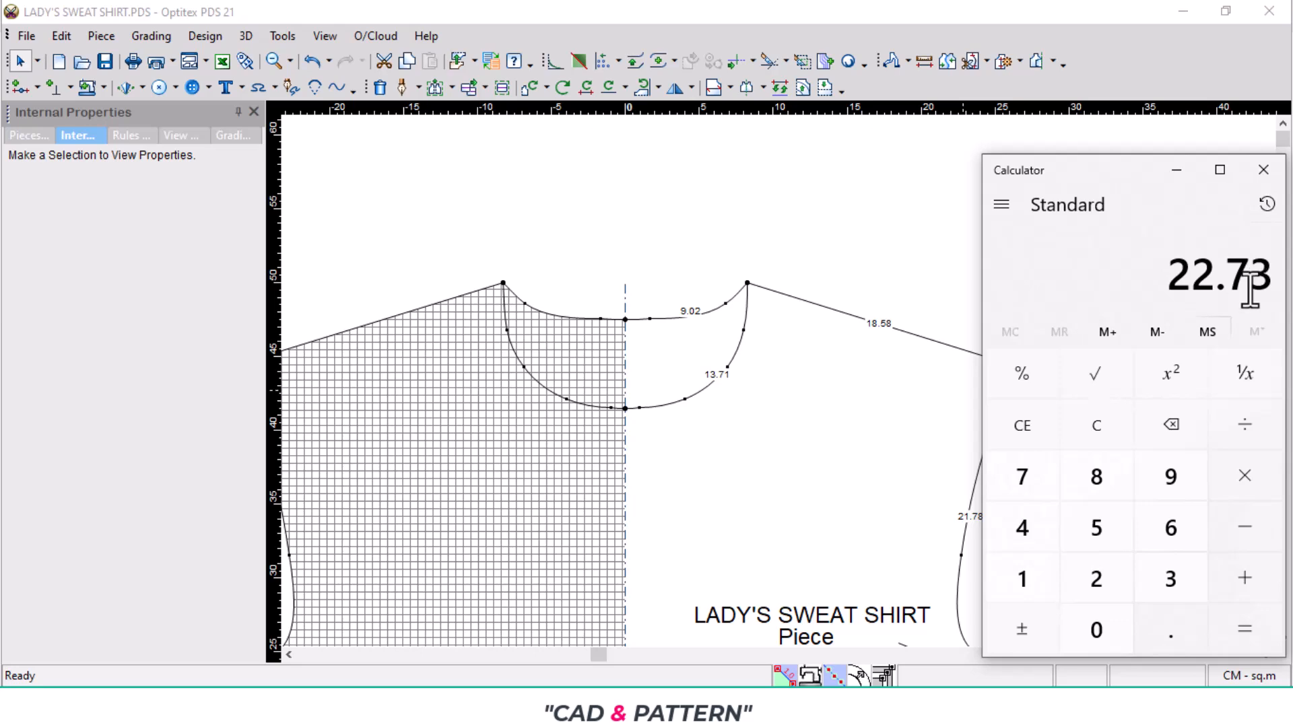
click(1186, 171)
- Create a rectangular piece named NK 1X1 with length 5 and width 22, and place it between the body and sleeve
scroll(765, 341, down, 3)
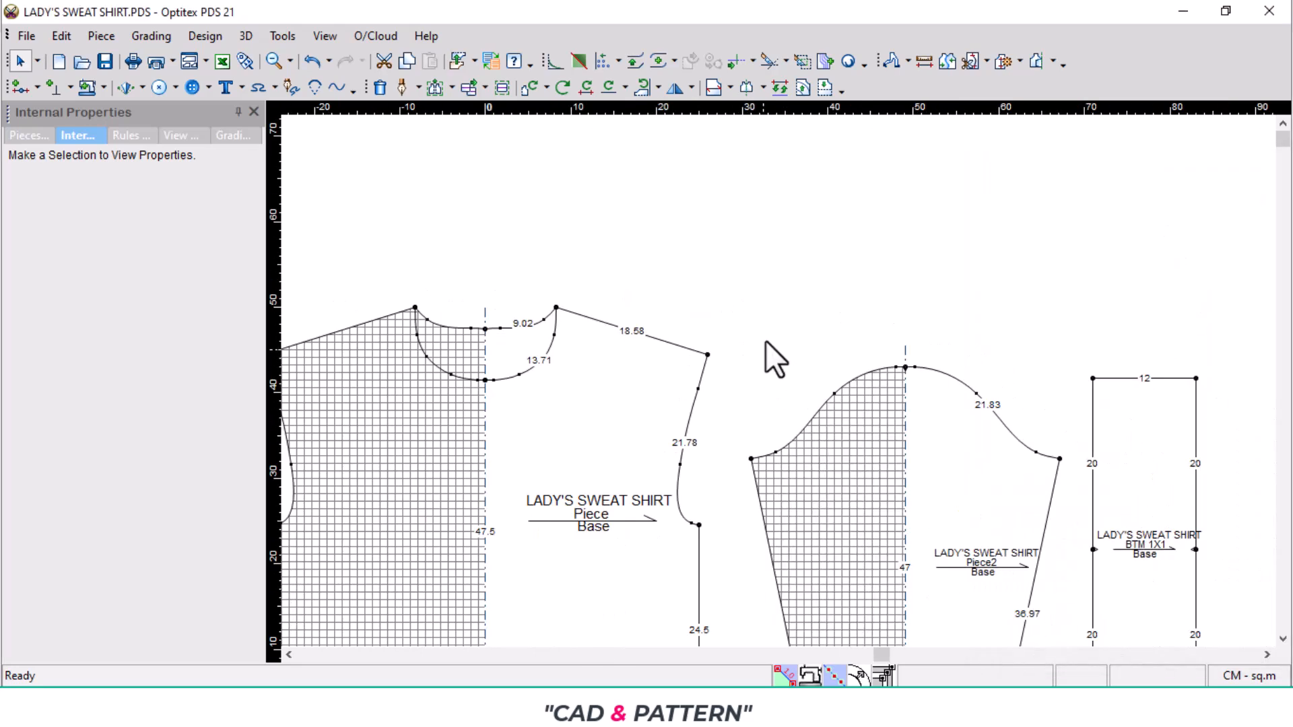
right_click(772, 268)
mouse_move(830, 396)
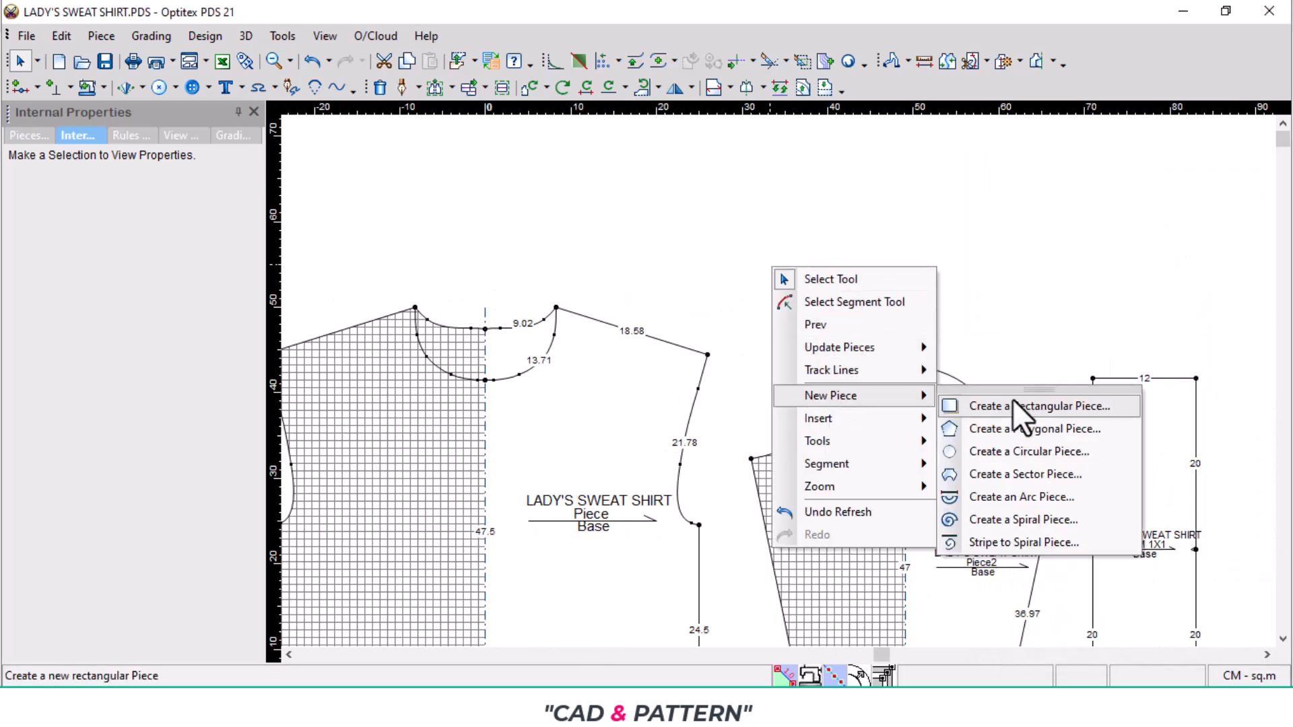
click(1012, 405)
double_click(970, 232)
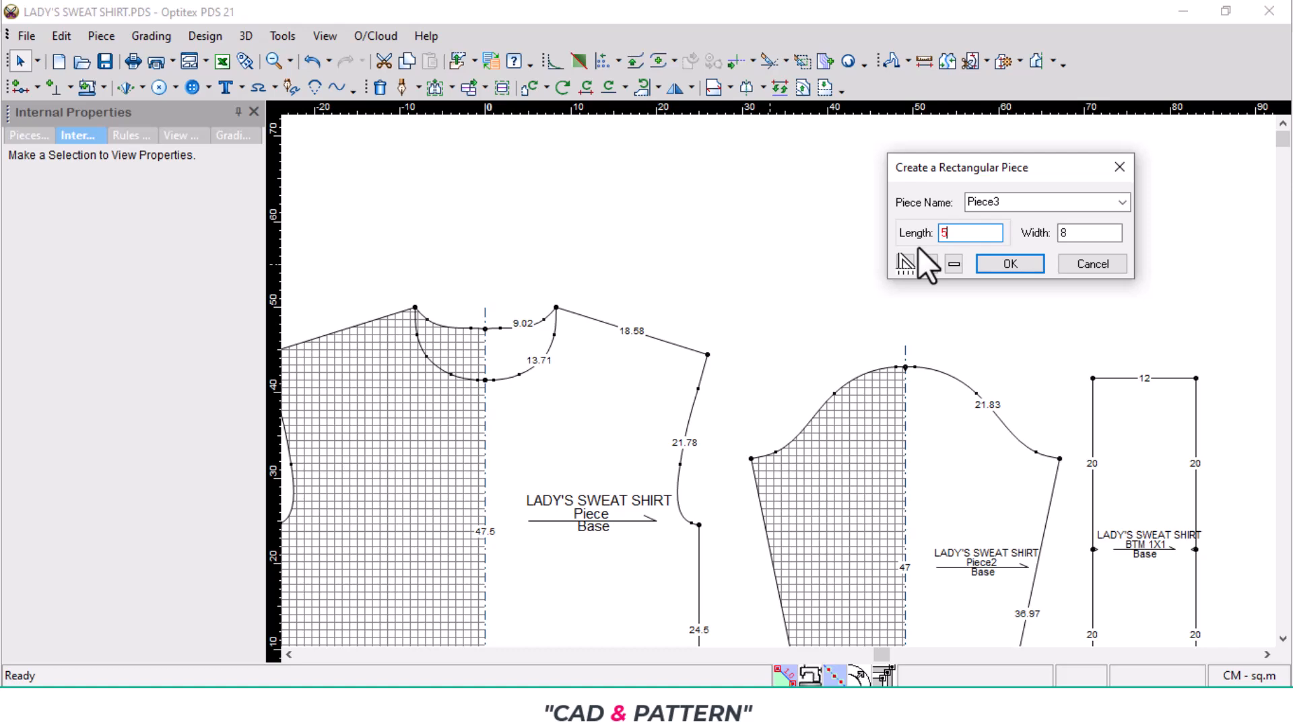
double_click(1063, 232)
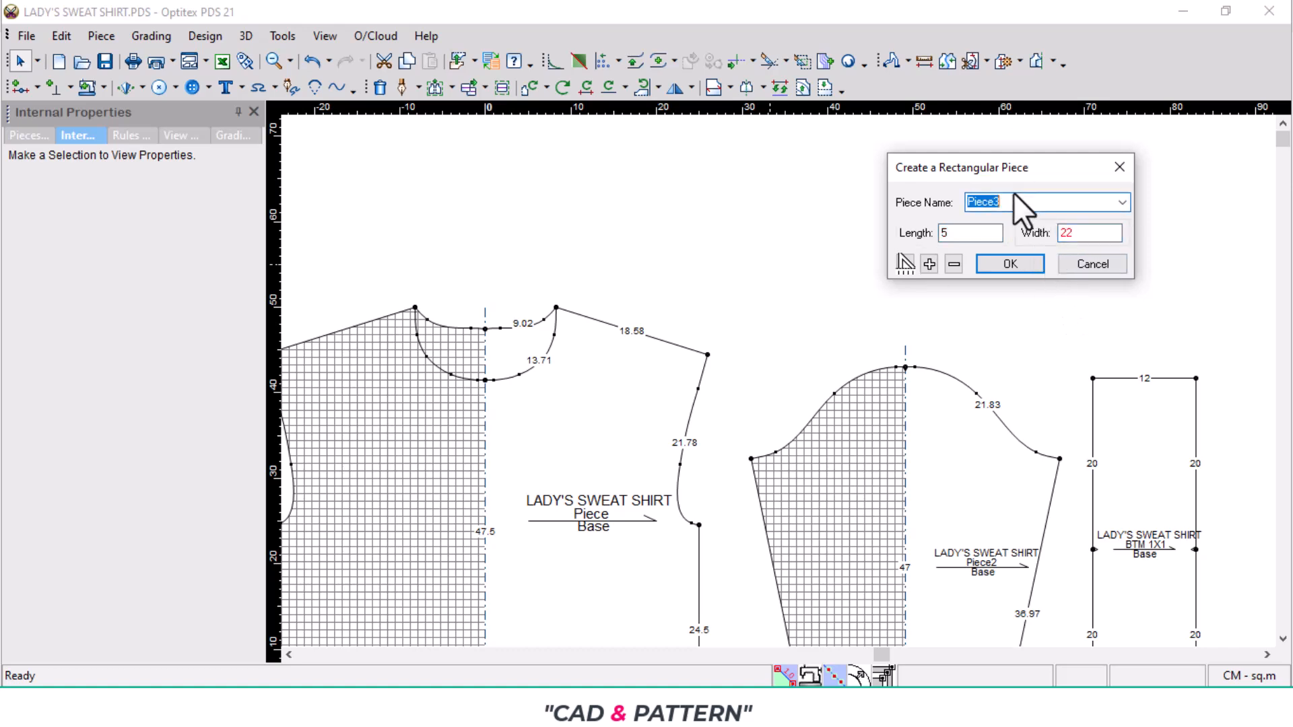
text(NK 1X1)
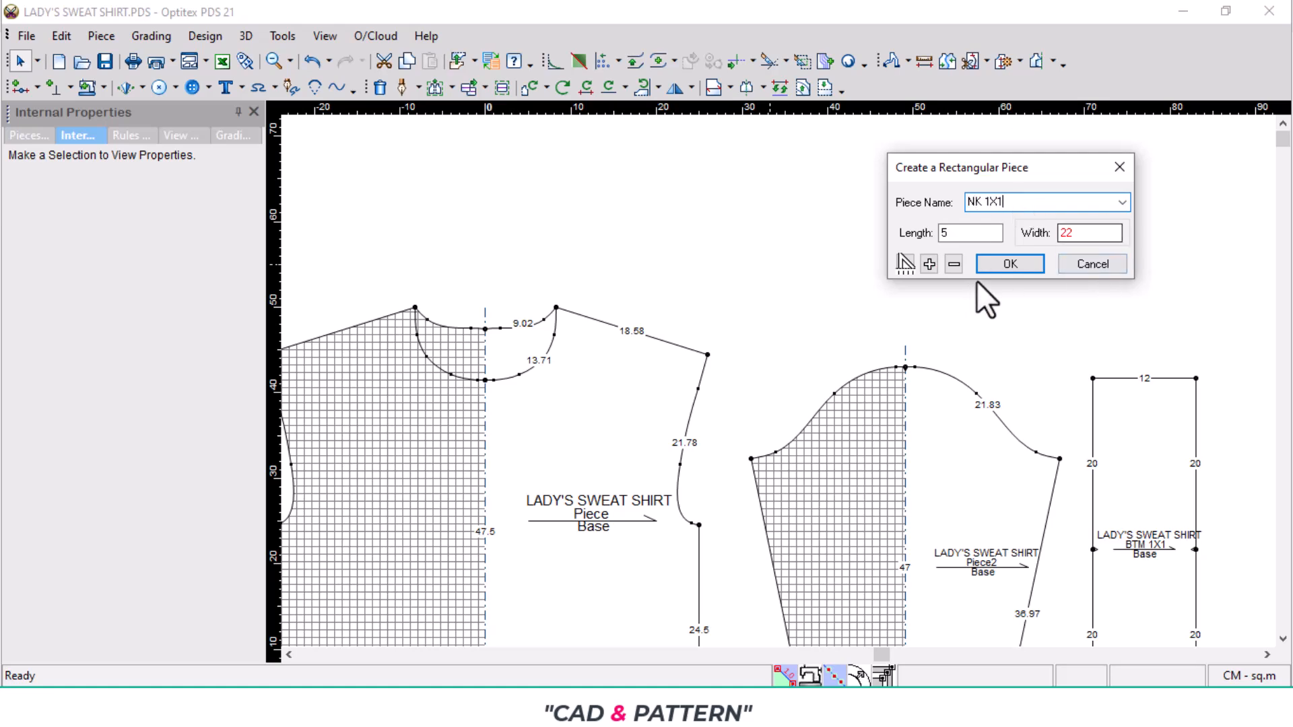
click(1001, 261)
drag(513, 596, 798, 401)
- Mirror the NK 1X1 neck rib with a half line along its lower 5 cm edge
scroll(795, 395, up, 3)
scroll(778, 388, up, 2)
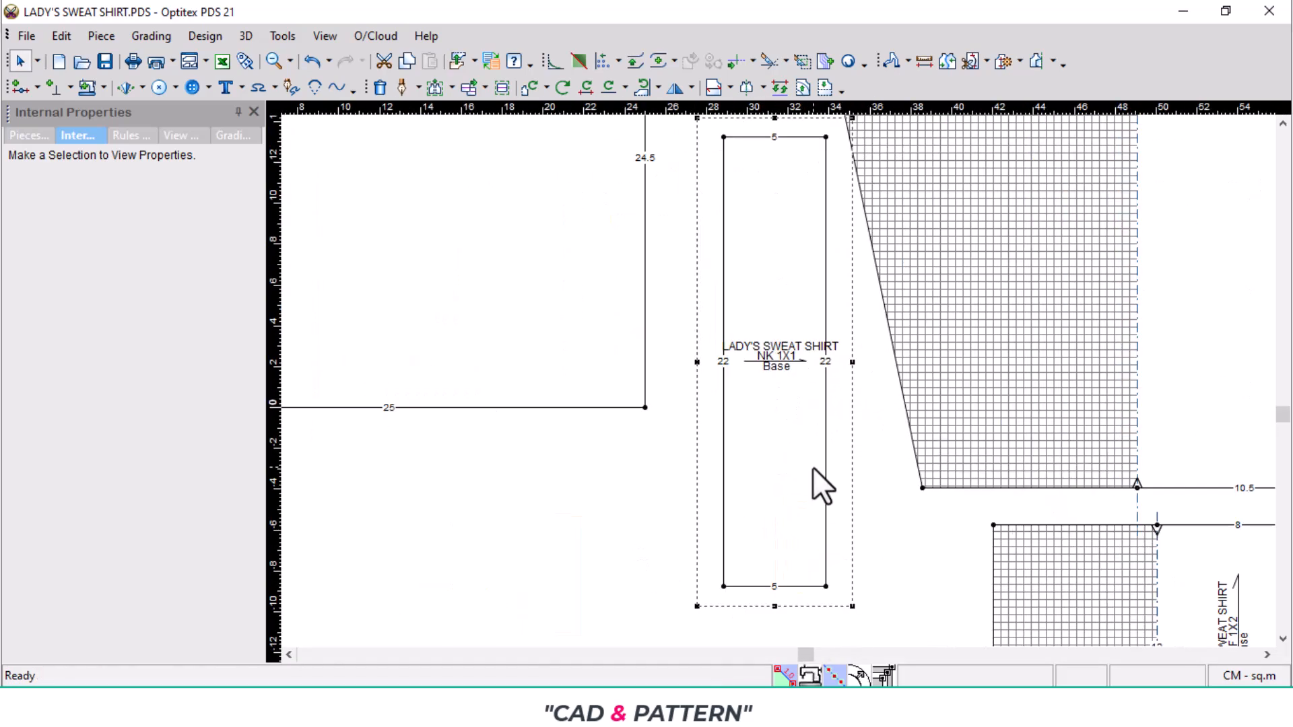
key(h)
click(827, 587)
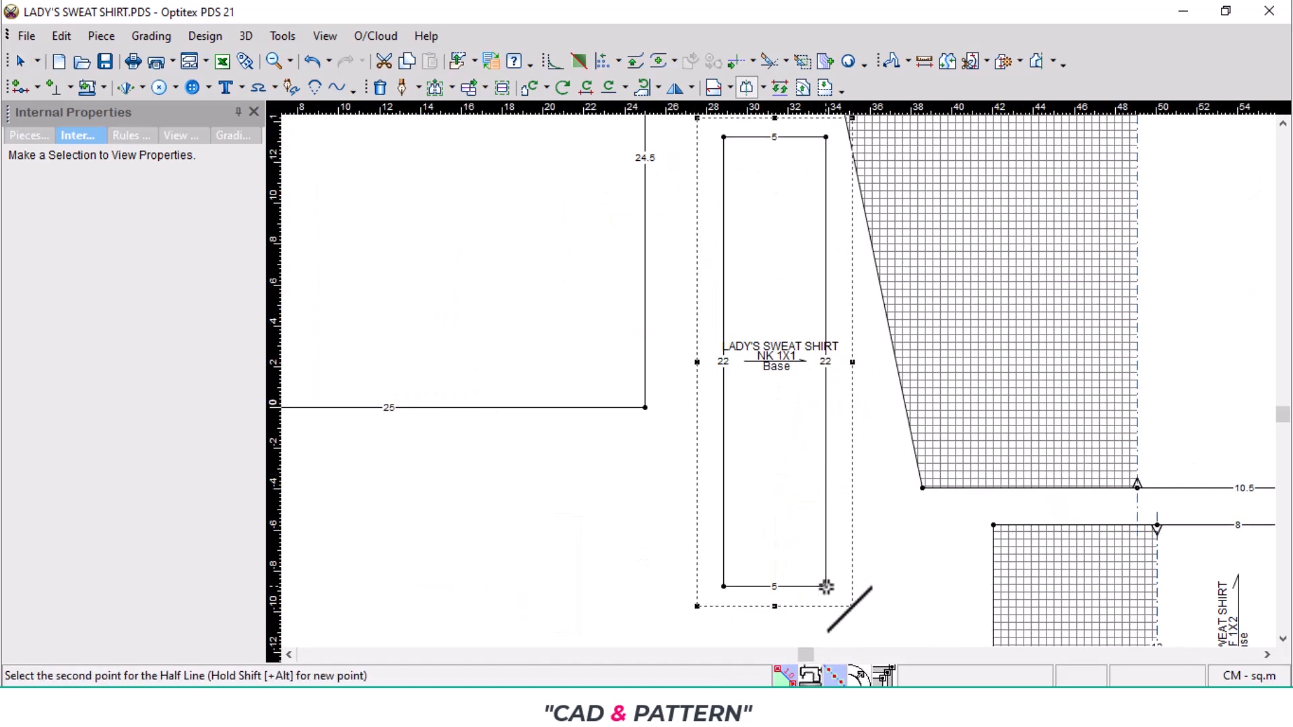
click(723, 587)
right_click(572, 493)
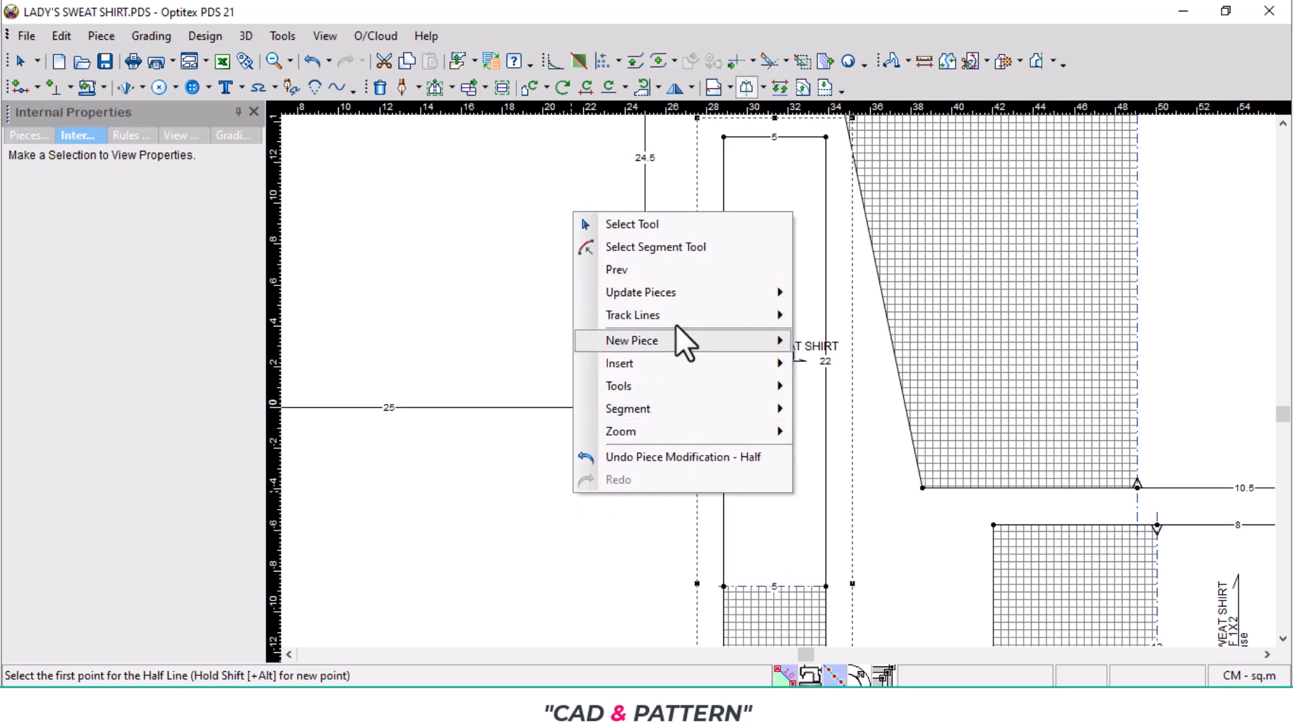
click(690, 223)
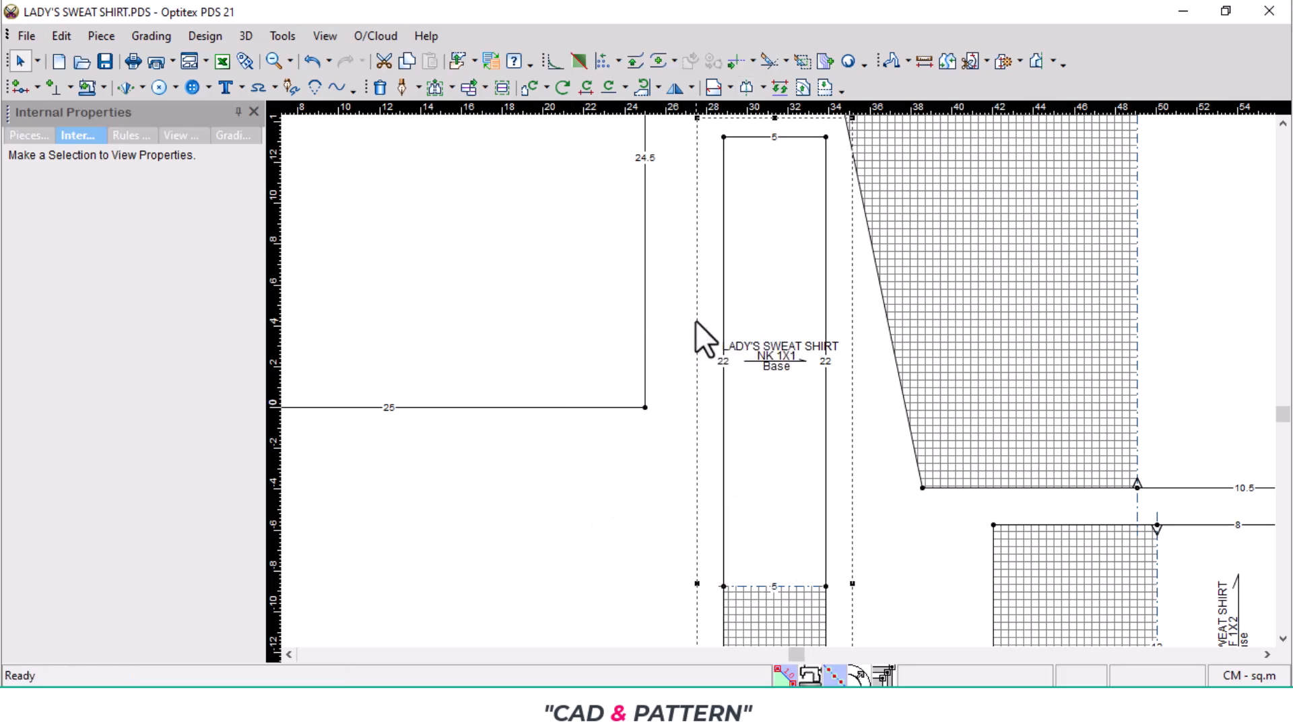
- Move the body piece down and to the left, and position the neck rib in the gap before the sleeve
scroll(699, 370, down, 3)
key(space)
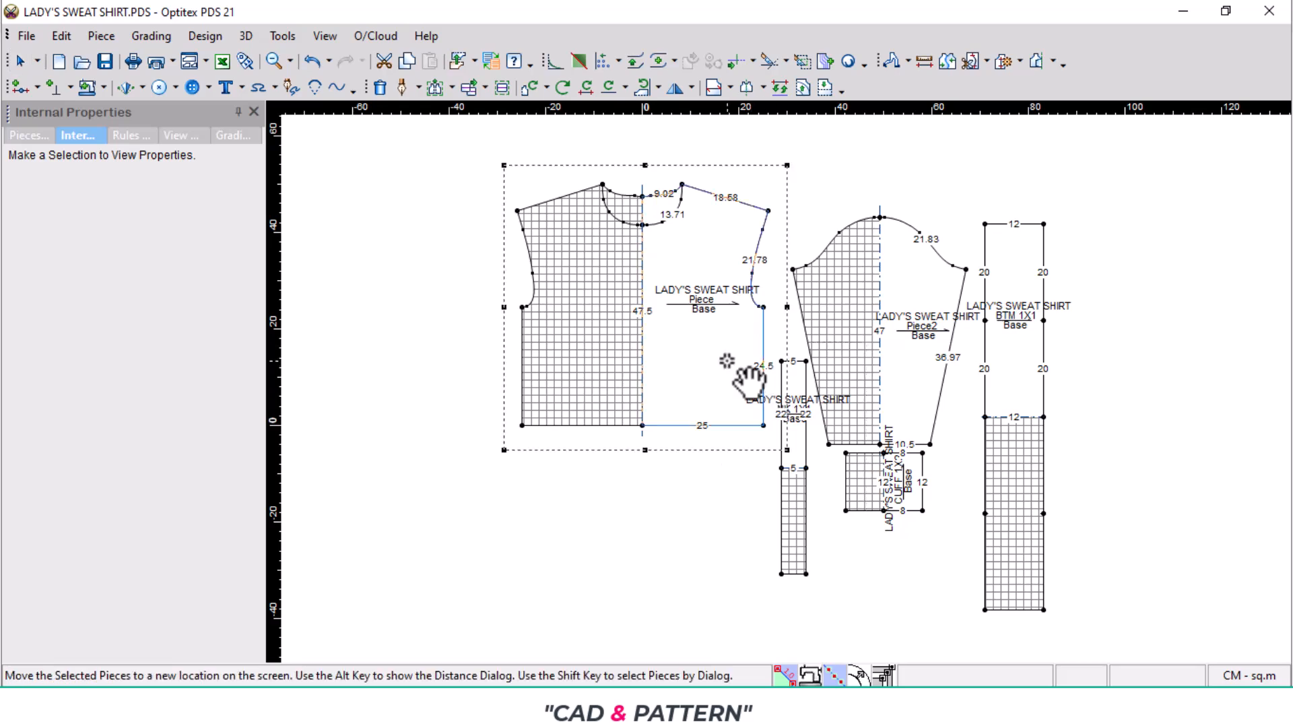
click(629, 483)
key(space)
click(758, 371)
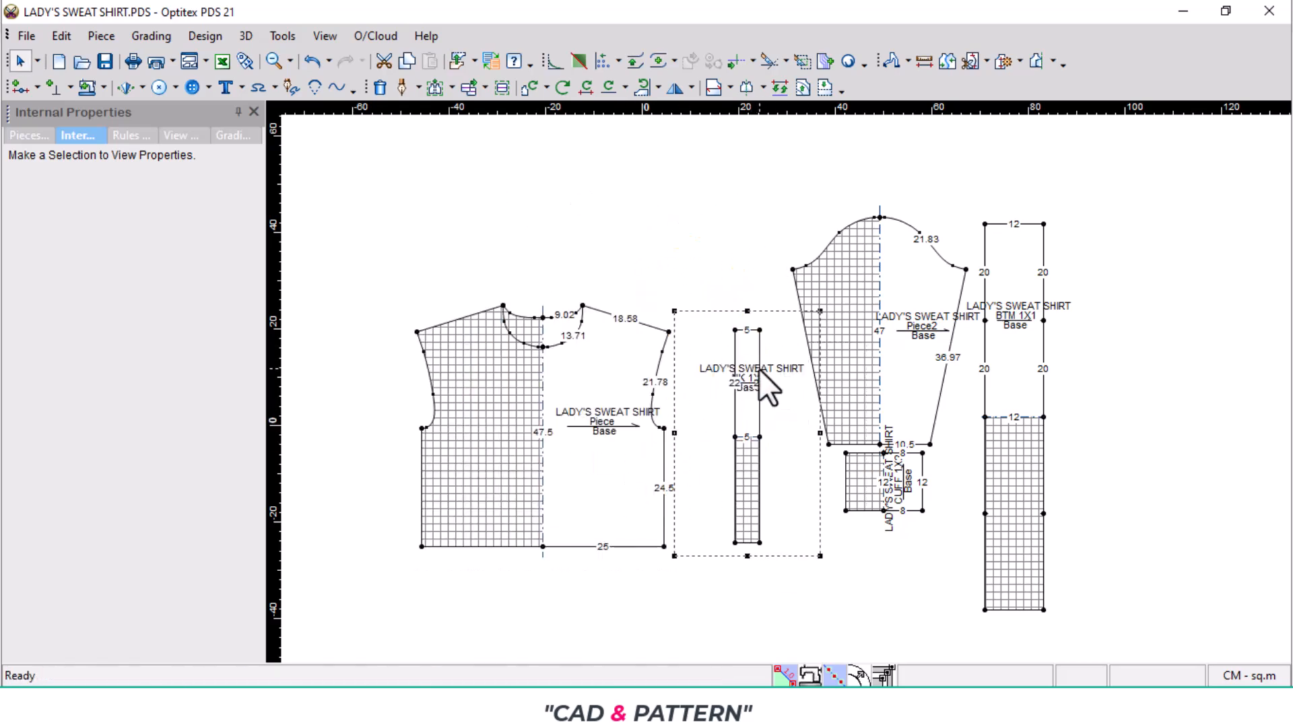
- Switch to the tech pack FRA023461_PJ2_S1.pdf in the browser to view the measurement table
scroll(598, 393, up, 3)
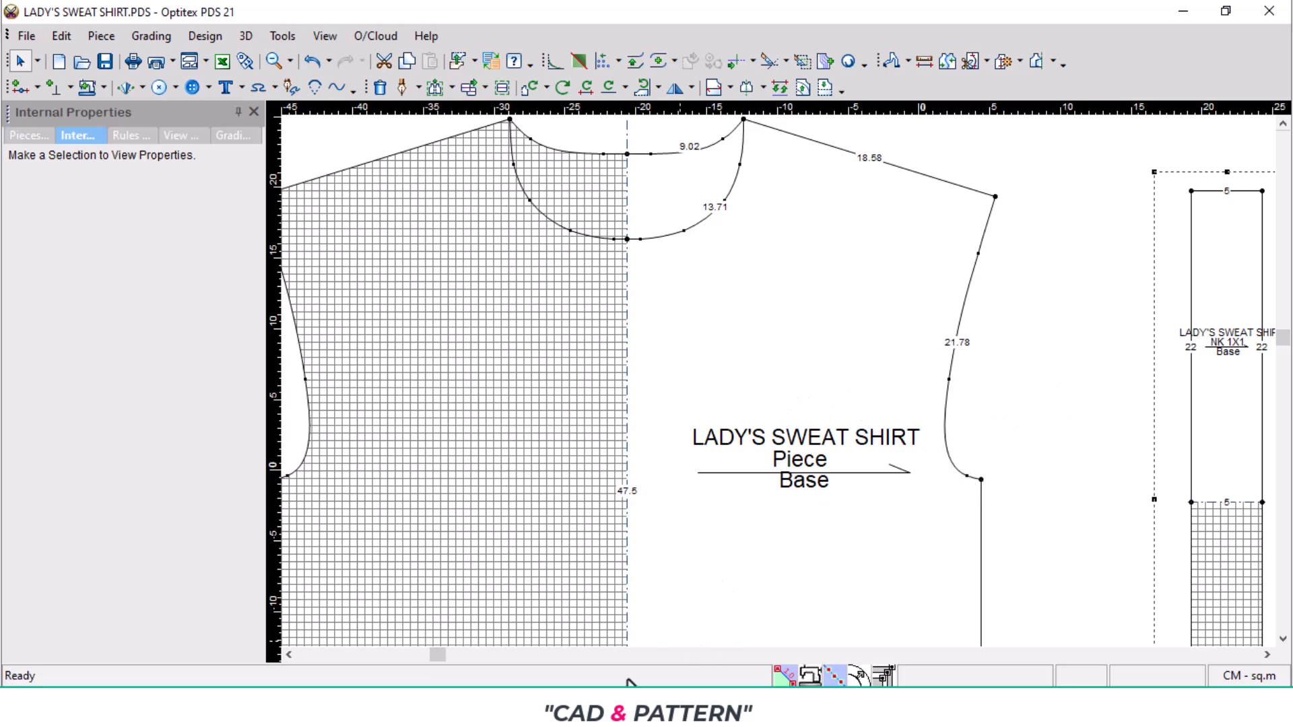
click(636, 707)
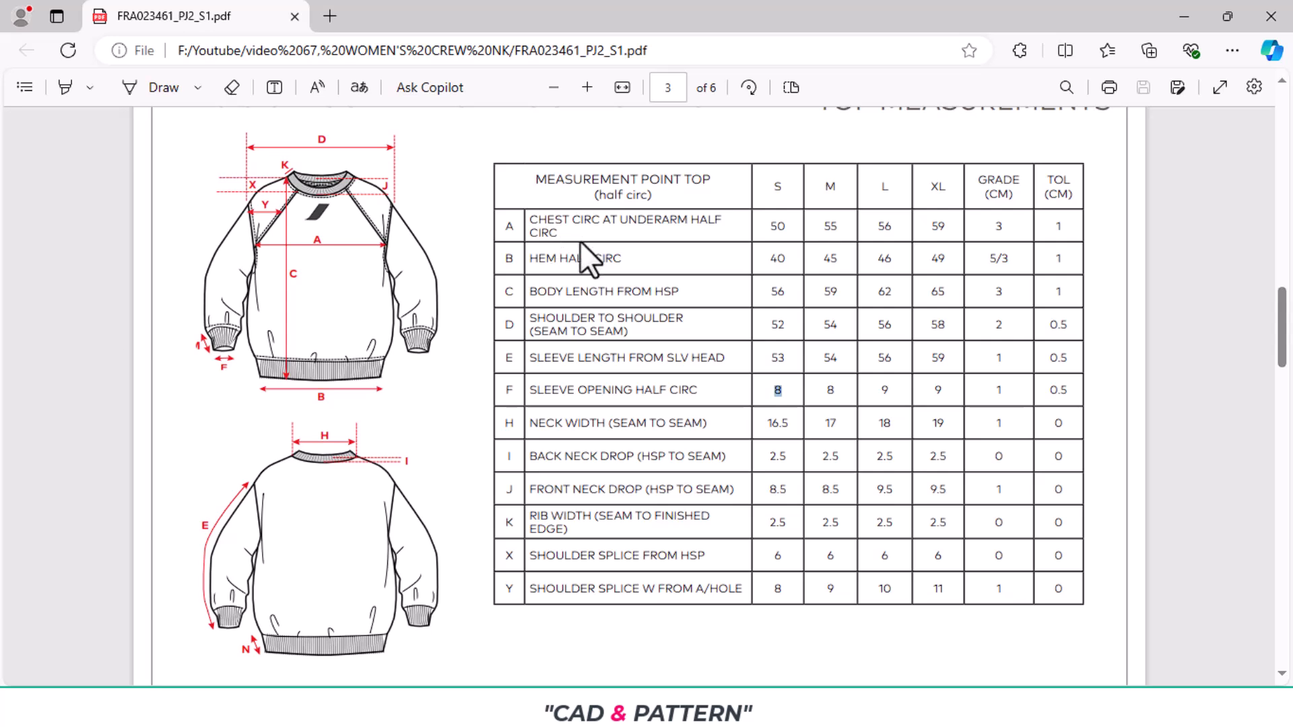
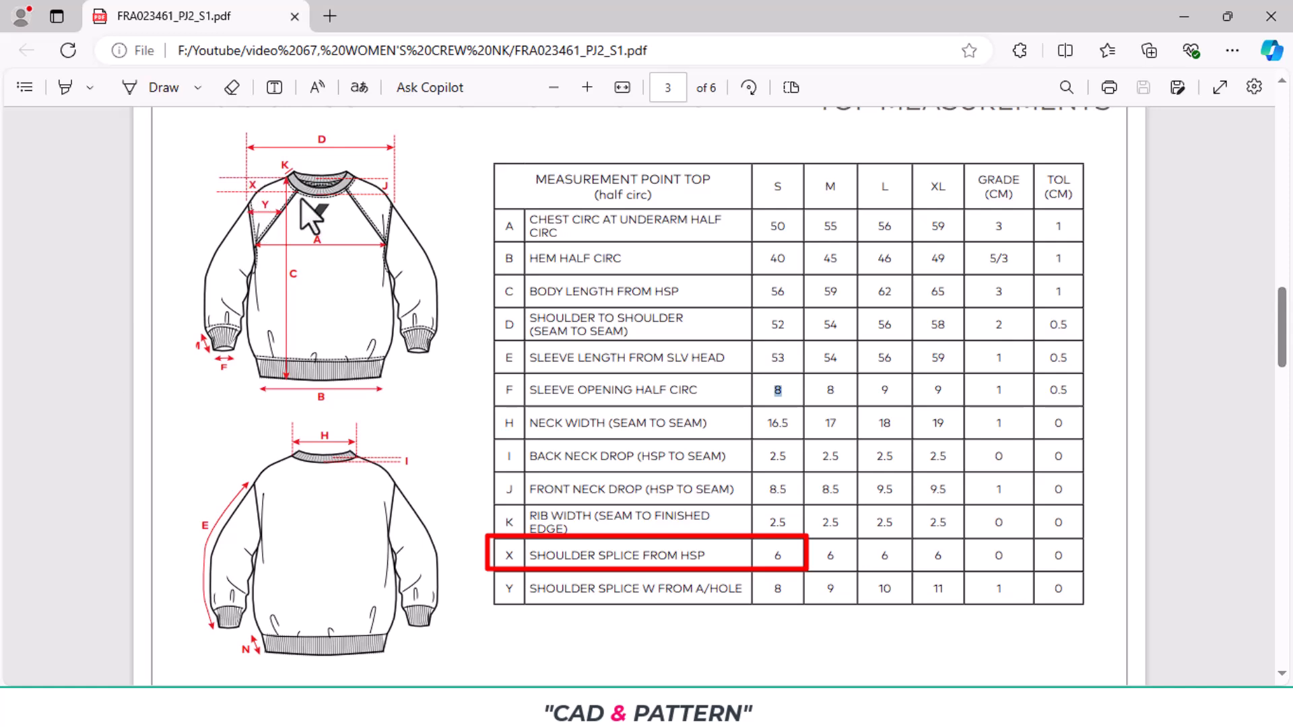
- Switch back to Optitex PDS and add a grading curve point on the front neckline, 6 cm along from the high shoulder point
key(alt+Tab)
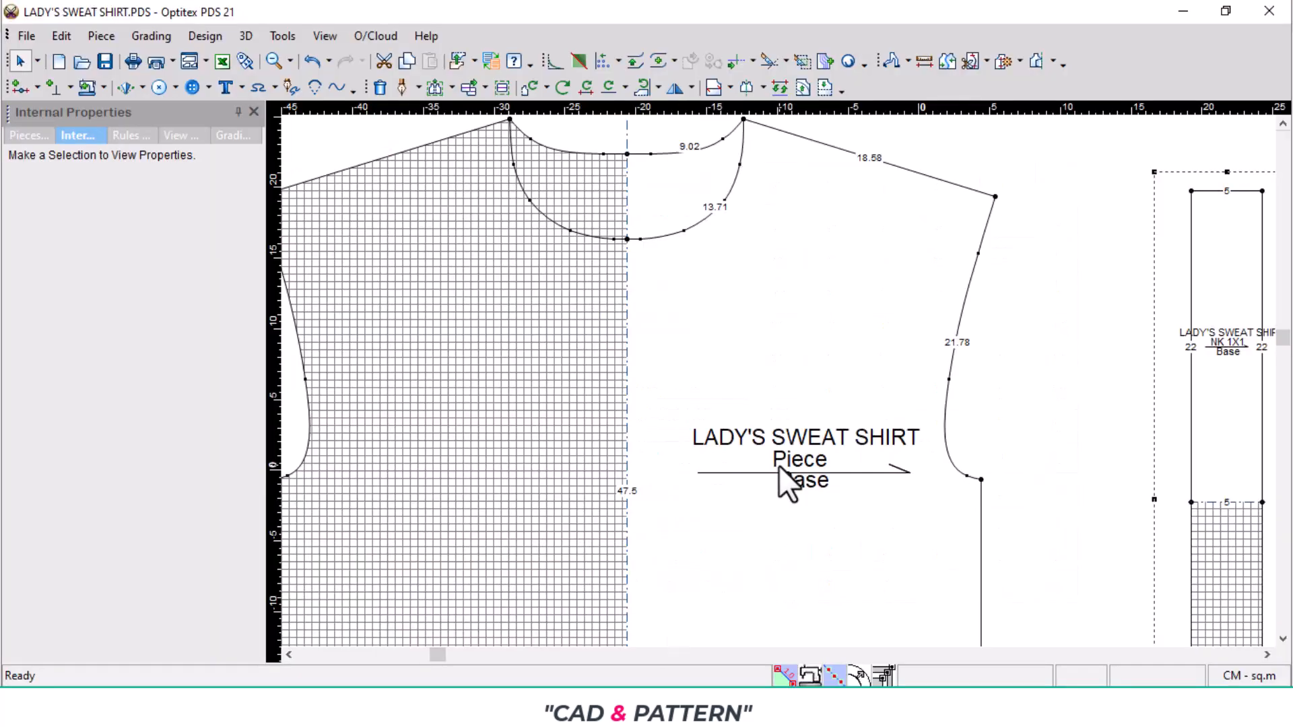
scroll(772, 183, up, 1)
key(p)
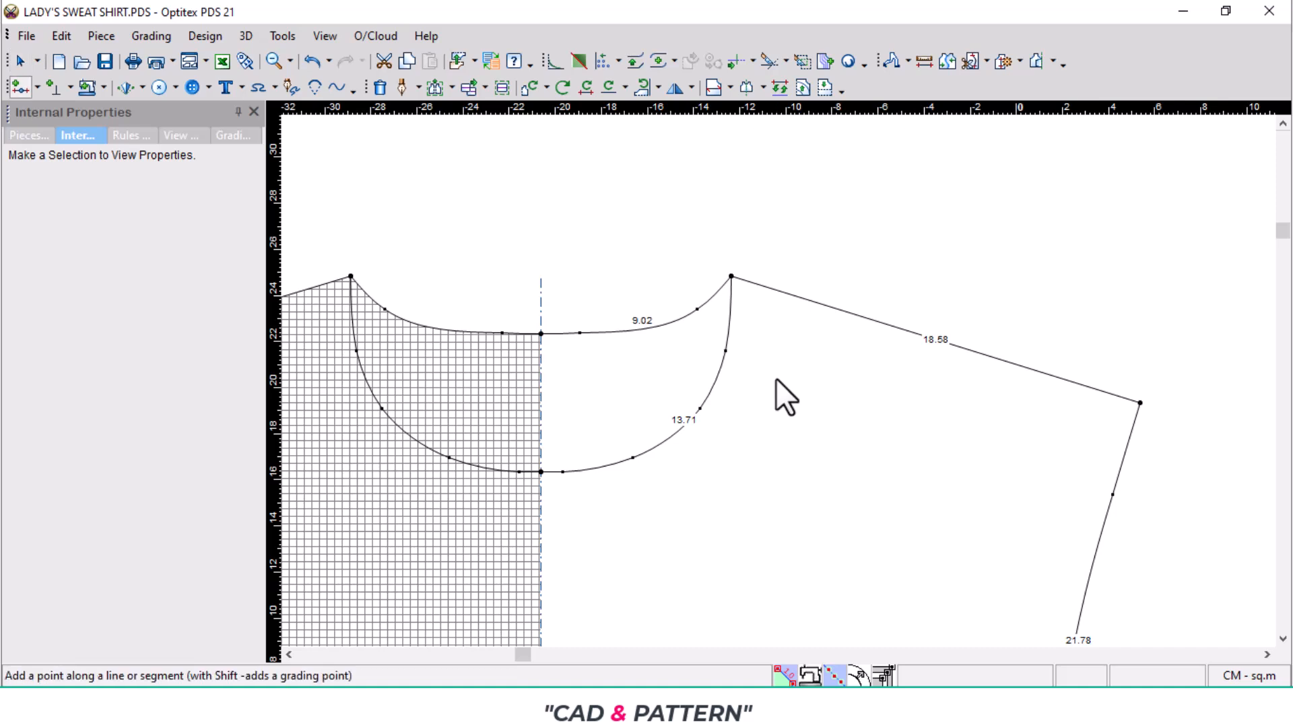
click(728, 317)
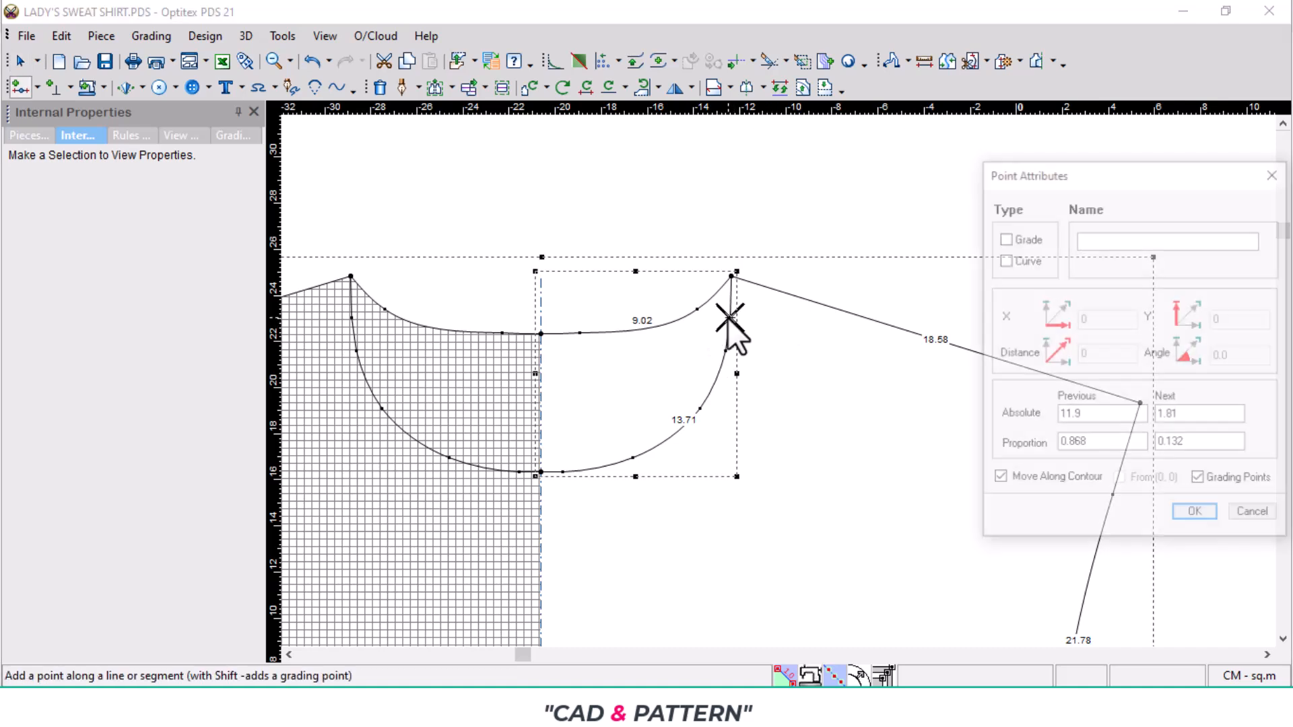
click(1004, 259)
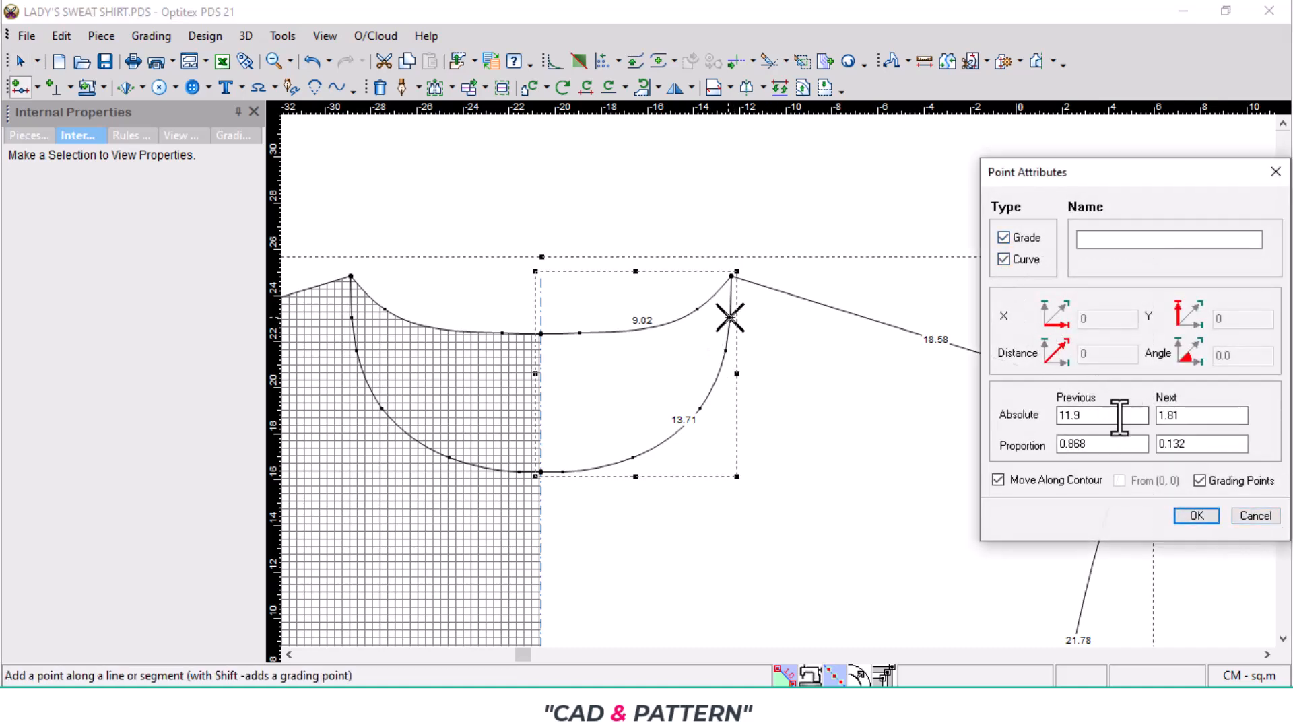
double_click(1171, 416)
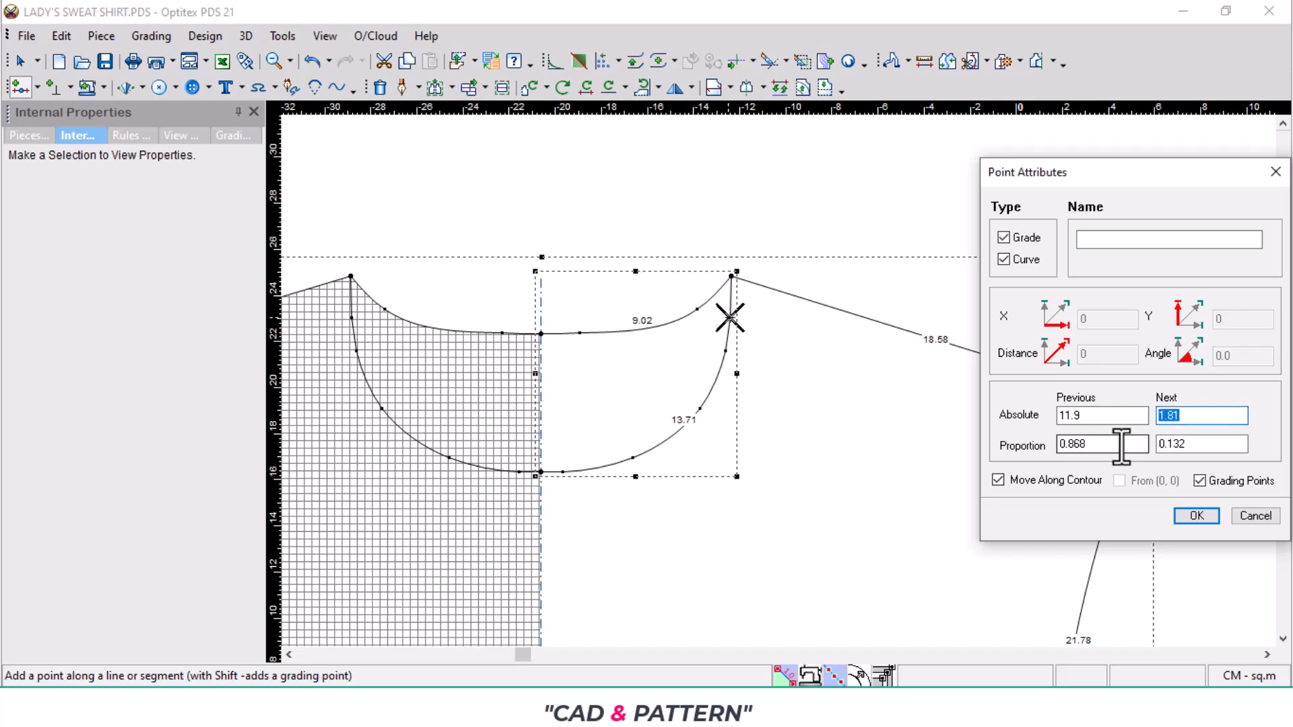
text(6)
key(Return)
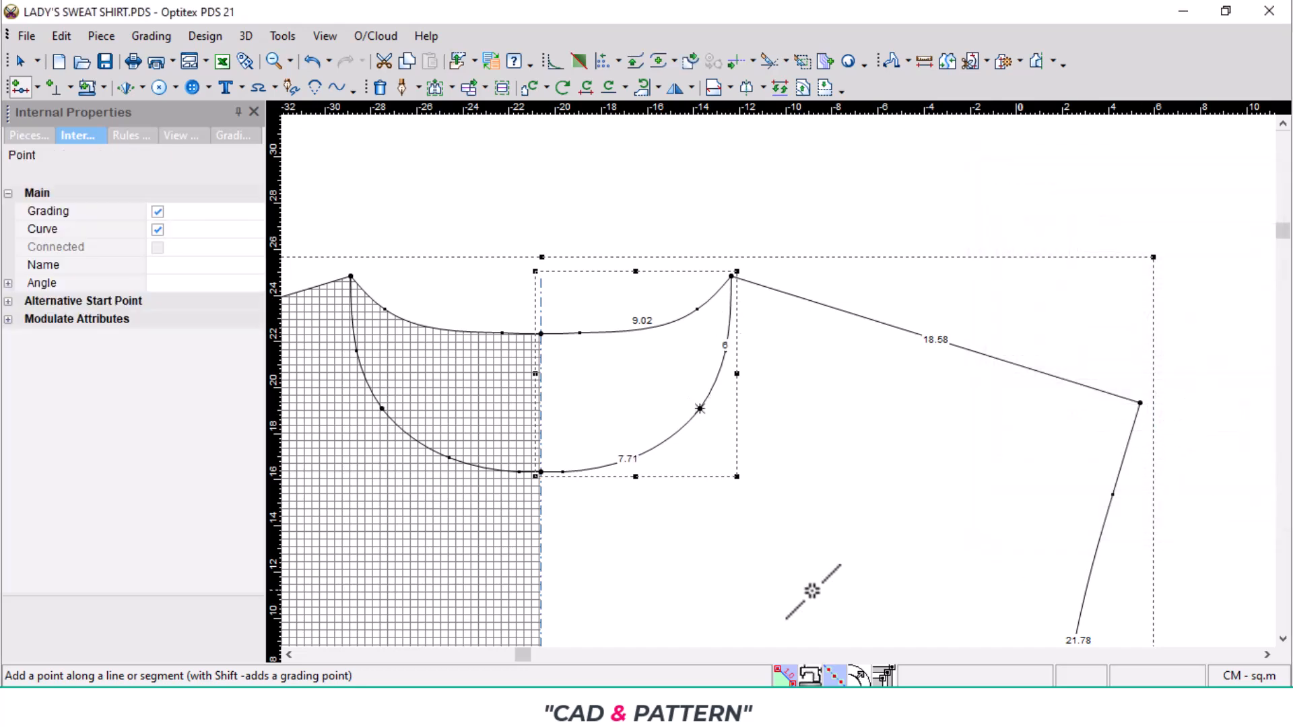
scroll(1075, 621, down, 1)
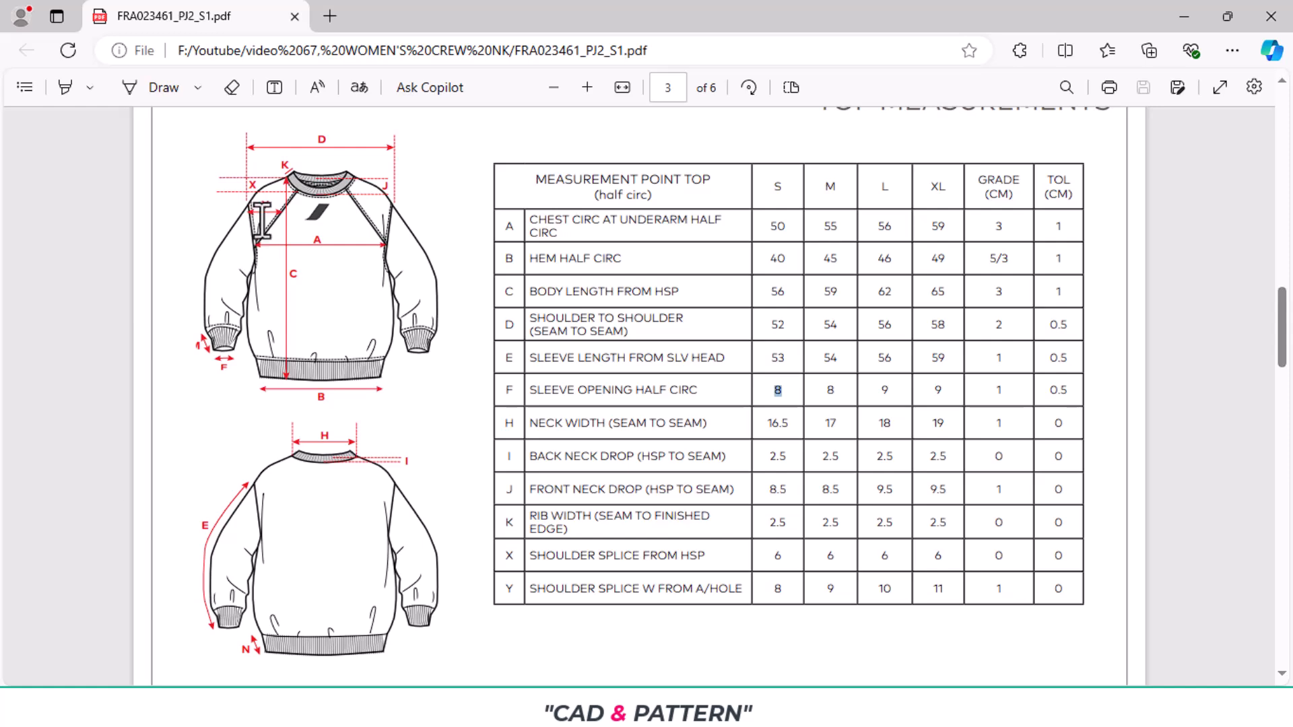
- Return to Optitex PDS from the tech pack and place a horizontal guide line at the shoulder tip, offset by -6 cm
key(alt+Tab)
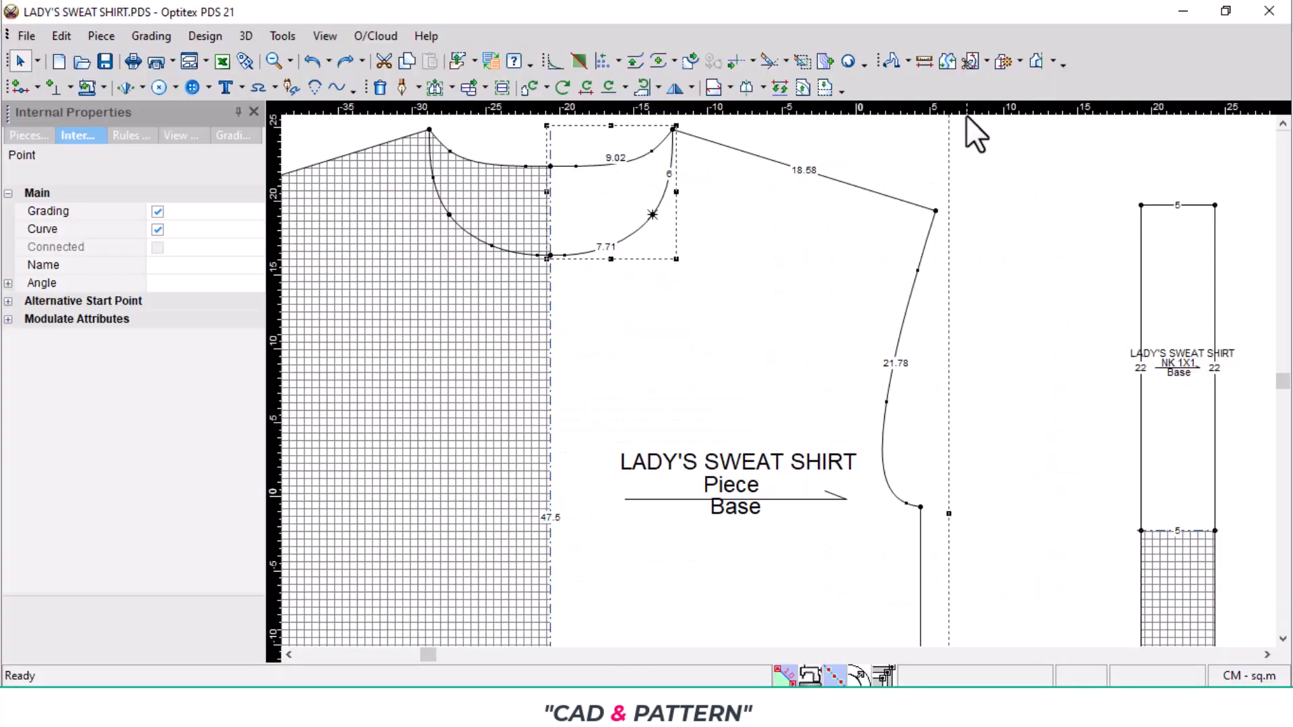
click(935, 211)
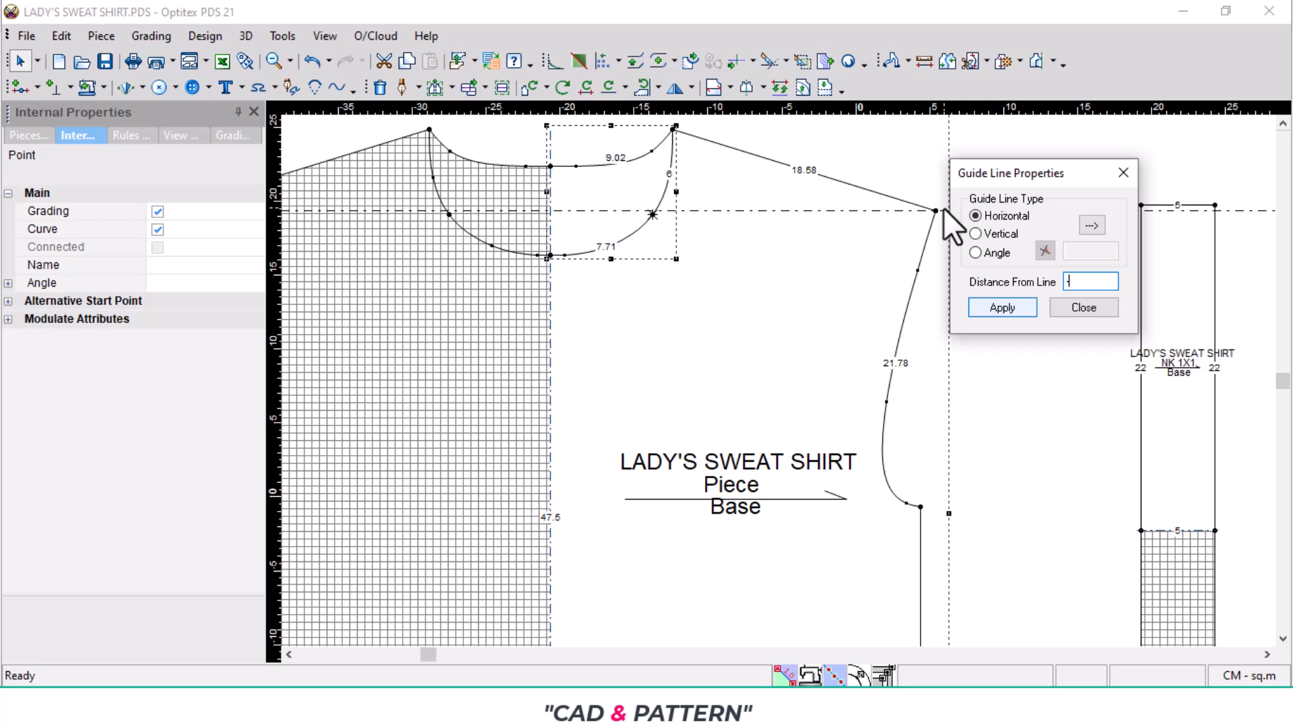
text(-6)
key(Return)
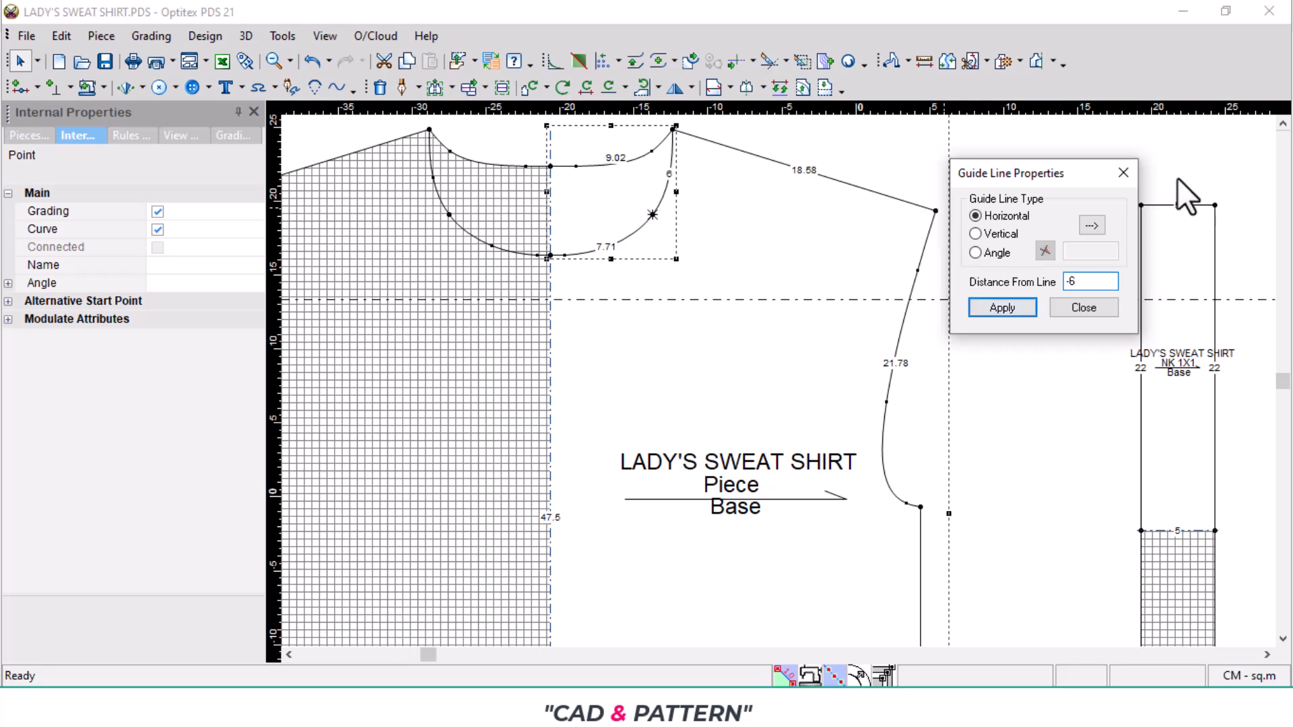
click(1122, 172)
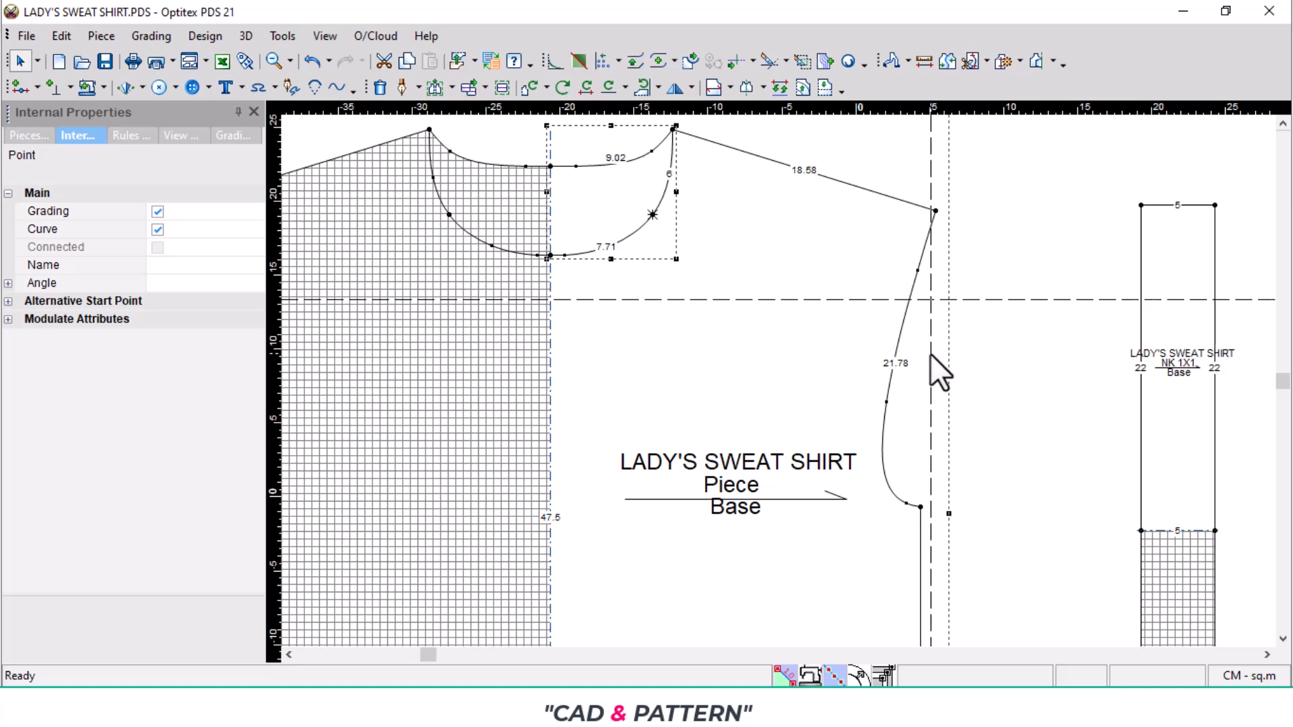
- Place a vertical guide where the horizontal guide crosses the armhole, check the tech pack's shoulder splice width, and offset the guide by -8 cm
drag(931, 353, 908, 299)
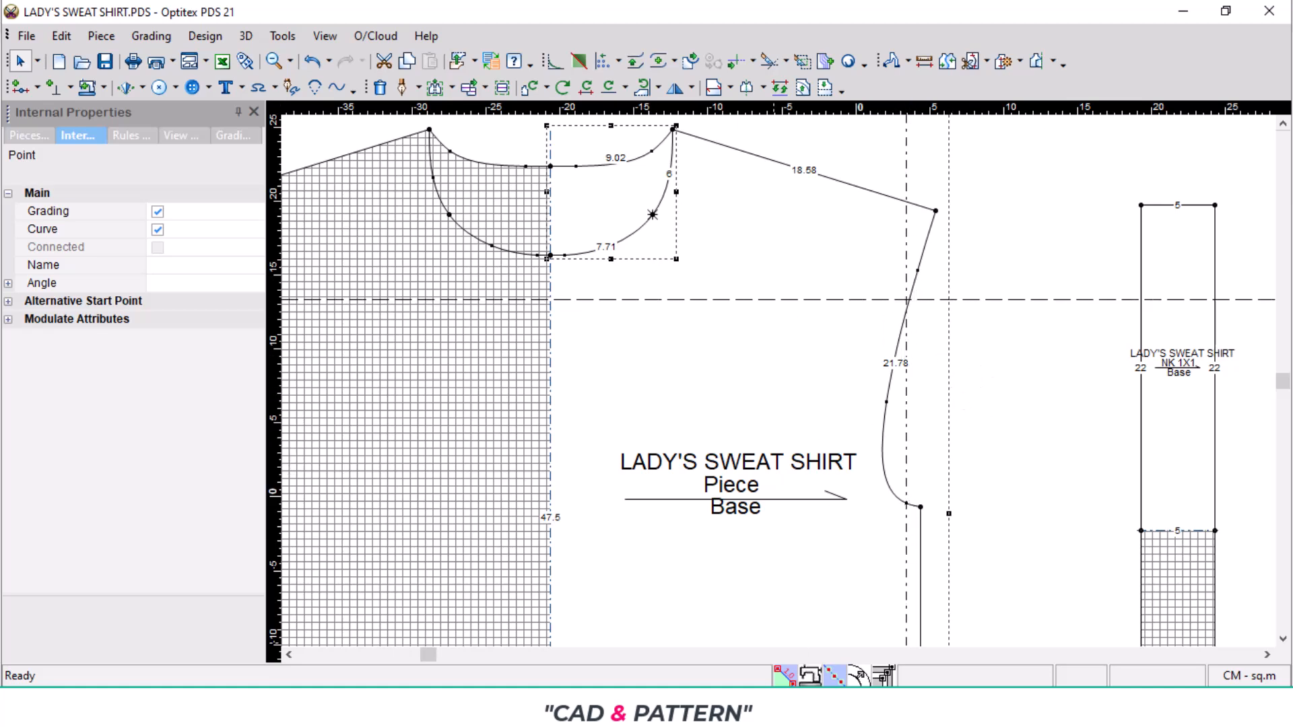
key(alt+Tab)
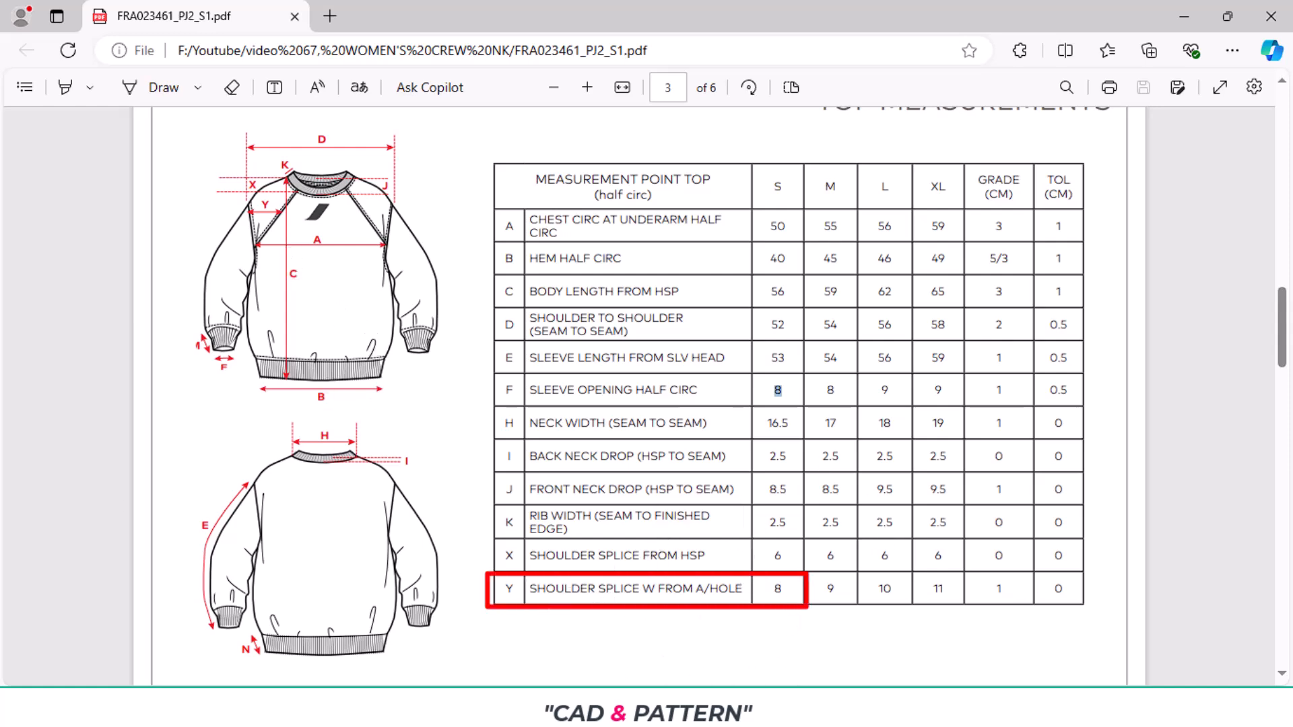
click(720, 707)
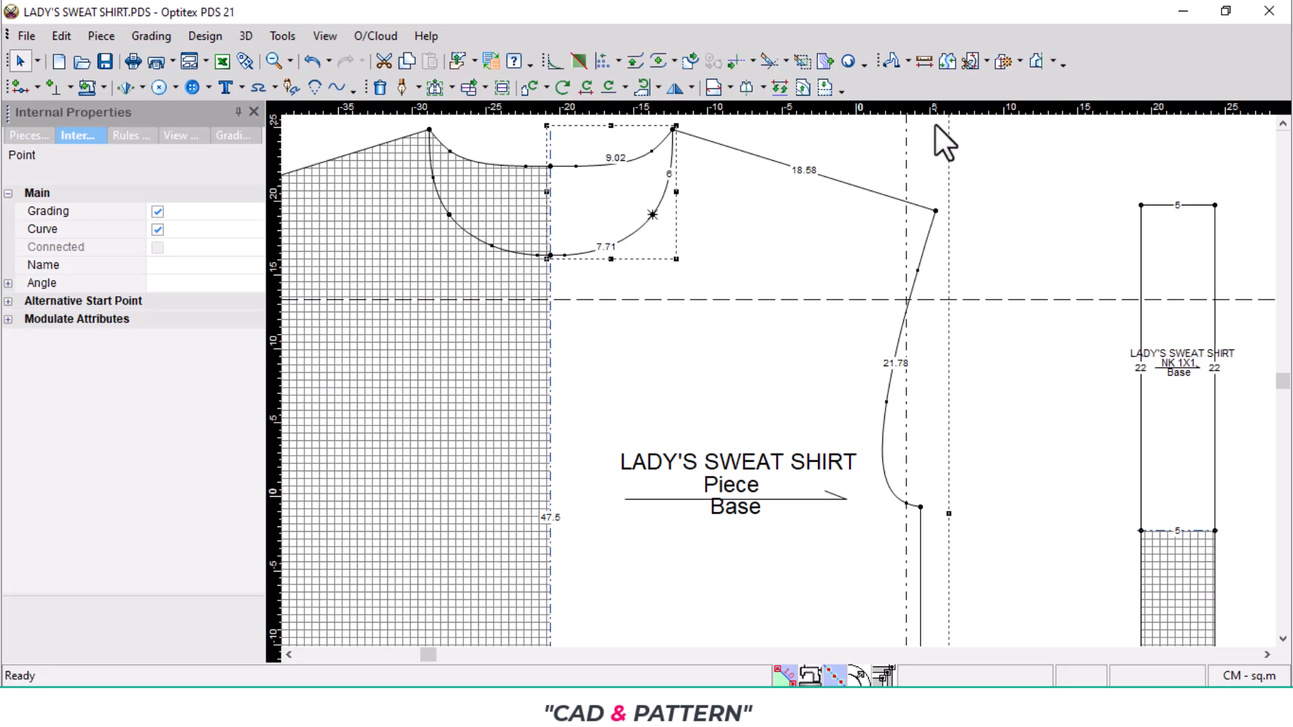
double_click(906, 165)
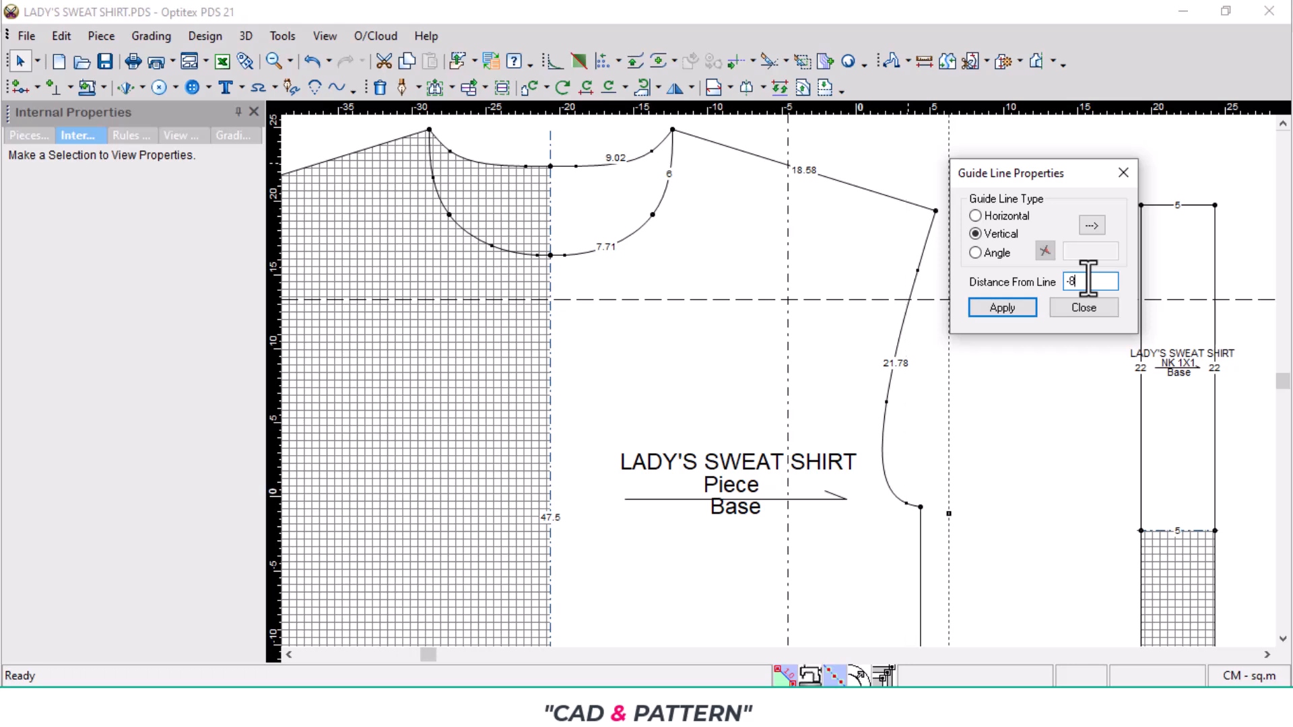
click(1123, 173)
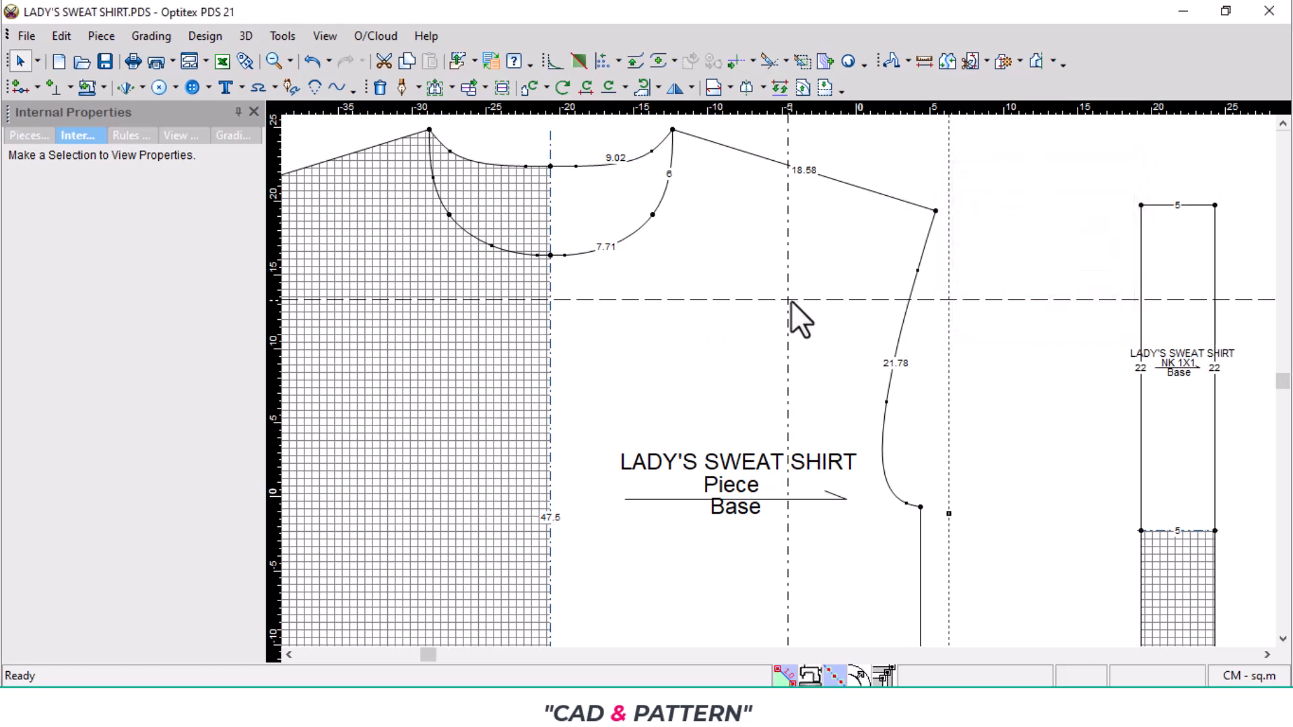
- Draft a straight internal splice line from the added front neckline point through the guide intersection to the armhole
click(403, 87)
click(653, 215)
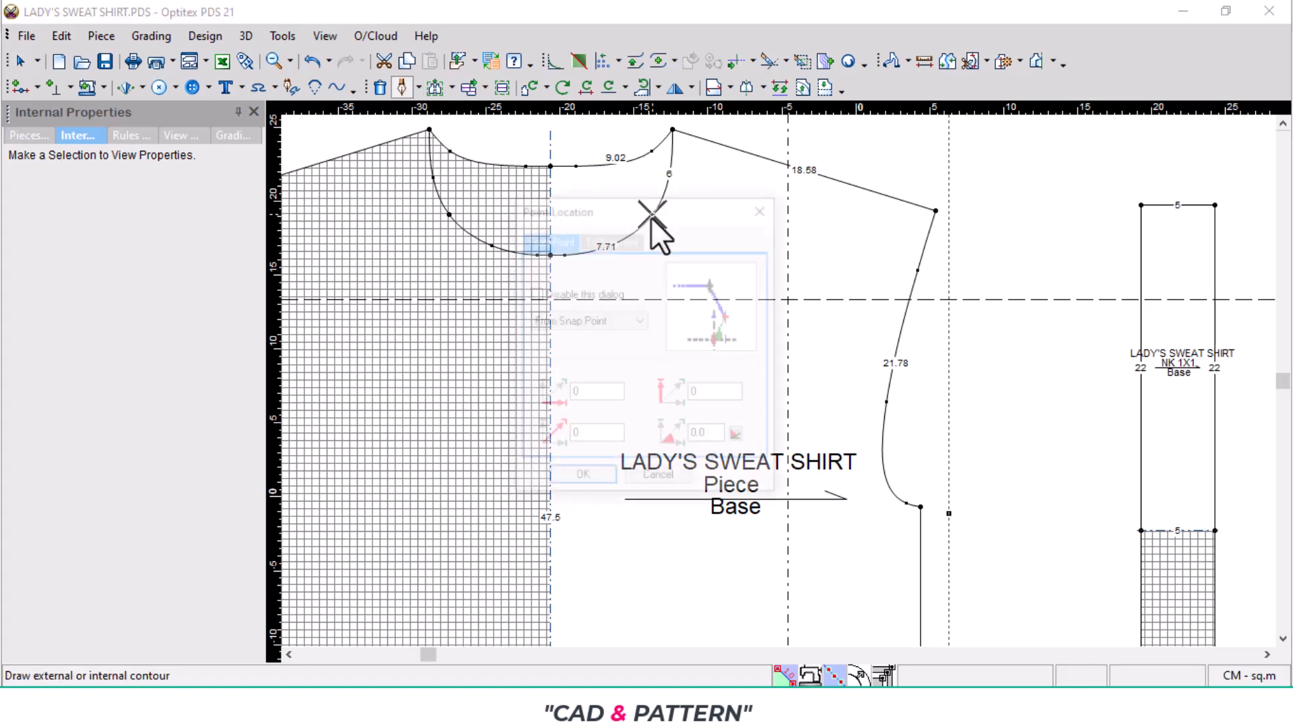
click(591, 485)
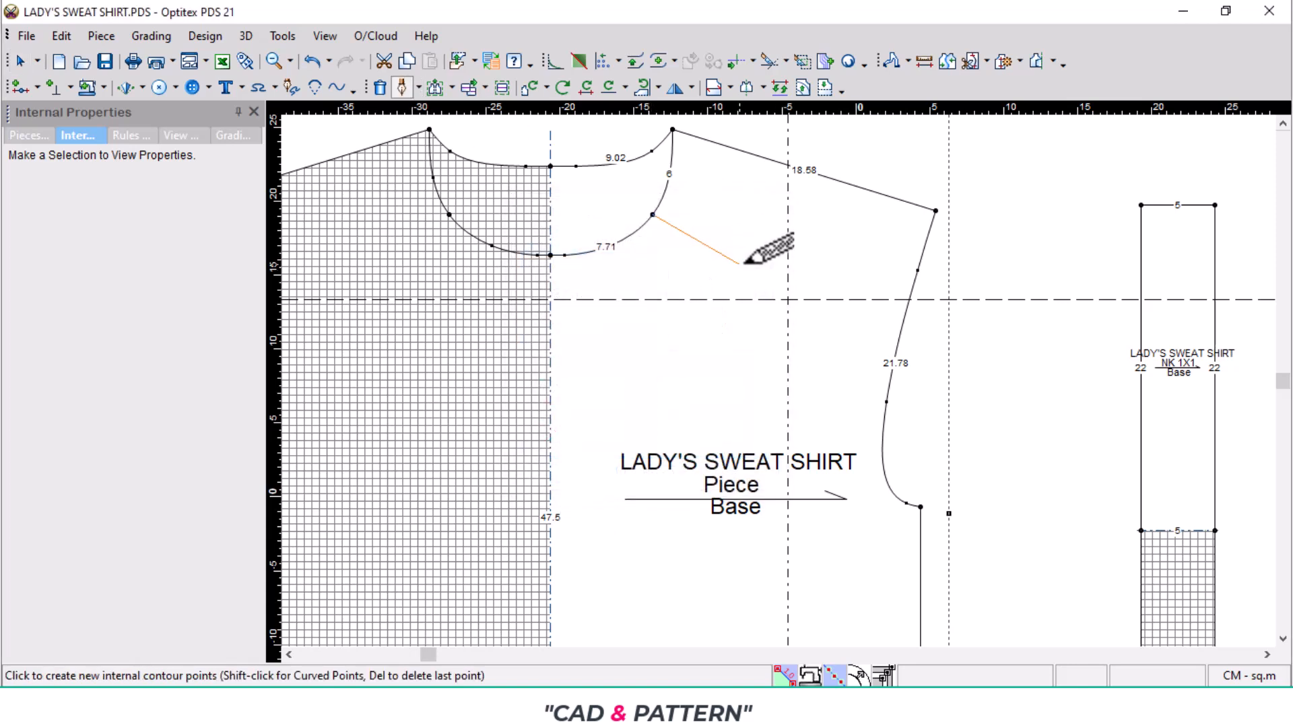
click(790, 298)
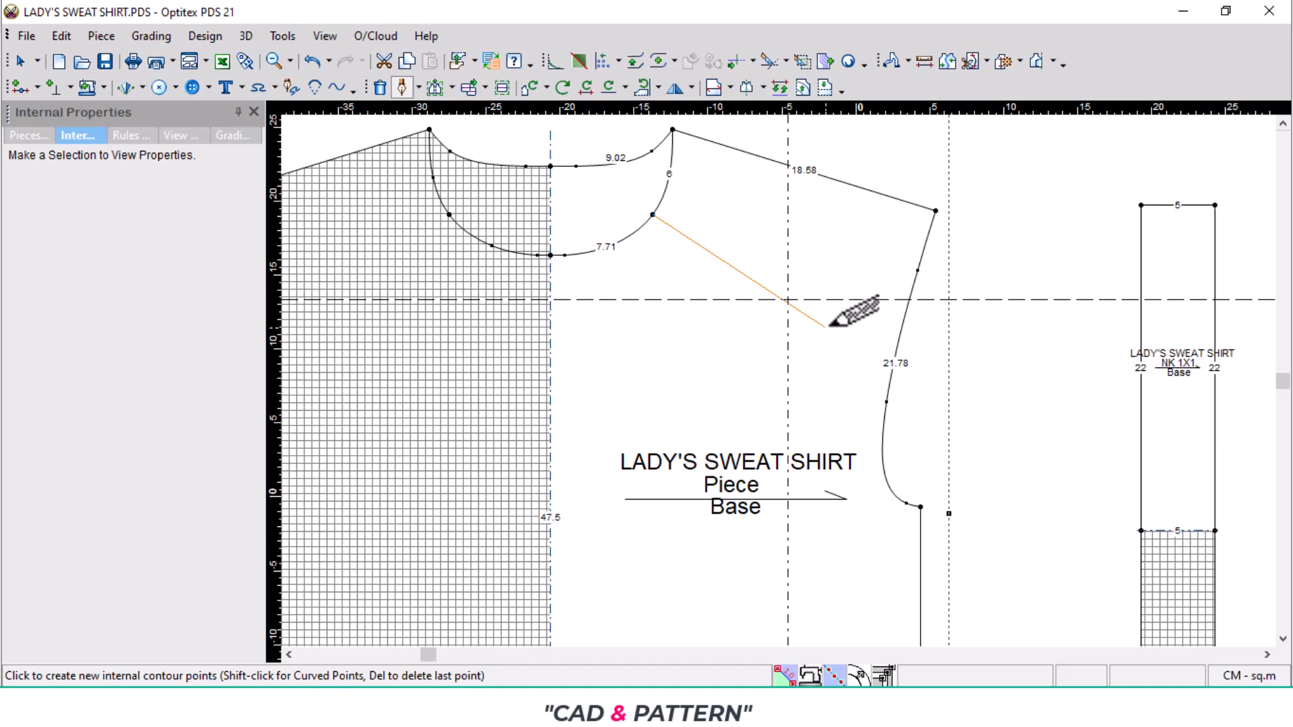
click(892, 365)
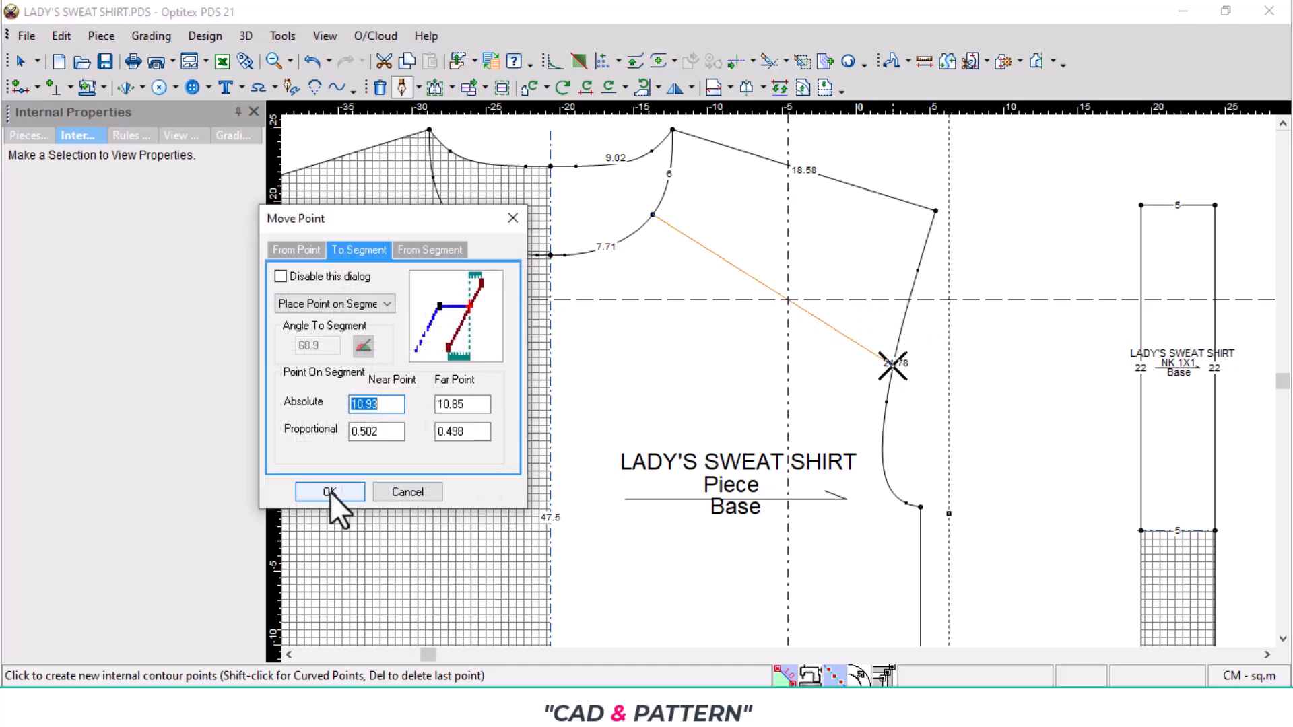
click(338, 493)
right_click(1021, 216)
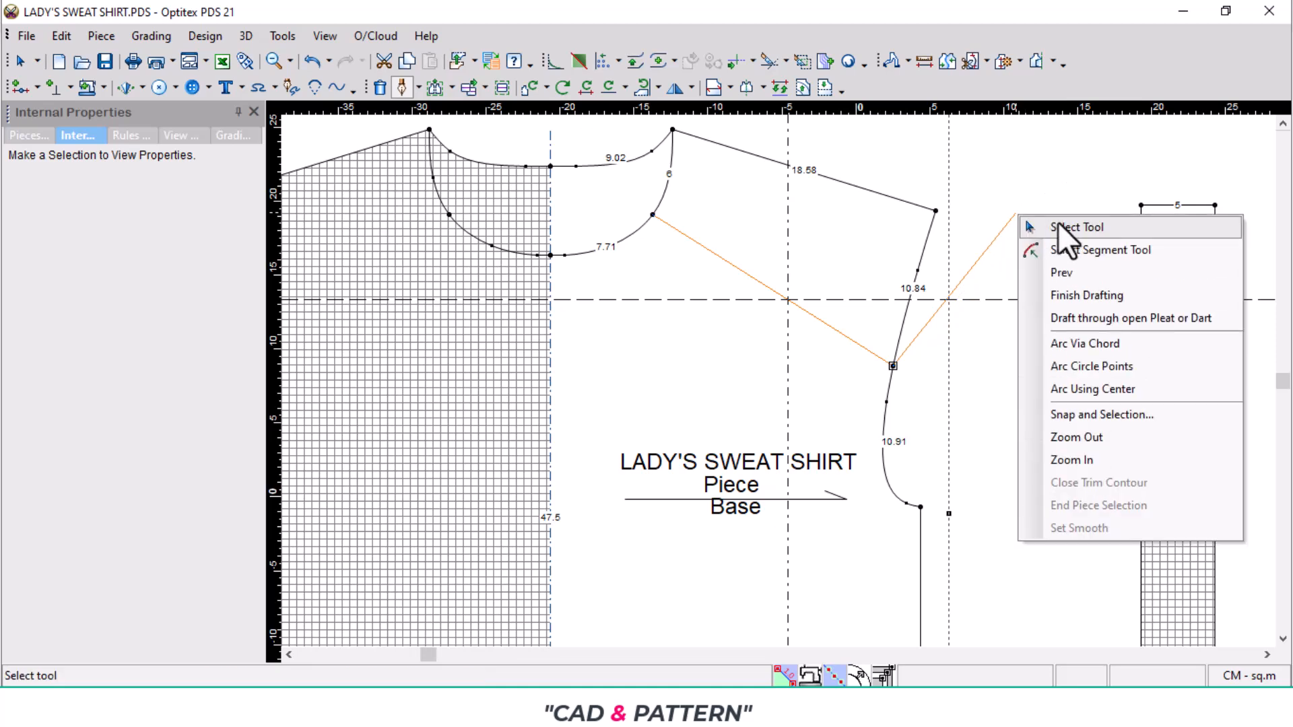
click(1062, 231)
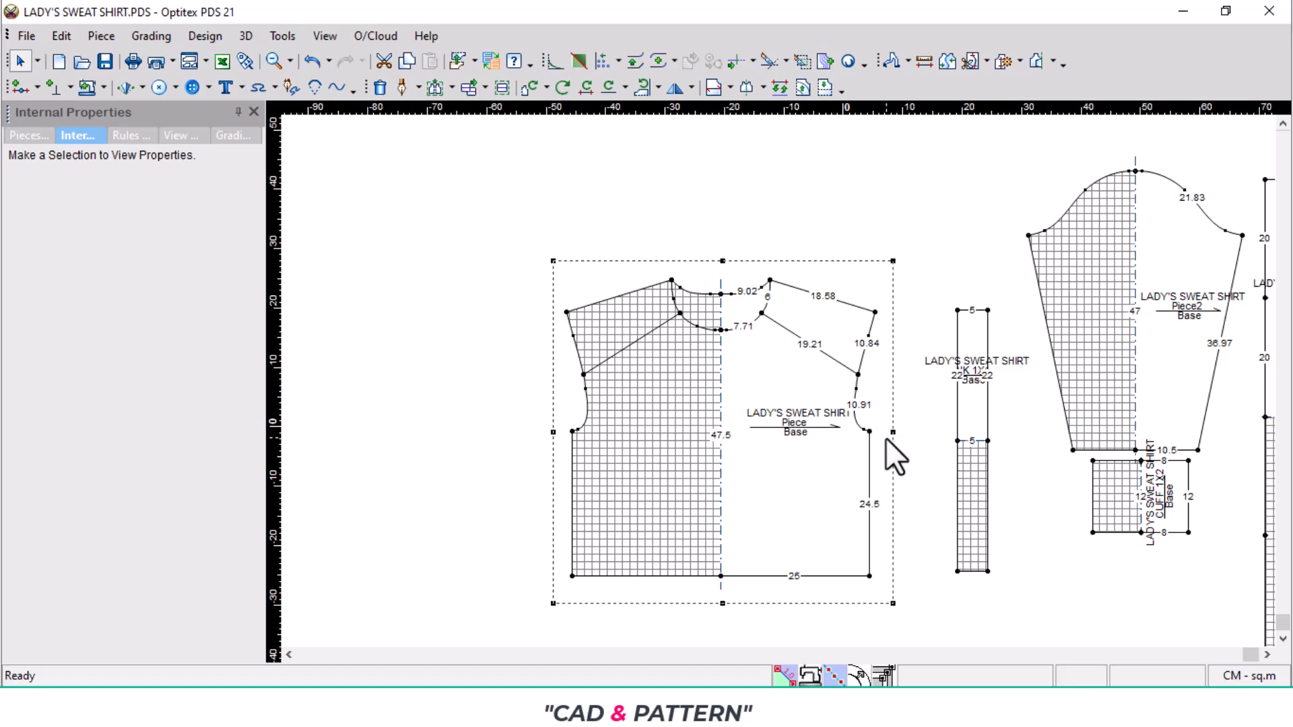
- Trace a new front piece from the body using the hem, centre line, lower front neckline, splice line, lower armhole and side seam
key(ctrl+b)
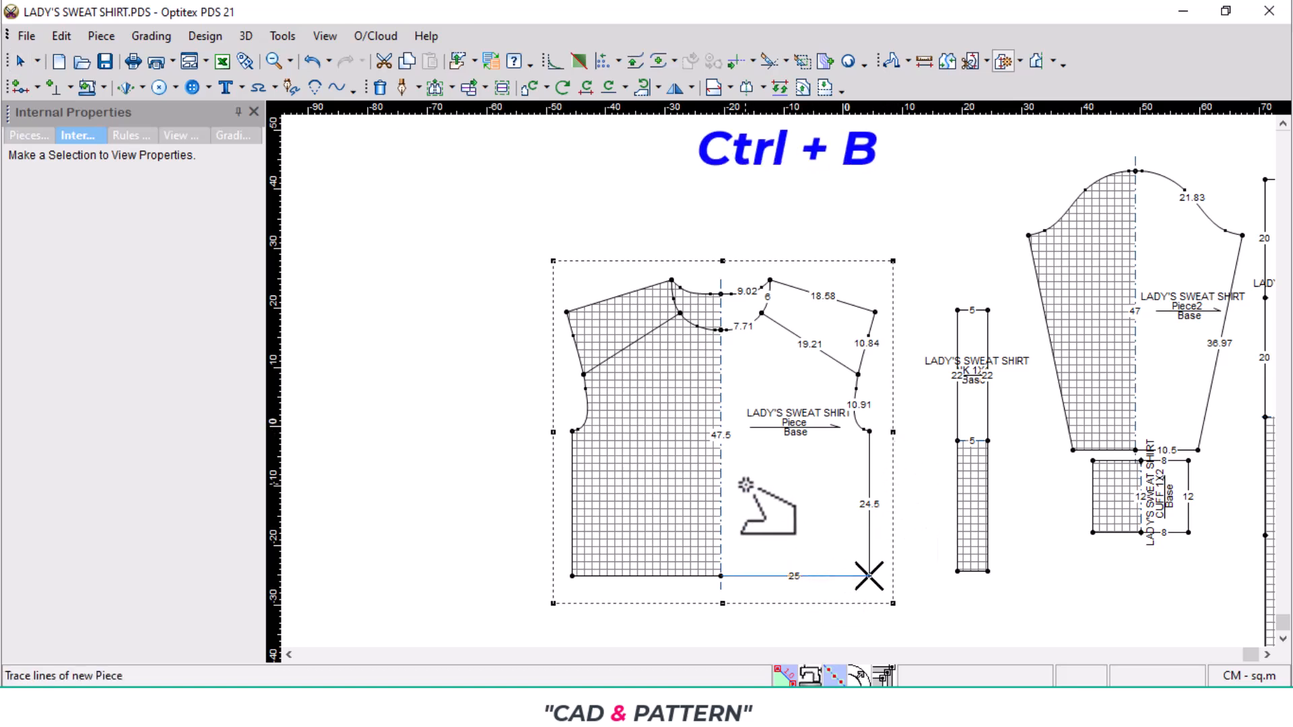
click(855, 379)
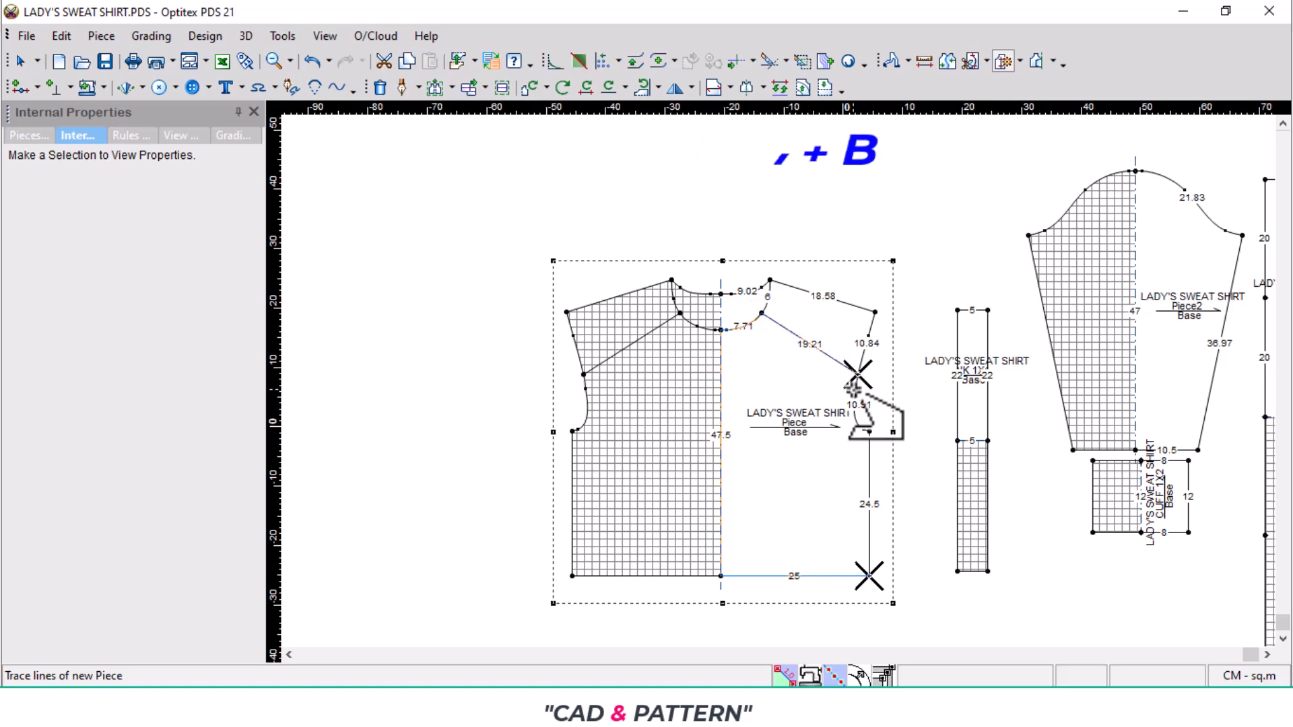
click(872, 509)
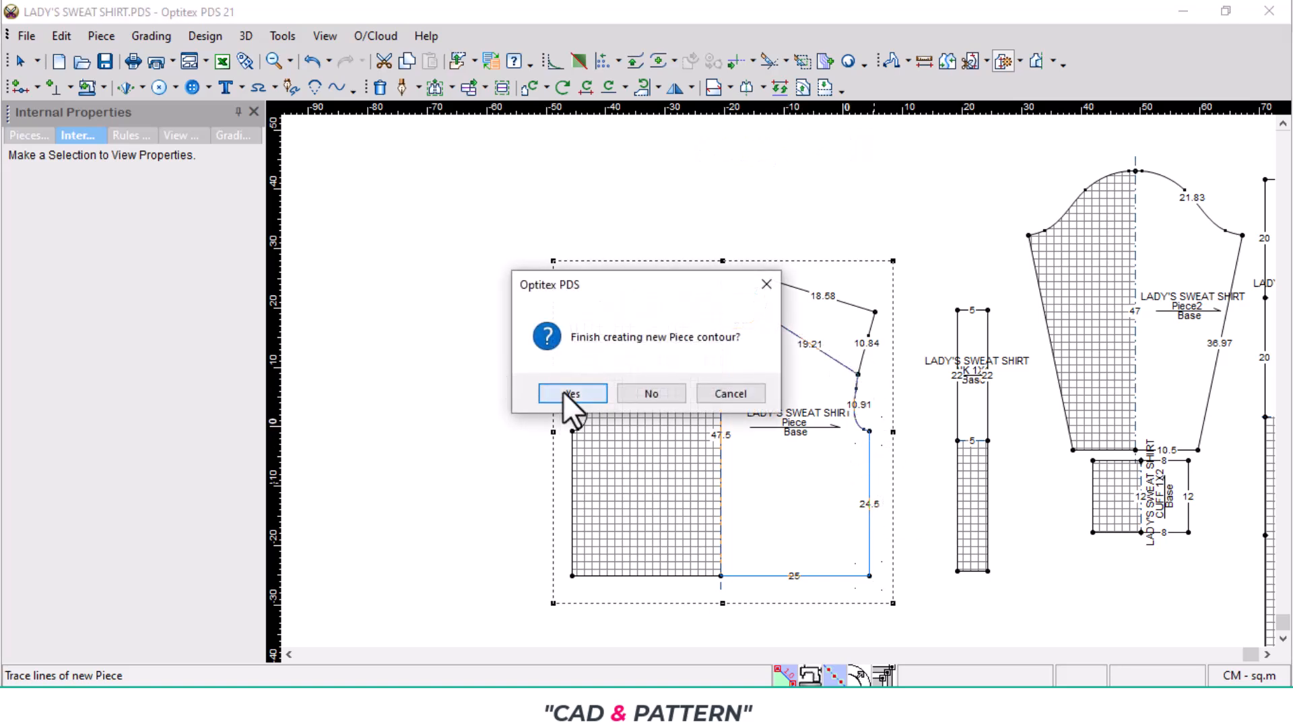
click(565, 394)
- Correct the traced front piece's neckline by adding a curve point near the splice and moving it onto the original neckline curve
scroll(753, 365, up, 5)
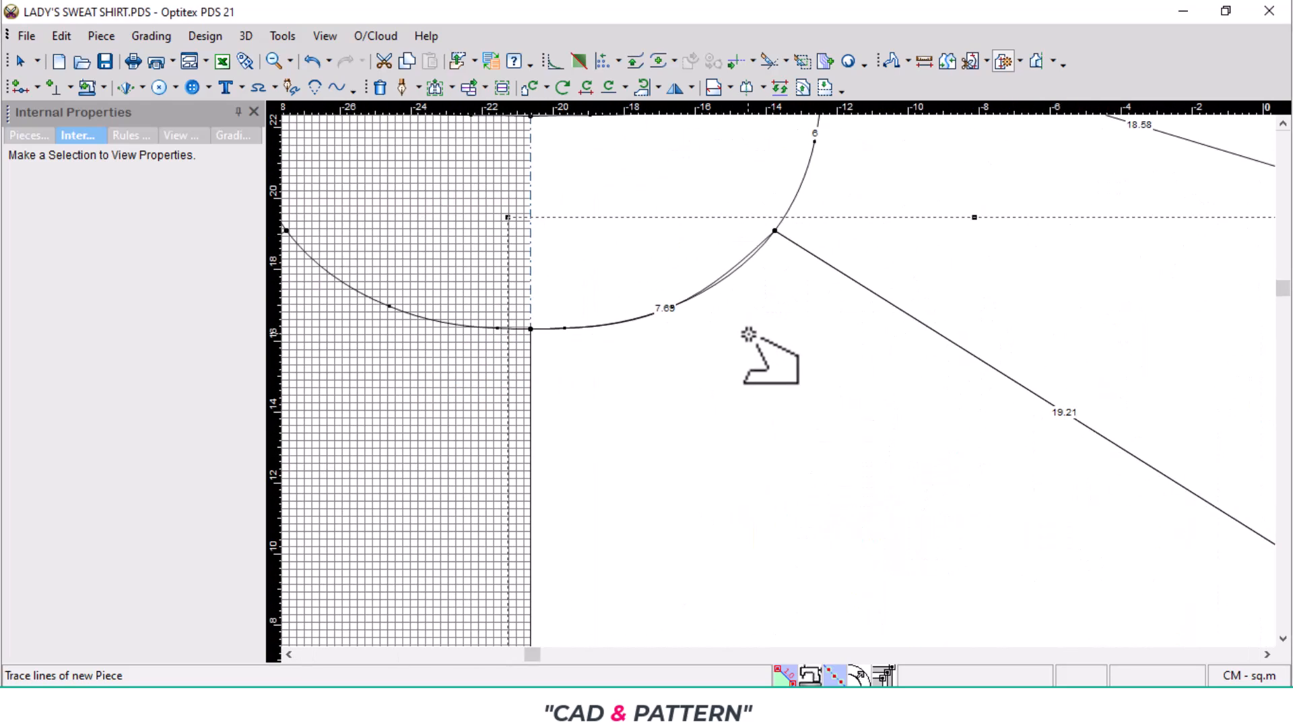
scroll(748, 334, up, 2)
key(m)
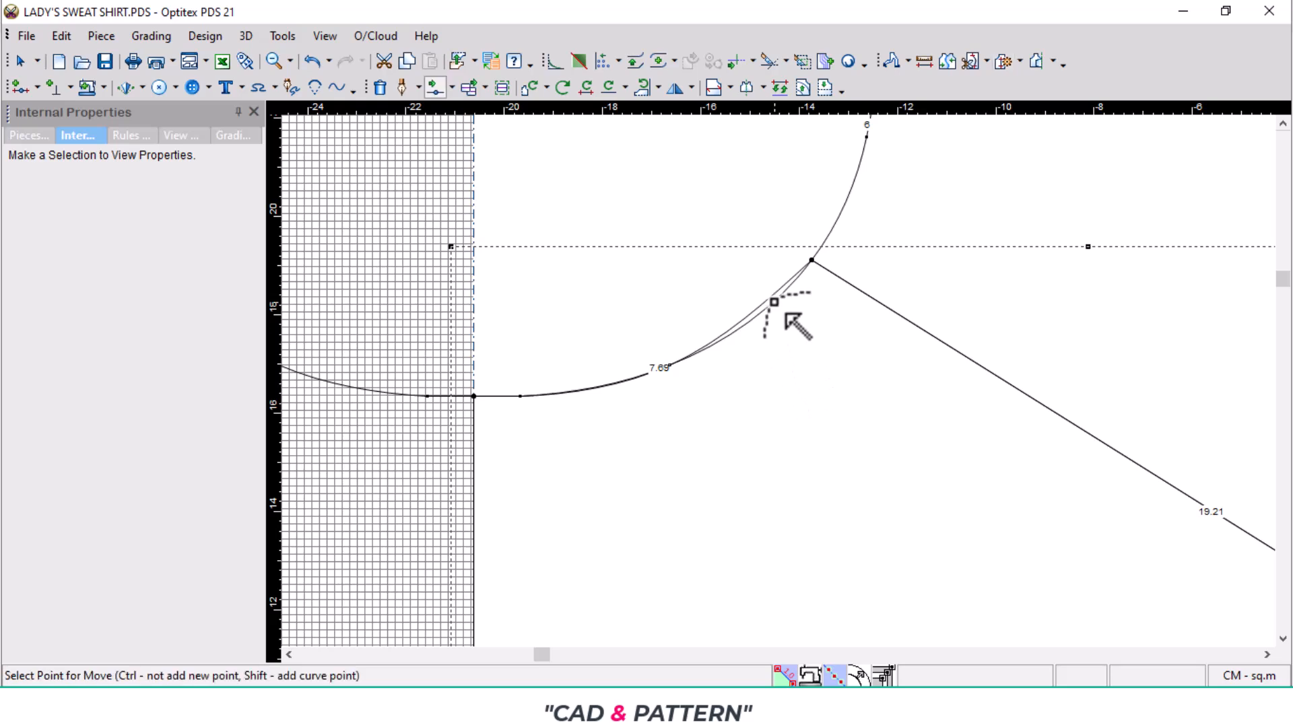
click(773, 303)
click(772, 303)
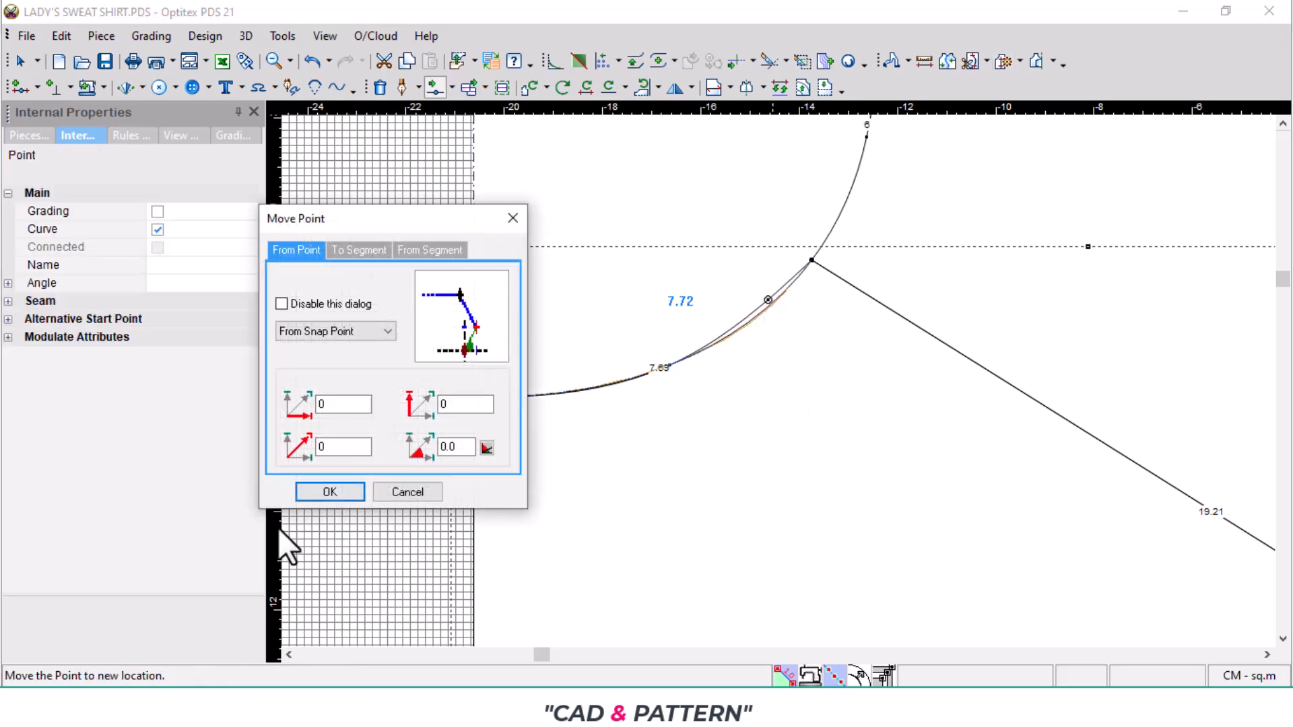
click(330, 491)
- Move the traced front piece off the body block into the empty area on its left
scroll(777, 379, down, 10)
key(space)
scroll(559, 531, down, 4)
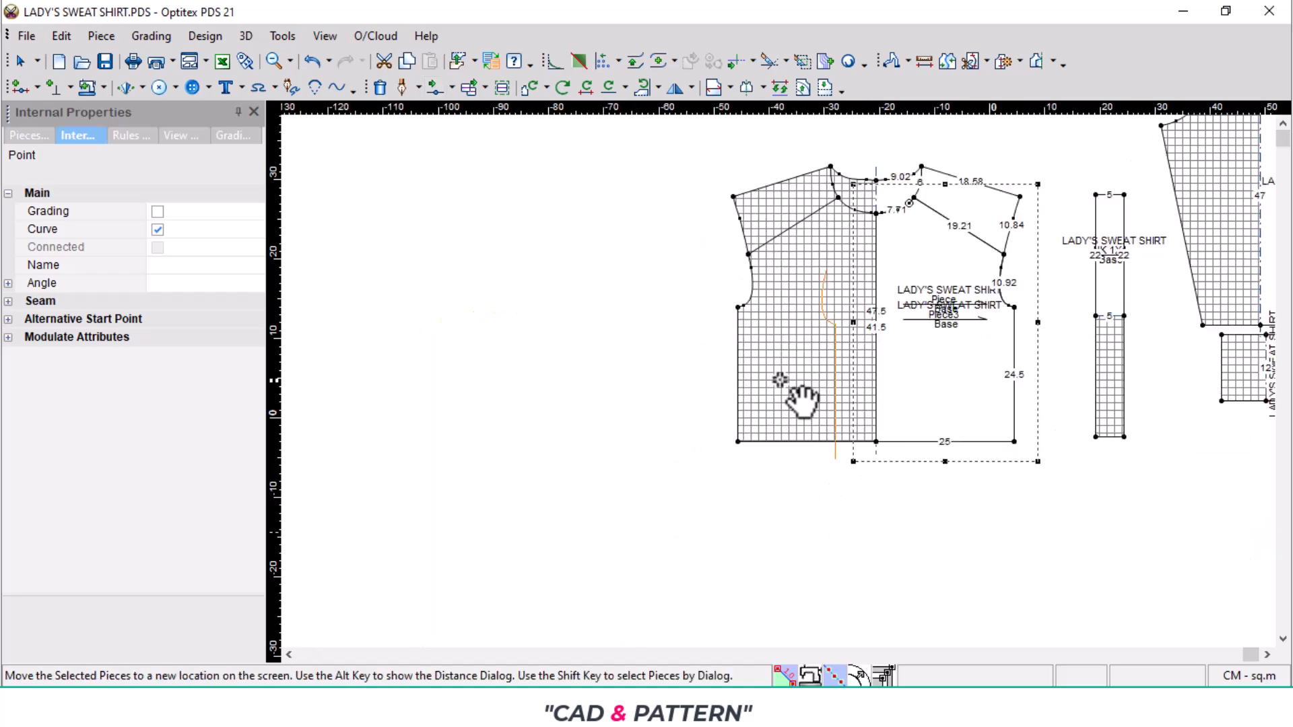
click(670, 387)
- Trace the back piece from the hem, centre line, back neckline, shoulder, full armhole and side seam, and place it left of the front piece
scroll(875, 384, up, 3)
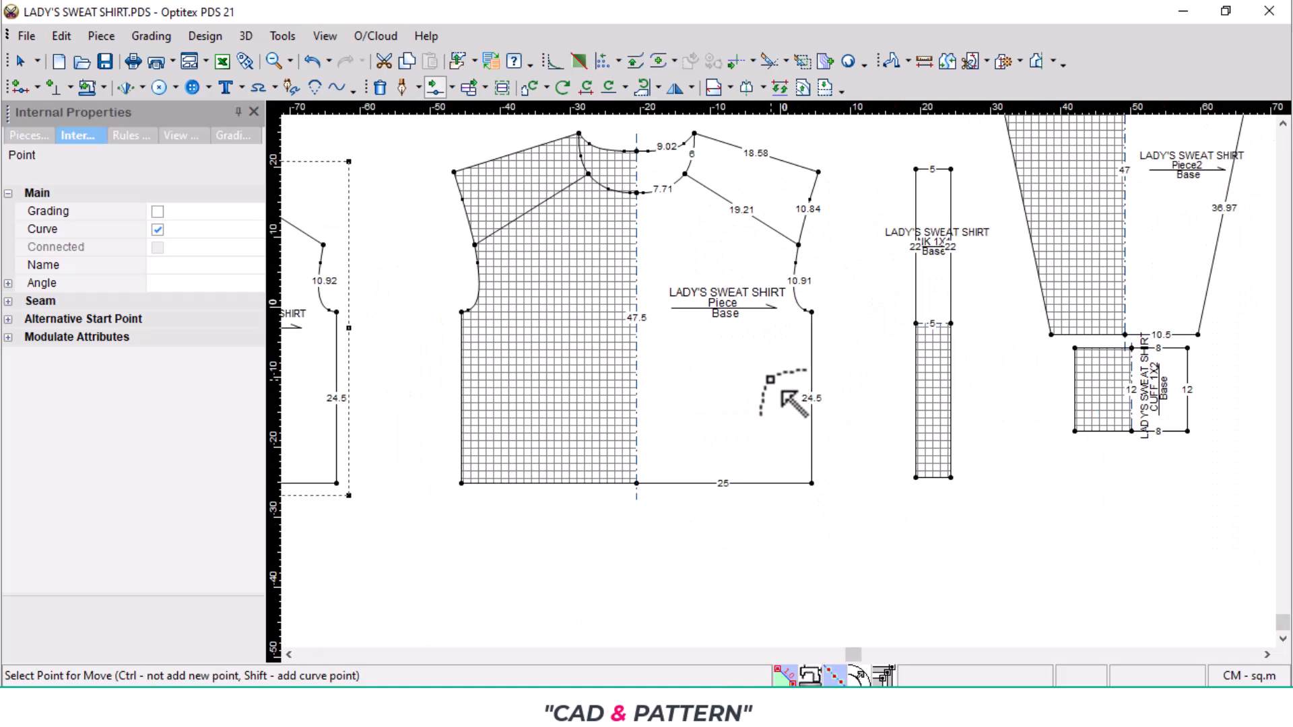
key(b)
click(743, 483)
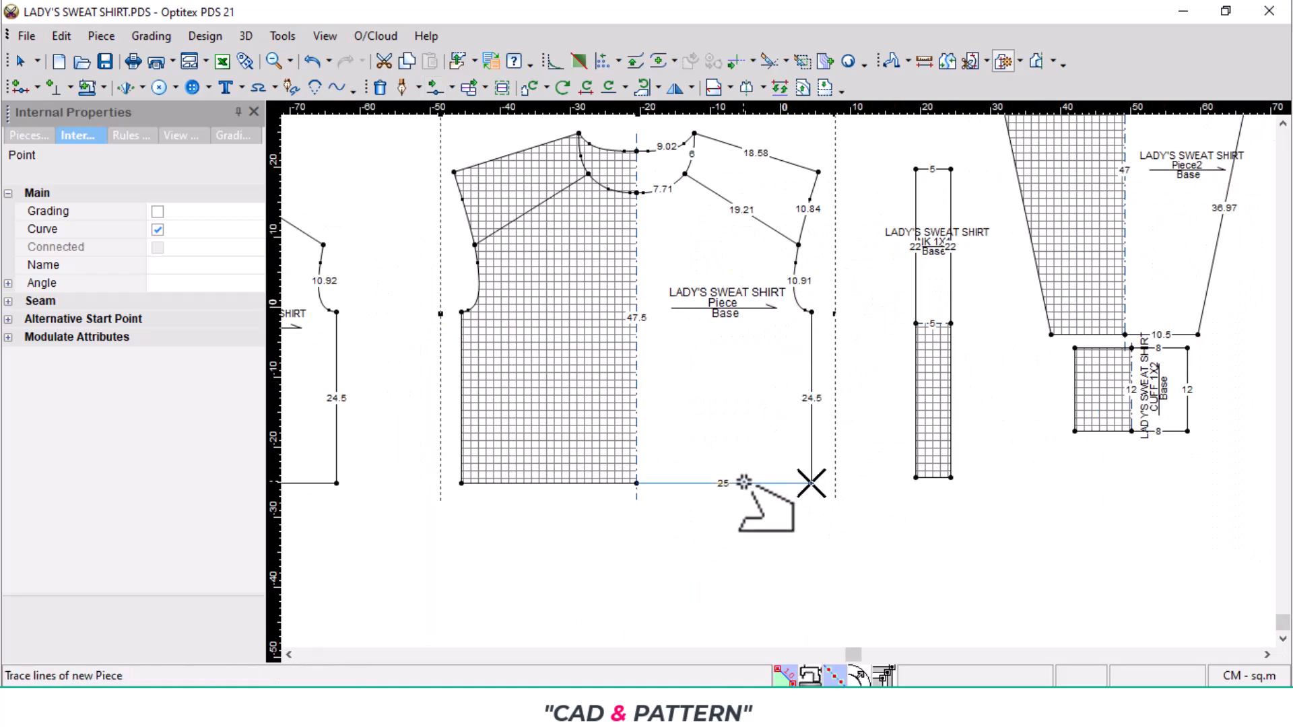
click(637, 335)
scroll(698, 234, up, 3)
click(734, 270)
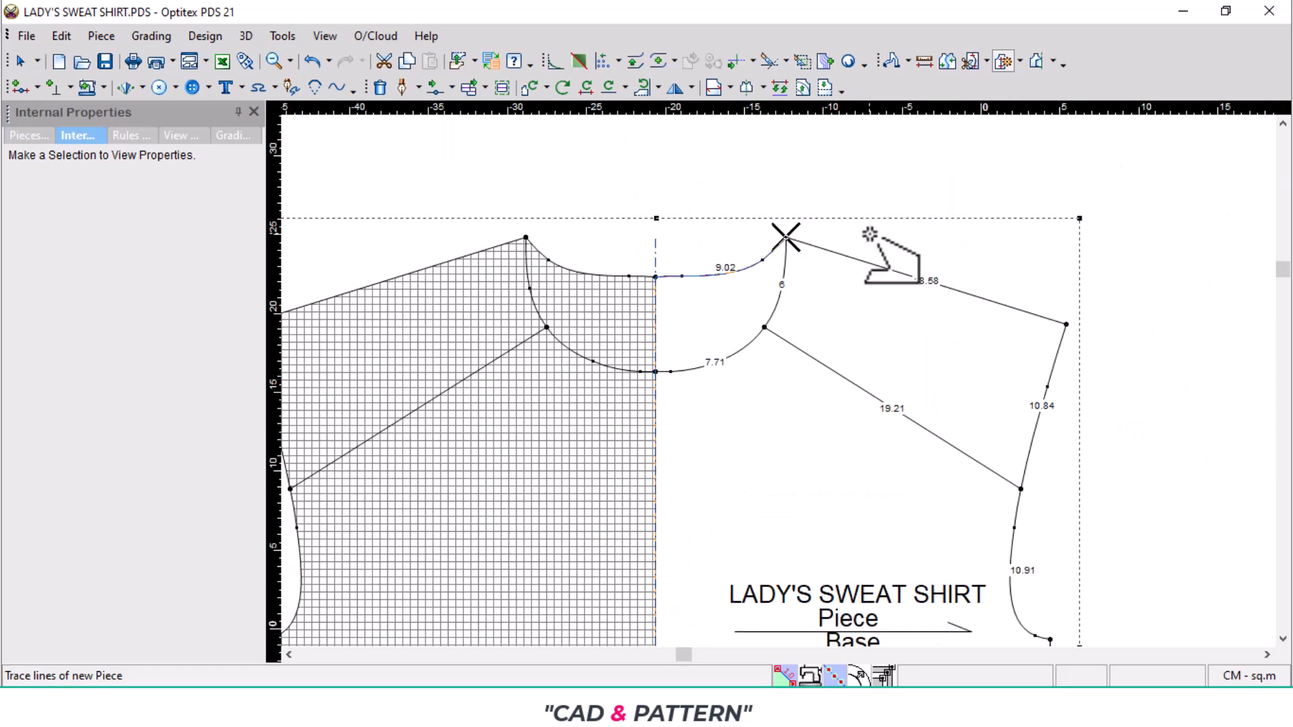
click(869, 264)
click(1054, 364)
click(1010, 563)
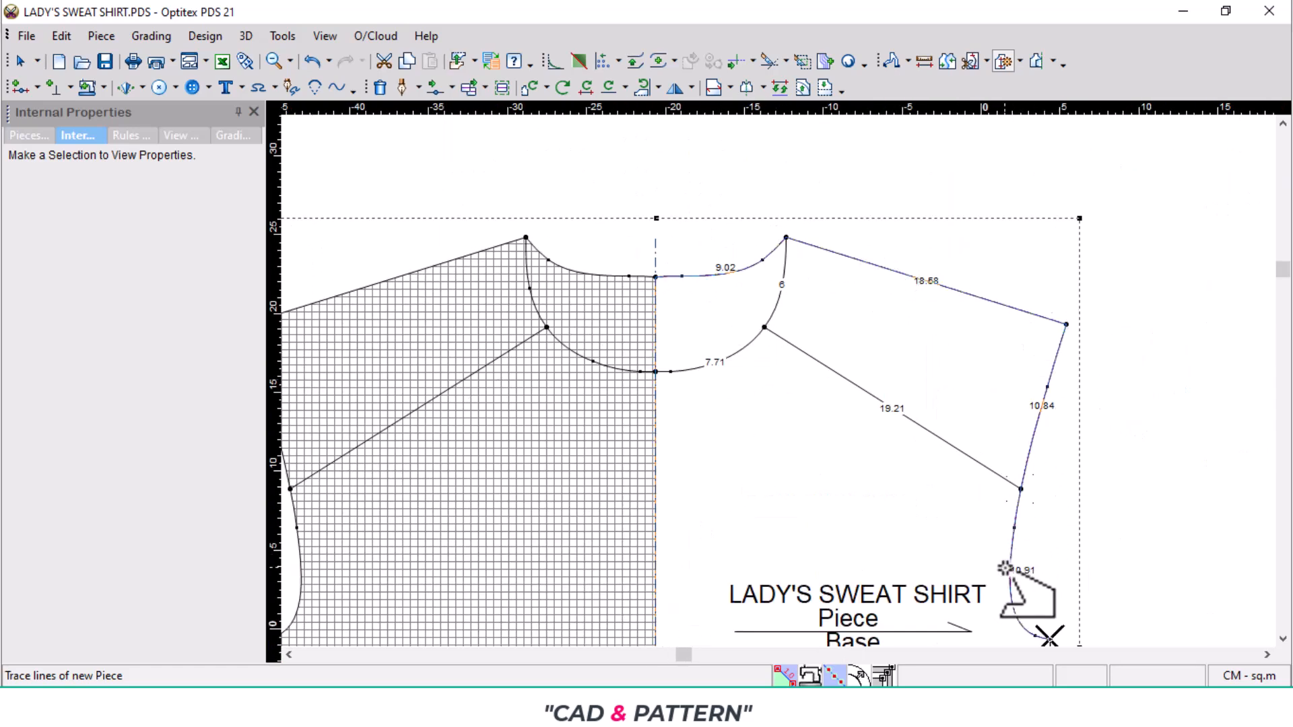
scroll(1004, 569, down, 2)
click(763, 519)
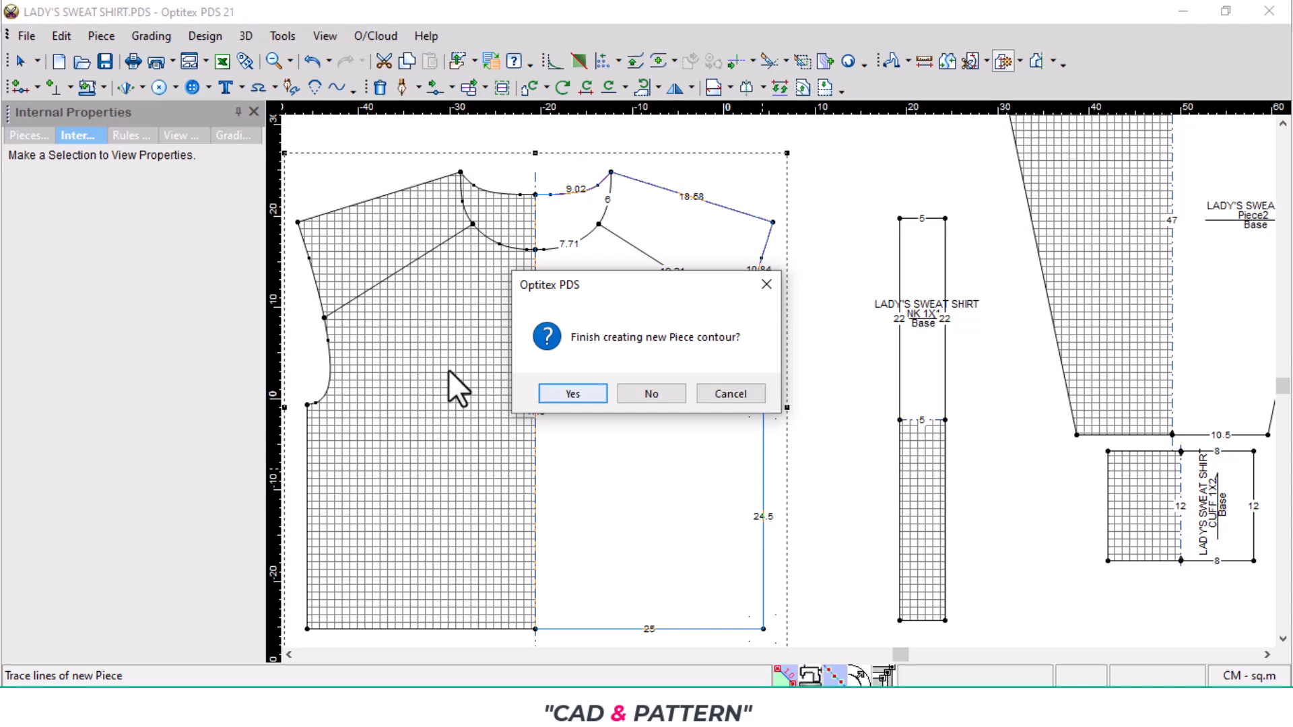
click(568, 393)
drag(825, 402, 381, 444)
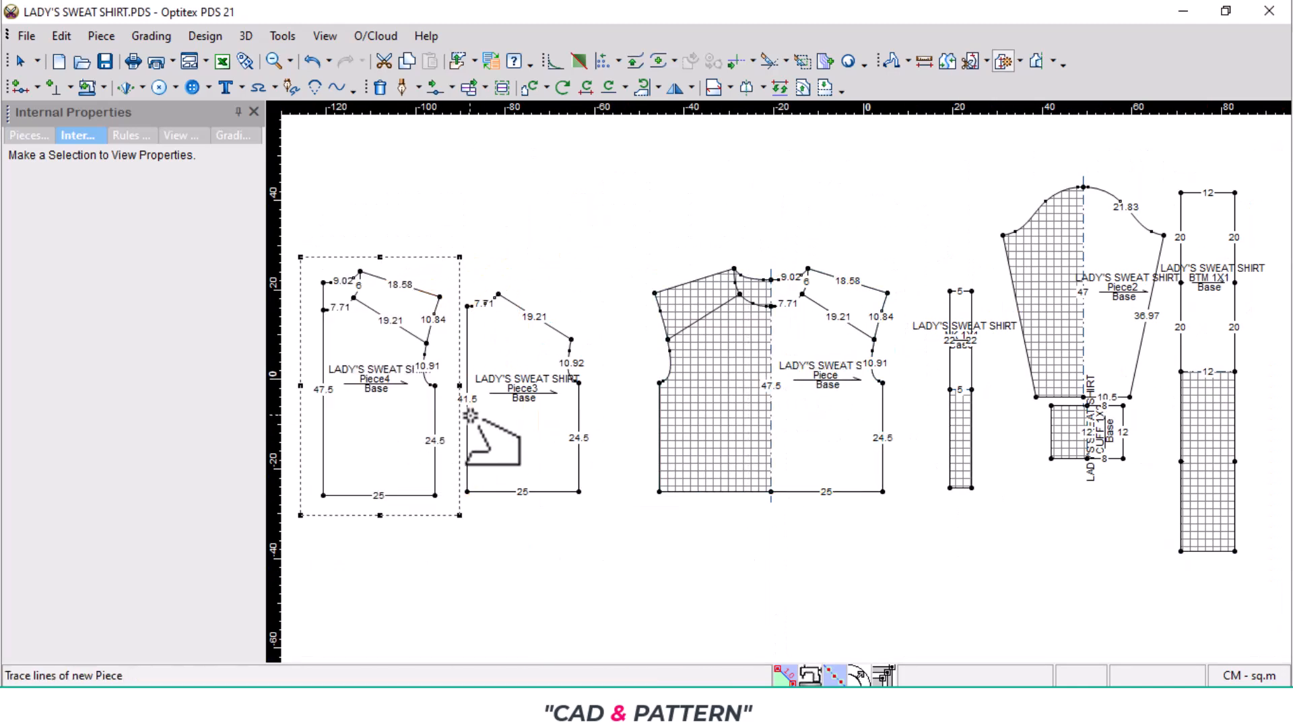
- Trace the shoulder splice piece from the shoulder, short neckline segment, splice line and upper armhole, and place it above the front and back pieces
scroll(780, 381, up, 2)
click(759, 399)
click(719, 347)
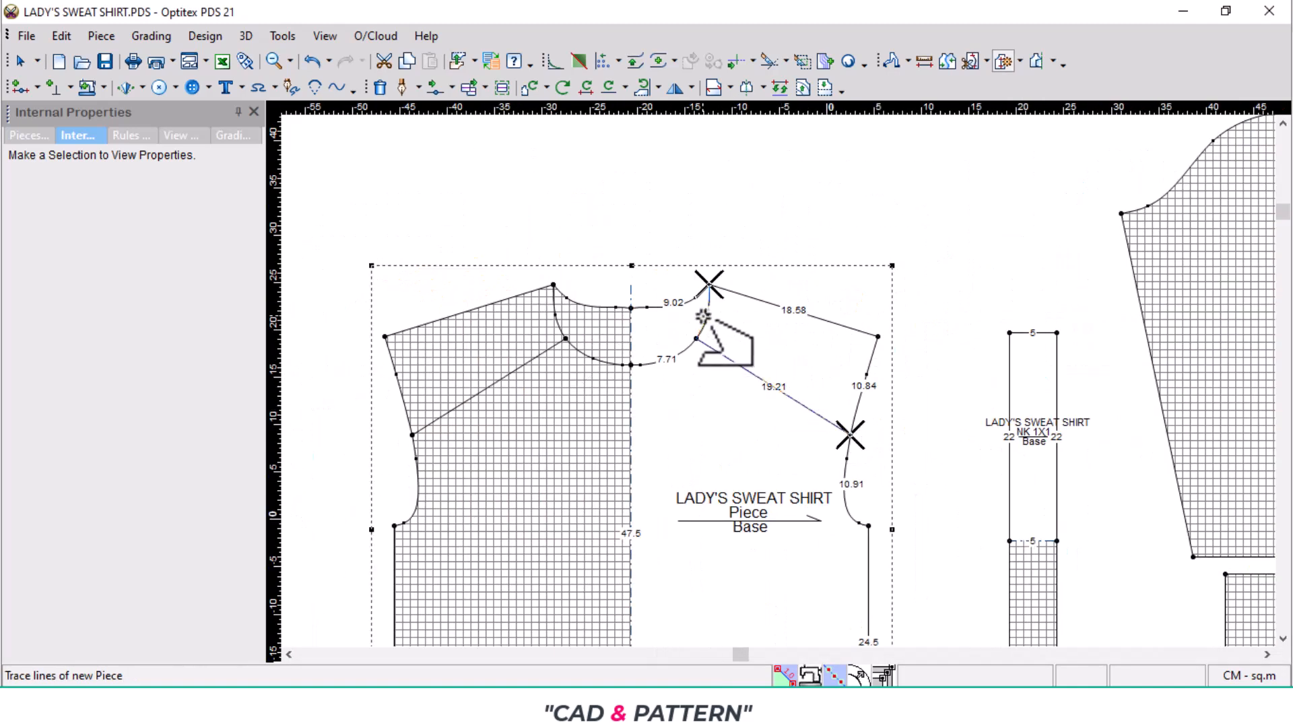
click(861, 383)
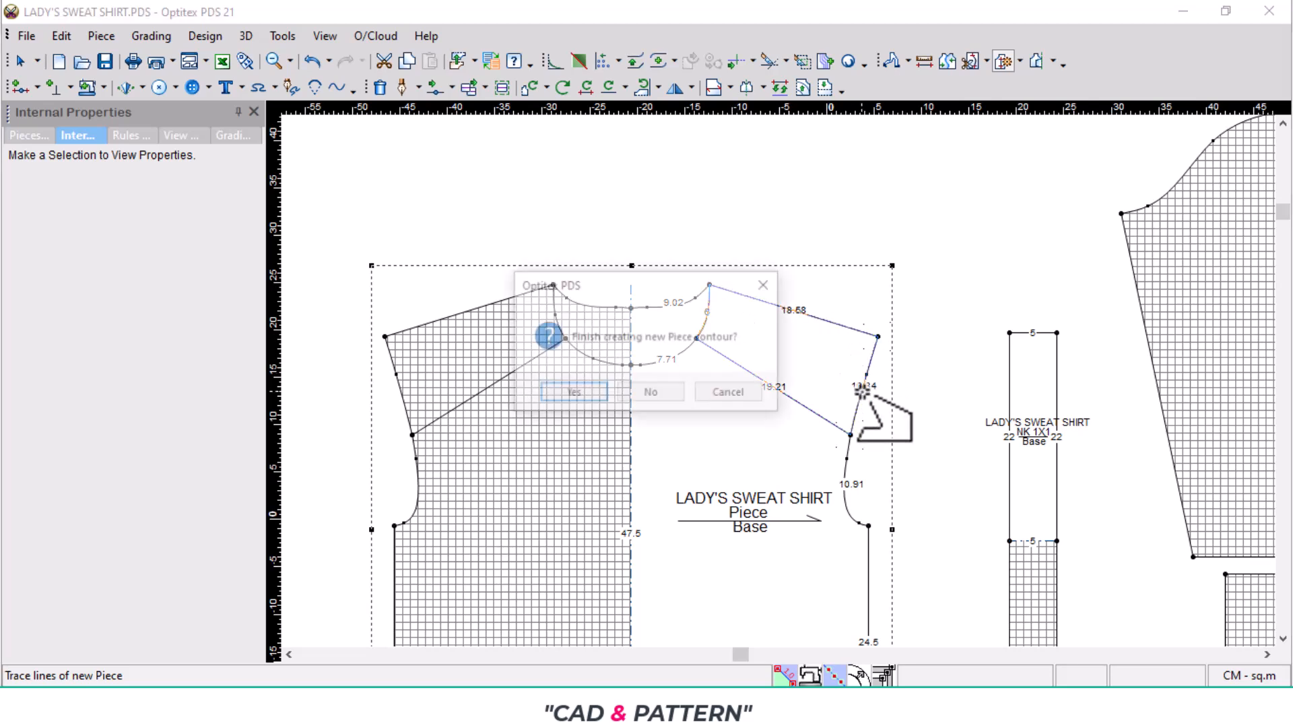
click(571, 392)
drag(720, 351, 452, 328)
scroll(586, 381, down, 2)
scroll(448, 332, up, 4)
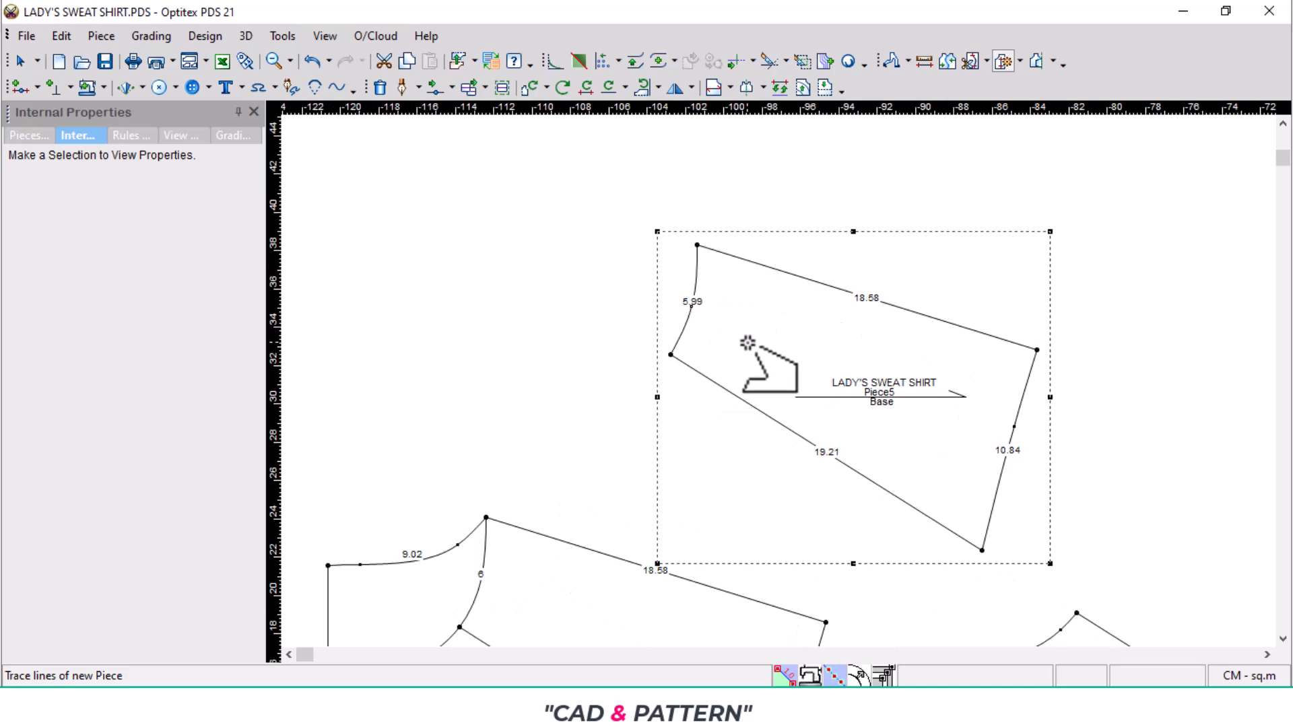
scroll(826, 372, down, 2)
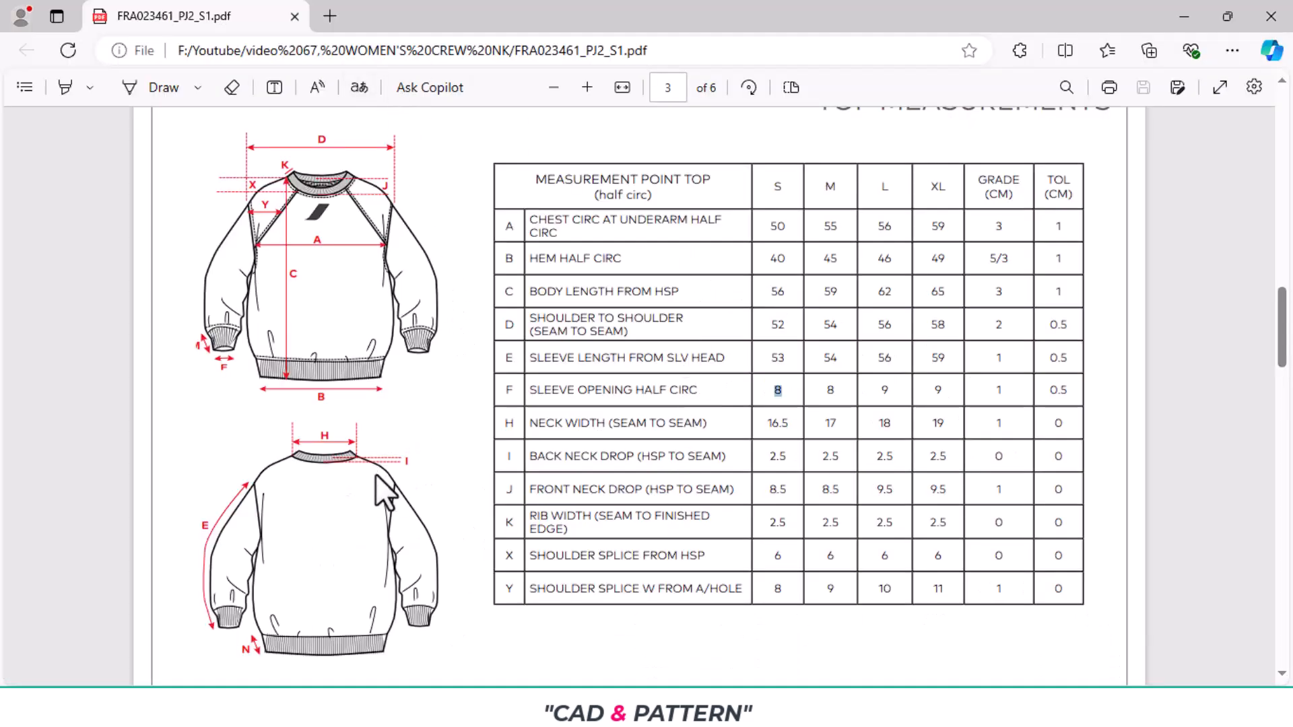
scroll(813, 402, up, 6)
scroll(823, 463, down, 5)
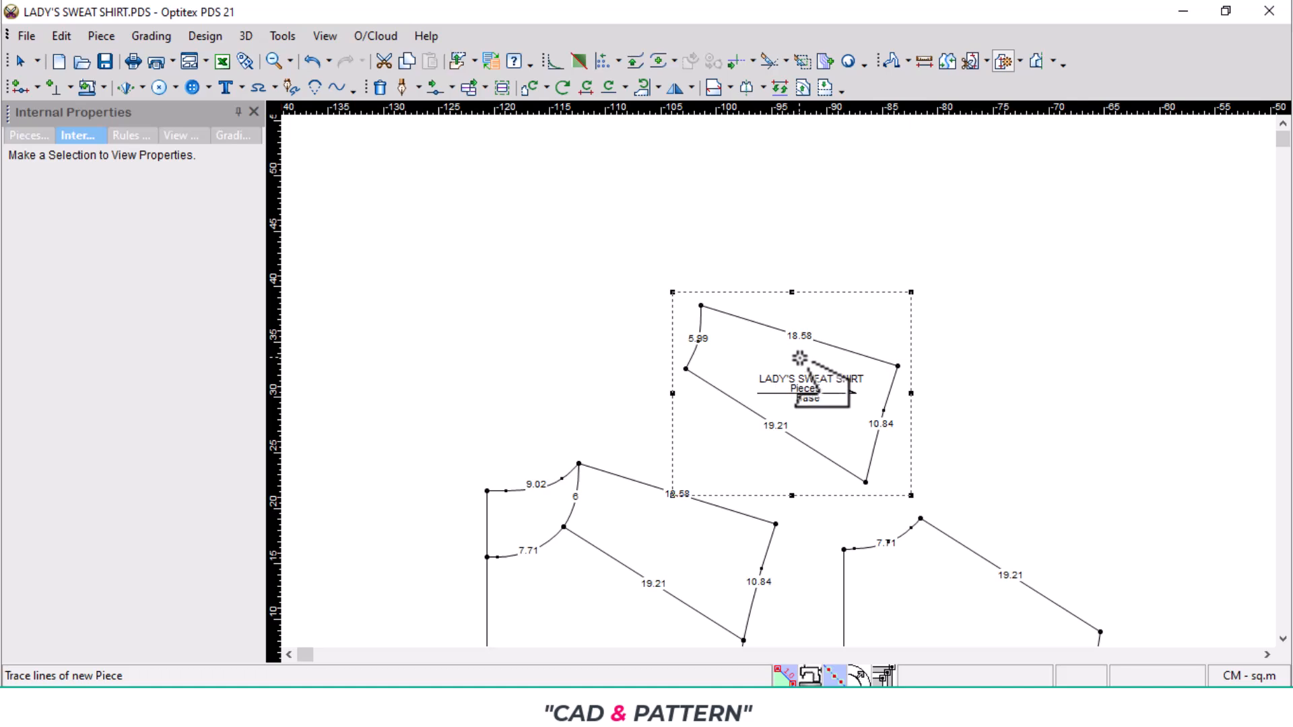
right_click(908, 226)
click(976, 235)
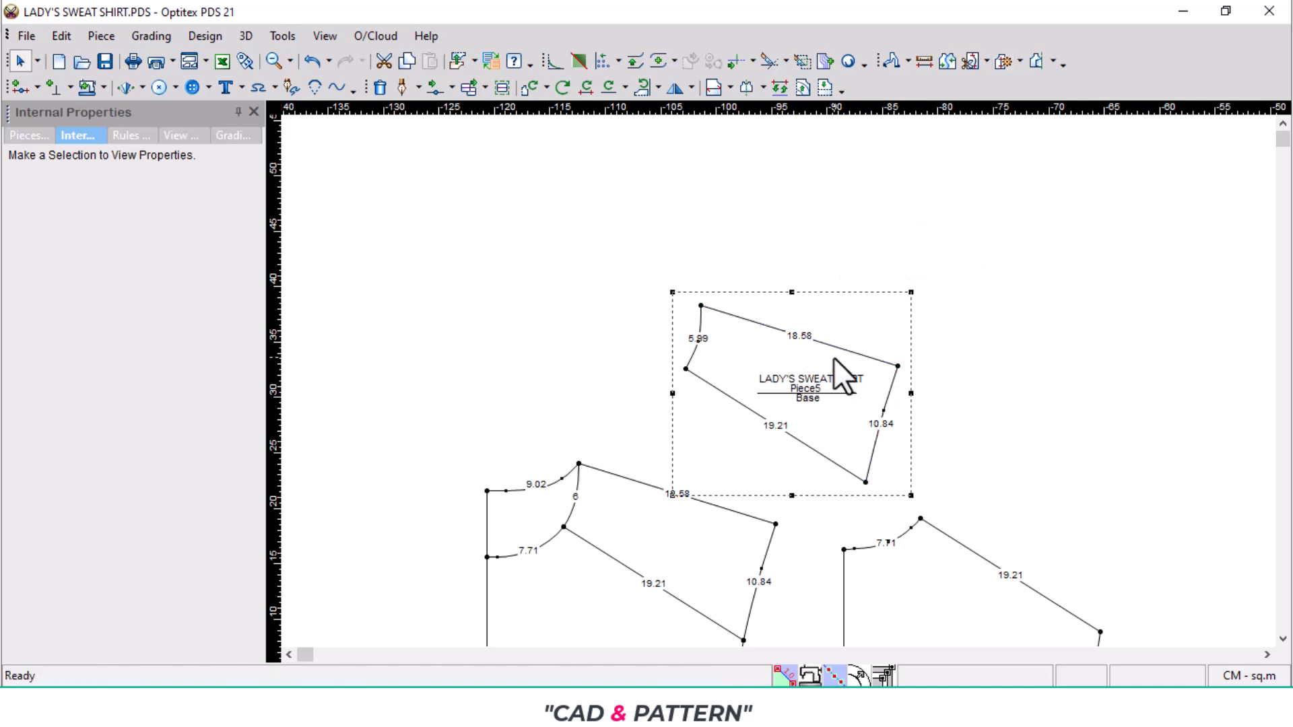
- Duplicate the shoulder splice piece, placing the copy above the back piece and the original above the front piece
key(ctrl+c)
key(ctrl+v)
key(space)
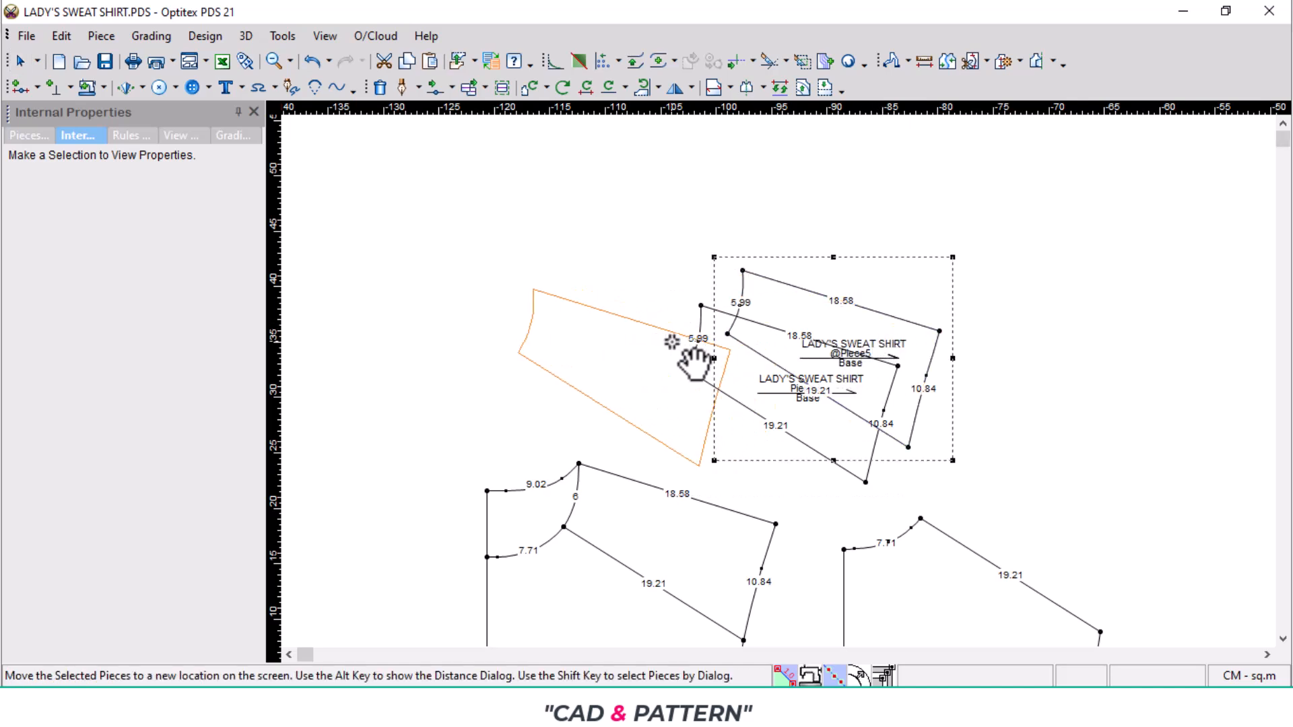
click(673, 342)
key(space)
click(1010, 349)
scroll(794, 459, down, 3)
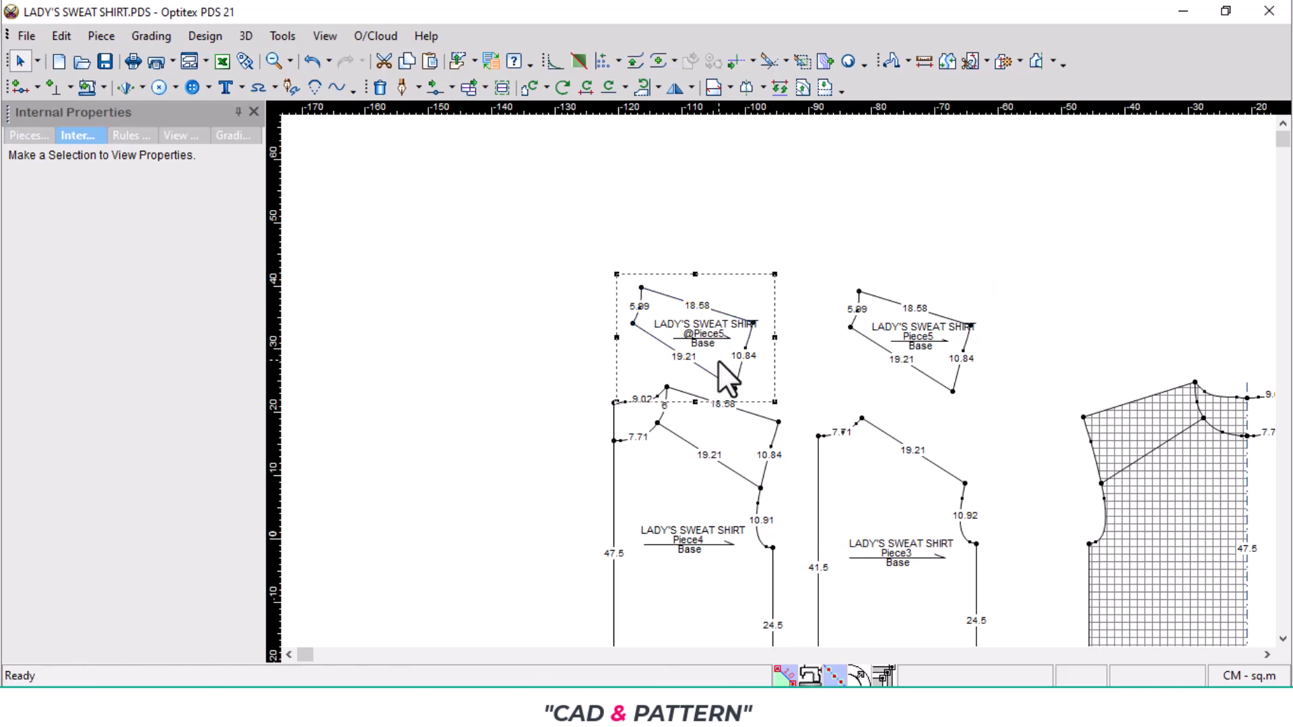
- Flip the copied splice piece vertically and move it so its neck corner meets the back piece's high shoulder point
key(v)
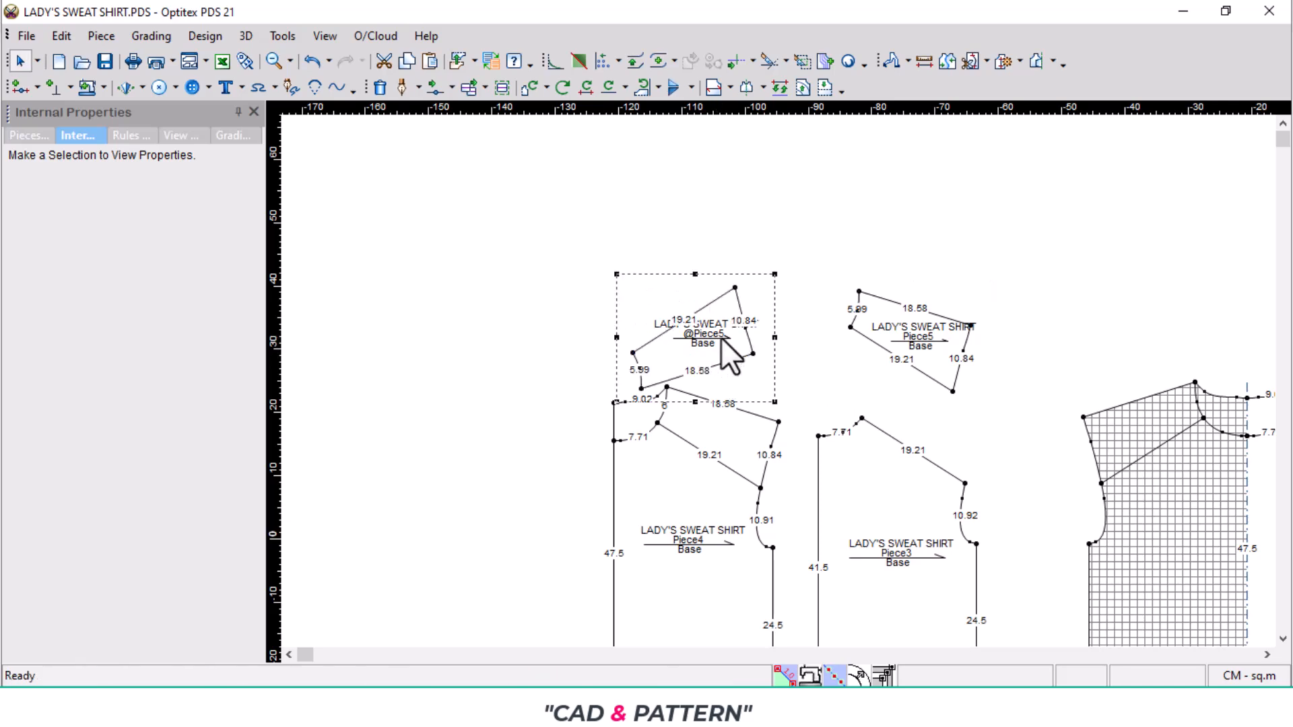
key(space)
click(761, 358)
scroll(778, 377, up, 4)
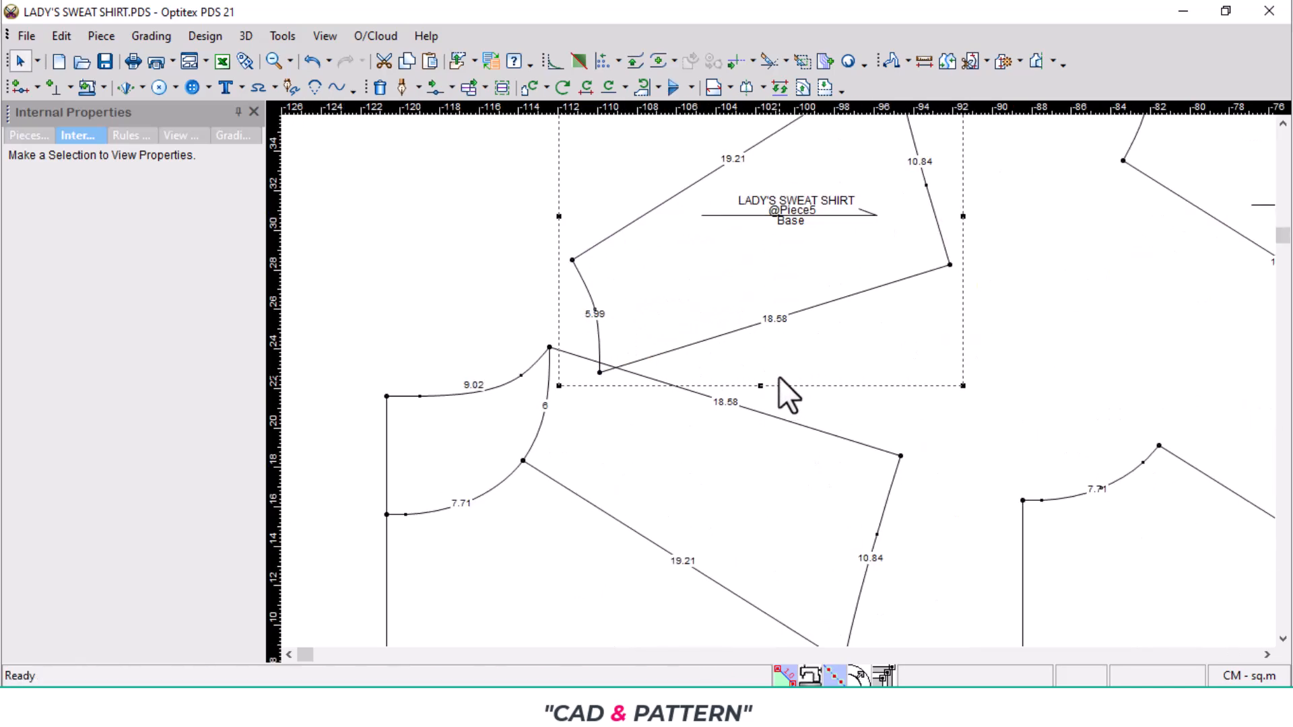
key(space)
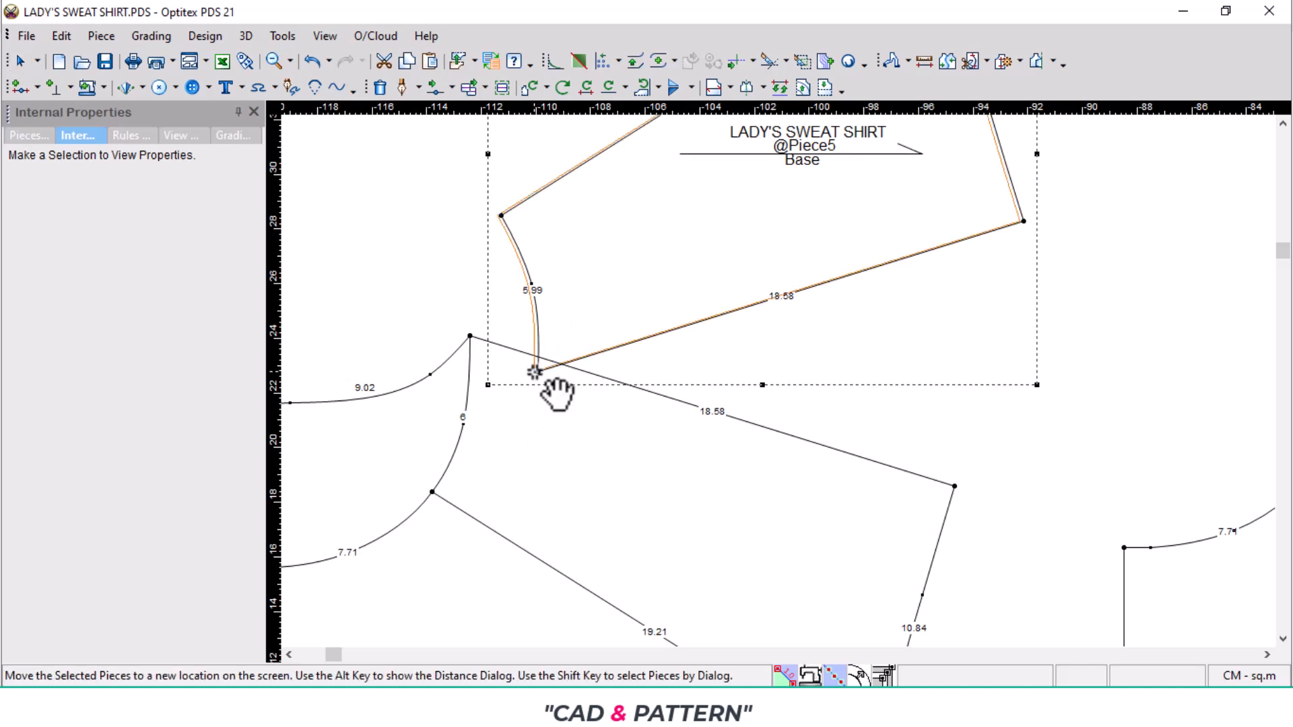
click(468, 337)
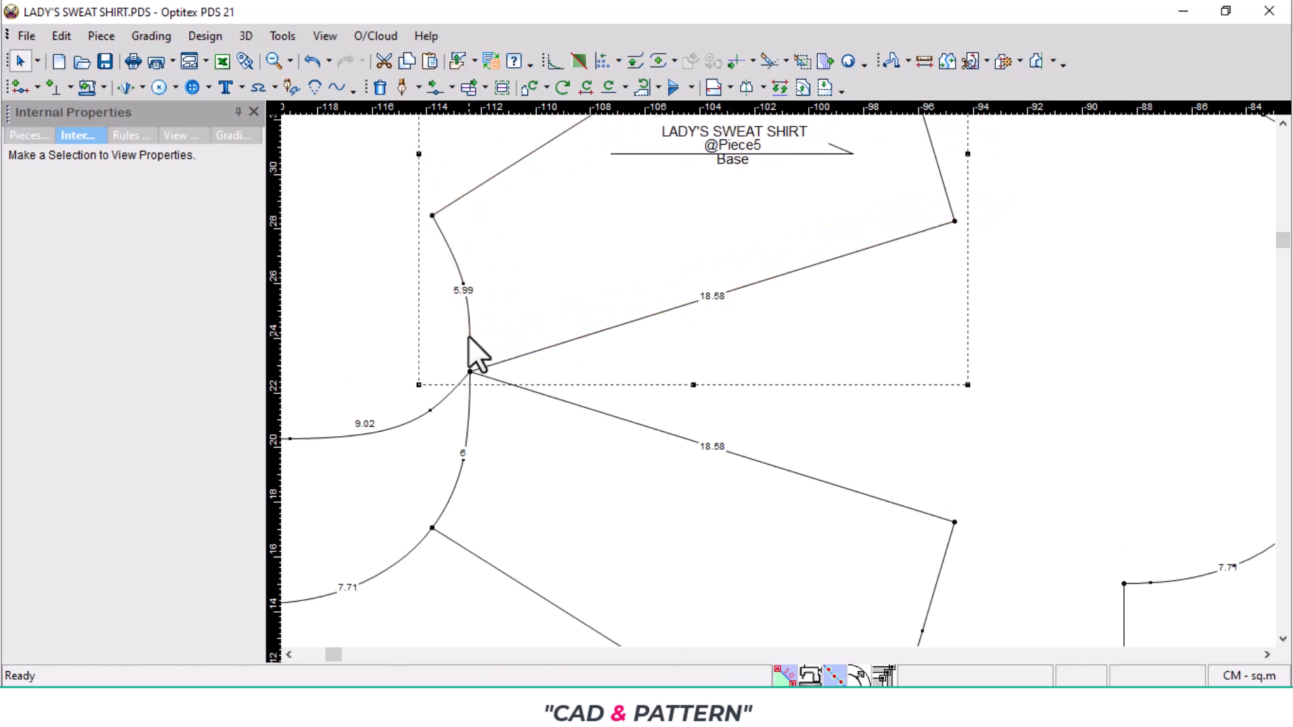
- Rotate the copied splice piece about the high shoulder point by about -34.3 degrees, aligning its shoulder edge with the back shoulder
key(r)
click(471, 370)
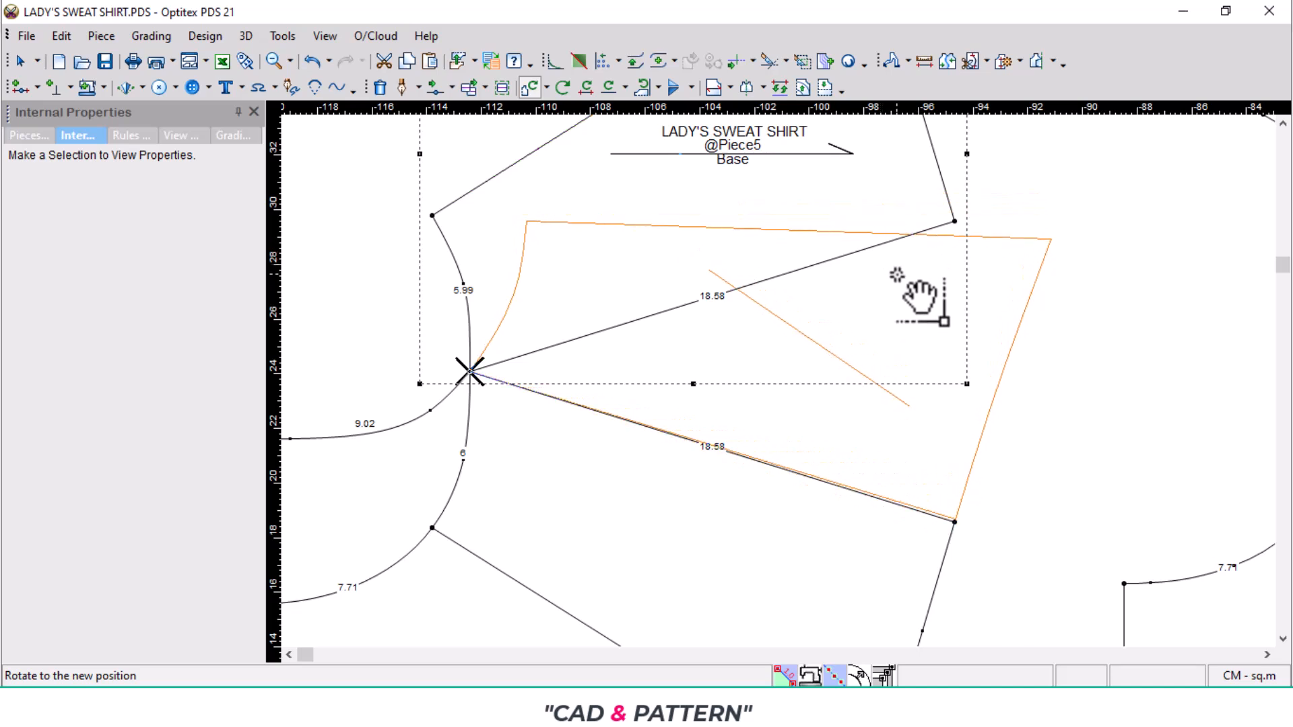
click(897, 276)
click(326, 529)
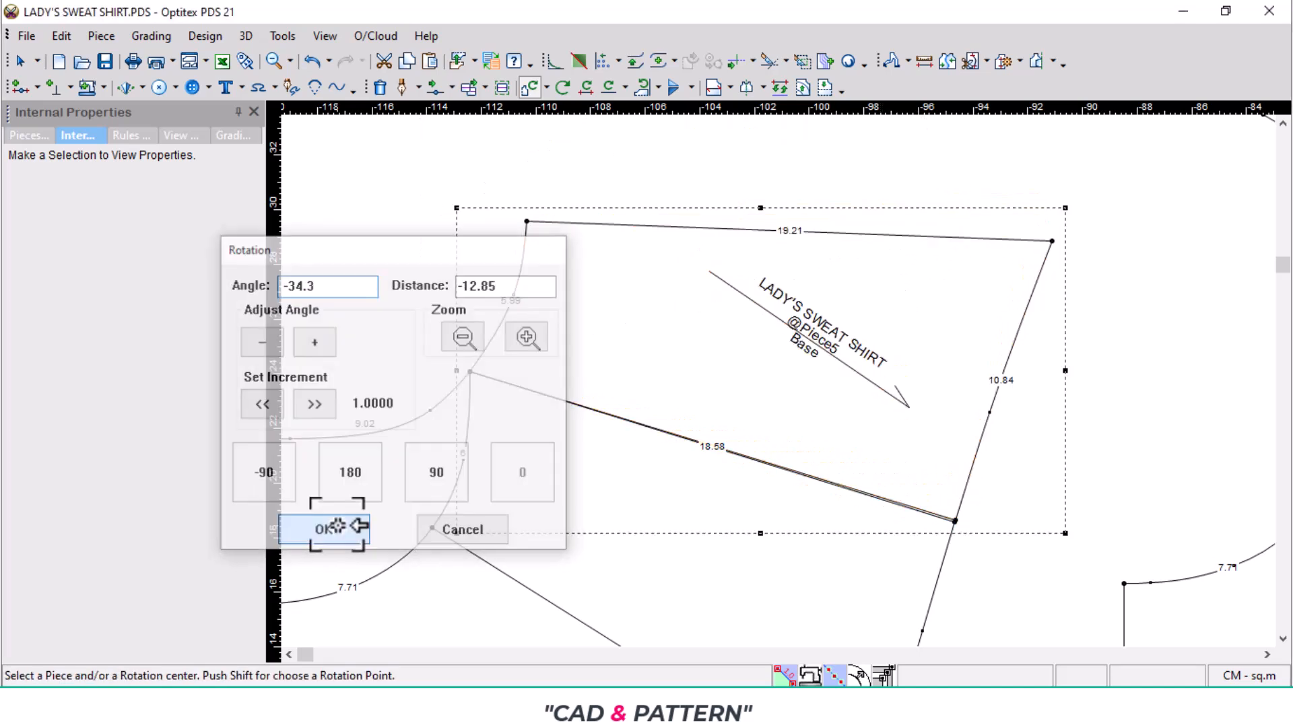
- Join the copied splice piece to the back piece along the shoulder seam
key(j)
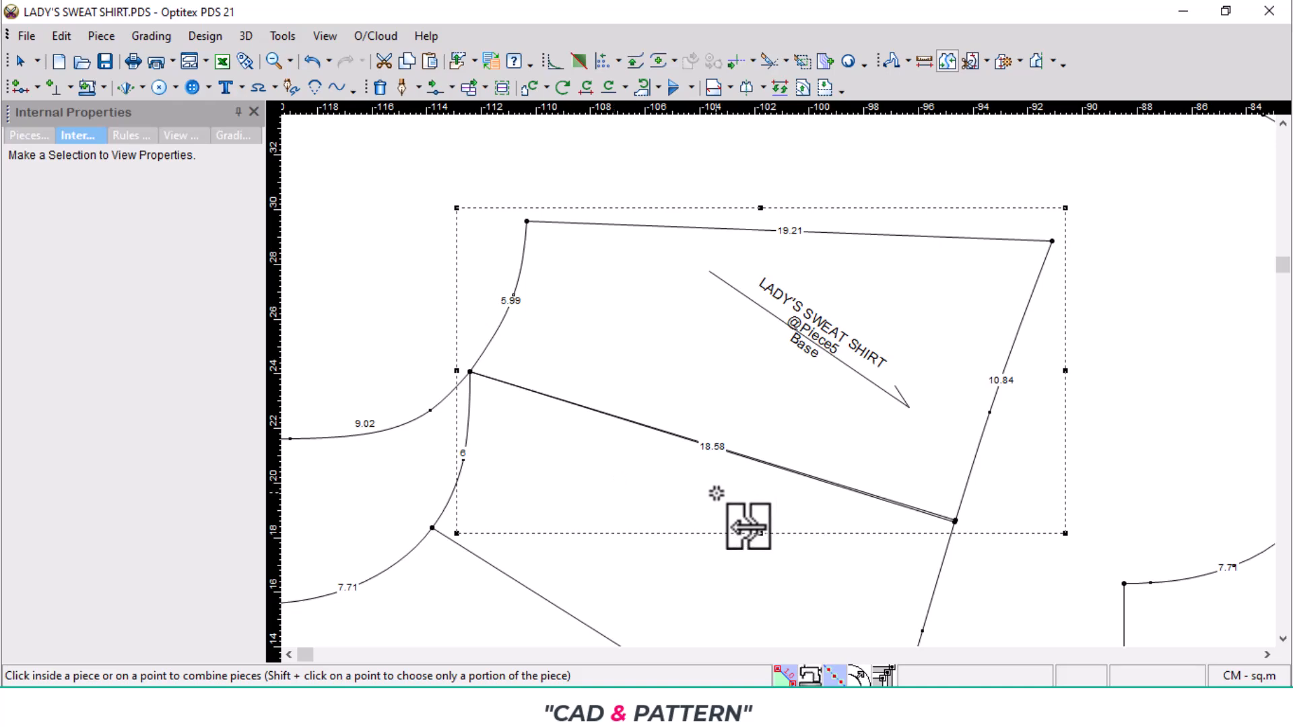
click(714, 496)
click(768, 429)
click(239, 327)
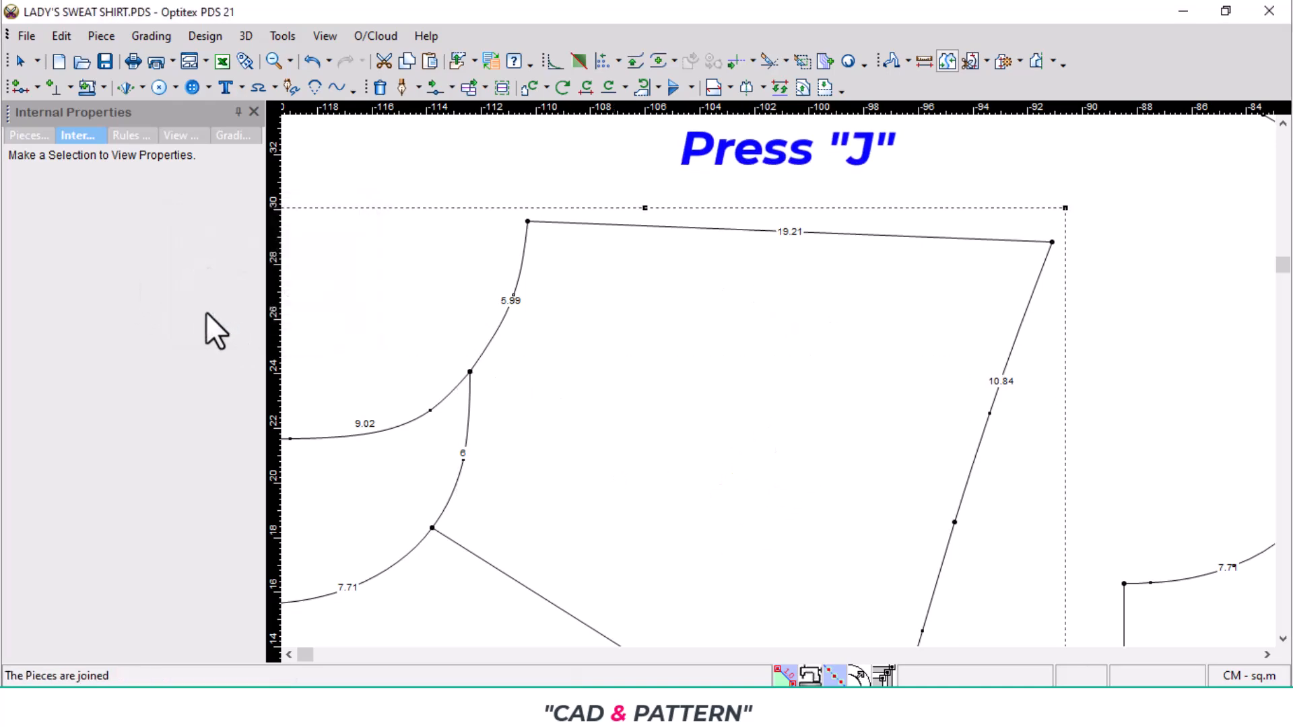
scroll(744, 431, down, 3)
scroll(818, 430, up, 2)
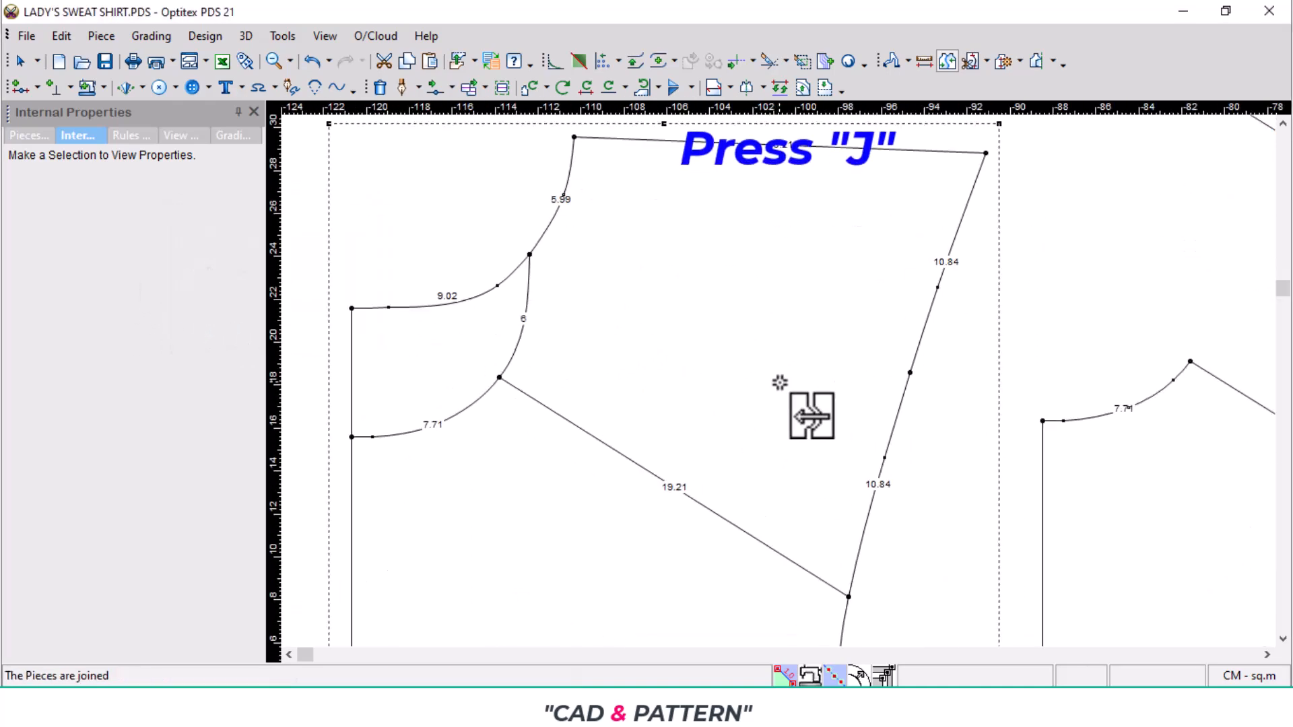
- Add notches to the joined back piece at both ends of the former shoulder seam, on the armhole and on the neckline
key(n)
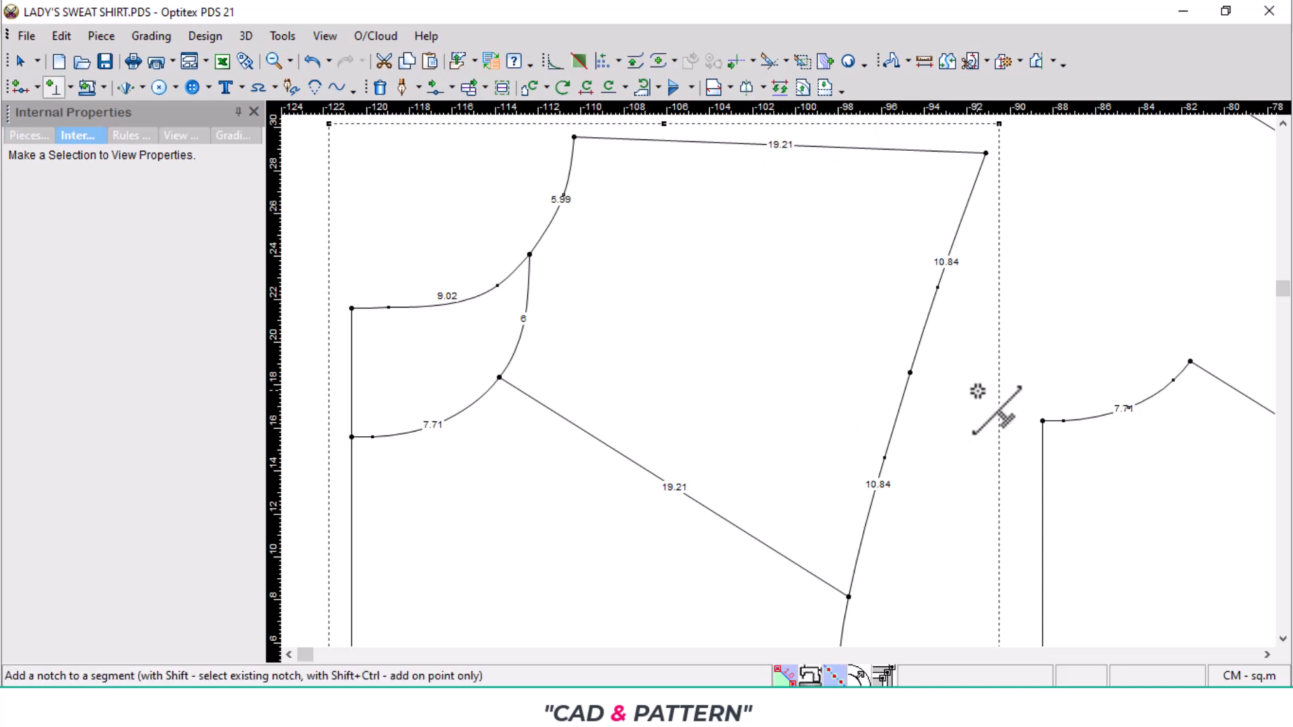
click(915, 373)
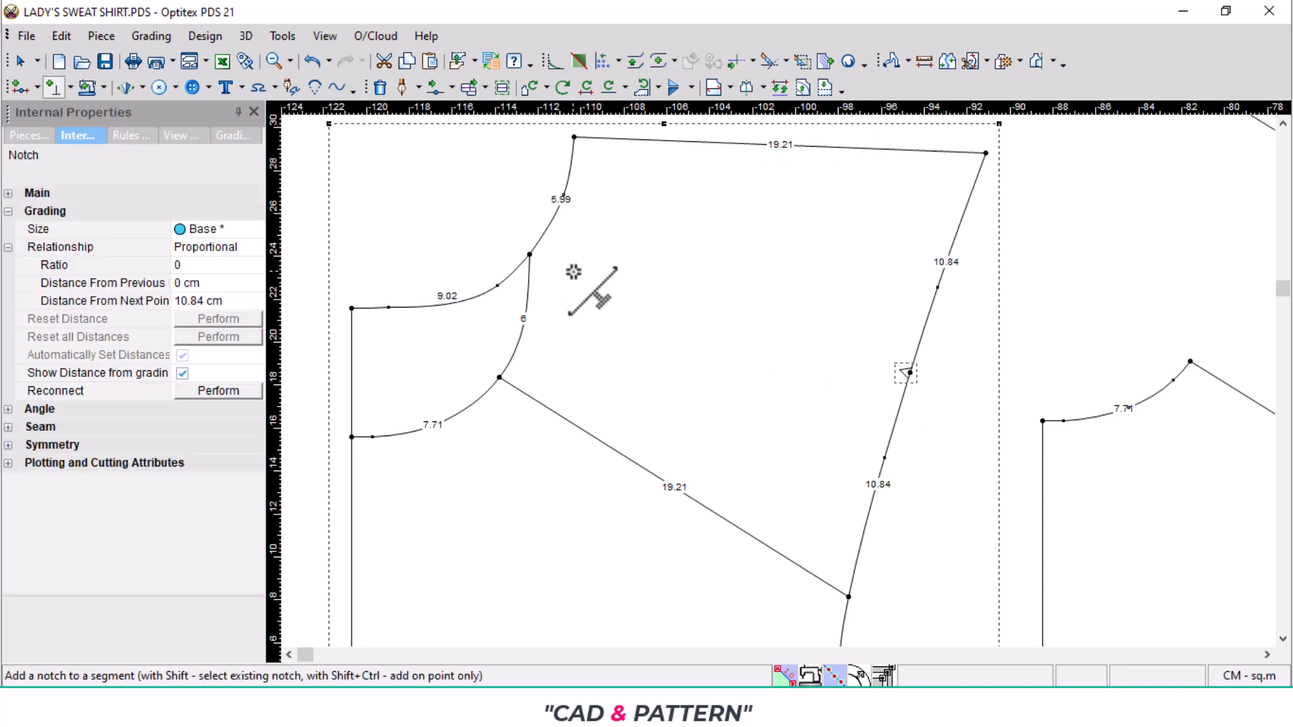
scroll(568, 270, up, 2)
scroll(568, 270, up, 1)
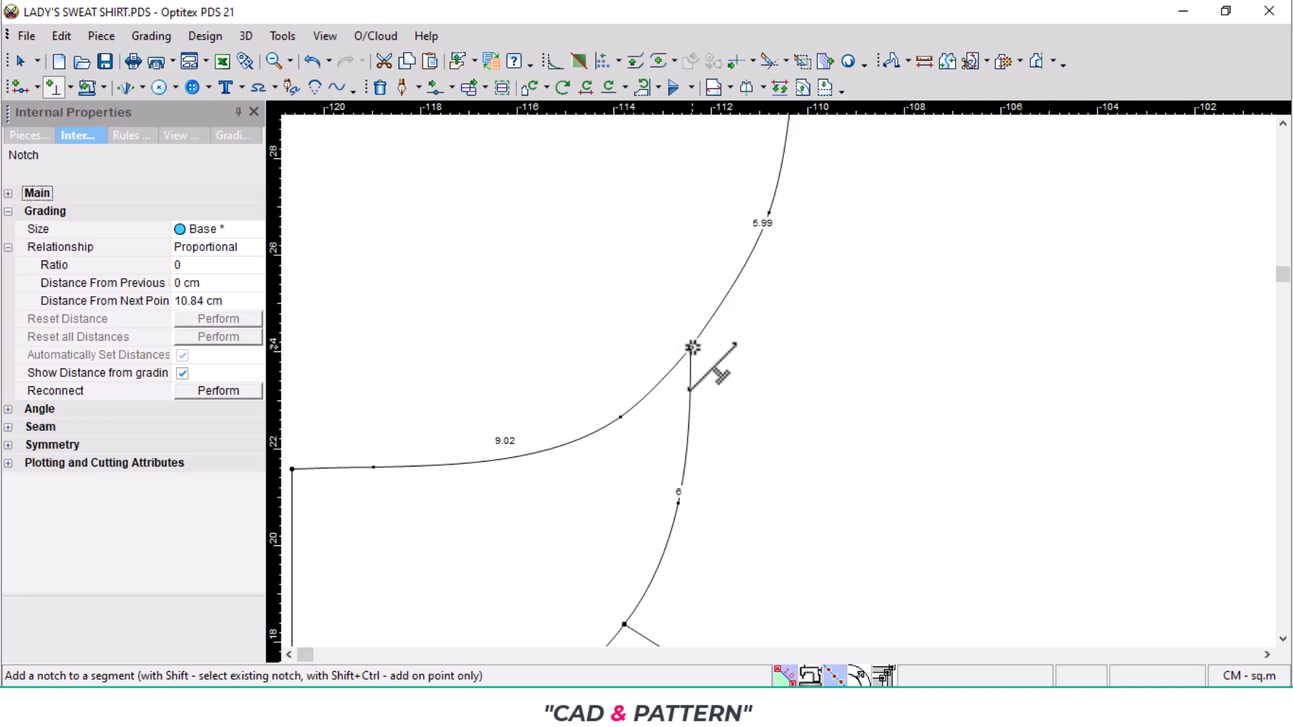
click(693, 347)
scroll(779, 375, down, 3)
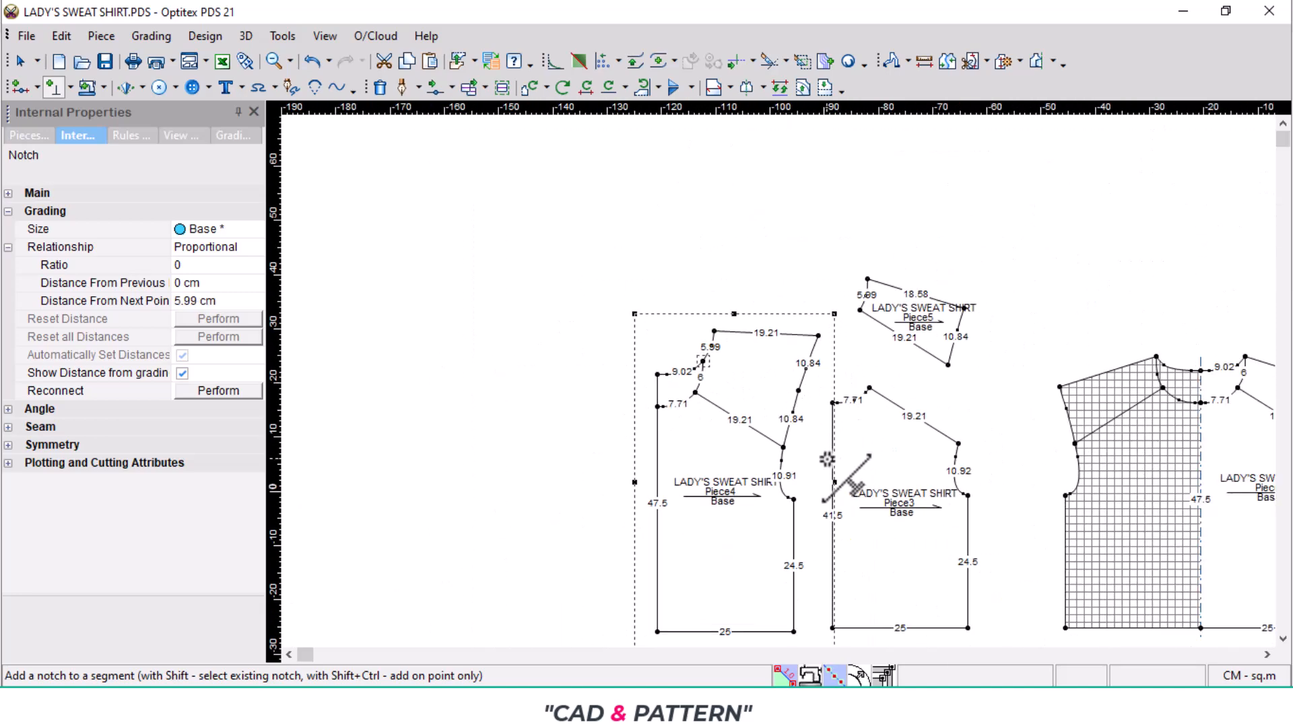
right_click(436, 332)
click(510, 341)
scroll(781, 387, up, 1)
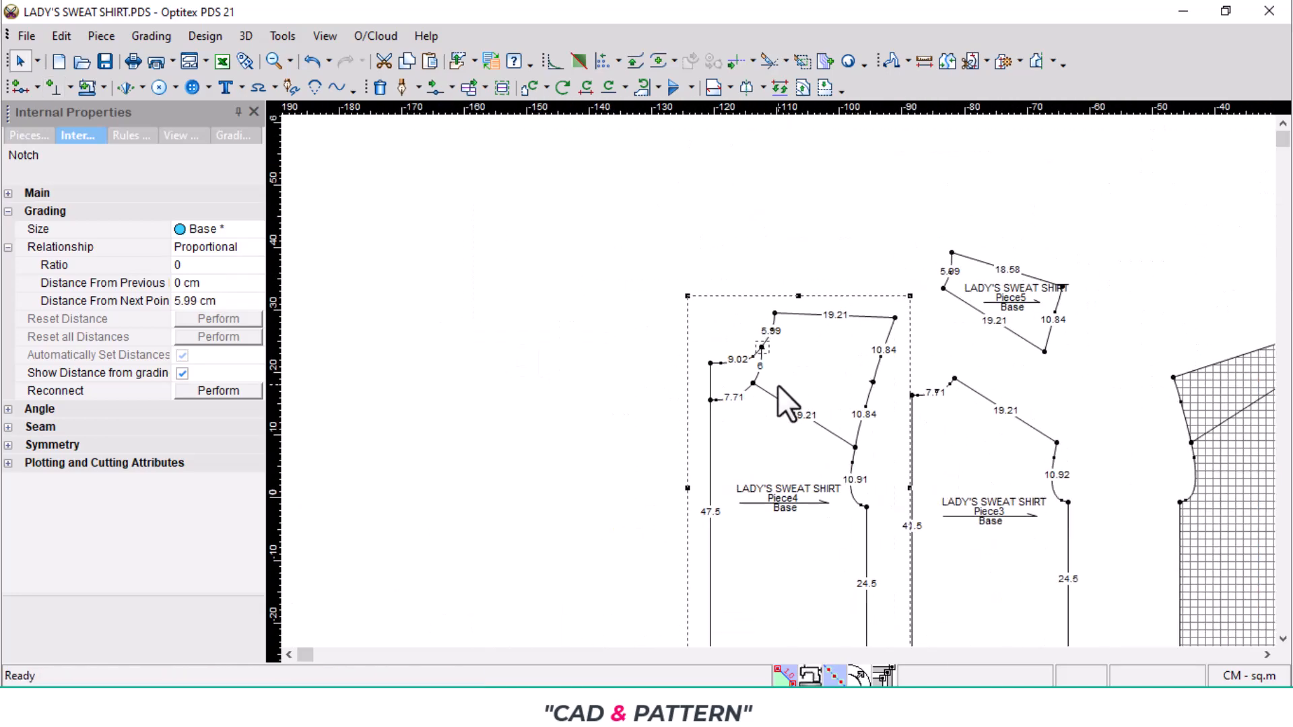
scroll(790, 375, up, 2)
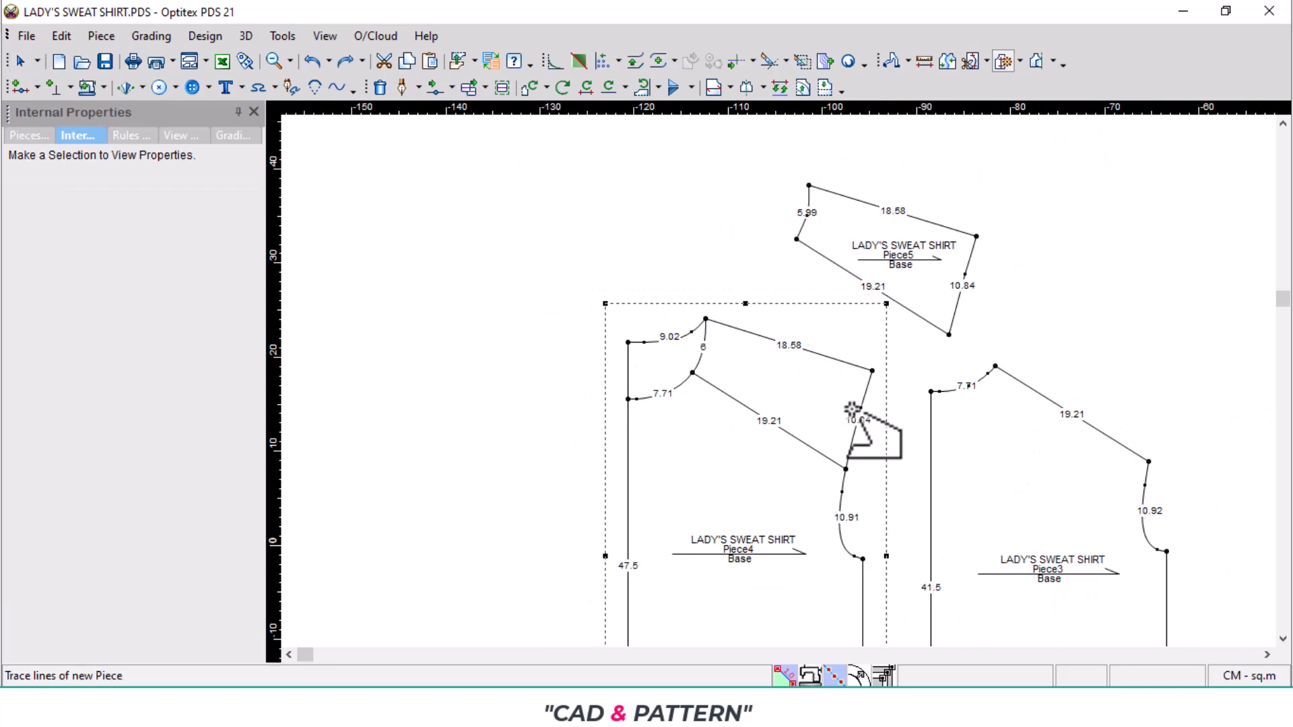
- Mirror the back piece across its centre line by setting a half line from the hem to the back neckline
right_click(557, 266)
click(600, 285)
scroll(737, 307, down, 4)
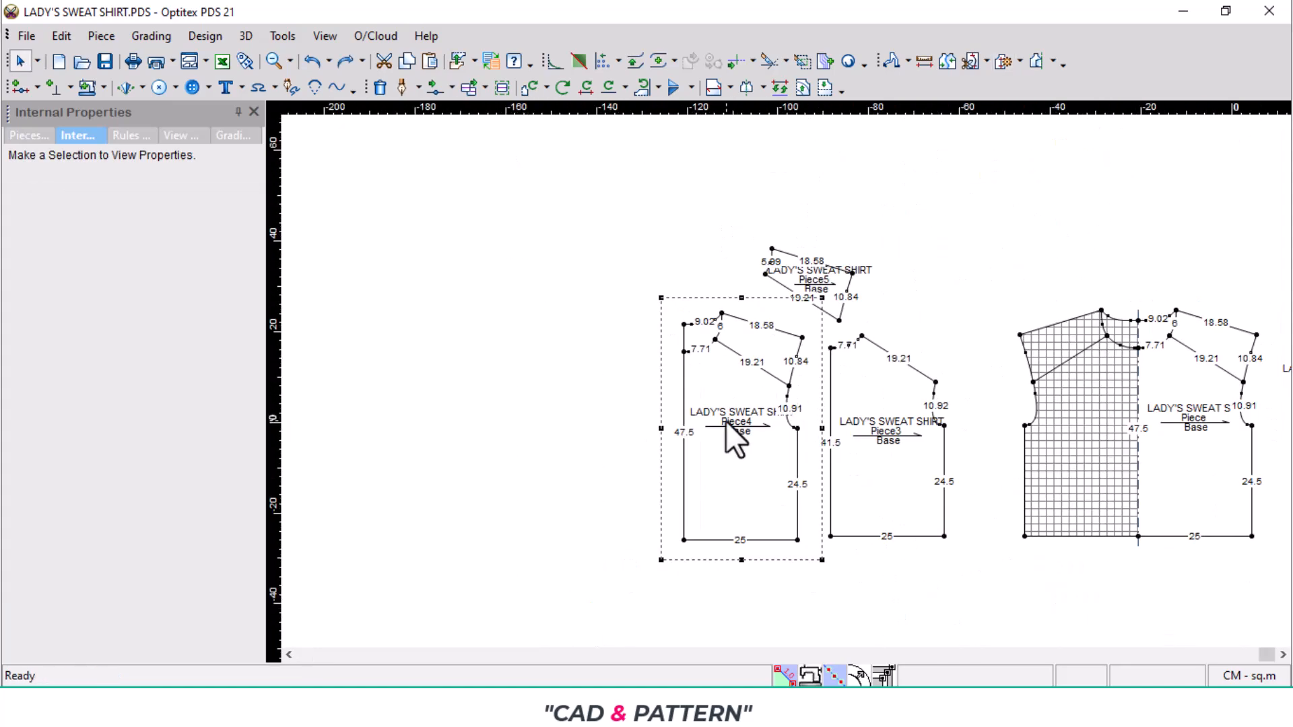
key(h)
click(684, 540)
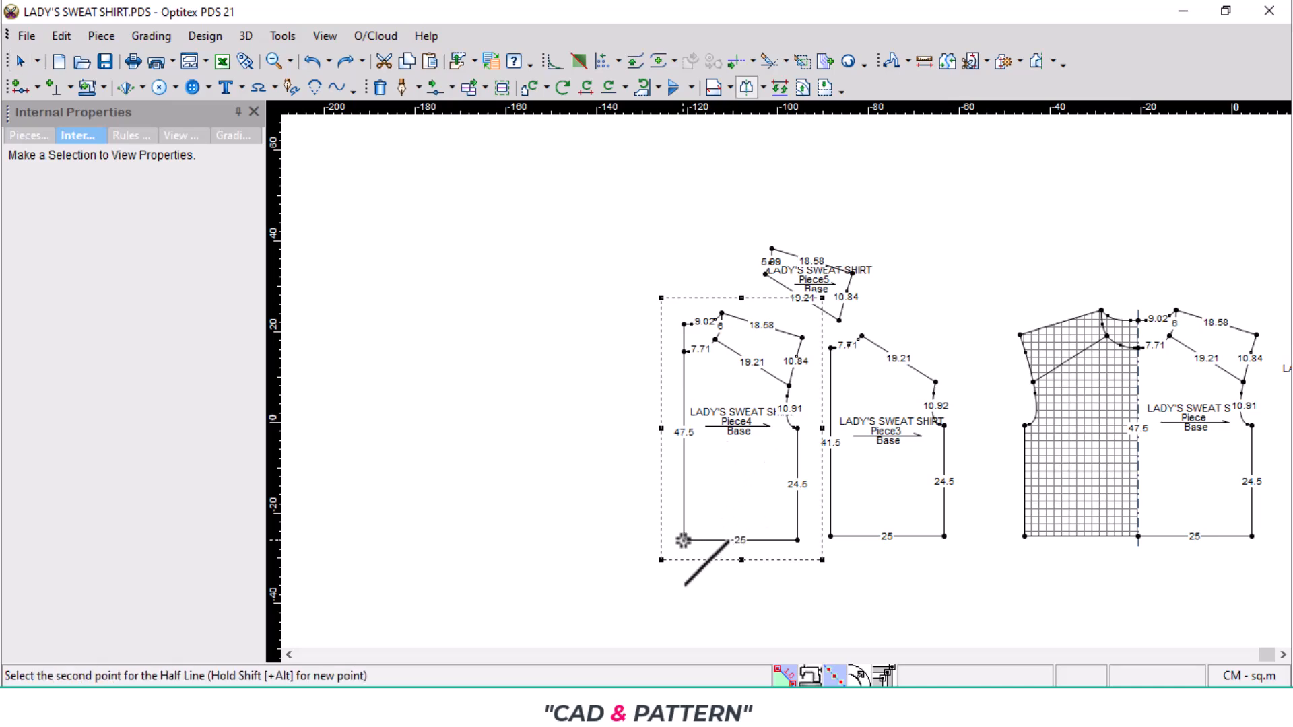
click(689, 329)
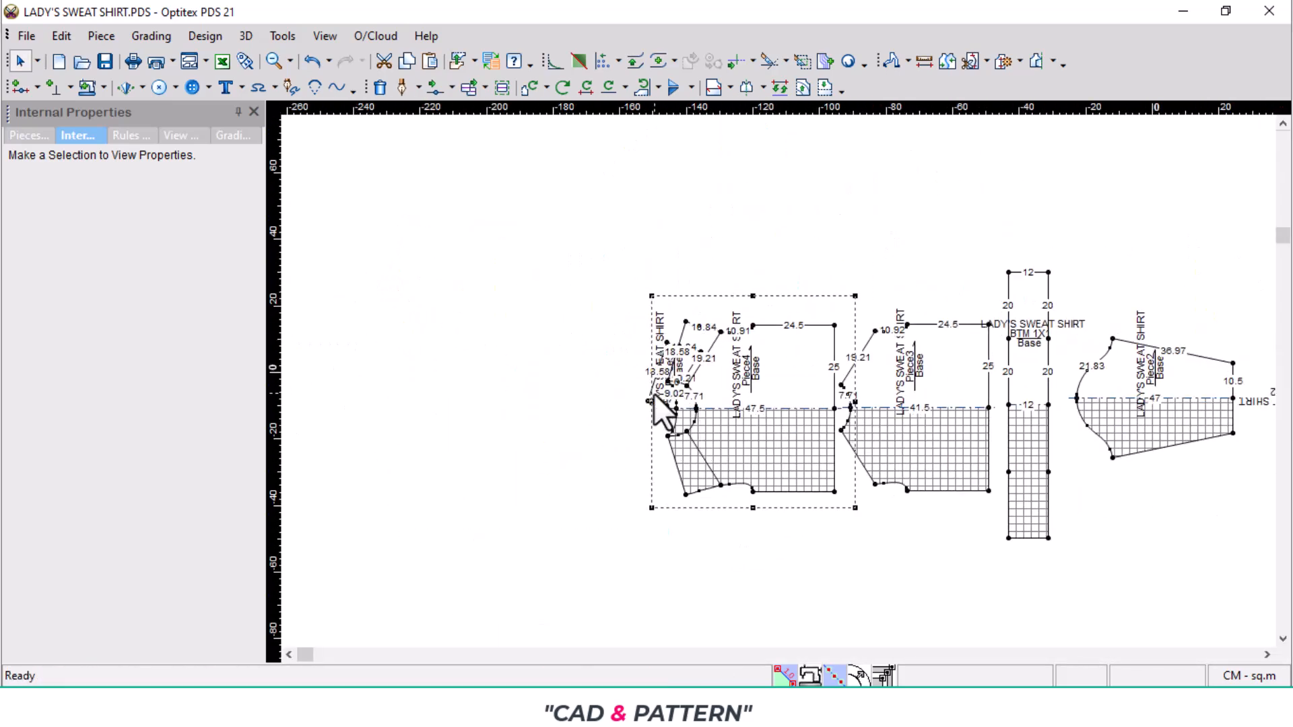
- Space out the shoulder splice, back and front pieces in a row so they no longer overlap
drag(653, 394, 598, 388)
scroll(892, 396, up, 2)
scroll(892, 396, down, 4)
scroll(783, 386, up, 5)
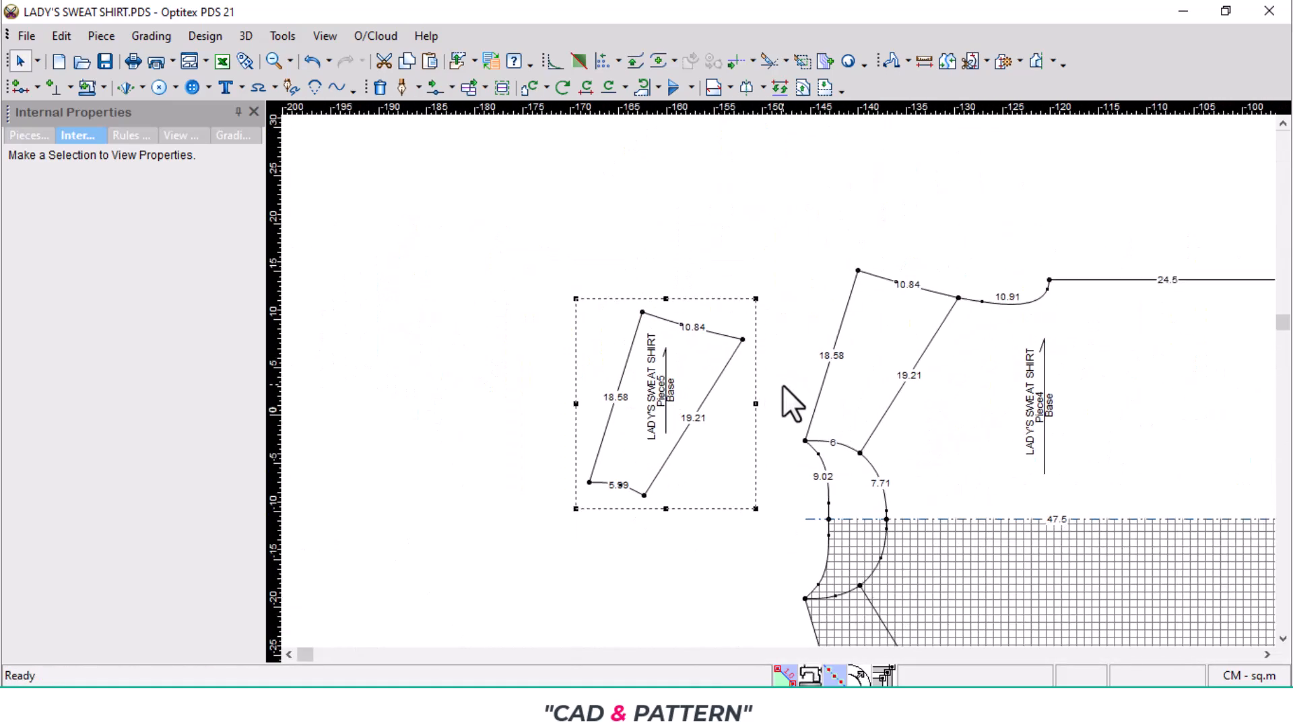
scroll(701, 406, up, 3)
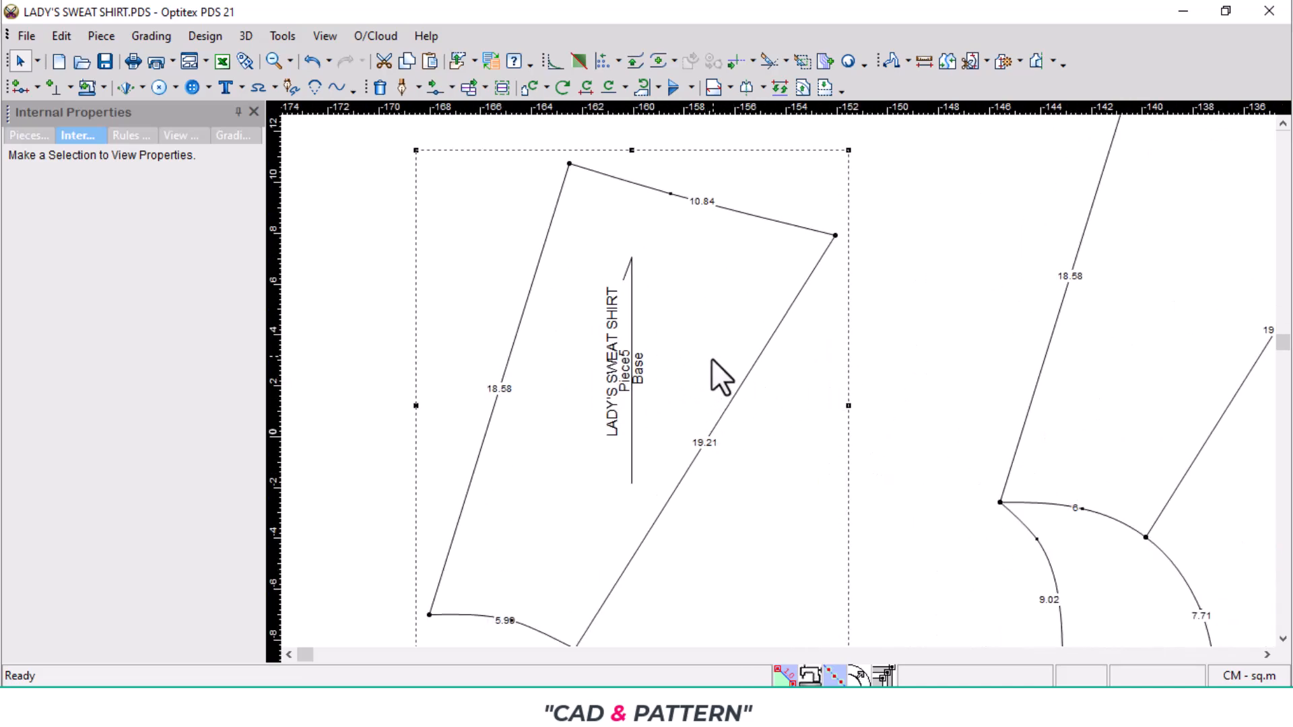
scroll(745, 366, down, 3)
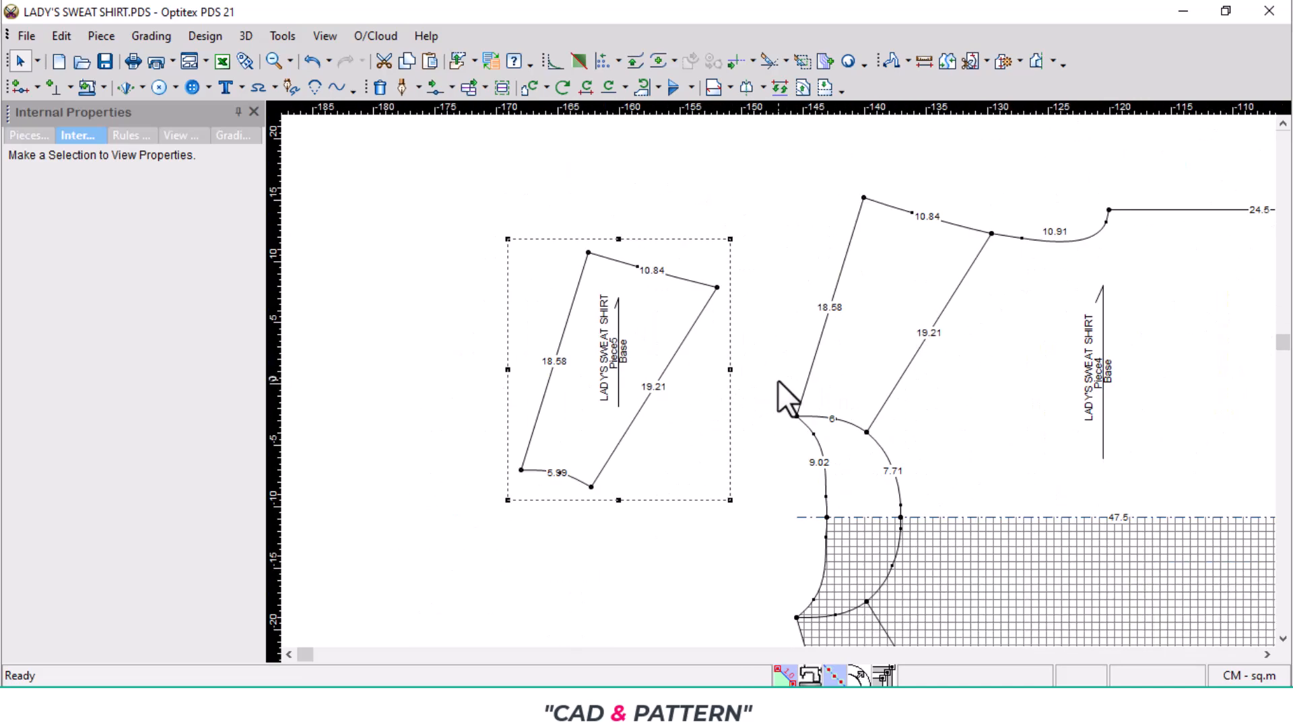
scroll(748, 380, down, 3)
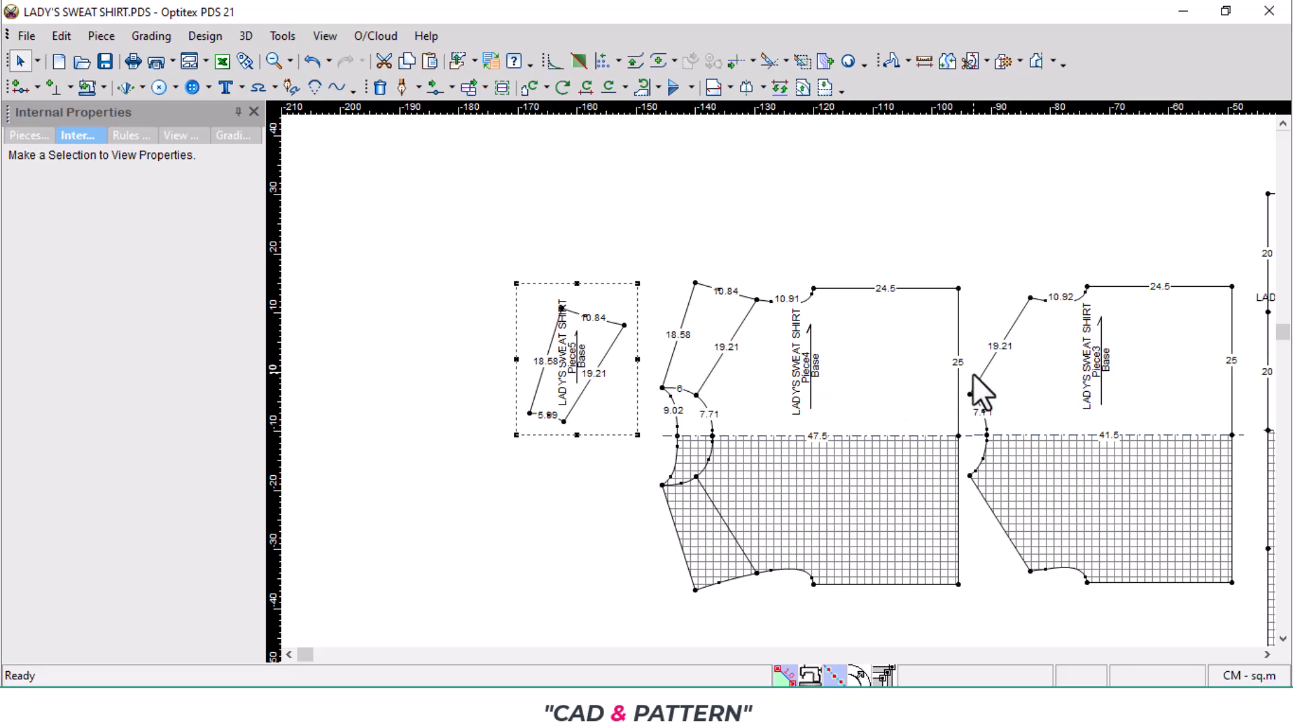
- Set the baseline direction of all pieces along the back piece's centre line, from the neckline to the hem
key(ctrl+a)
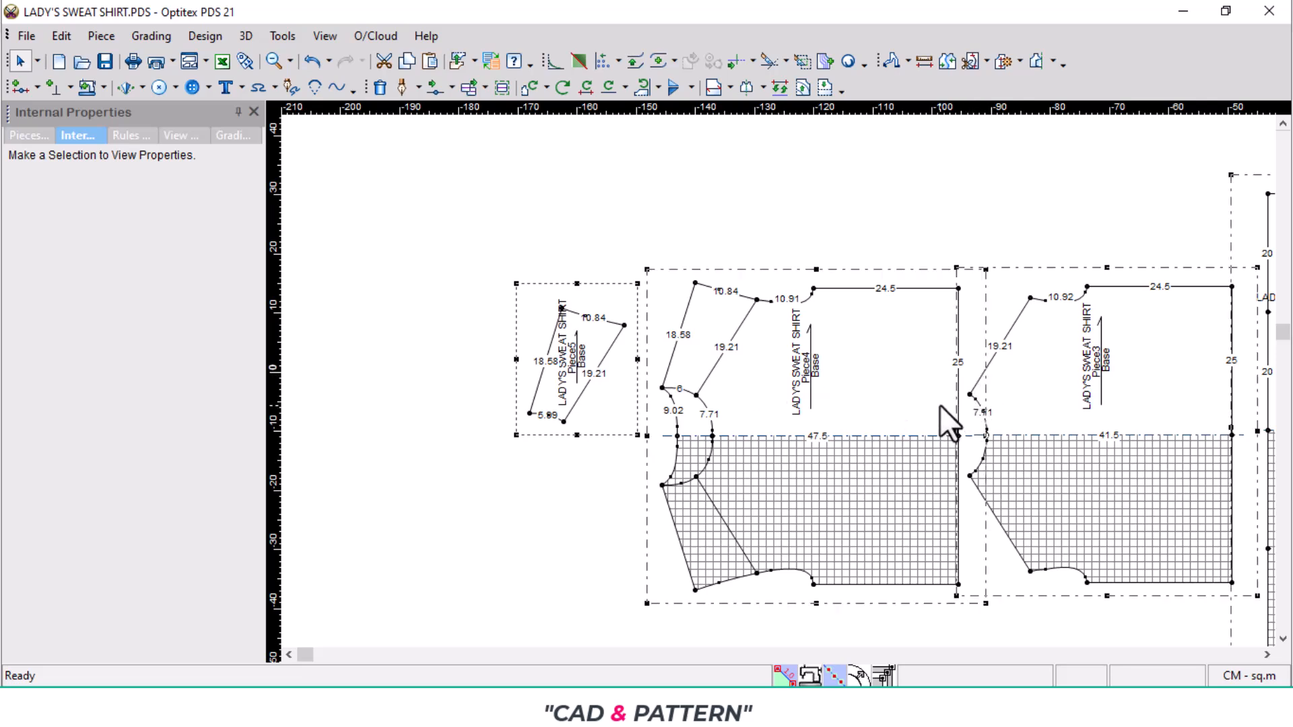
key(b)
scroll(755, 434, up, 4)
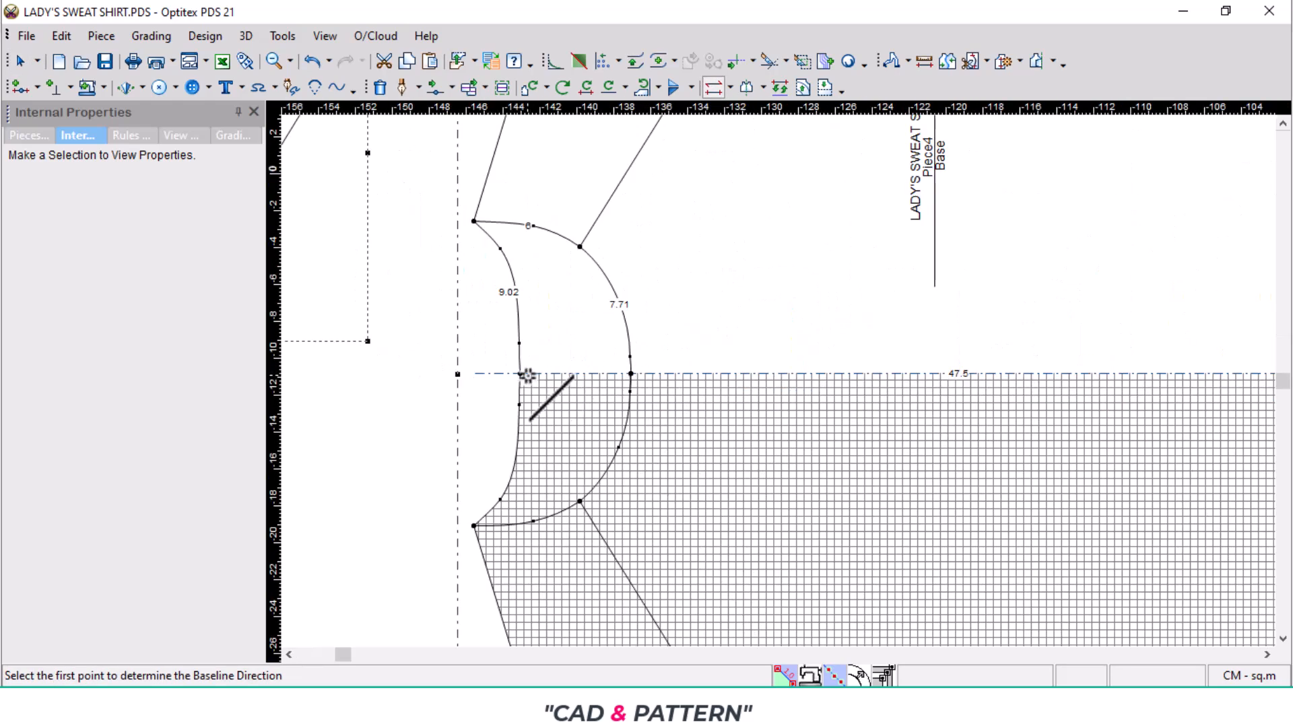
click(519, 376)
scroll(519, 376, down, 2)
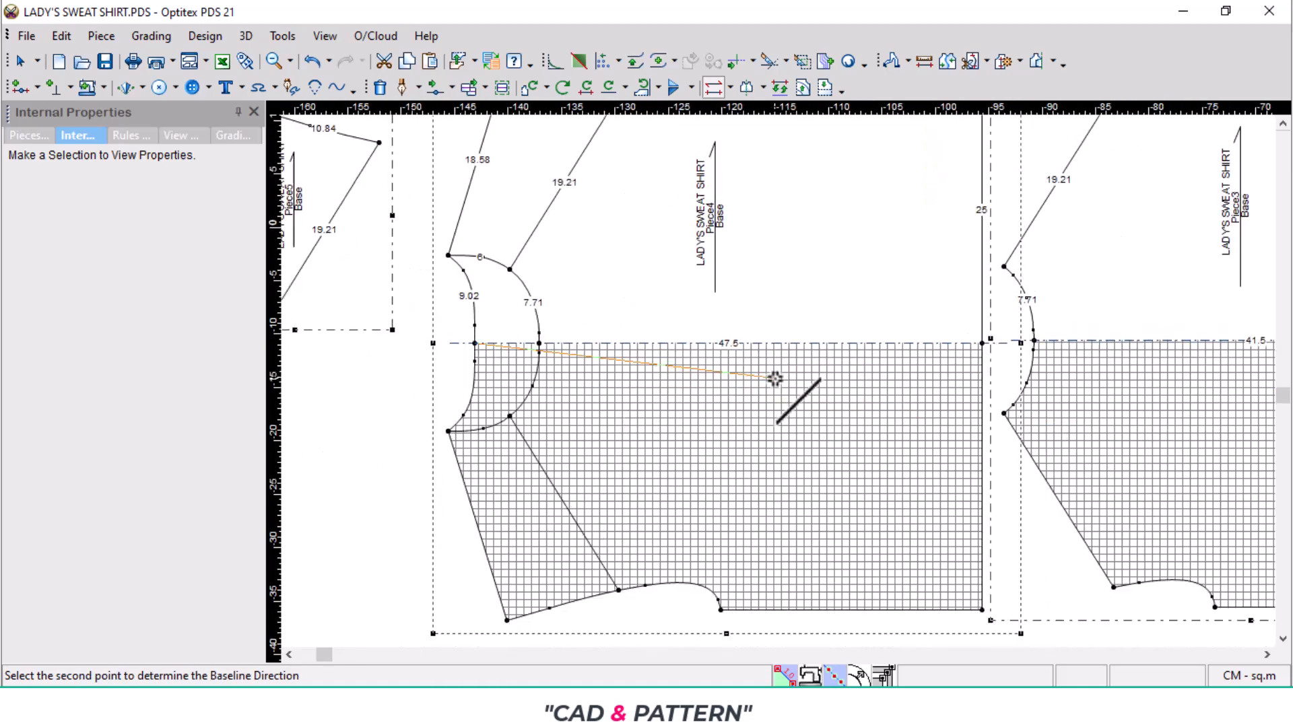
click(985, 344)
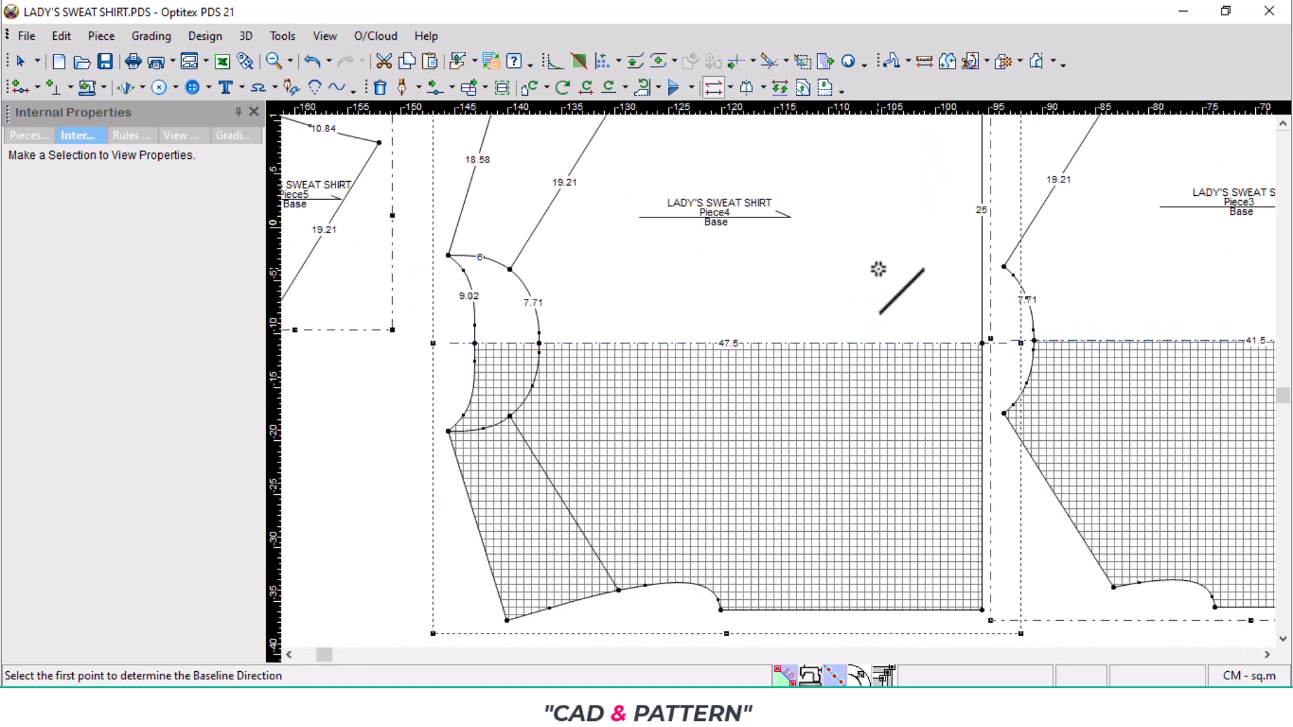
scroll(779, 380, down, 3)
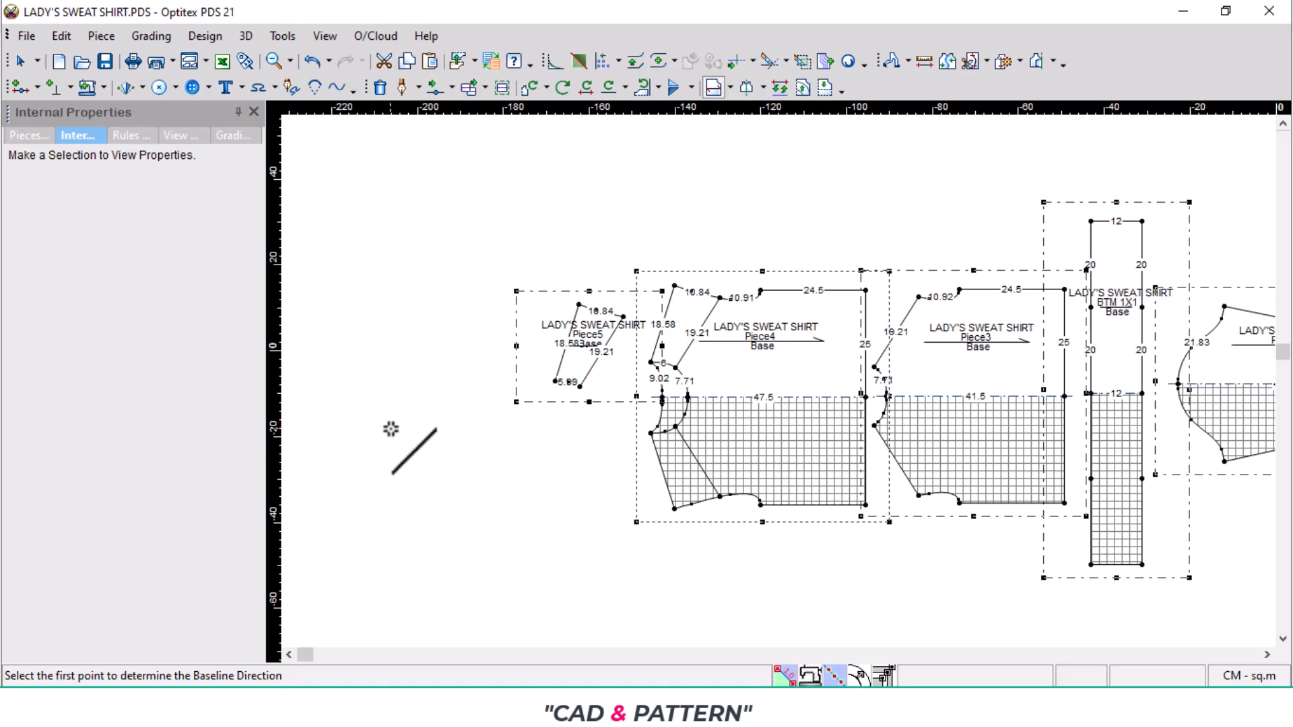
- Add a 0.8 cm basic seam allowance to all selected pieces and clear the multiple selection
right_click(391, 429)
click(473, 158)
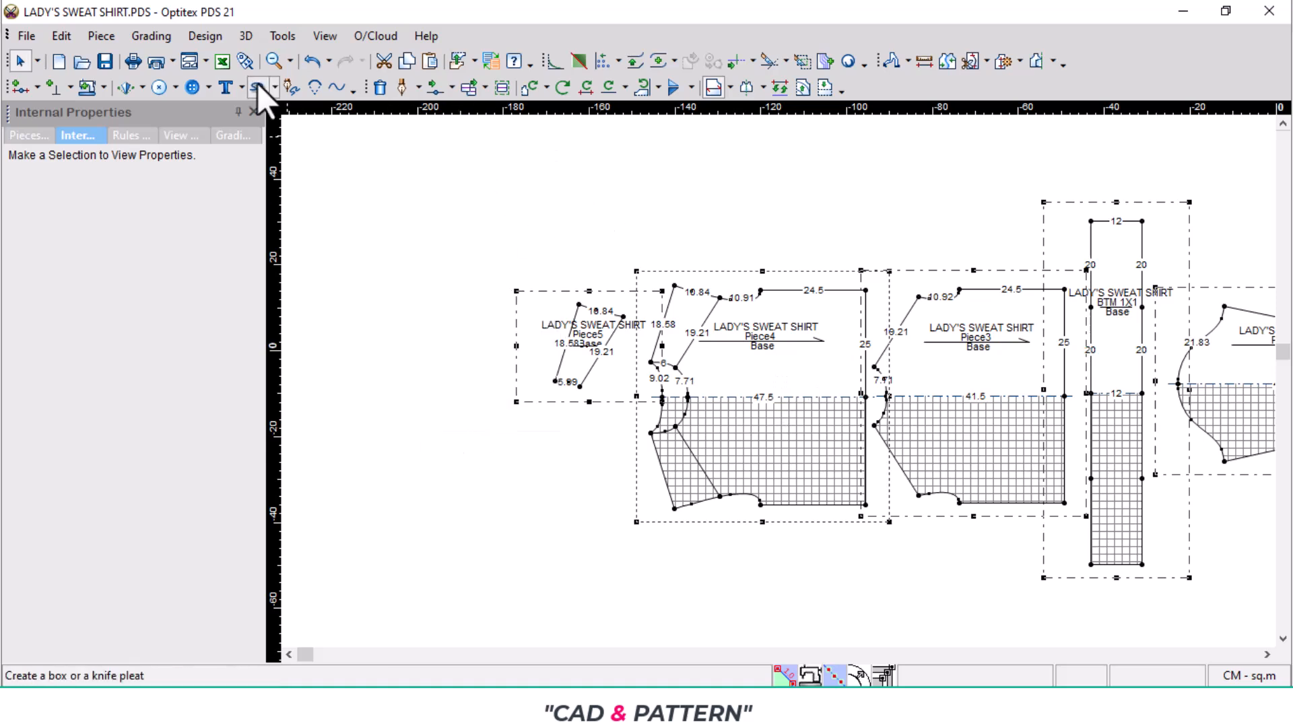
click(105, 89)
click(132, 144)
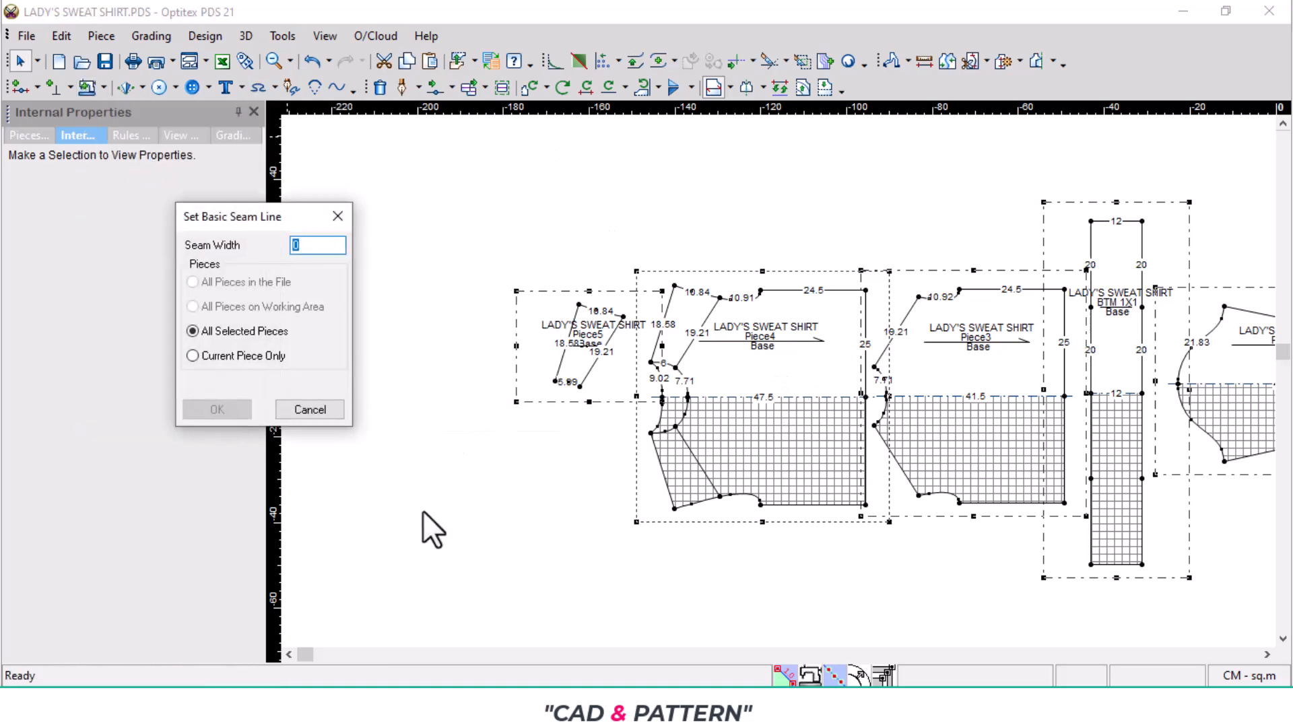
text(.8)
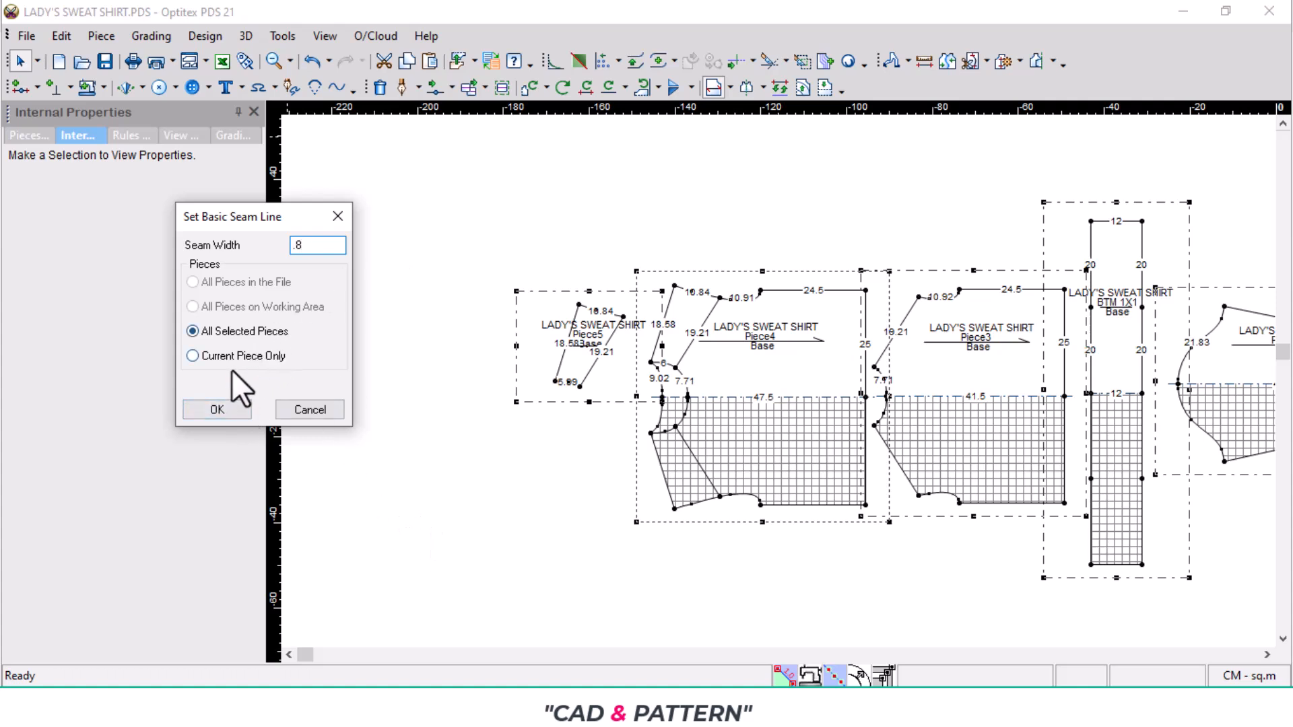
click(231, 403)
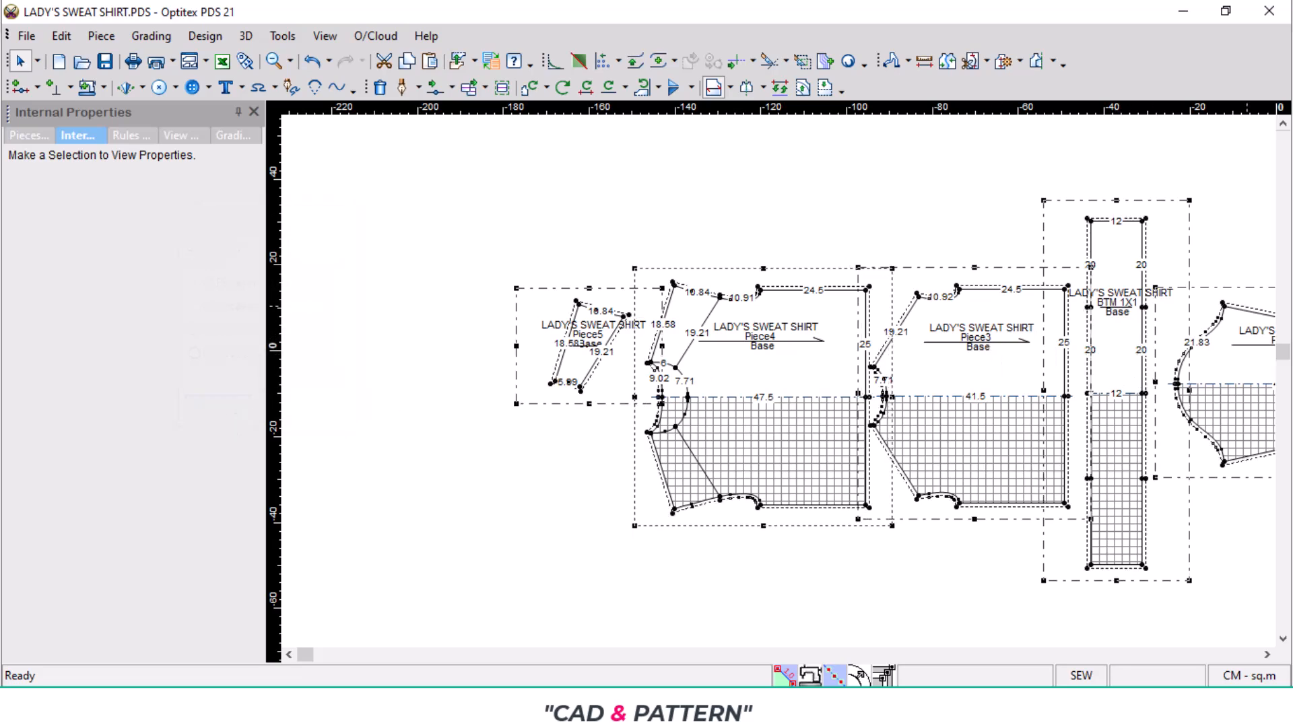
key(ctrl+F6)
right_click(962, 238)
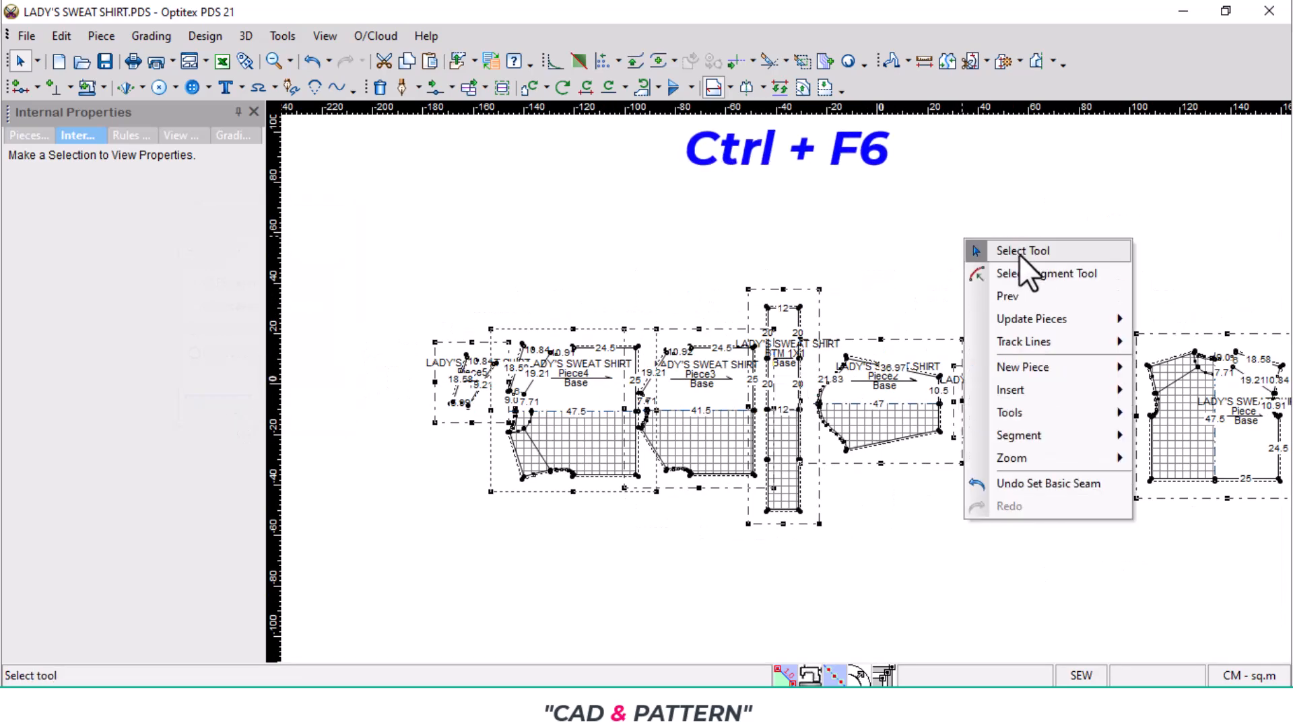
click(1020, 253)
- Inspect the seam lines around the shoulder splice, back, front, sleeve and rib pieces
scroll(777, 387, up, 2)
scroll(684, 390, down, 1)
scroll(785, 395, up, 3)
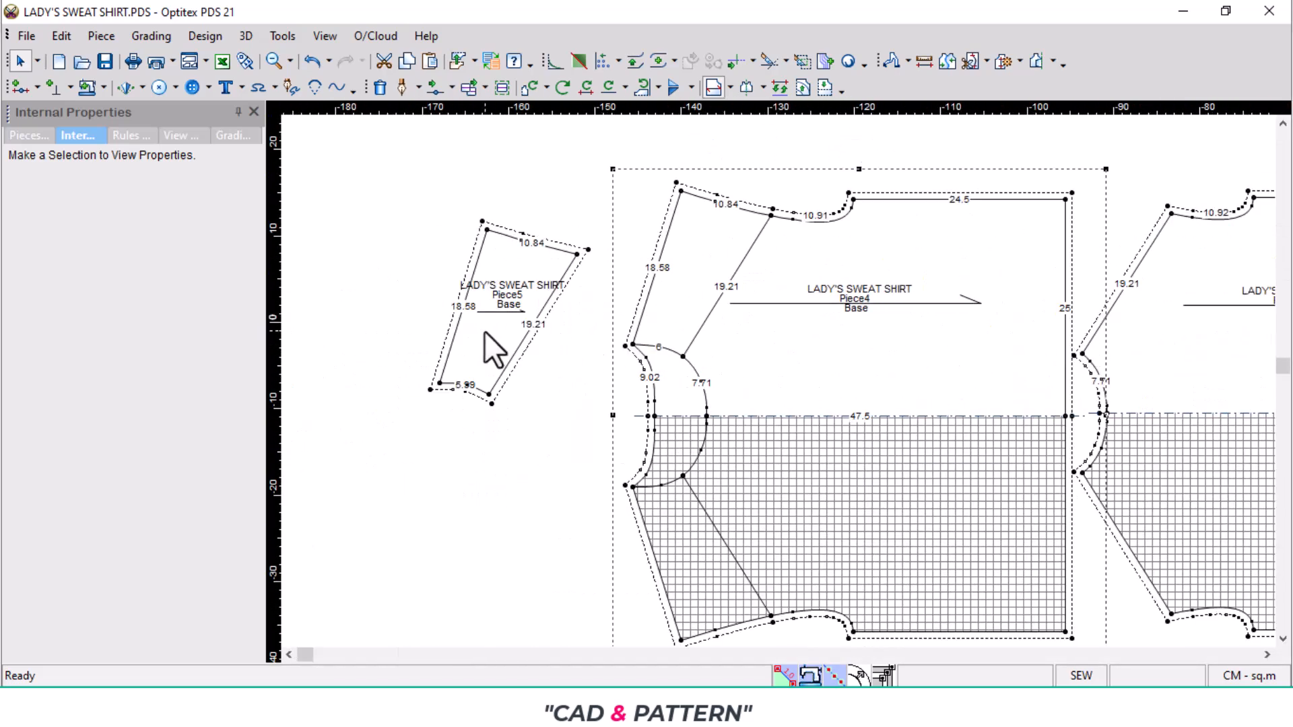
scroll(947, 395, down, 1)
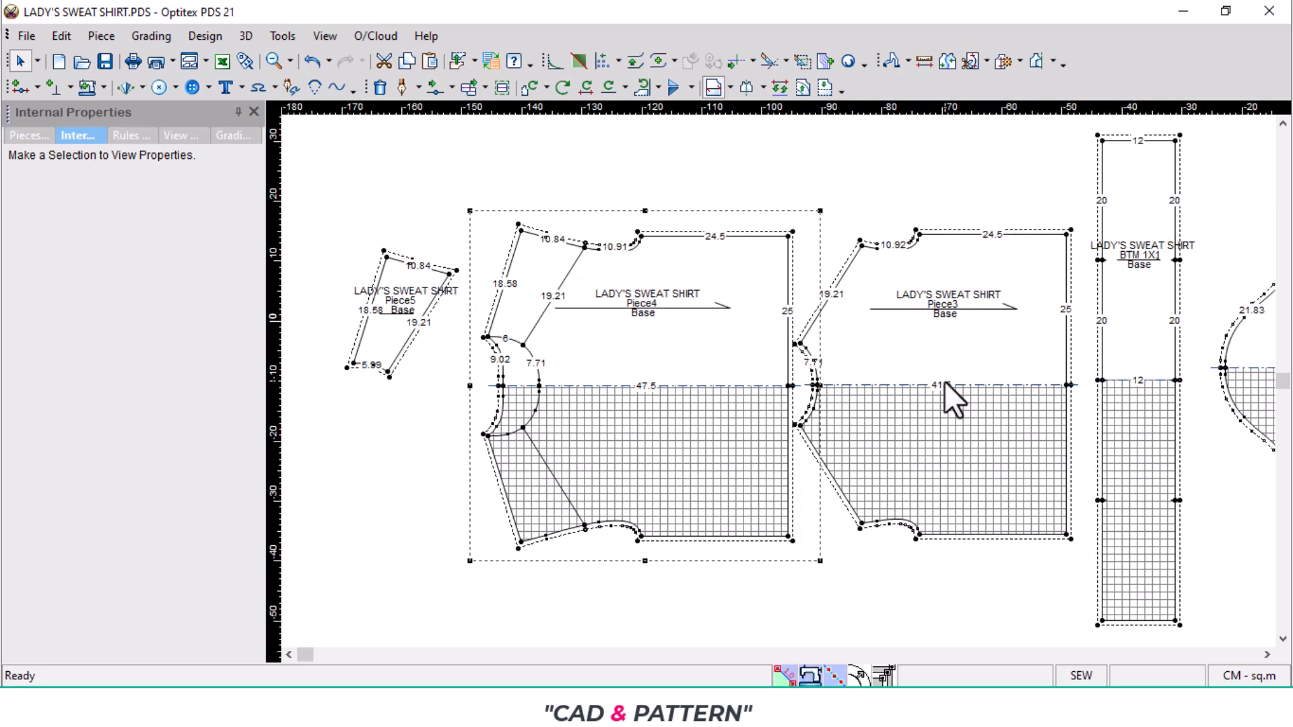
scroll(756, 390, up, 2)
scroll(778, 381, down, 1)
scroll(1004, 345, up, 1)
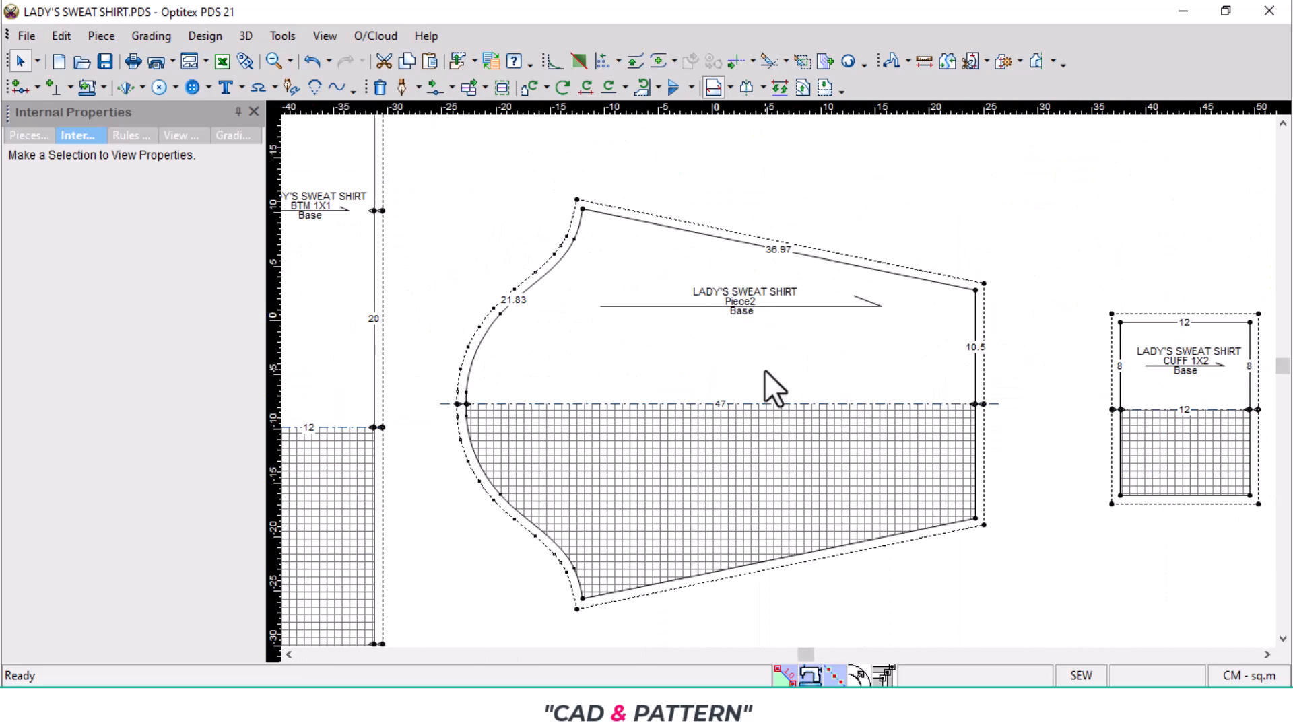
scroll(1175, 410, down, 2)
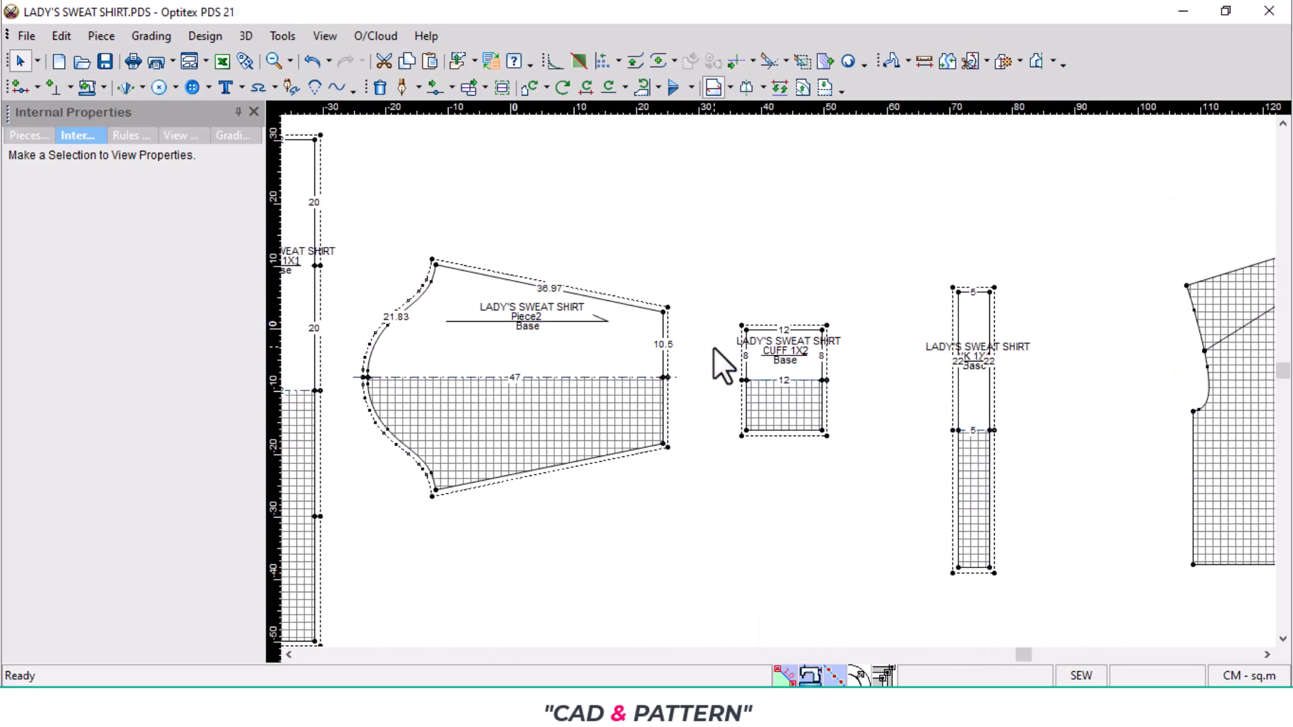
scroll(714, 347, down, 2)
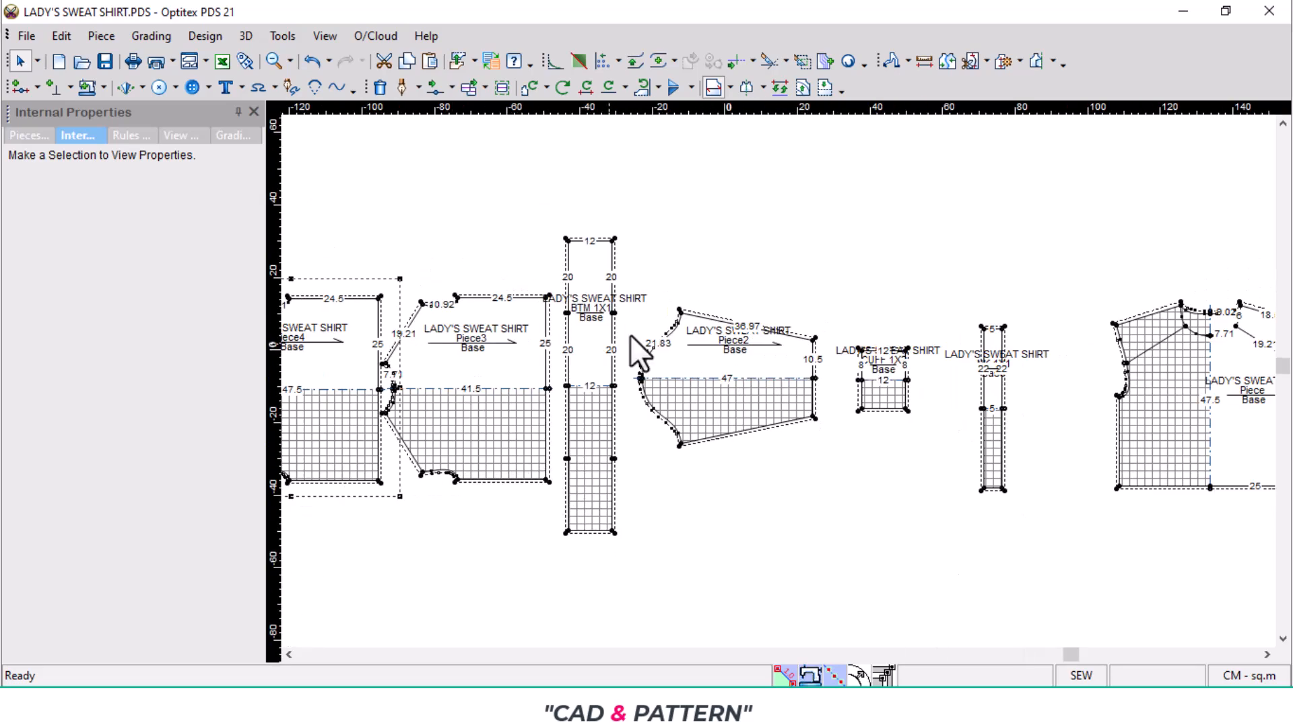
- Rename the base size to S in the sizes table
click(156, 38)
click(204, 58)
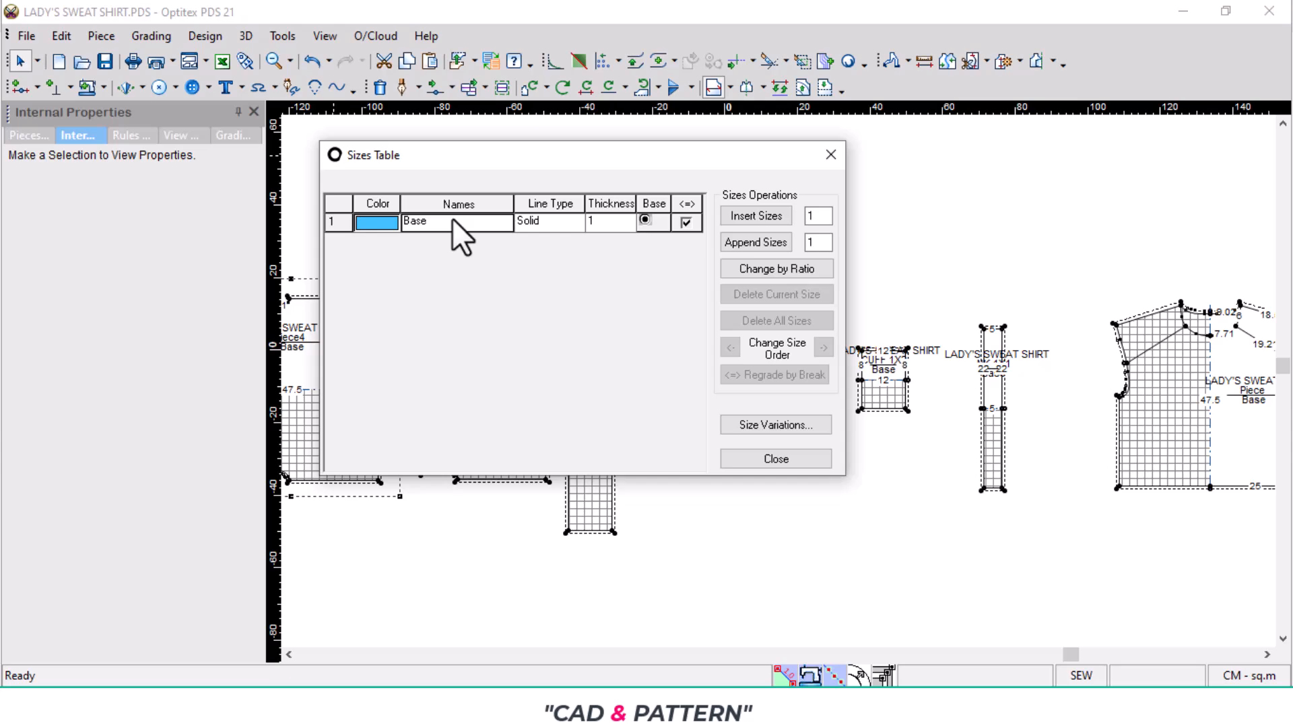
text(S)
key(Tab)
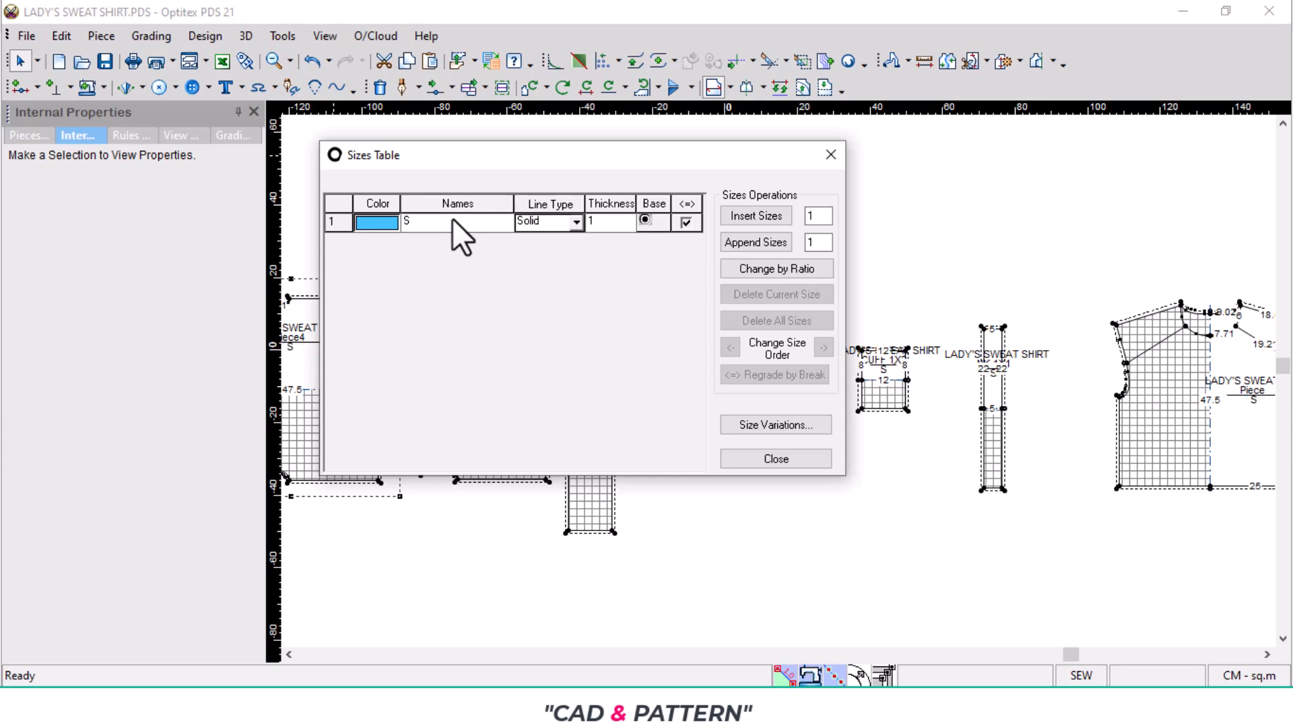
click(833, 156)
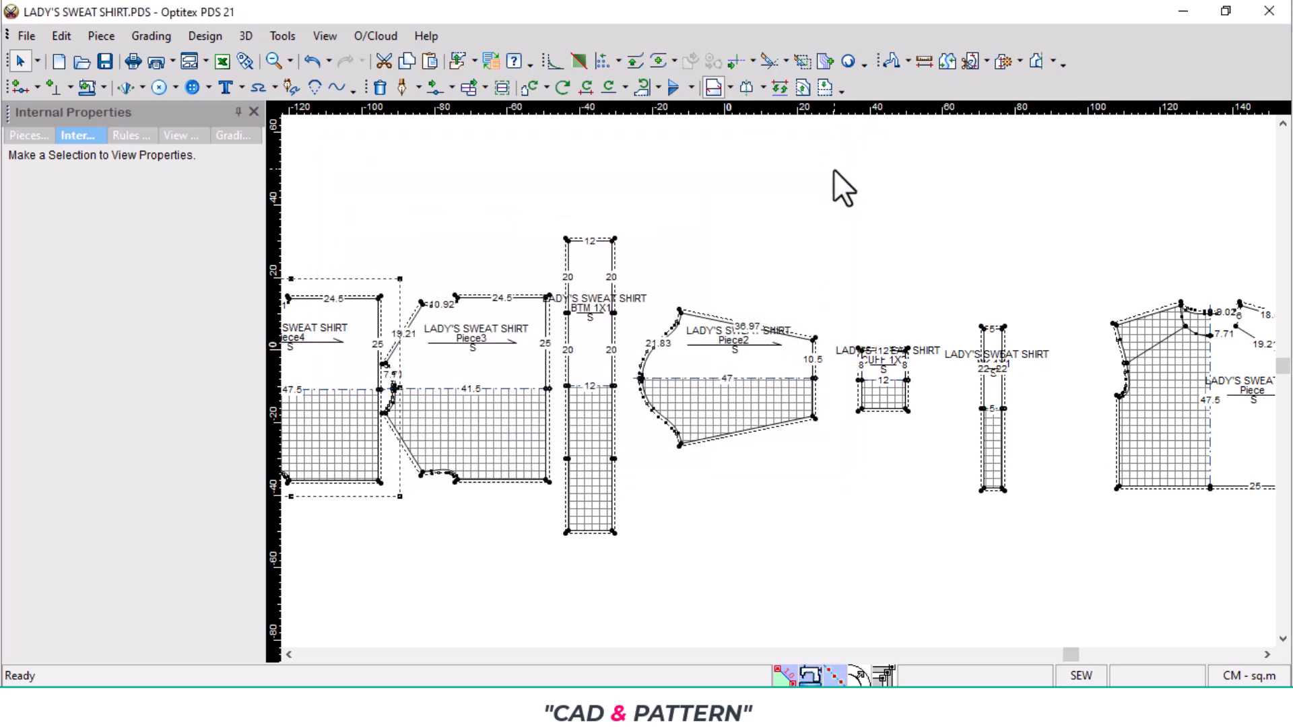
- Name the shoulder splice piece FR SHOULDER PNL 1X2
scroll(678, 361, down, 3)
scroll(623, 412, up, 4)
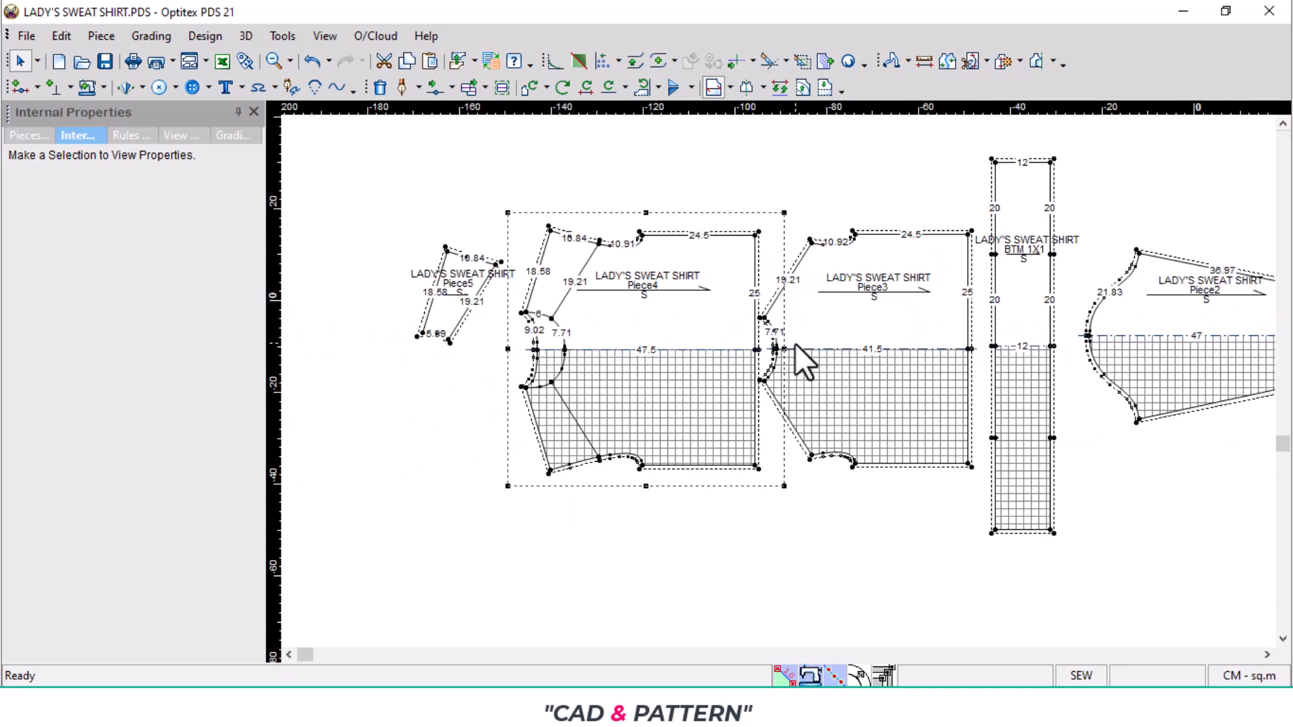
scroll(781, 384, up, 2)
click(464, 321)
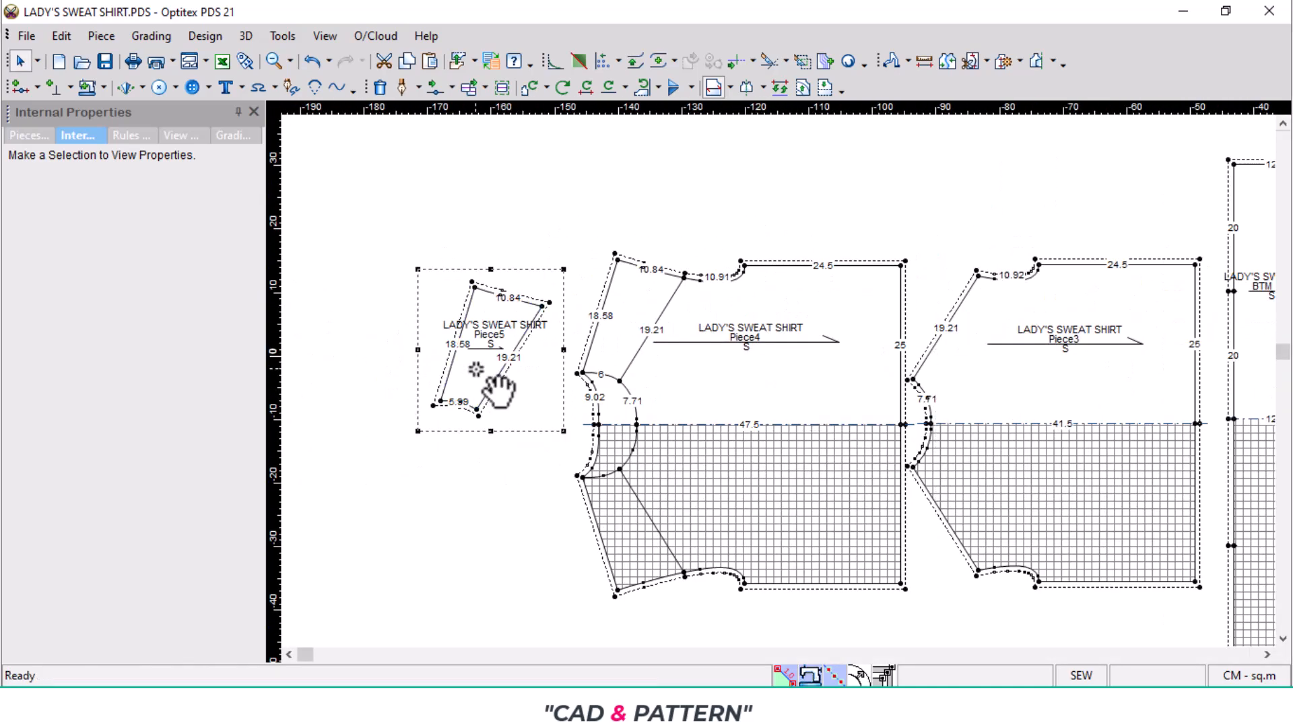
click(34, 137)
click(195, 229)
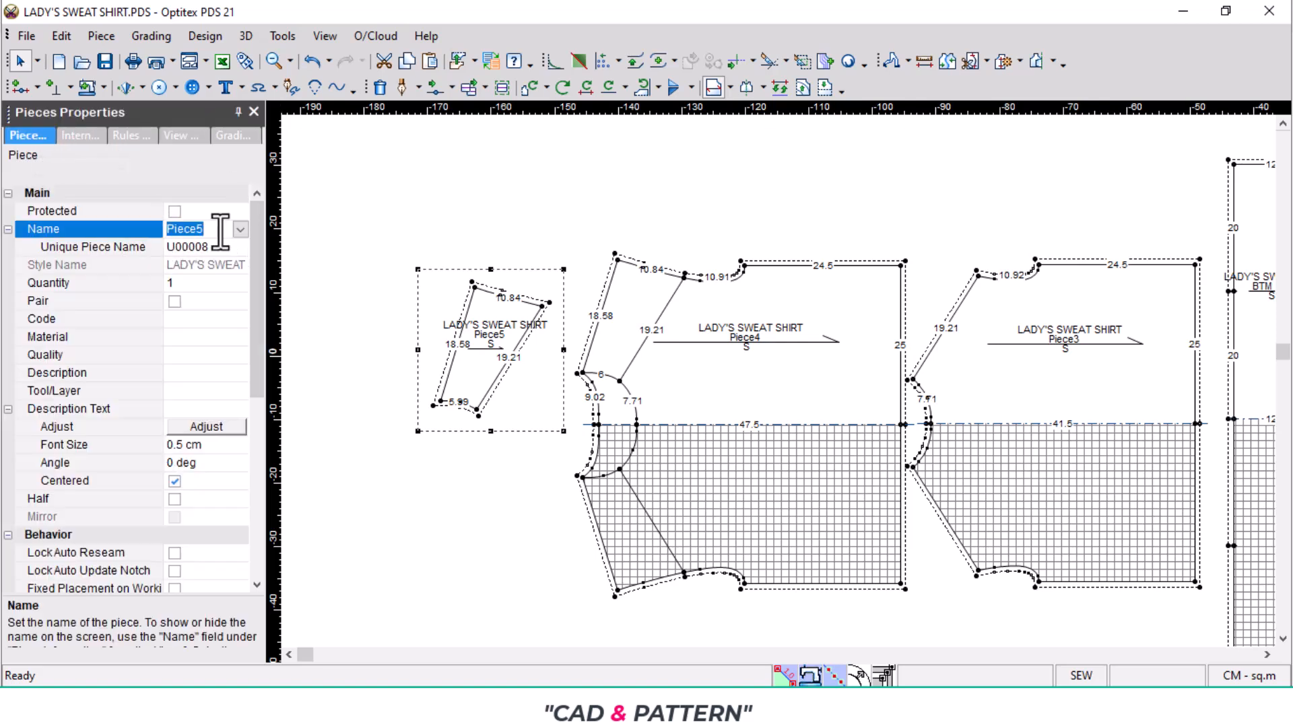
text(FR)
text( SHOULDER)
text( PNL 1X2)
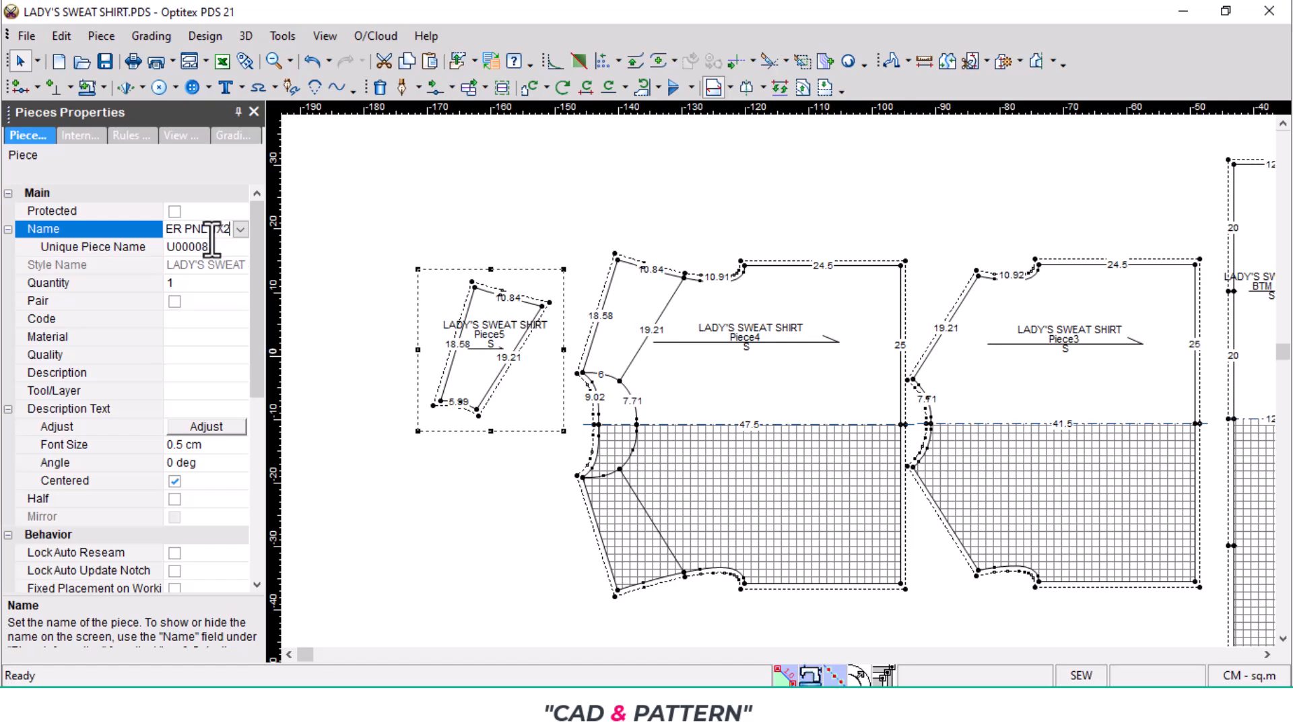
- Mark the shoulder splice as a pair with material SELF and adjust its description text
click(175, 301)
click(216, 338)
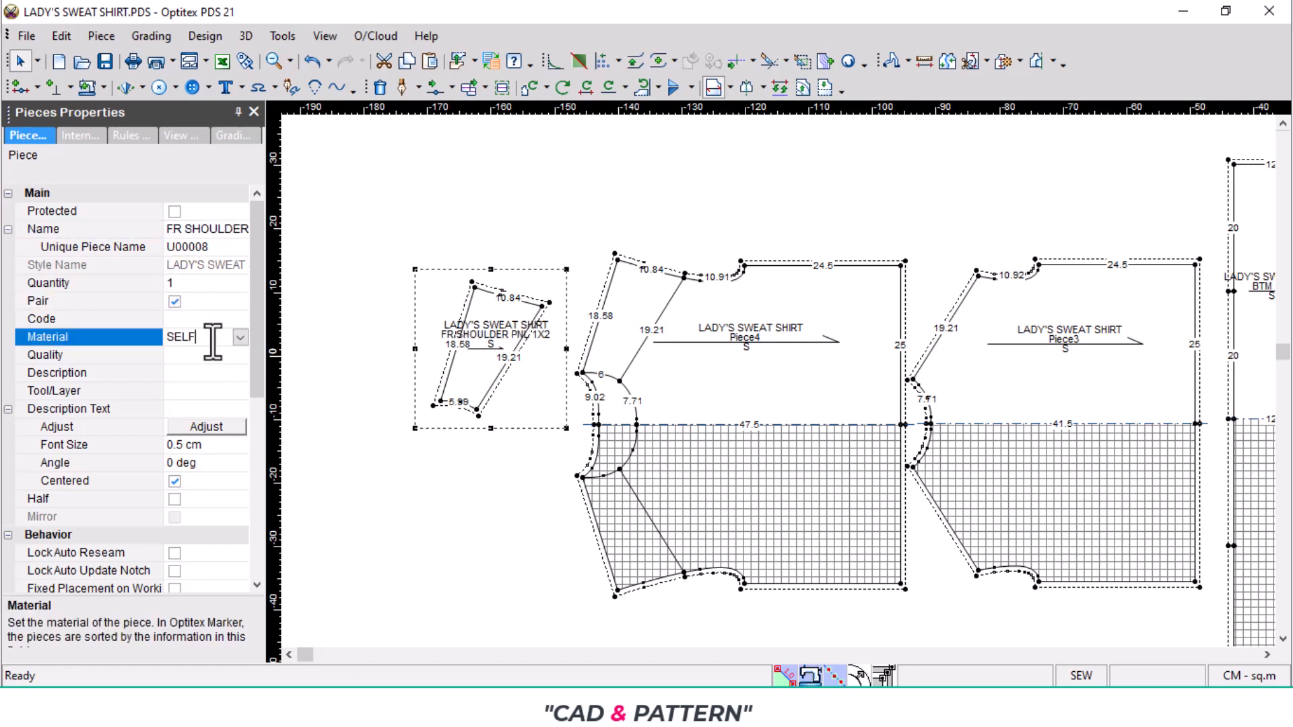
click(220, 425)
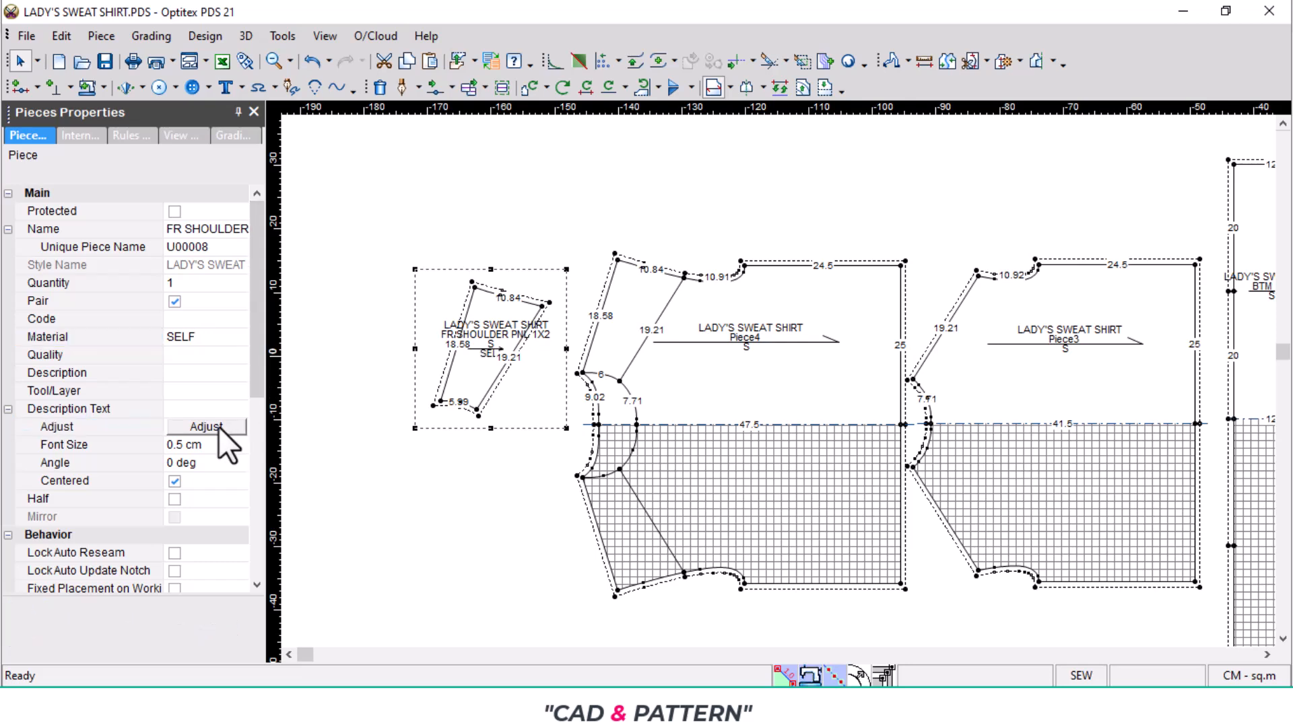
click(374, 452)
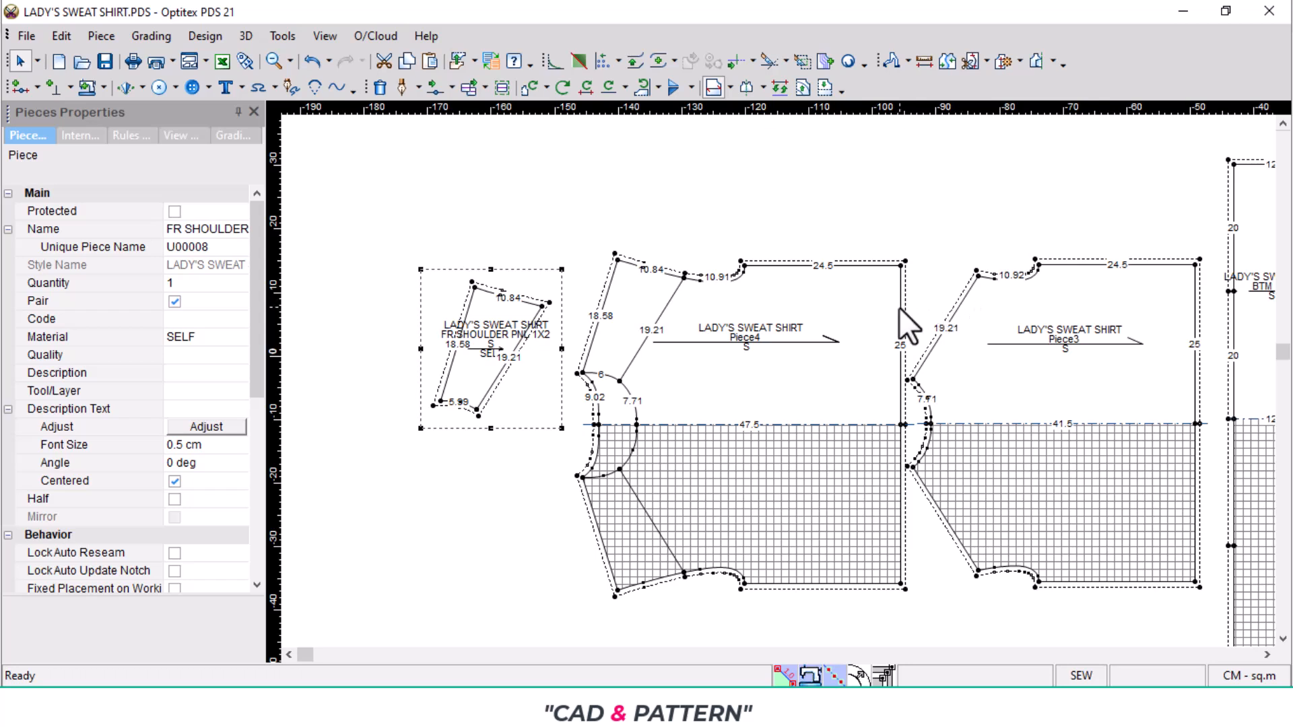
- Name the back piece BK PART 1X1
click(786, 399)
double_click(215, 229)
text(BK)
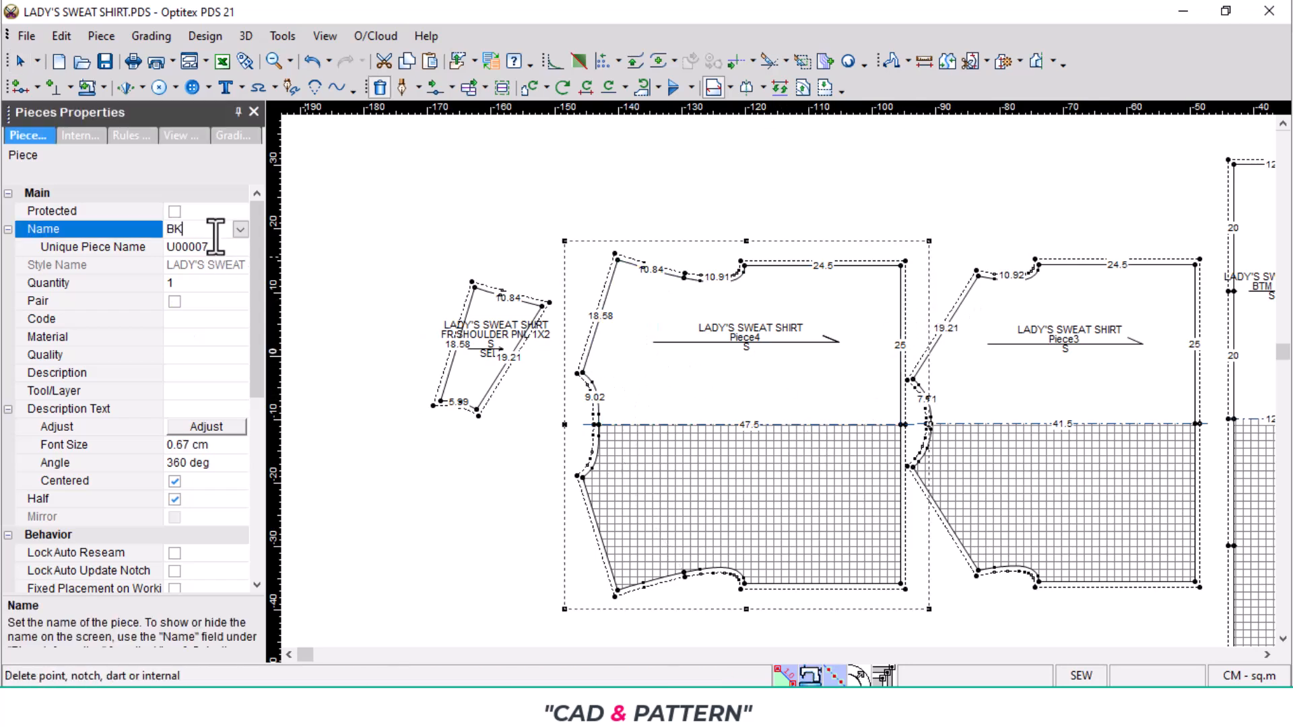
text( PART 1X1)
- Set the back piece's material to SELF and its adjusted description text to font size 0.5 cm
click(199, 337)
text(SELF)
click(214, 428)
double_click(218, 445)
text(1)
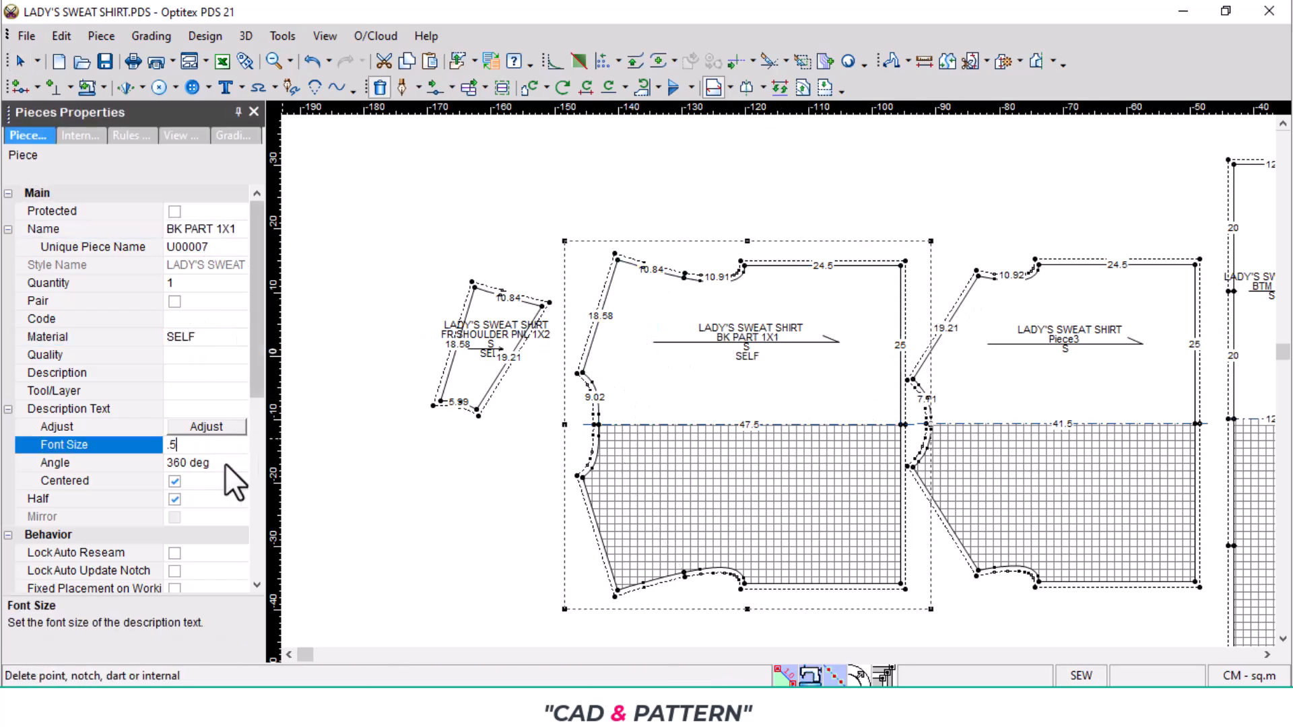
- Name the front piece FR PART 1X1
click(1116, 396)
double_click(229, 229)
text(FR PART 1X1)
- Set the front piece's material to SELF and its adjusted description text to font size 0.5 cm
click(208, 337)
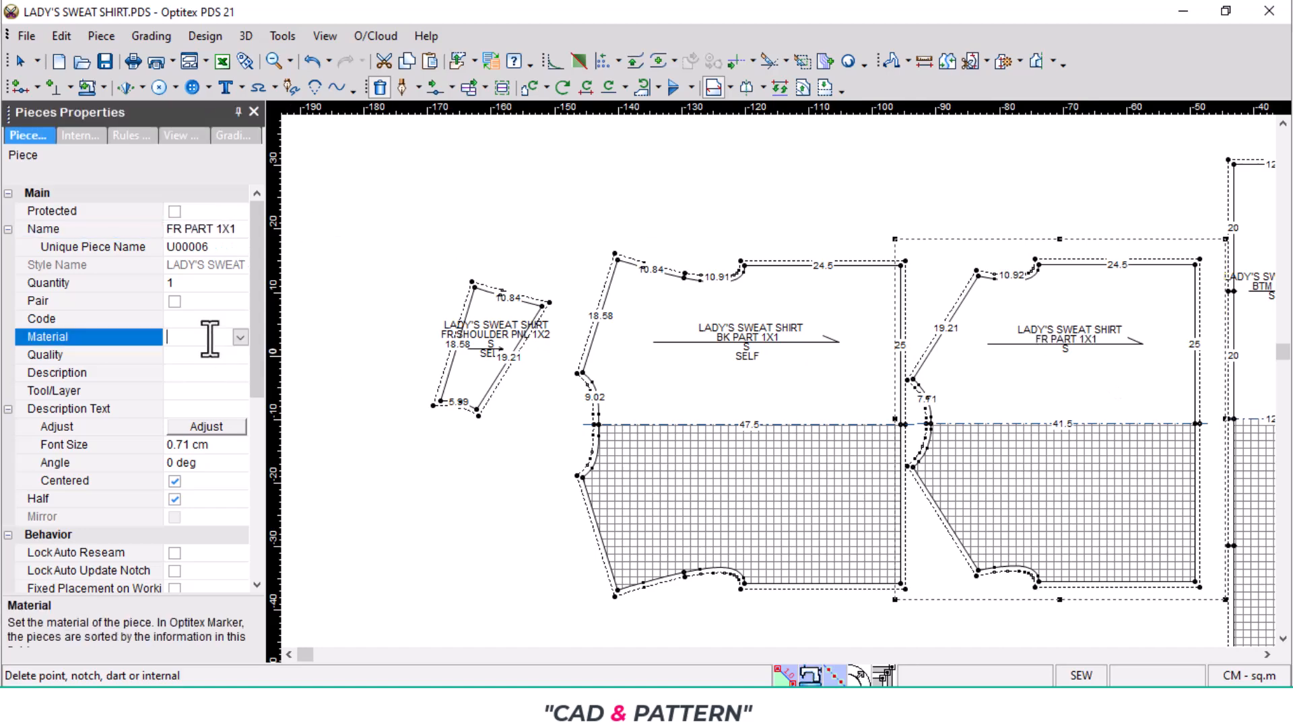
text(SELF)
click(213, 429)
double_click(217, 445)
text(0.5)
- Set the material of the bottom rib piece BTM 1X1 to RIB
click(726, 337)
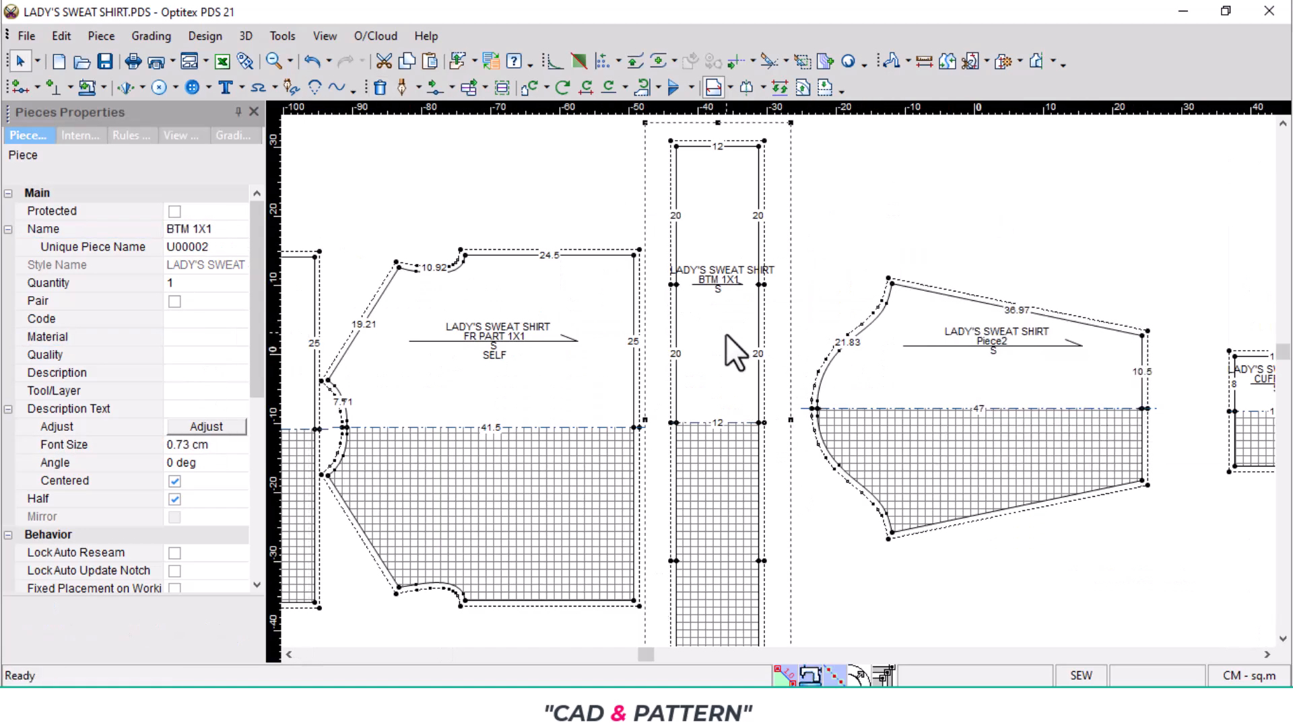
click(190, 338)
text(RIB)
double_click(222, 447)
- Name the sleeve piece SLV 1X2 and mark it as a pair
click(970, 377)
double_click(215, 229)
text(SLV 1X2)
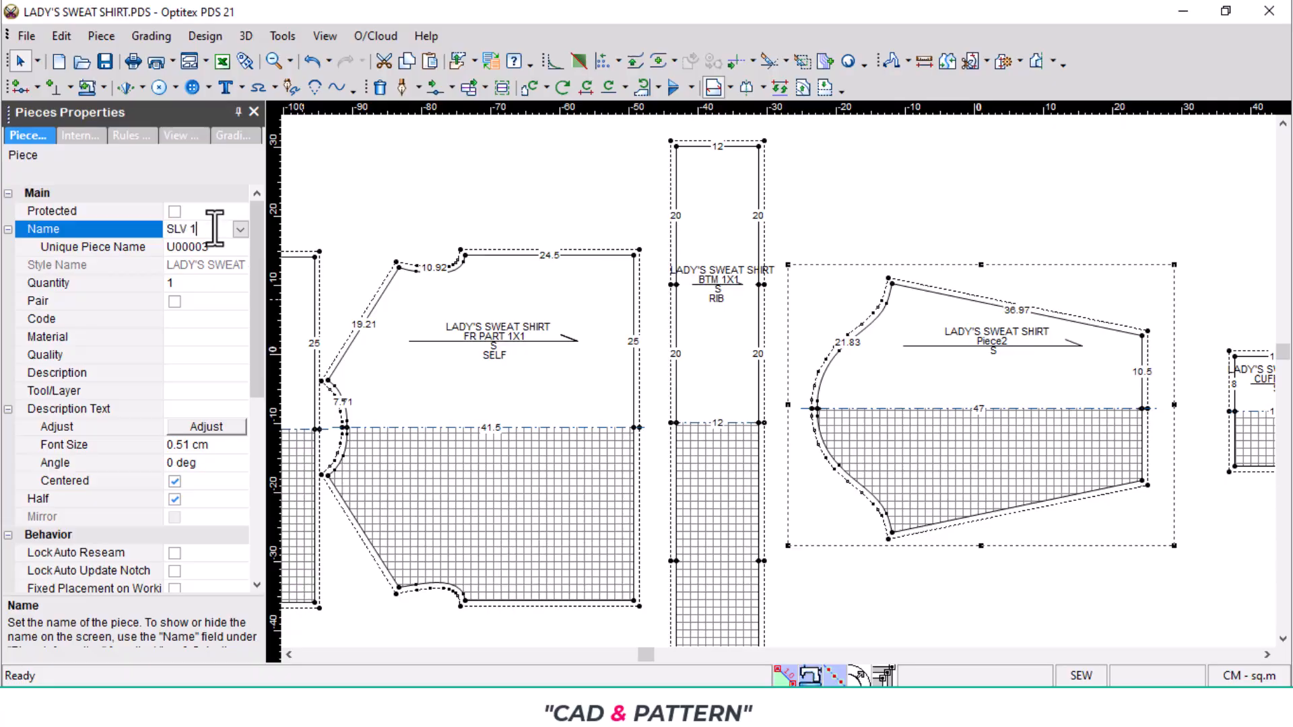
click(175, 302)
- Set the sleeve's material to SELF and its description font size to 0.5 cm
click(193, 343)
text(SELF)
key(Return)
double_click(217, 446)
text(0.5)
- Set the material of the cuff and neck rib pieces to RIB
scroll(779, 382, down, 2)
click(779, 382)
click(202, 337)
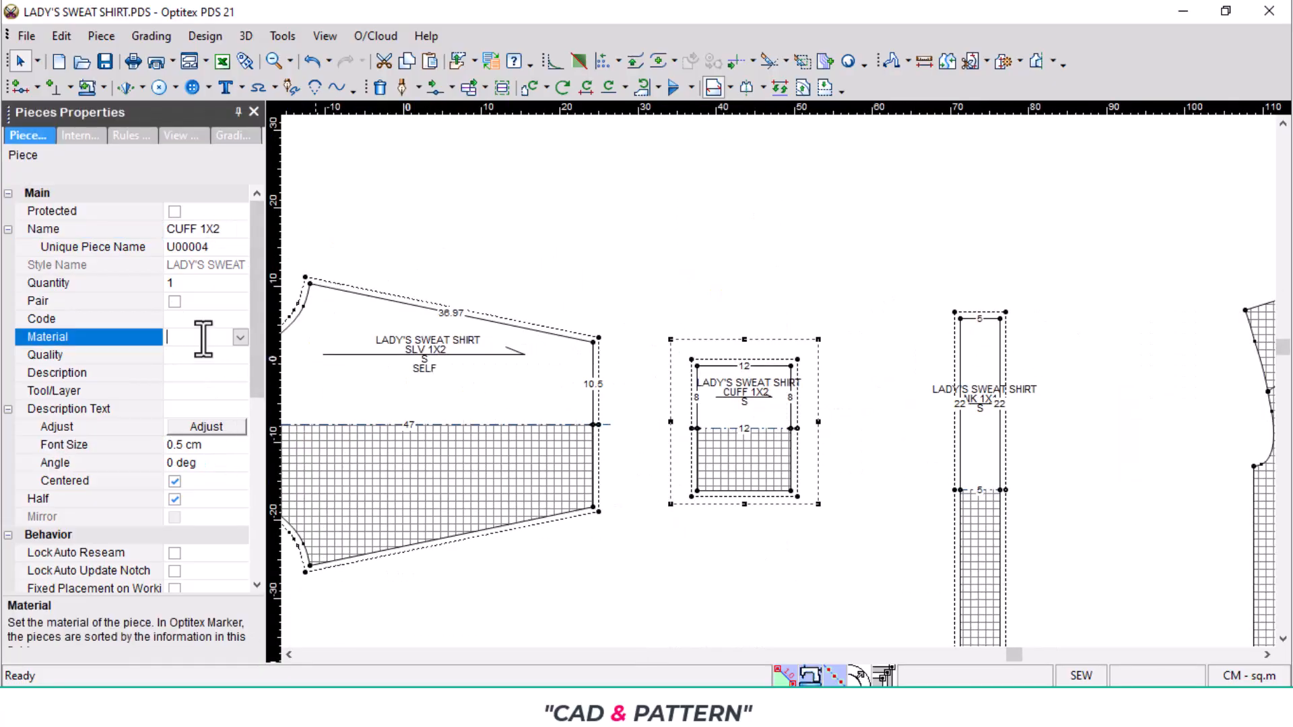
text(RIB)
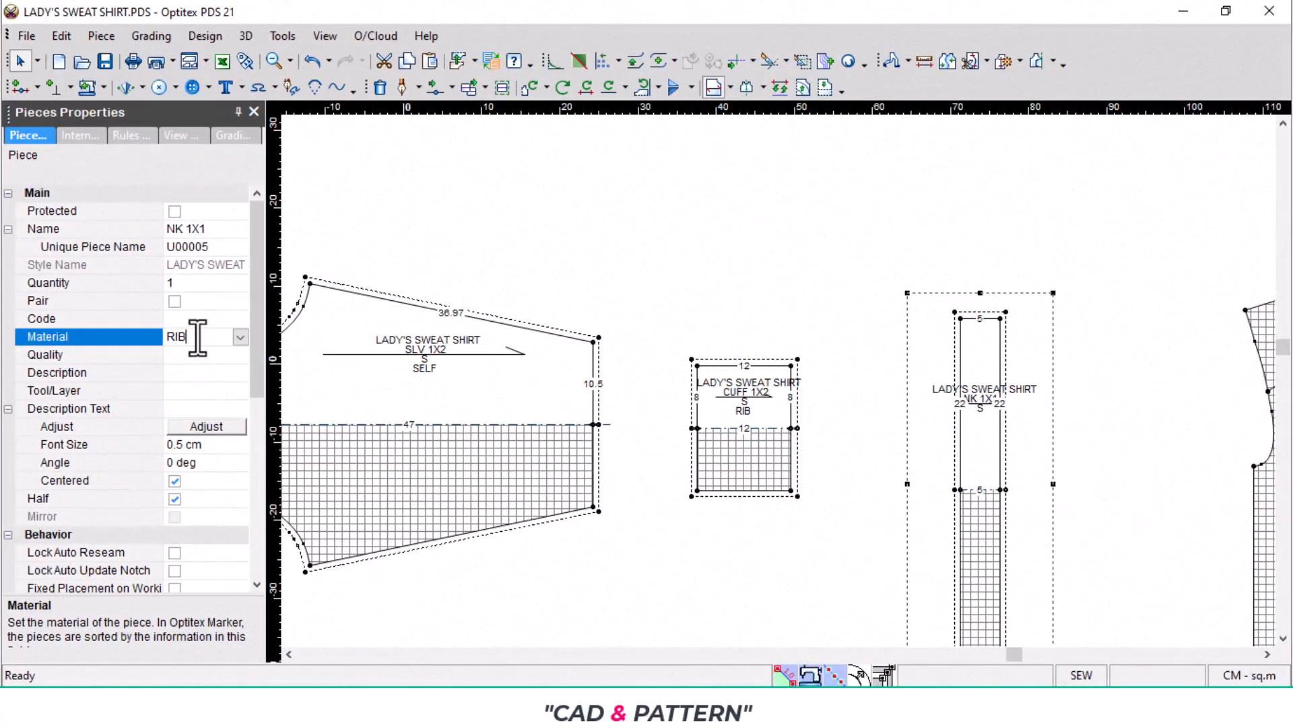
click(778, 299)
- Compare the sleeve's pair setting and mark the cuff piece CUFF 1X2 as a pair as well
scroll(727, 373, down, 2)
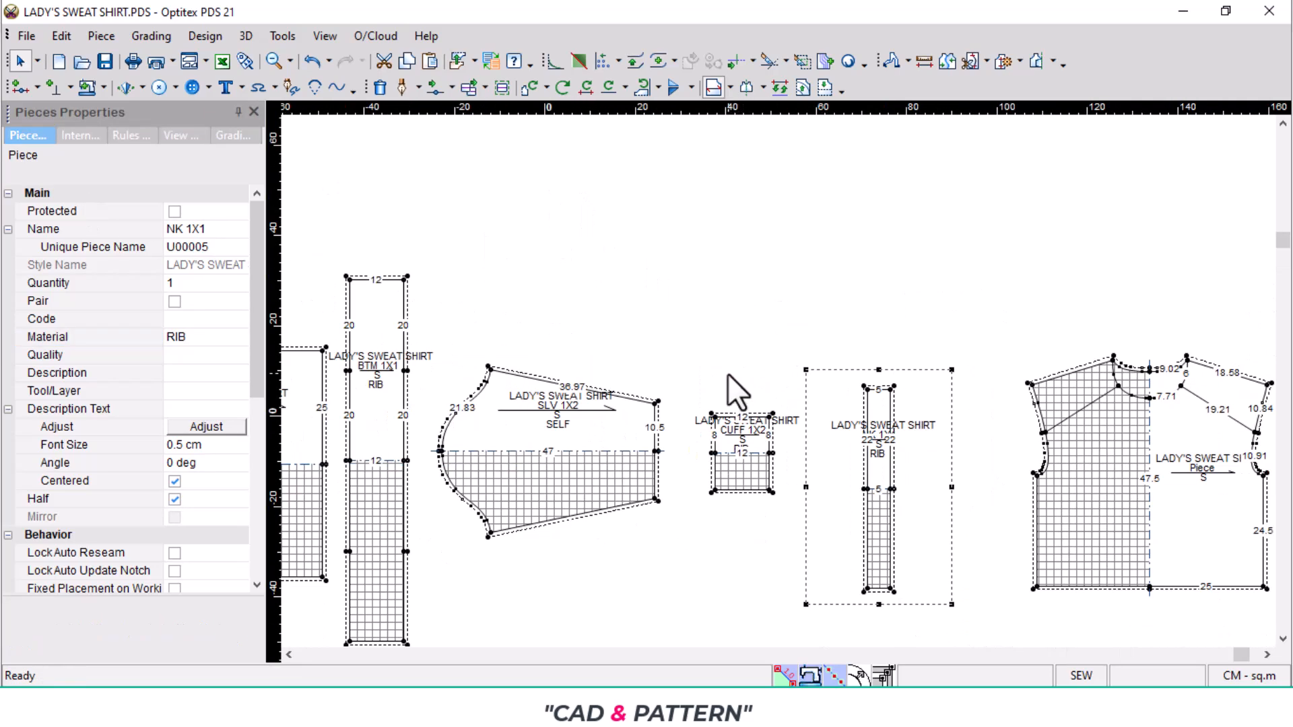
scroll(727, 373, down, 2)
scroll(692, 415, up, 3)
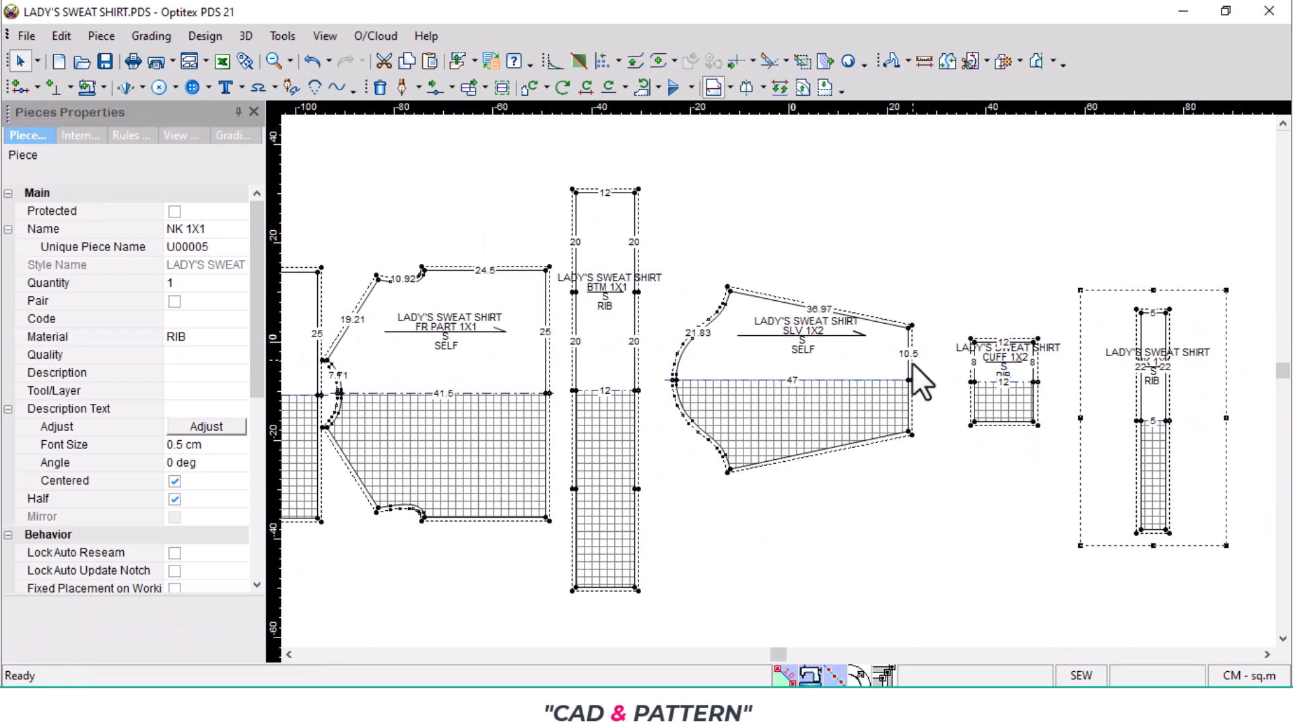
scroll(912, 362, up, 3)
click(390, 361)
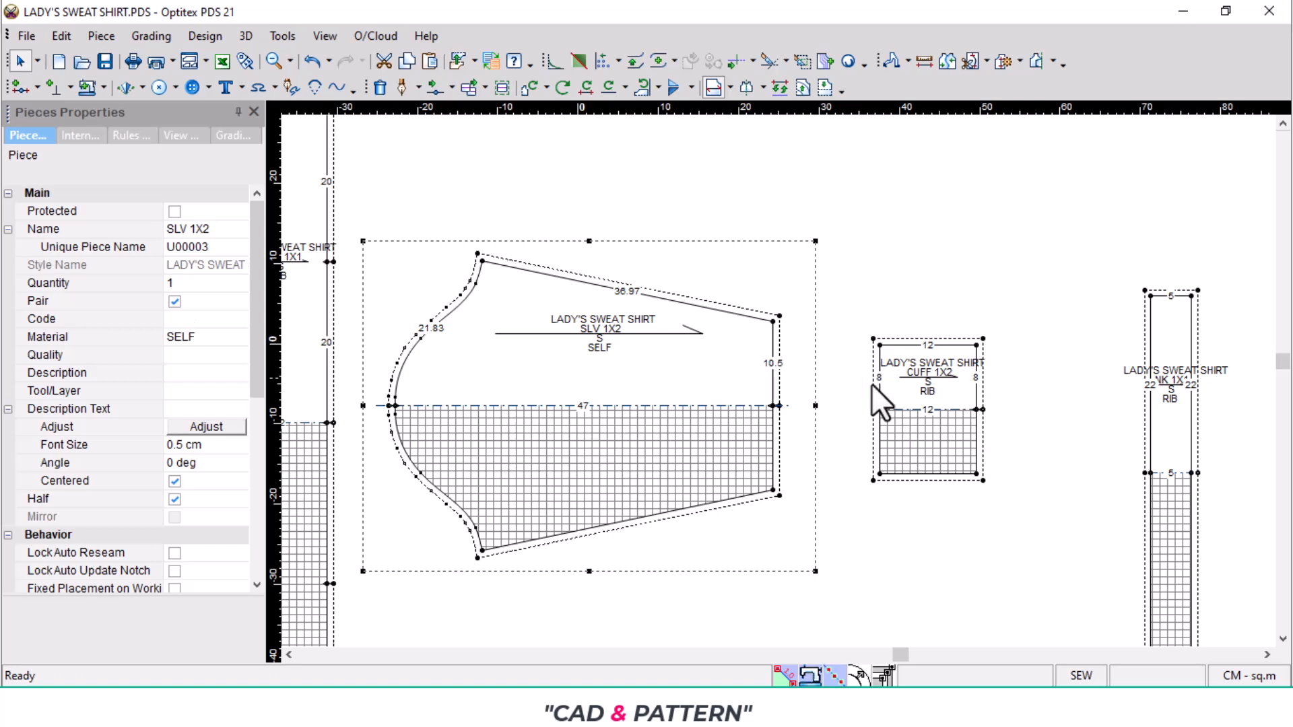
click(916, 412)
click(174, 303)
click(174, 302)
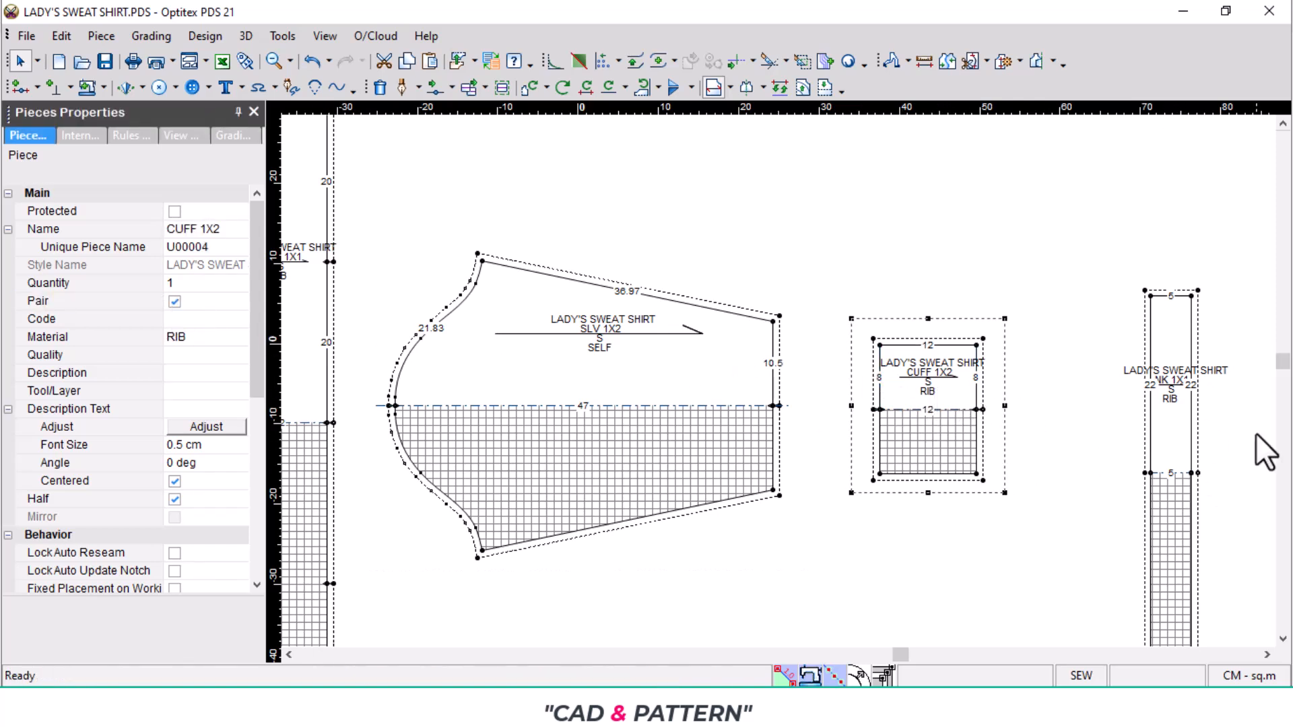
- Review the pair and material properties of the neck rib, bottom rib and sleeve pieces
click(1175, 455)
scroll(344, 357, down, 3)
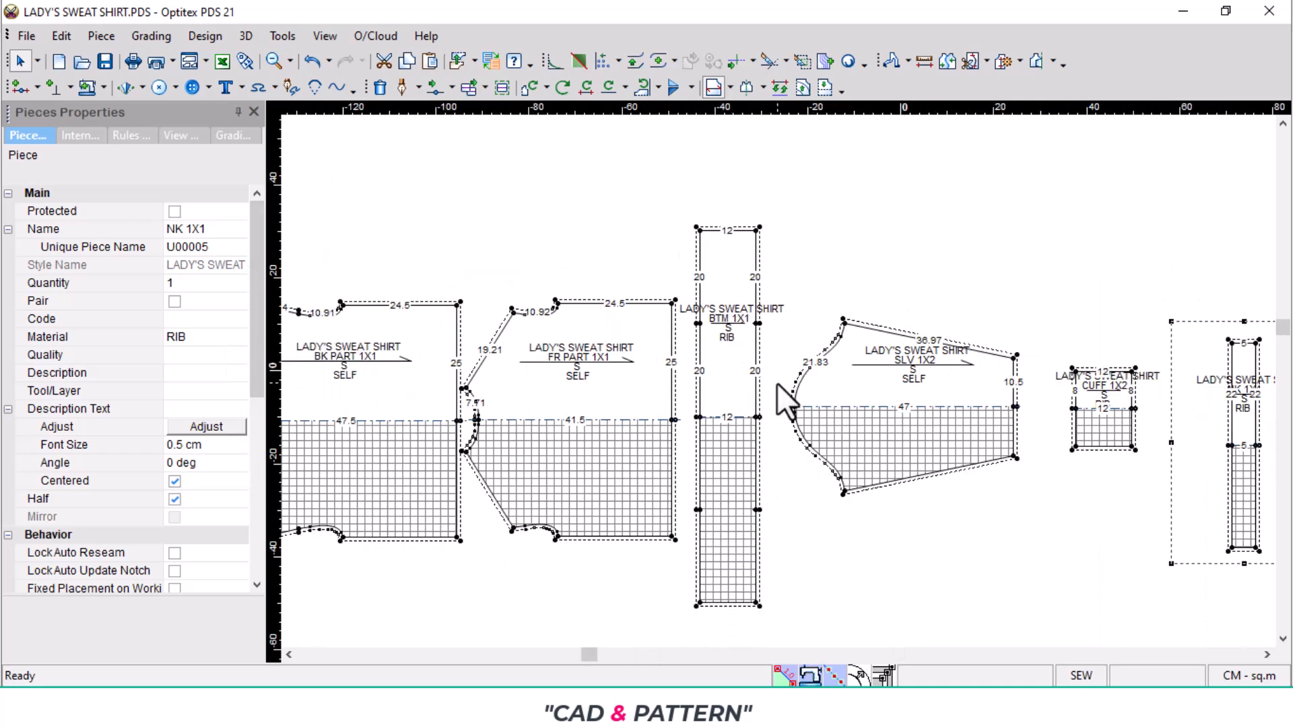
click(710, 381)
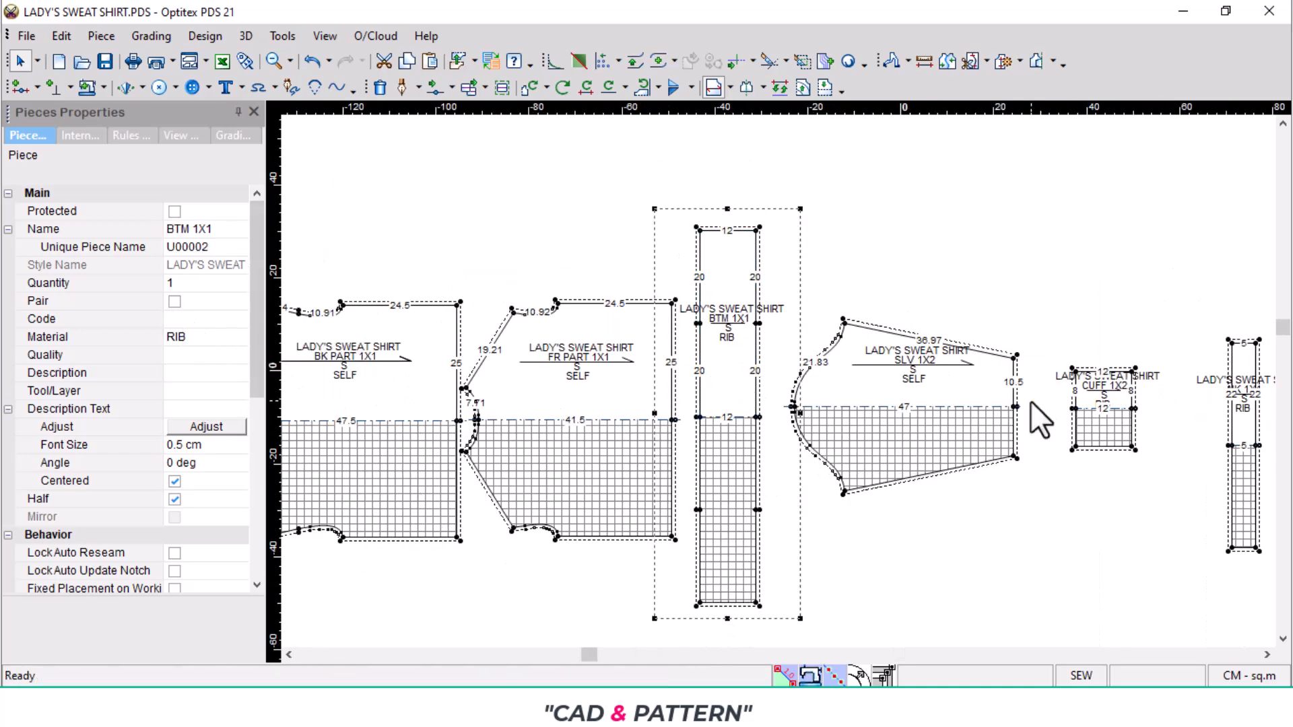
click(960, 393)
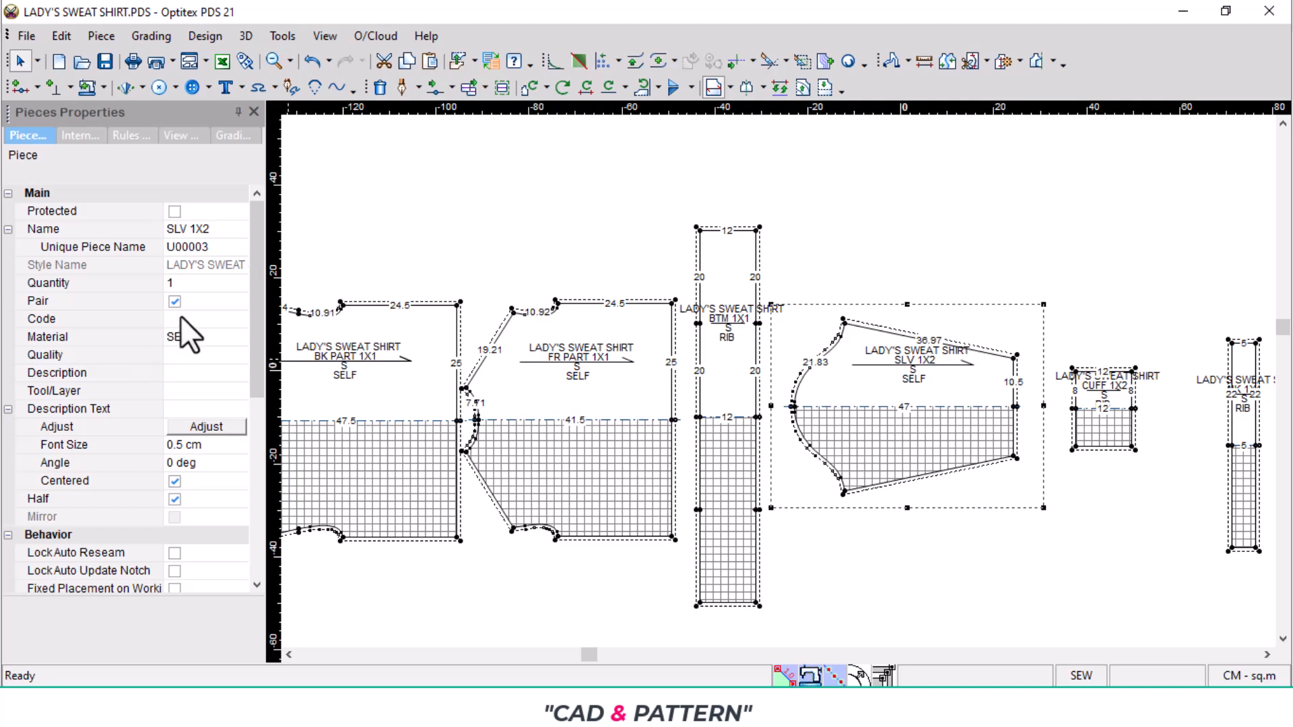
scroll(483, 384, up, 2)
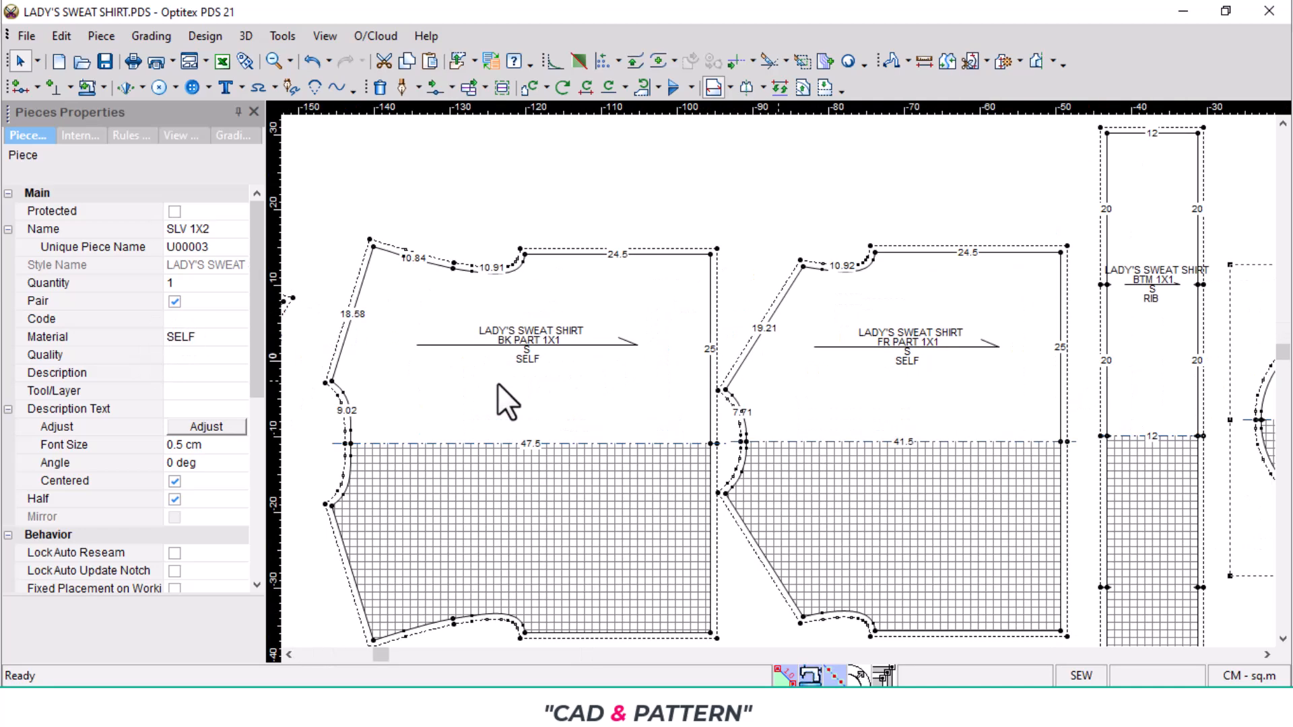
- Move the back part piece away from the front part piece so the two are clearly separated in the layout
drag(587, 398, 572, 421)
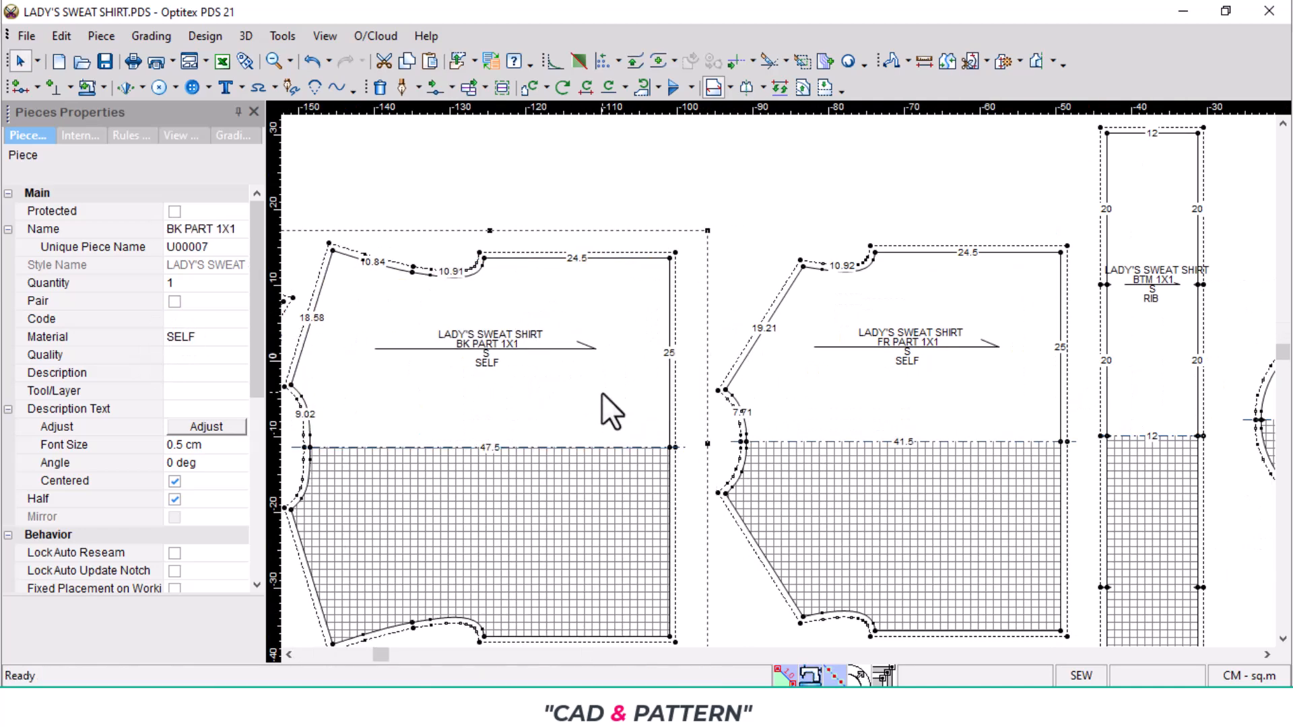
scroll(557, 405, down, 2)
scroll(1146, 363, down, 1)
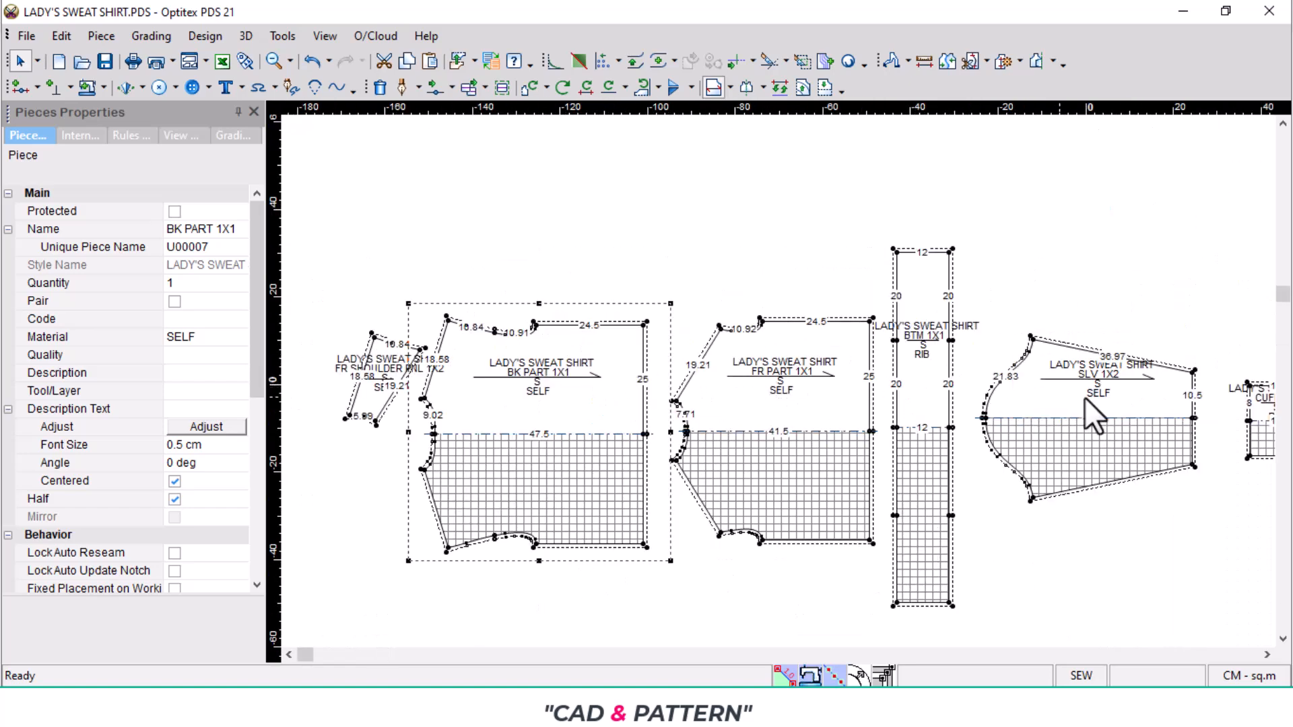
scroll(1085, 397, up, 3)
scroll(746, 381, down, 2)
scroll(738, 381, down, 2)
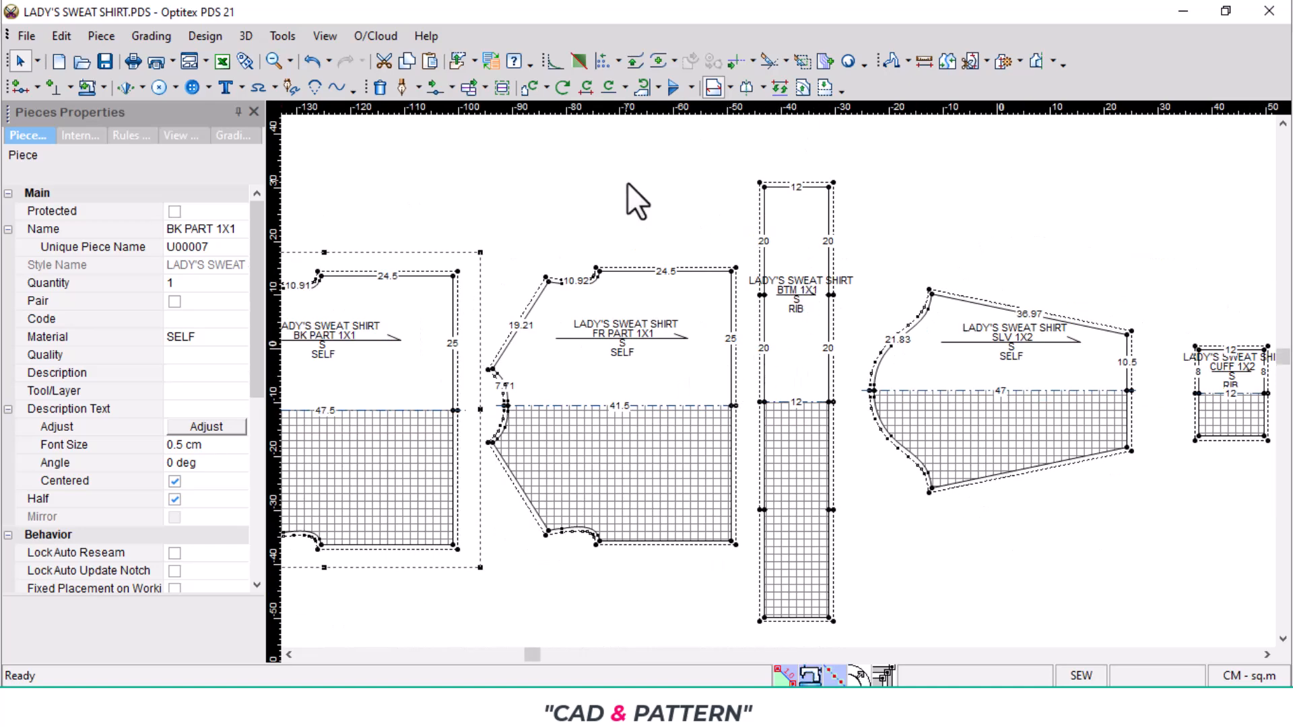
- Switch to the tech pack PDF in the browser and look through the top and pant measurement pages
click(666, 706)
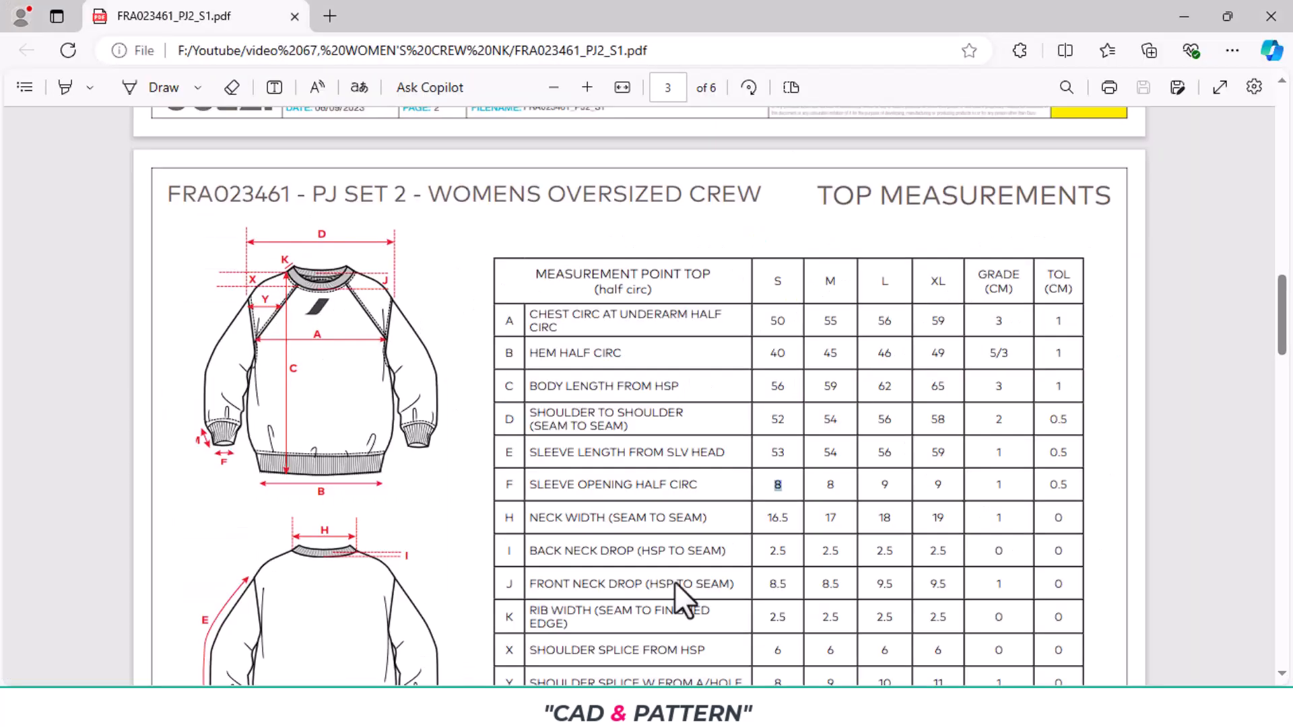
scroll(646, 532, down, 10)
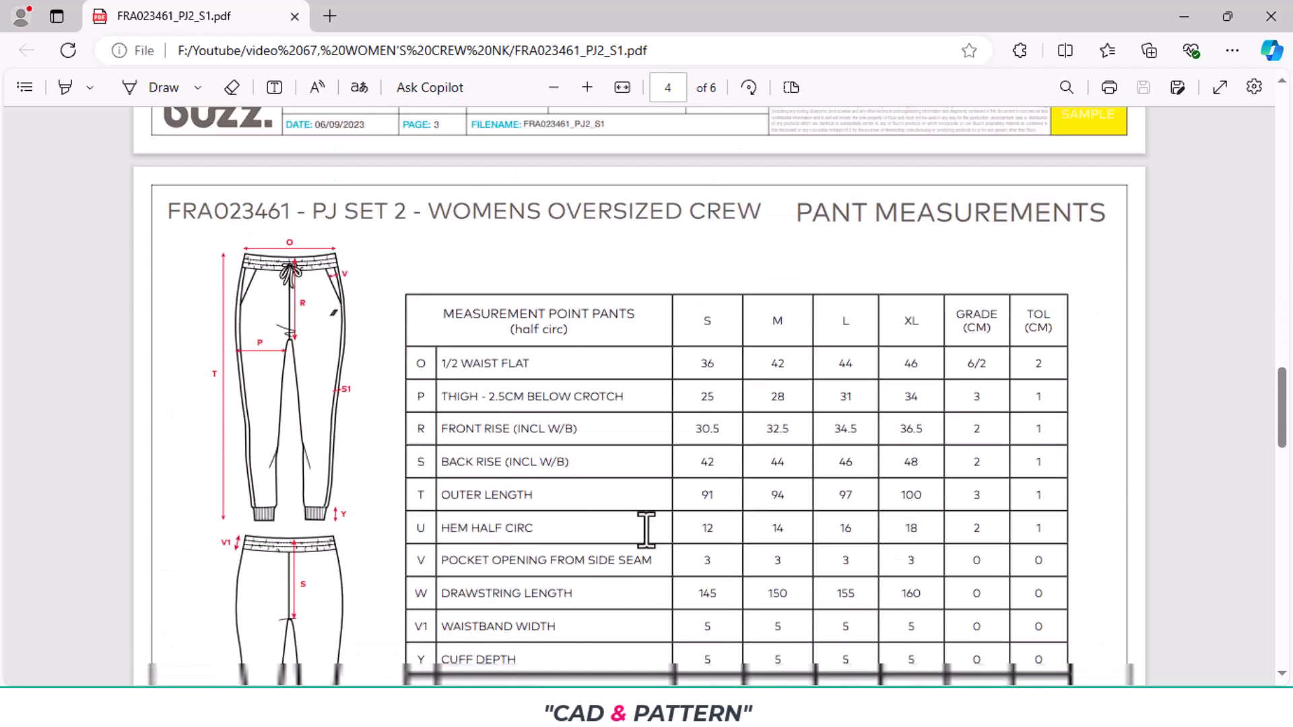
scroll(719, 483, up, 10)
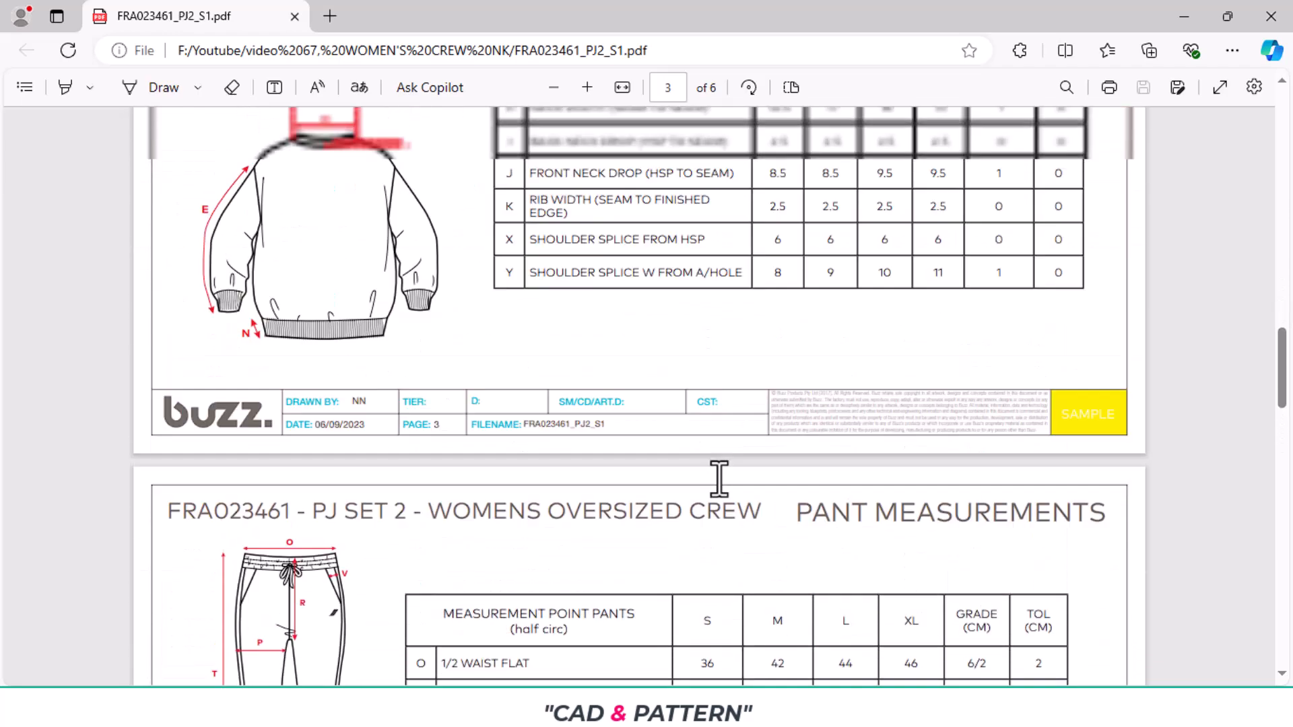